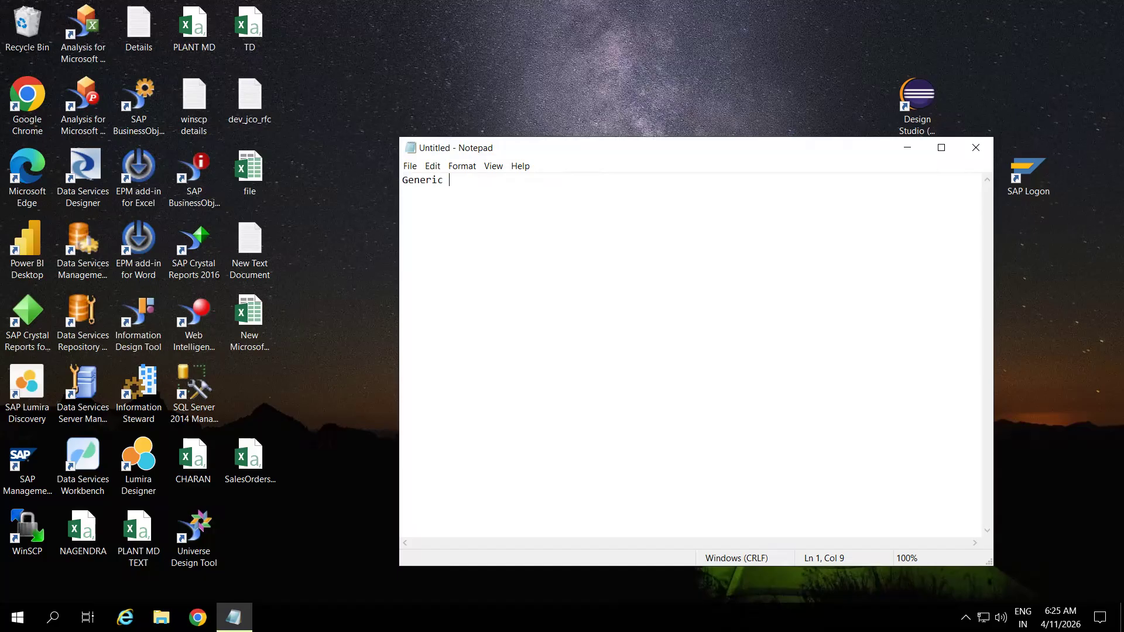
# Complete the heading as "Generic Data Source :" and list Table, View, Infset and Function Module below it on separate lines.
pyautogui.write('Data Source :')
pyautogui.press('Return')
pyautogui.press('Return')
pyautogui.write('Table')
pyautogui.press('Return')
pyautogui.press('Return')
pyautogui.write('View')
pyautogui.press('Return')
pyautogui.press('Return')
pyautogui.press('Return')
pyautogui.write('Infset')
pyautogui.press('Return')
pyautogui.press('Return')
pyautogui.write('Function Module')
pyautogui.press('Return')
pyautogui.press('Return')
pyautogui.press('Return')
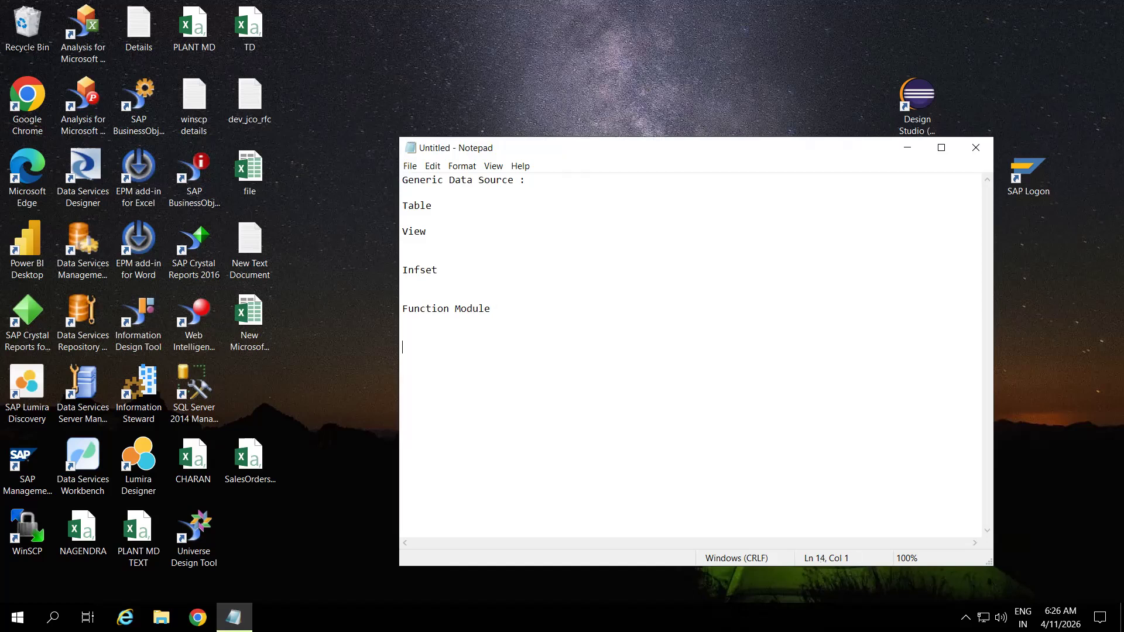
# Below the list, add the heading "View:" and the sentence "We can view based on one table or more than one table".
pyautogui.click(440, 206)
pyautogui.click(410, 345)
pyautogui.write('View:')
pyautogui.press('Return')
pyautogui.write('We can view based ')
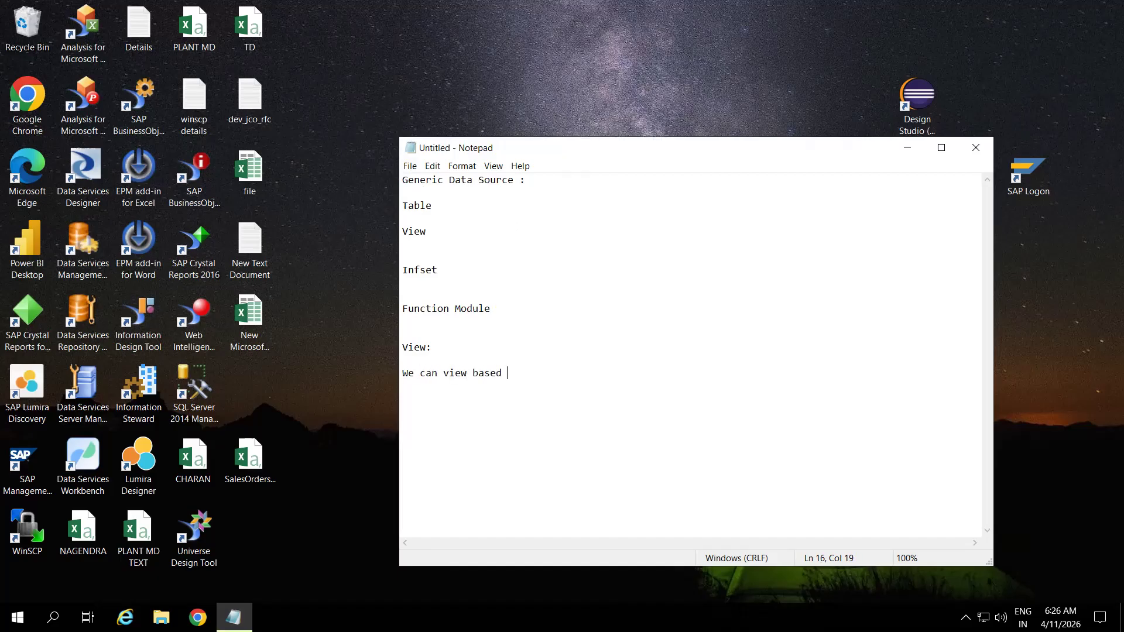
pyautogui.write('on one table or more than')
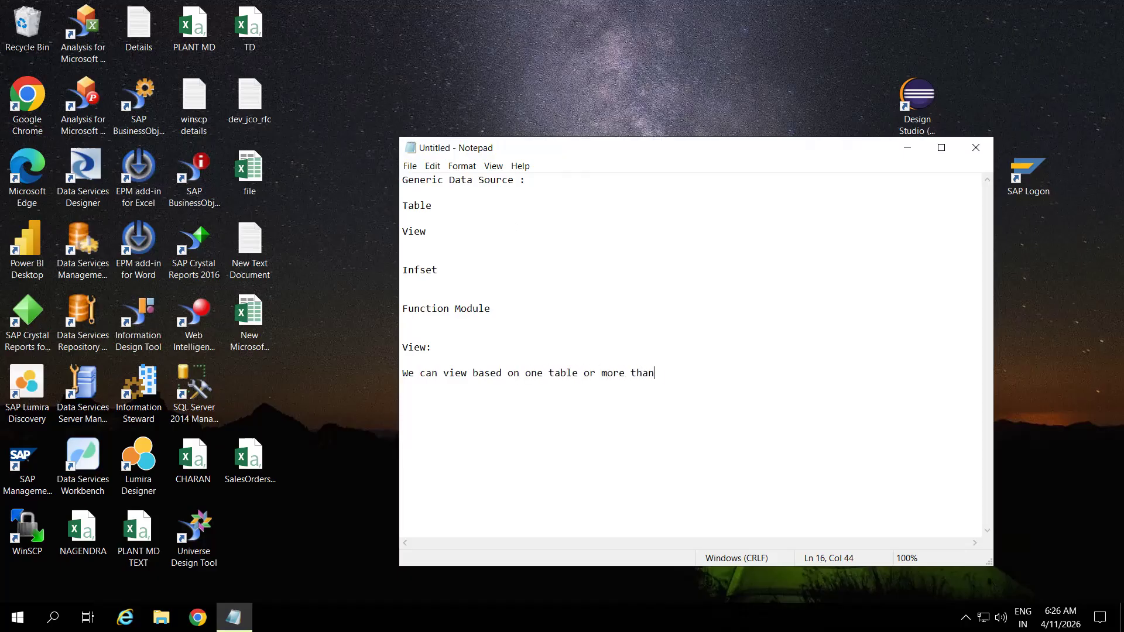
pyautogui.write(' table')
pyautogui.press('BackSpace')
pyautogui.press('BackSpace')
pyautogui.press('BackSpace')
pyautogui.press('BackSpace')
pyautogui.press('BackSpace')
pyautogui.press('BackSpace')
pyautogui.write('one table')
pyautogui.press('Return')
pyautogui.press('Return')
# List the example table pairs "Ex: MARA + MAKT", "VBAK + VBAP", "LIKP + LIPS", "VBRK + VBRP" and "EKKO + EKPO" on separate lines.
pyautogui.write('Ex: MARA + MAKT')
pyautogui.press('Return')
pyautogui.press('Return')
pyautogui.write('VBAK + VBAP')
pyautogui.press('Return')
pyautogui.press('Return')
pyautogui.write('LIKP')
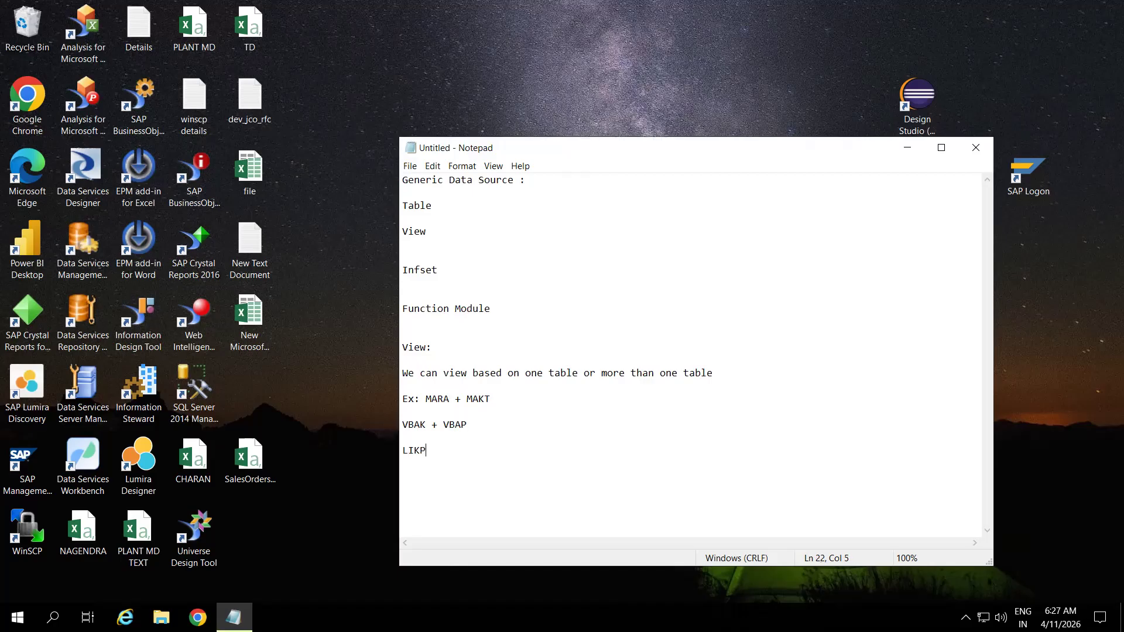
pyautogui.write(' + LIPS')
pyautogui.press('Return')
pyautogui.press('Return')
pyautogui.write('VBRK + VBRP')
pyautogui.press('Return')
pyautogui.press('Return')
pyautogui.write('EKKO + EKPO')
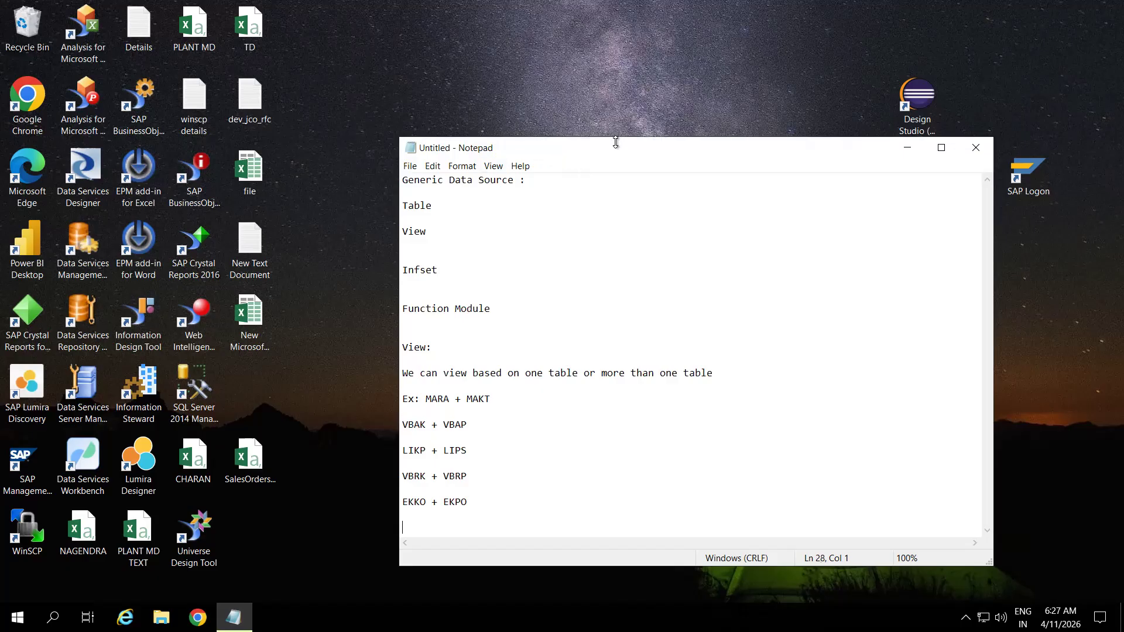
# Move the notes window to uncover the desktop shortcuts and add "= View" to the MARA + MAKT example.
pyautogui.moveTo(649, 148); pyautogui.dragTo(508, 30)
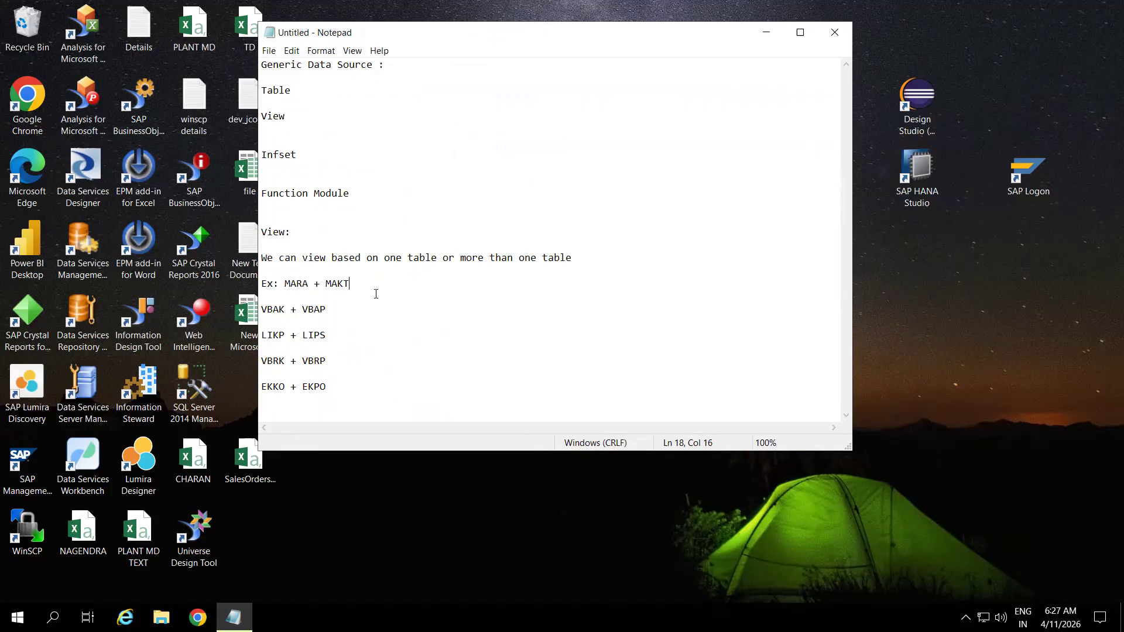
pyautogui.moveTo(337, 310); pyautogui.dragTo(259, 305)
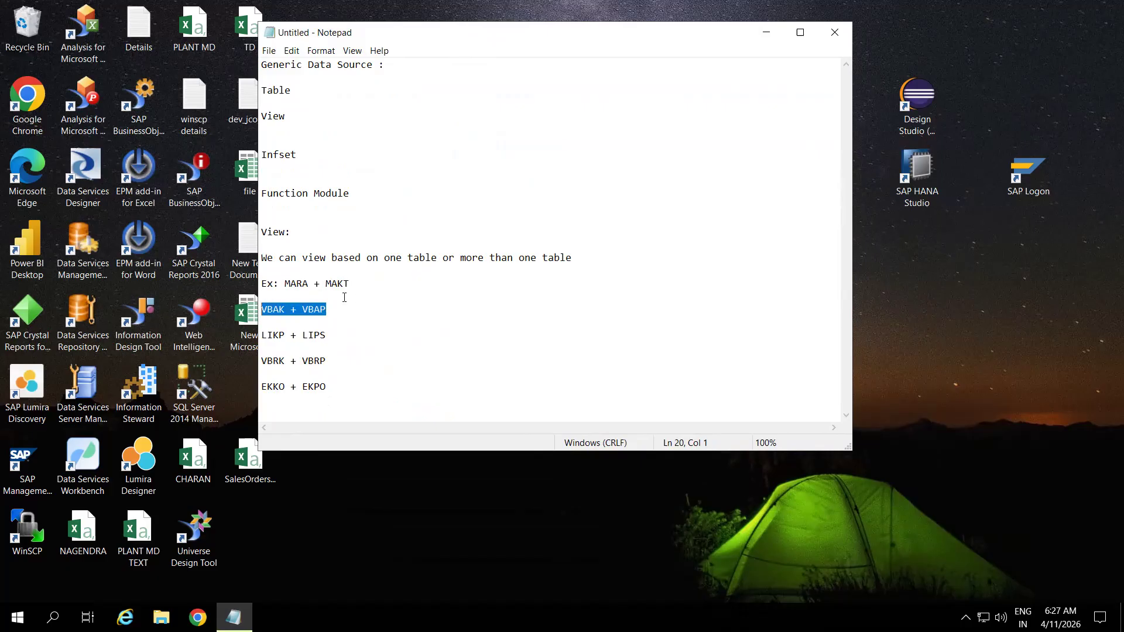
pyautogui.moveTo(351, 285); pyautogui.dragTo(277, 283)
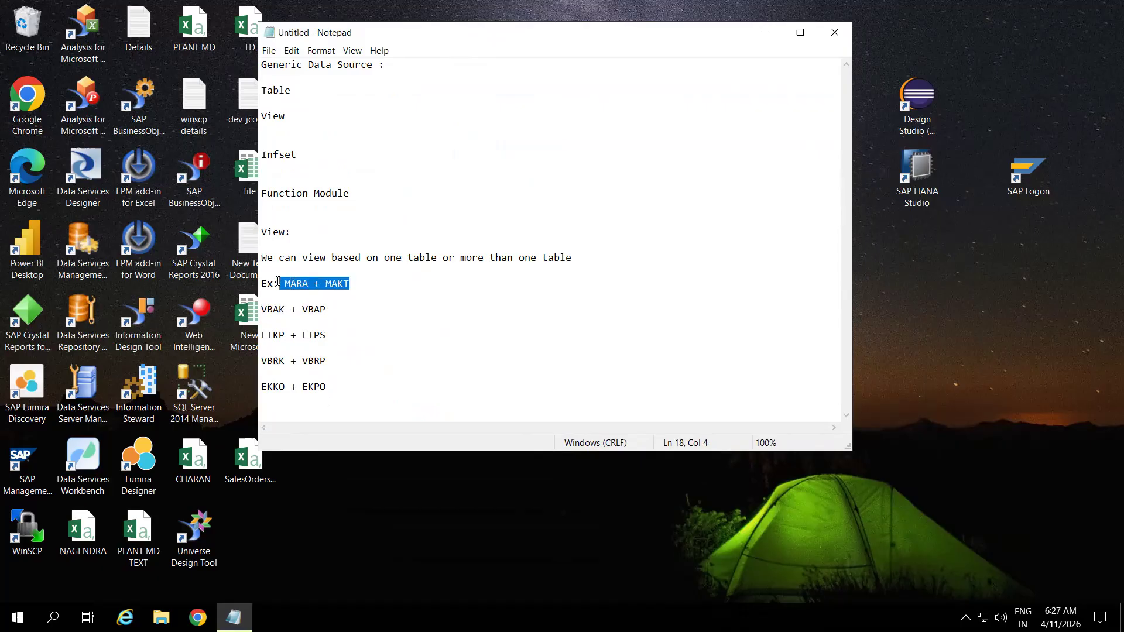
pyautogui.click(373, 291)
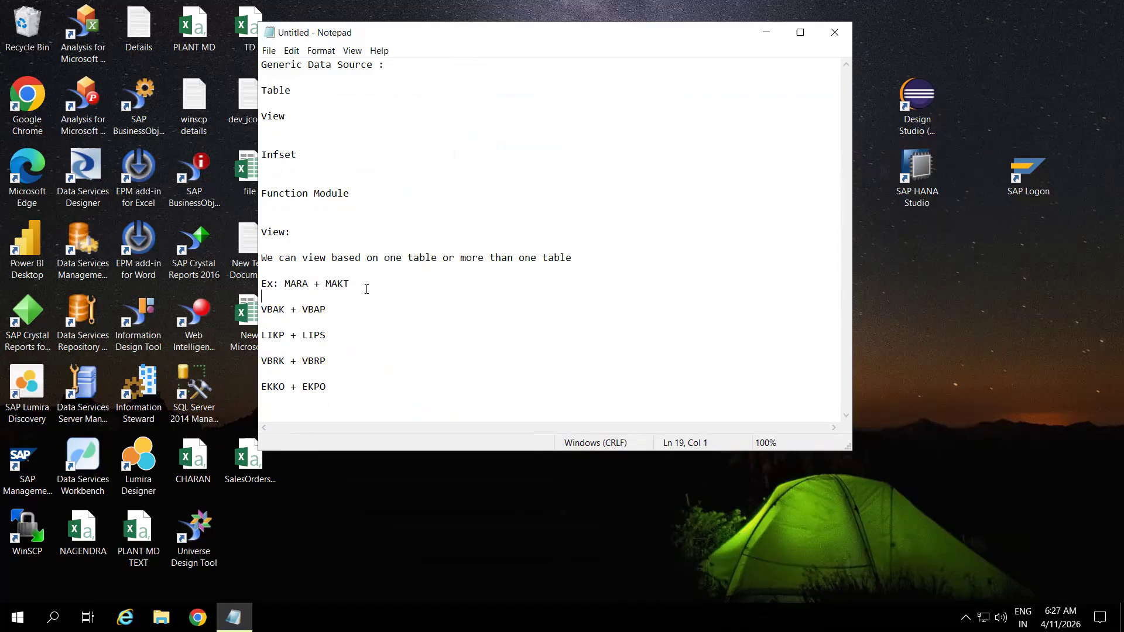
pyautogui.write('+')
pyautogui.press('BackSpace')
pyautogui.write('= View')
# Switch to SAP Logon, connect to the EHP8 system, and log on with the saved user name and the account password.
pyautogui.doubleClick(1032, 176)
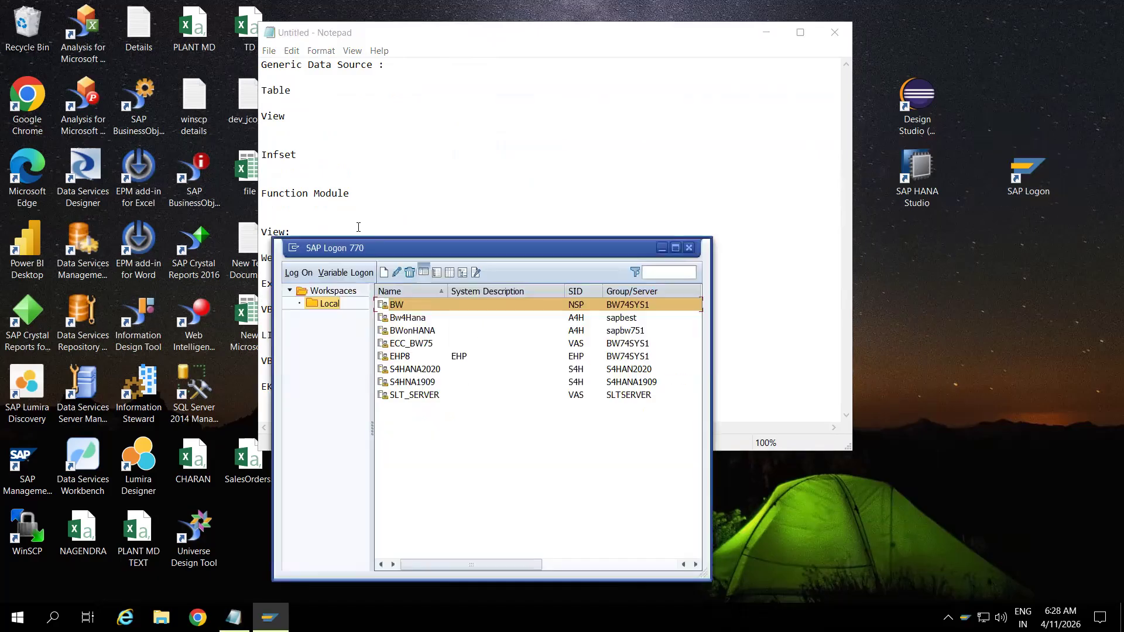
pyautogui.doubleClick(422, 344)
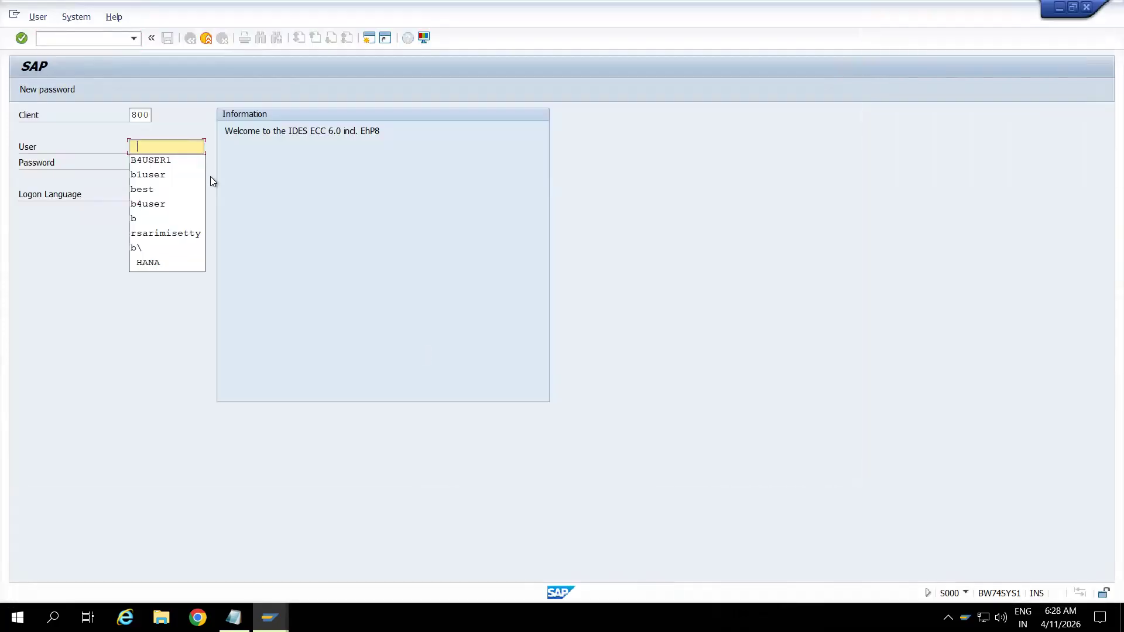
pyautogui.click(168, 159)
pyautogui.click(180, 162)
pyautogui.write('**')
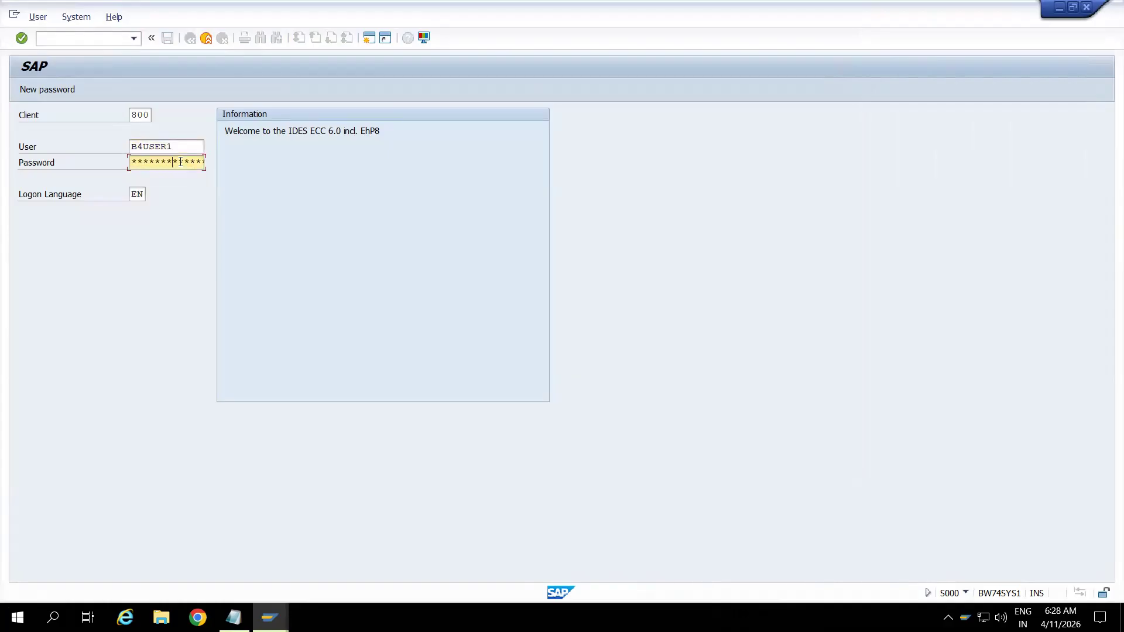
pyautogui.press('Return')
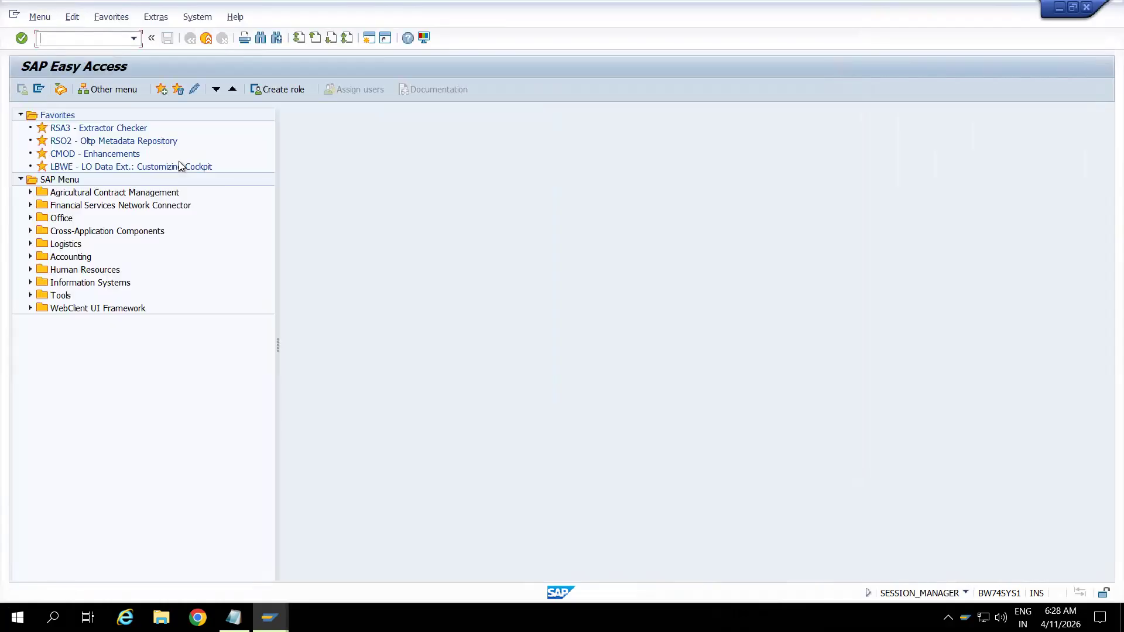
# Open the ABAP Dictionary with transaction SE11 and display the session's system and transaction details.
pyautogui.write('SE11')
pyautogui.press('Return')
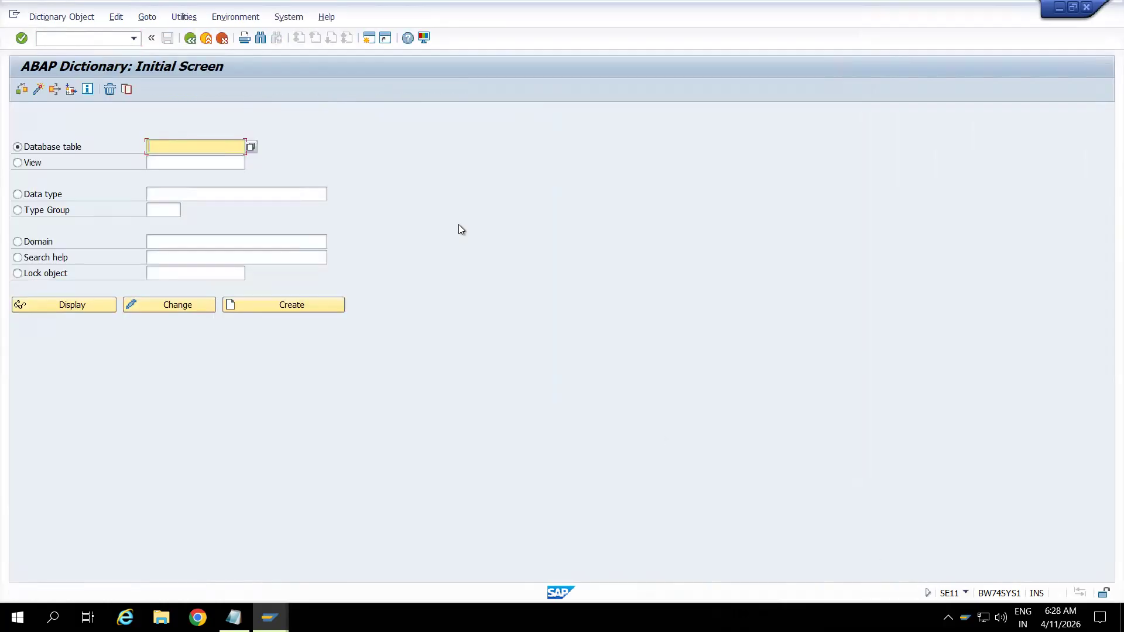
pyautogui.click(966, 593)
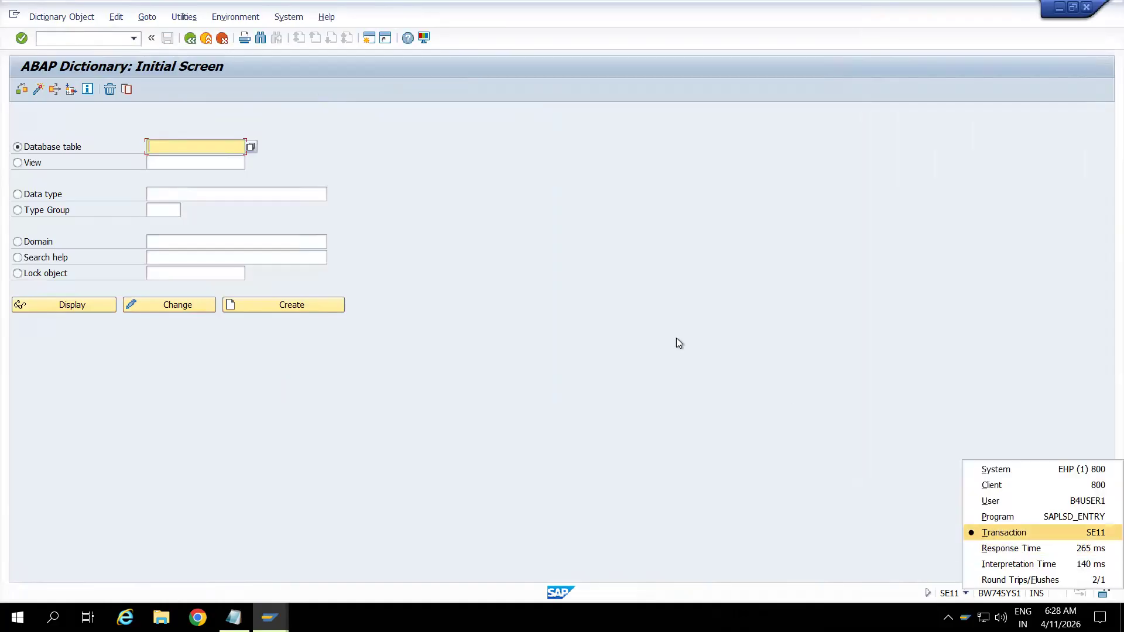
# Create a dictionary view named ZDS_V_MARAMAKT with the Database view type.
pyautogui.click(31, 164)
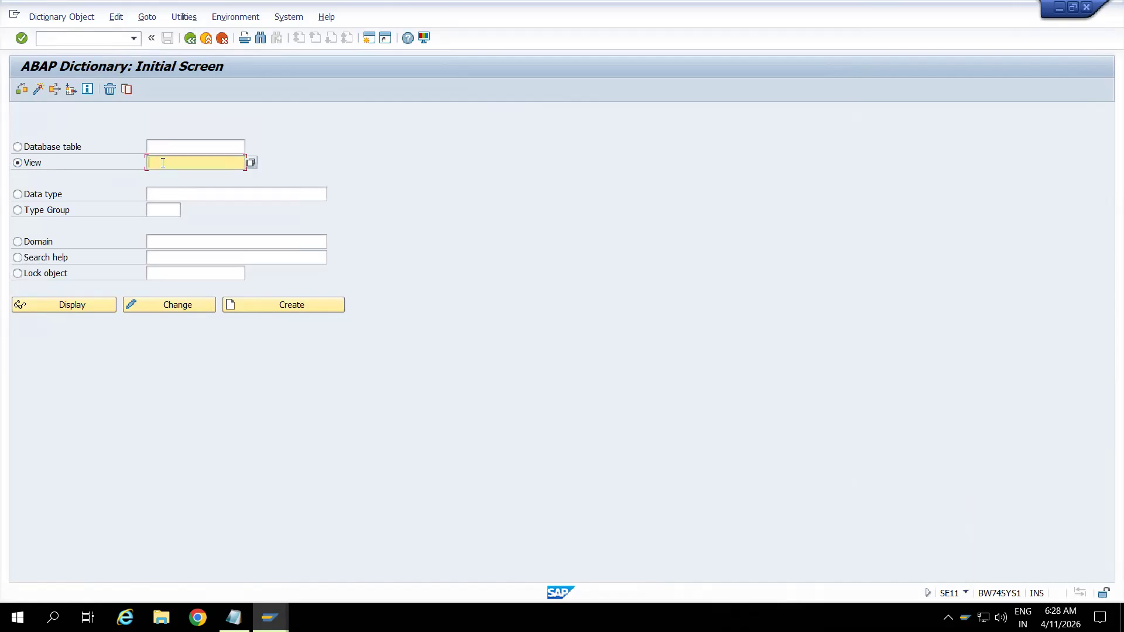
pyautogui.write('ZV')
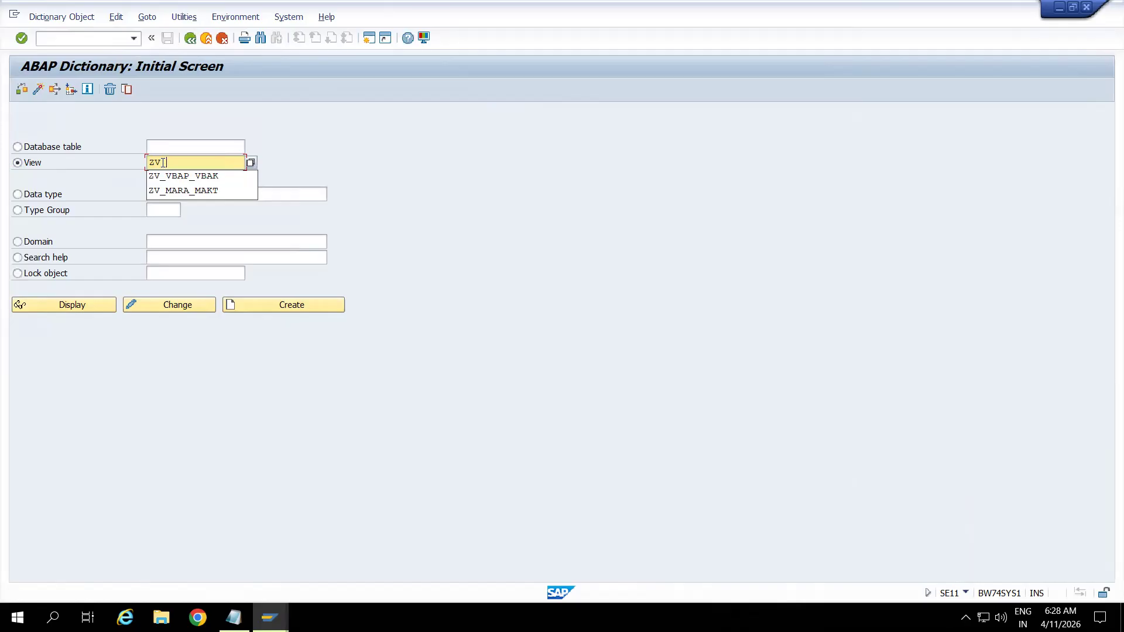
pyautogui.press('BackSpace')
pyautogui.write('D')
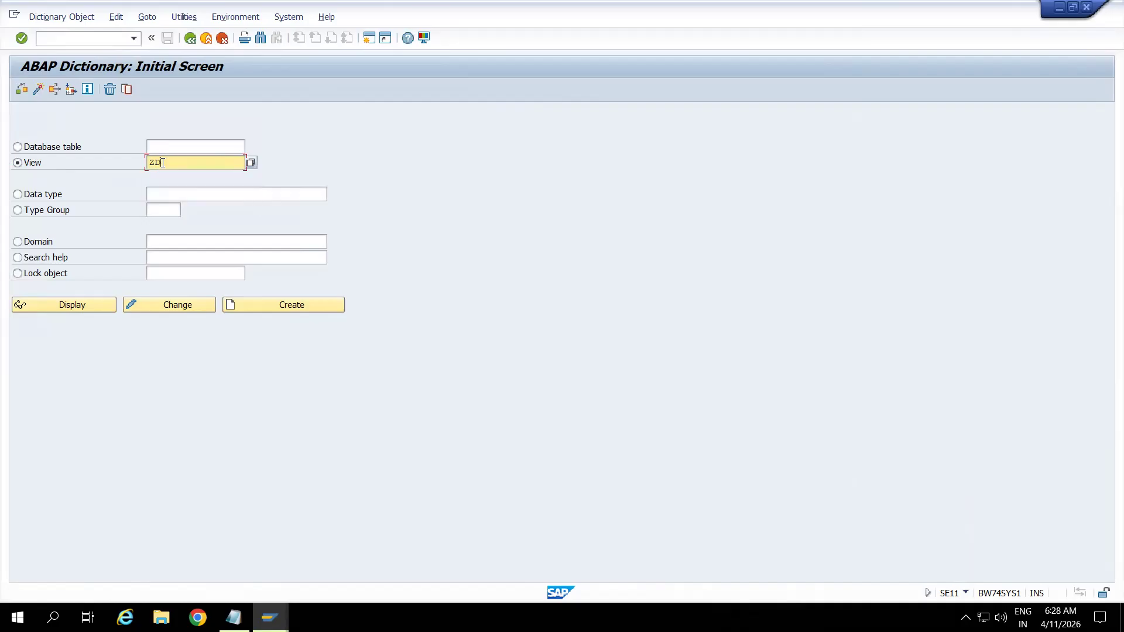
pyautogui.write('B_V_MAK')
pyautogui.press('BackSpace')
pyautogui.write('RAMAKT')
pyautogui.click(291, 302)
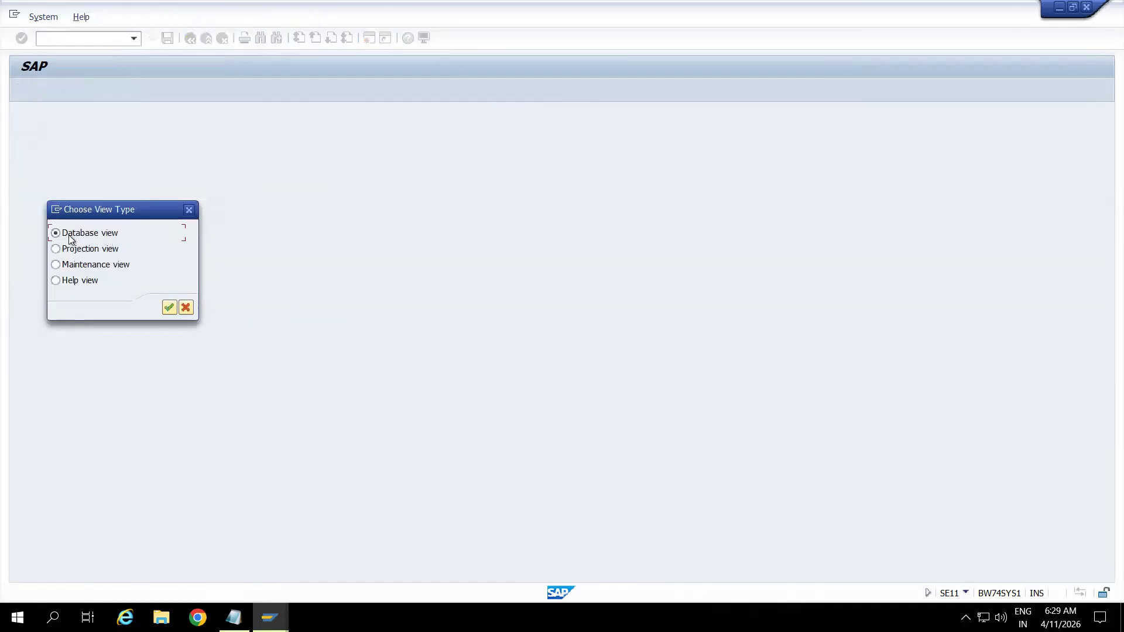
pyautogui.click(169, 309)
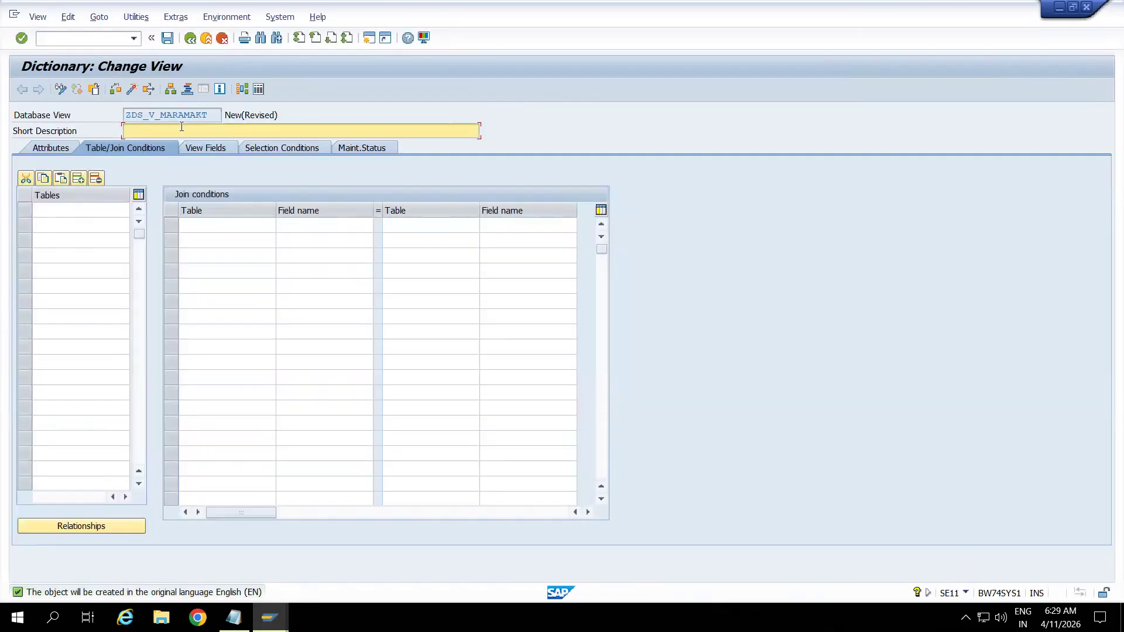
# Set the view's short description to "MARA + MAKT" and add MARA and MAKT as its base tables.
pyautogui.write('MARA +')
pyautogui.write(' MAKT')
pyautogui.write('MARA')
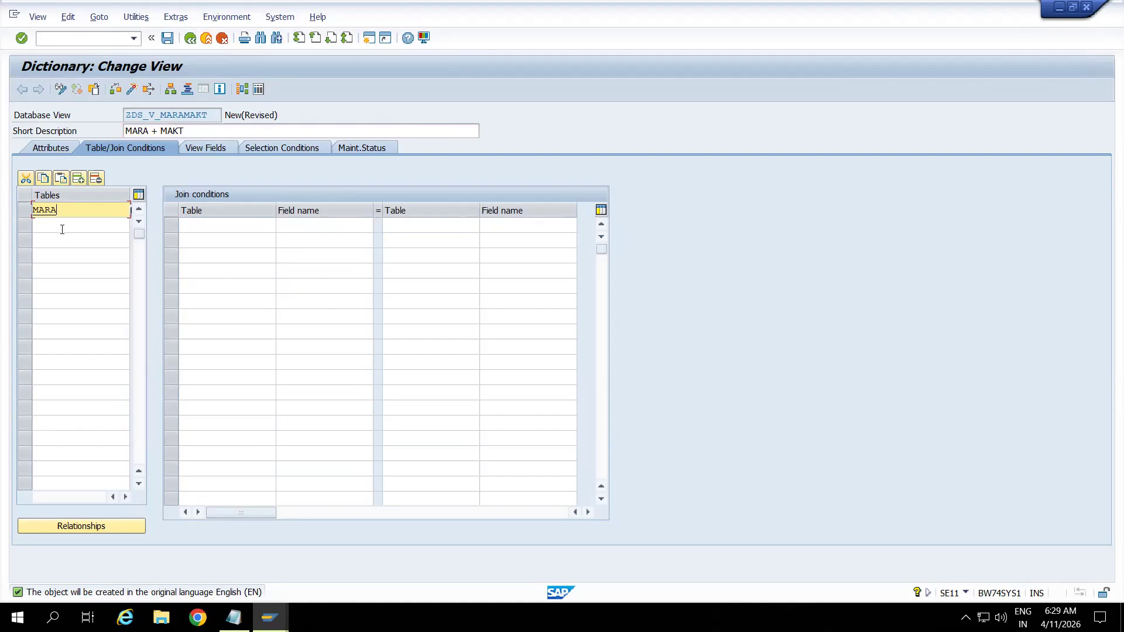
pyautogui.click(62, 229)
pyautogui.write('MAKT')
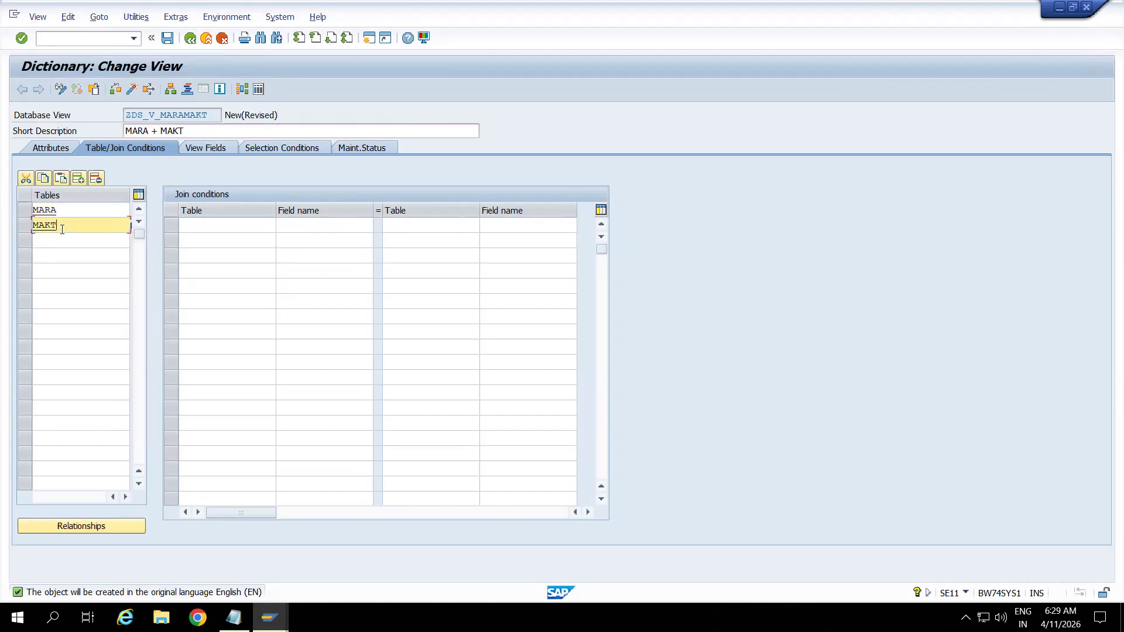
# Select both base tables, MARA and MAKT, and copy the relationship between them into the join conditions.
pyautogui.click(80, 525)
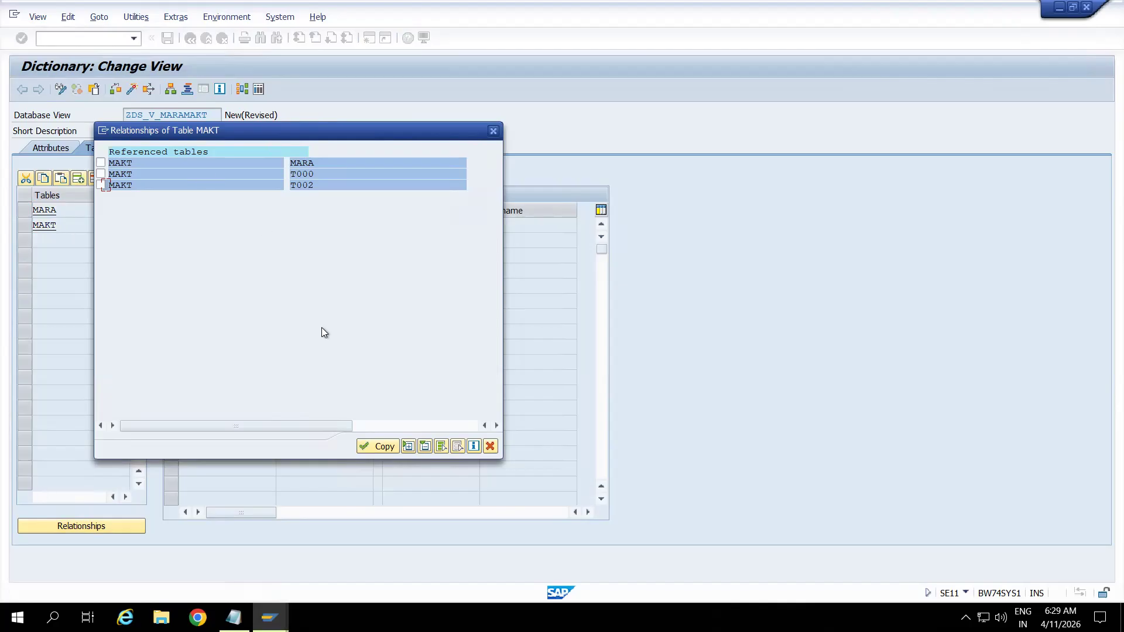
pyautogui.click(374, 441)
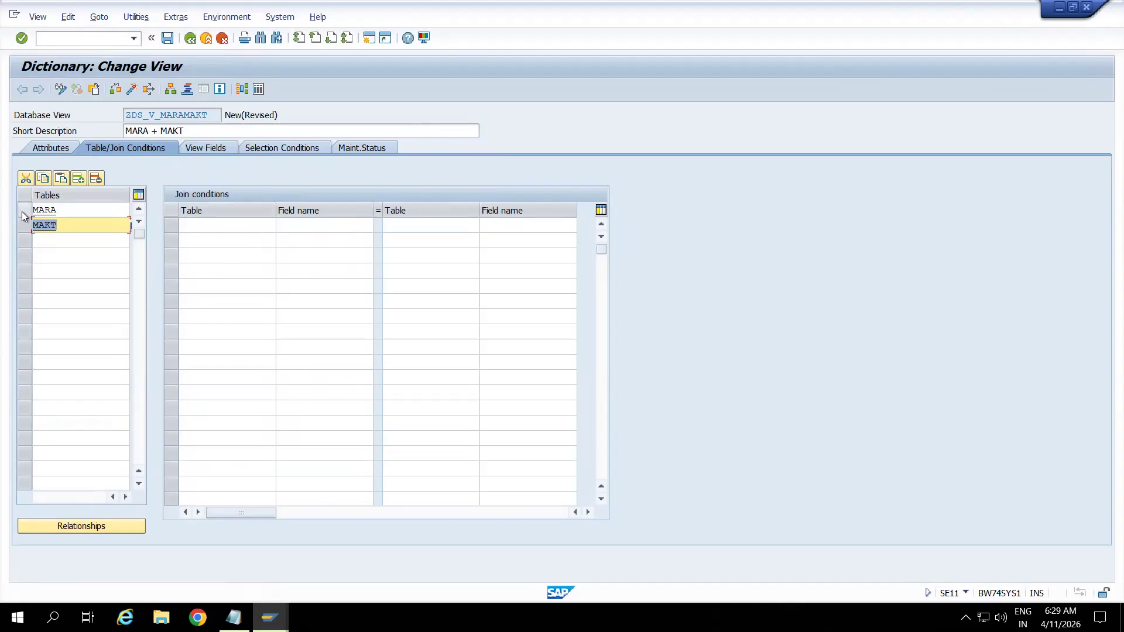
pyautogui.press('Up')
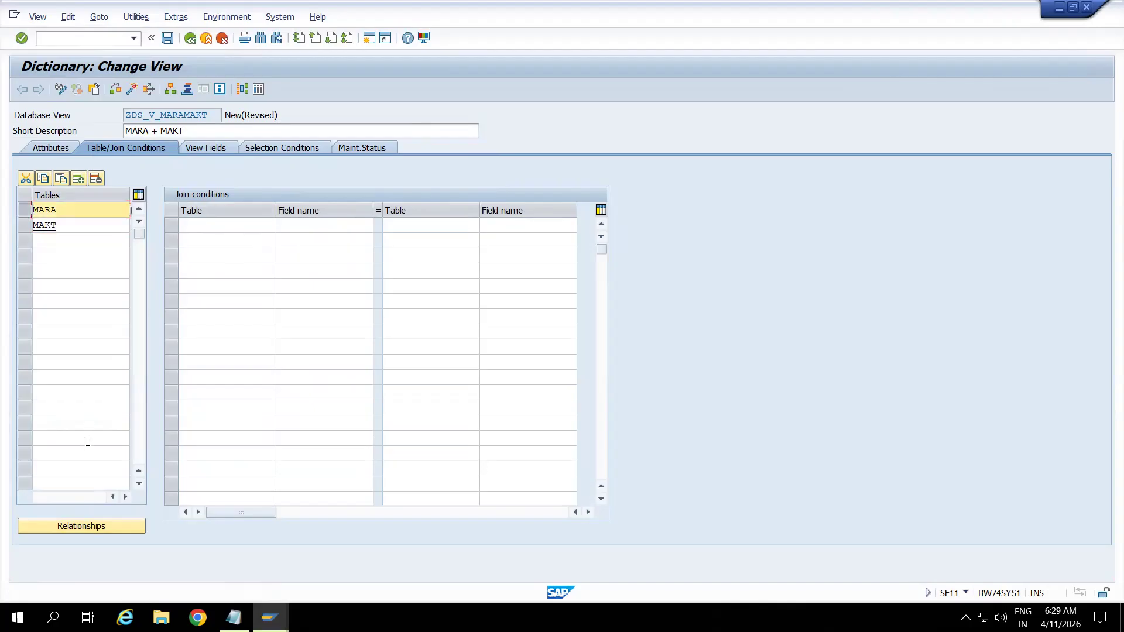
pyautogui.keyDown('shift'); pyautogui.click(25, 224); pyautogui.keyUp('shift')
pyautogui.click(86, 526)
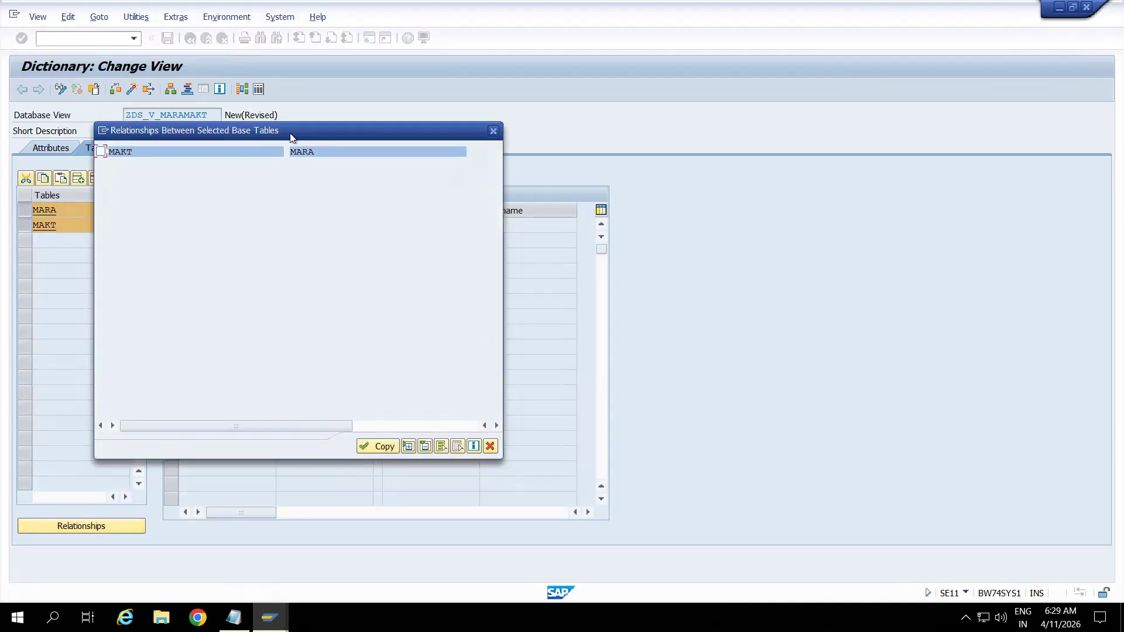
pyautogui.moveTo(290, 137); pyautogui.dragTo(537, 88)
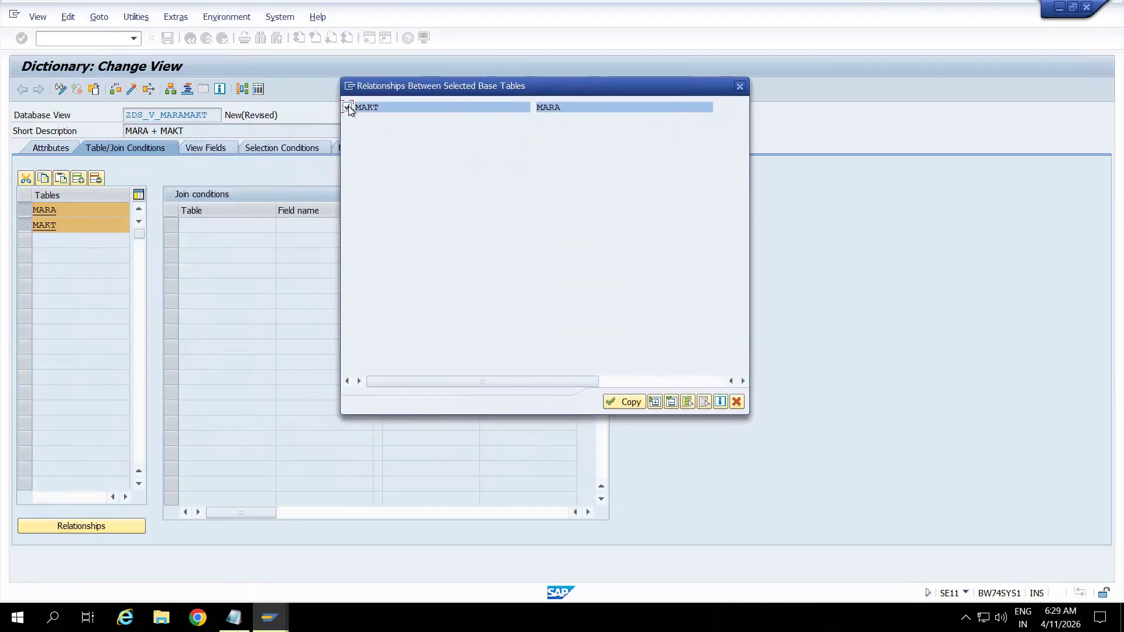
pyautogui.click(625, 402)
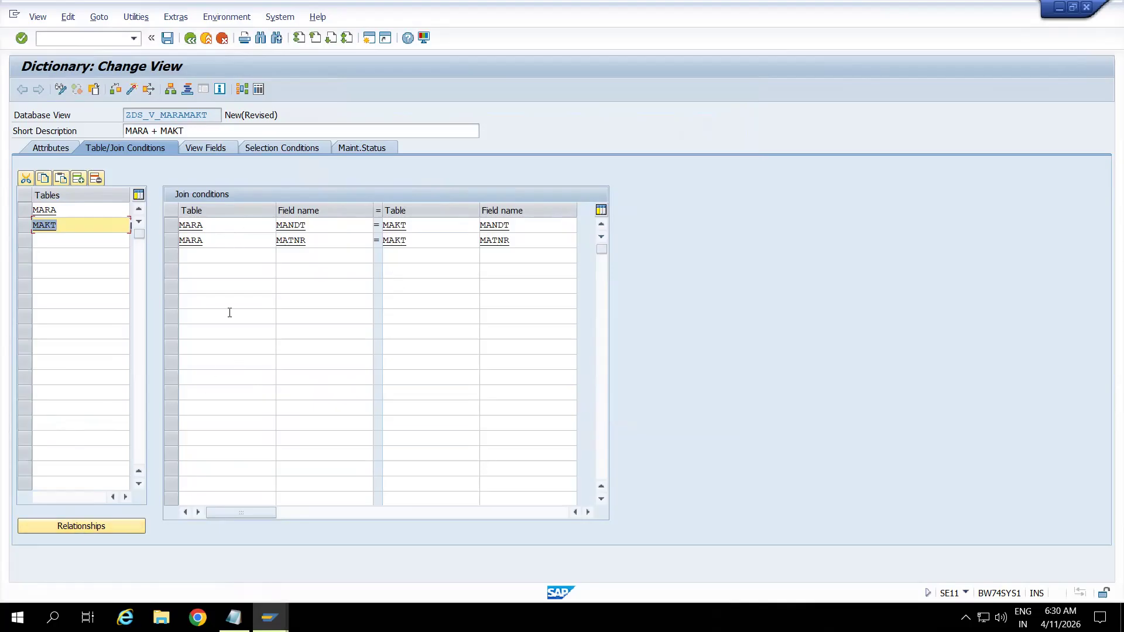
# Examine the MANDT and MATNR fields that join MARA and MAKT in the join conditions.
pyautogui.click(316, 224)
pyautogui.click(317, 240)
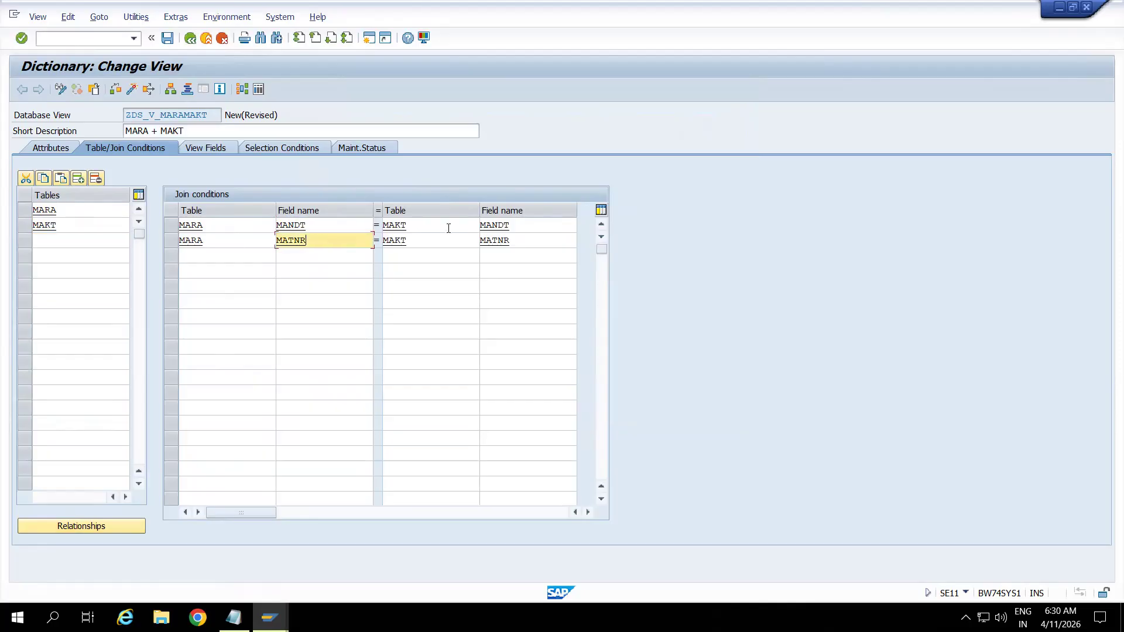
pyautogui.click(510, 225)
pyautogui.click(517, 241)
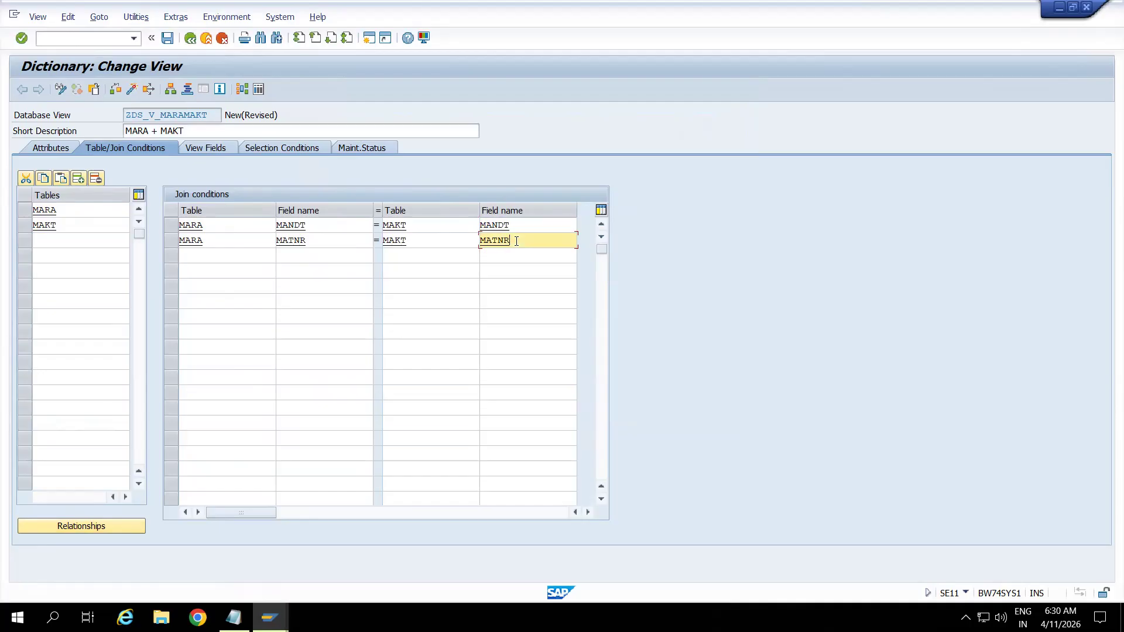
pyautogui.click(517, 225)
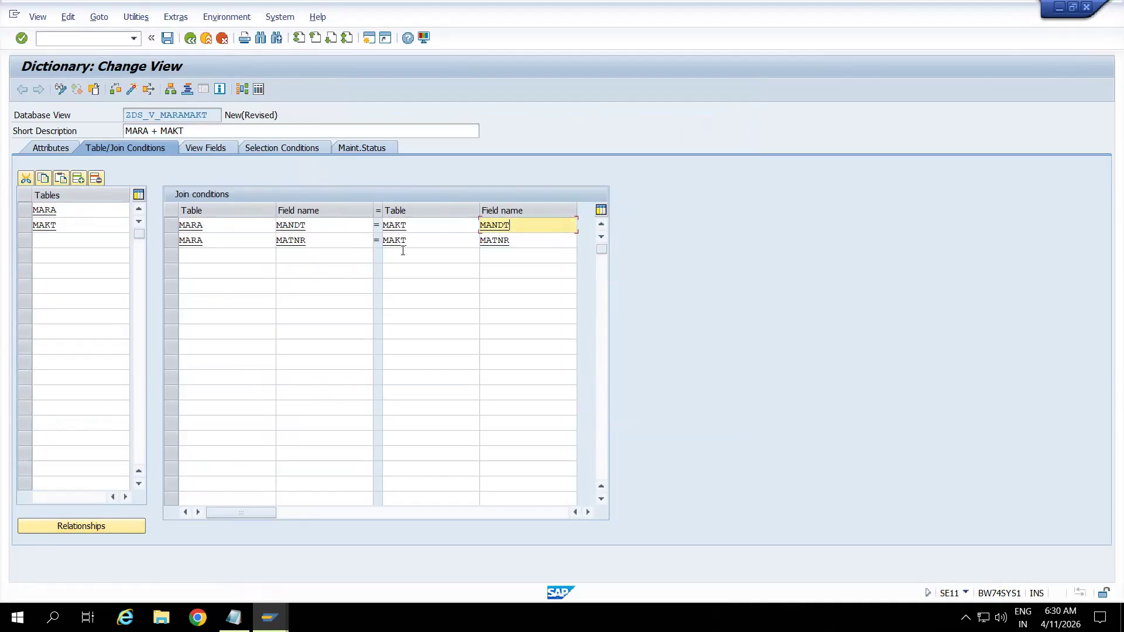
pyautogui.click(425, 237)
pyautogui.click(535, 238)
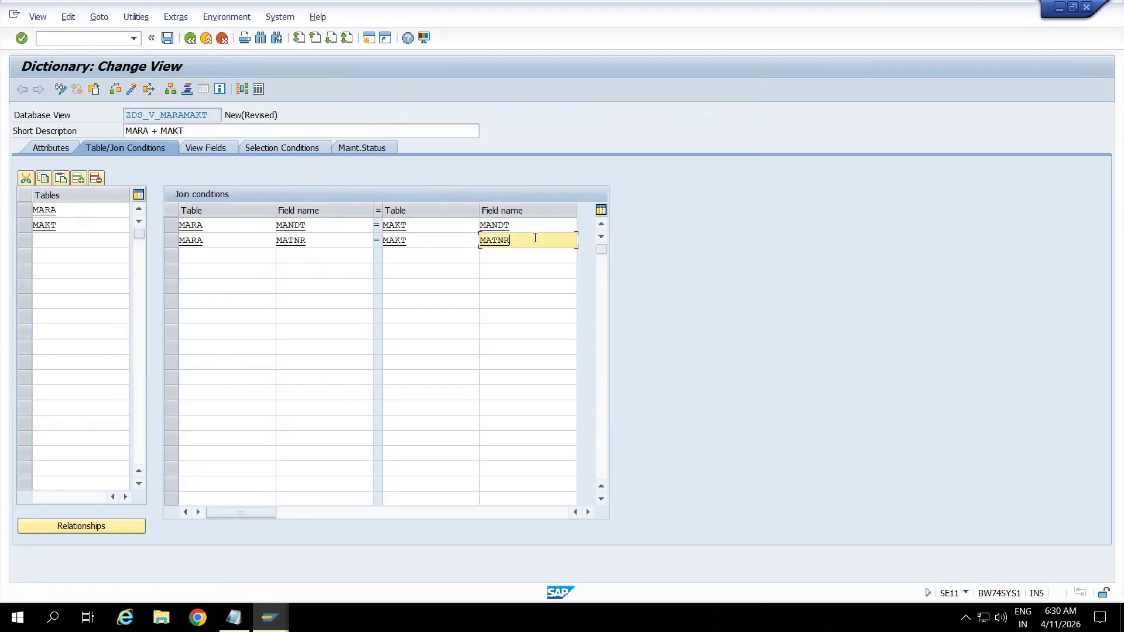
pyautogui.click(425, 243)
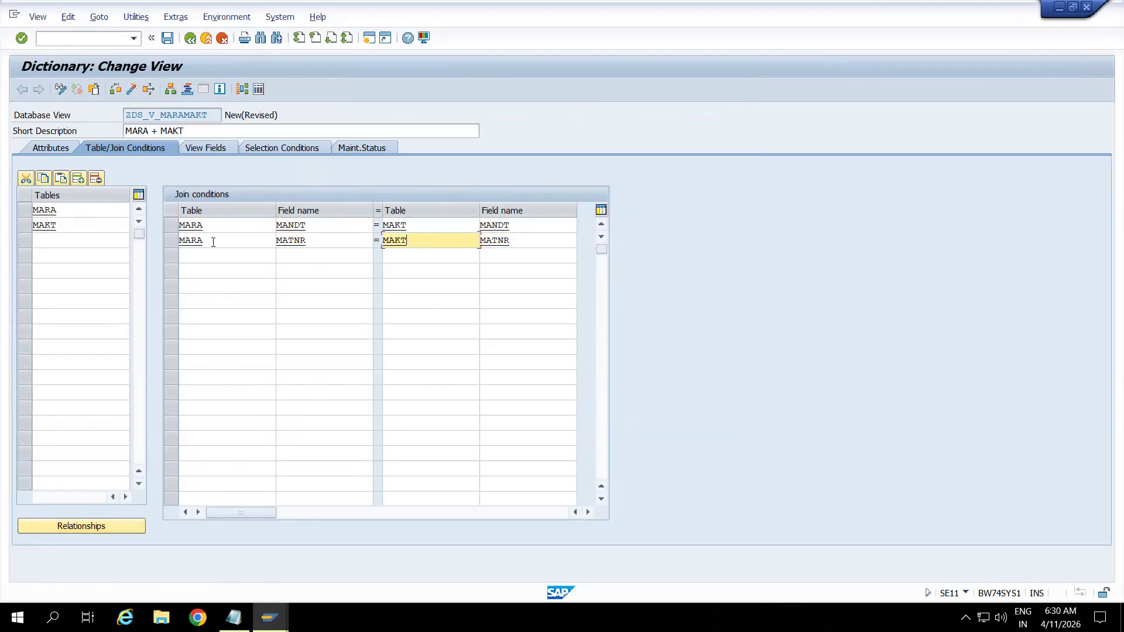
pyautogui.click(212, 241)
pyautogui.click(322, 242)
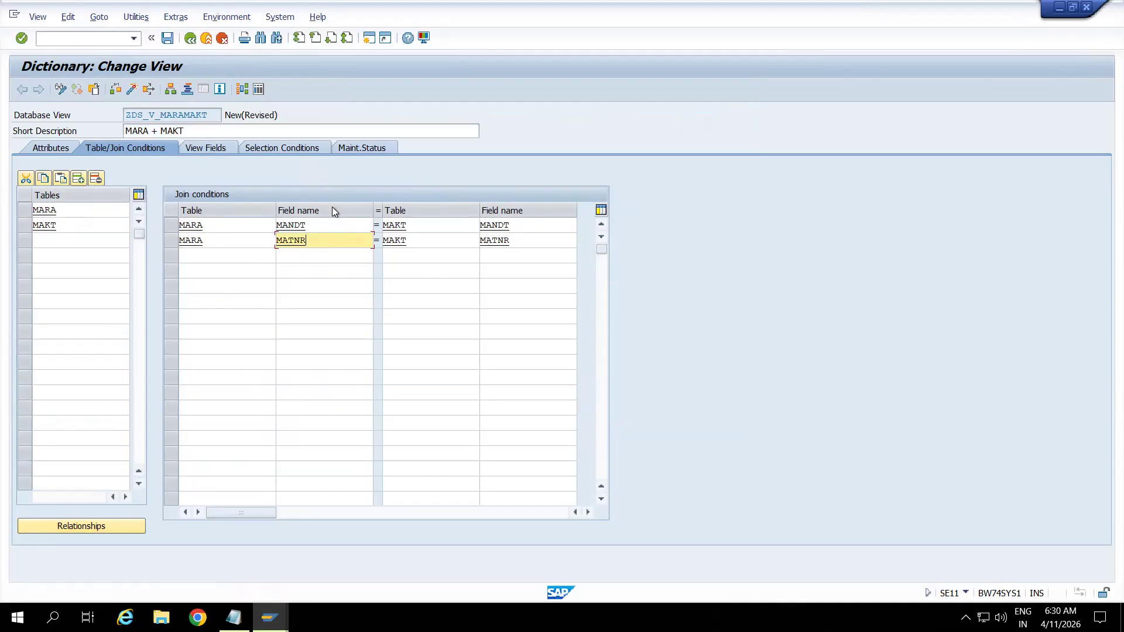
# Open transaction SE11 in a new session.
pyautogui.click(105, 39)
pyautogui.write('/ose11')
pyautogui.press('Return')
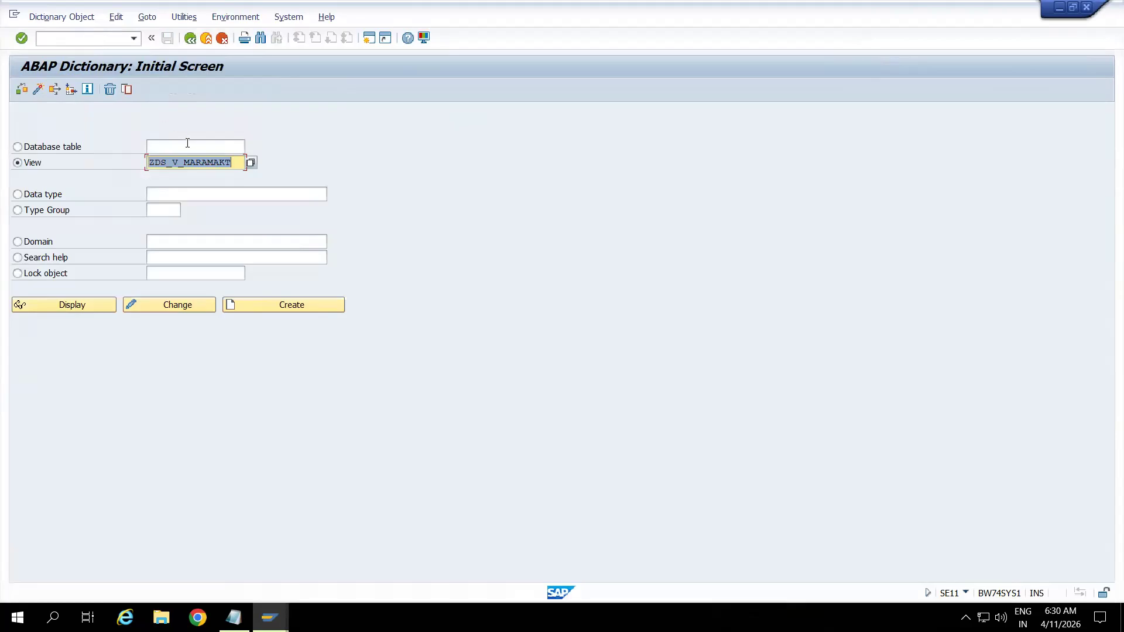
# Display database table MARA and examine its key fields MANDT and MATNR.
pyautogui.click(61, 150)
pyautogui.click(163, 147)
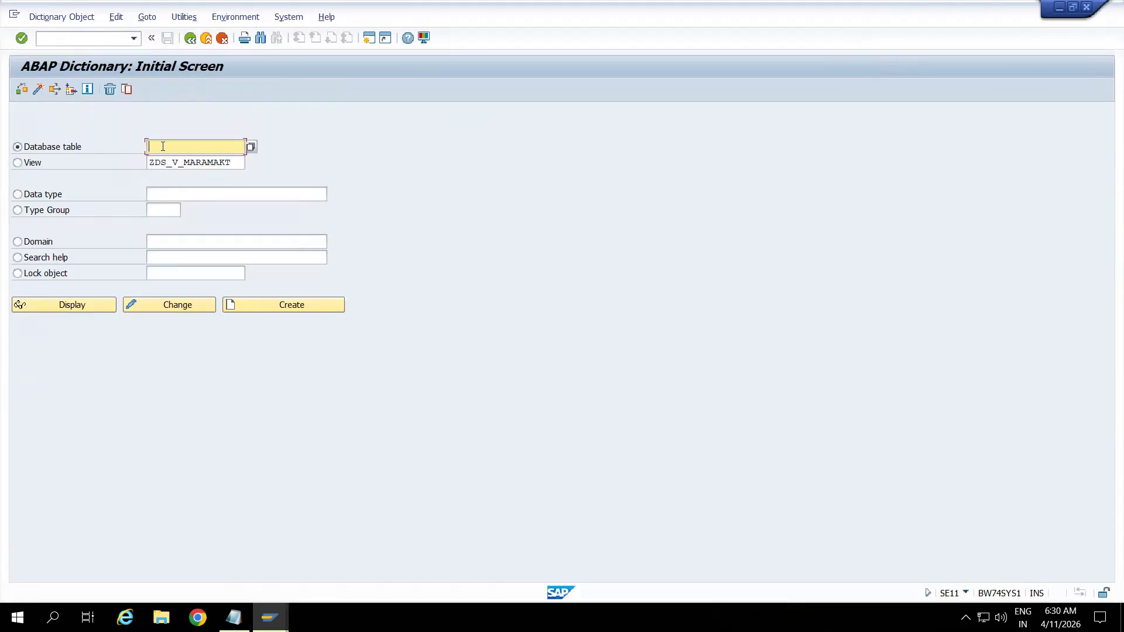
pyautogui.write('MARA')
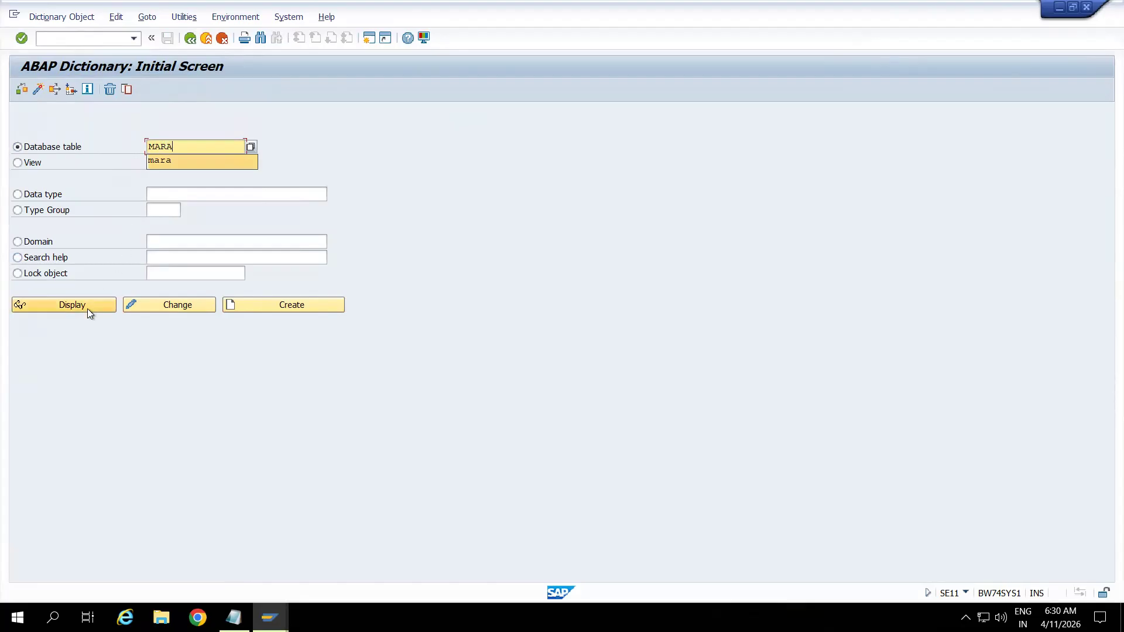
pyautogui.click(86, 308)
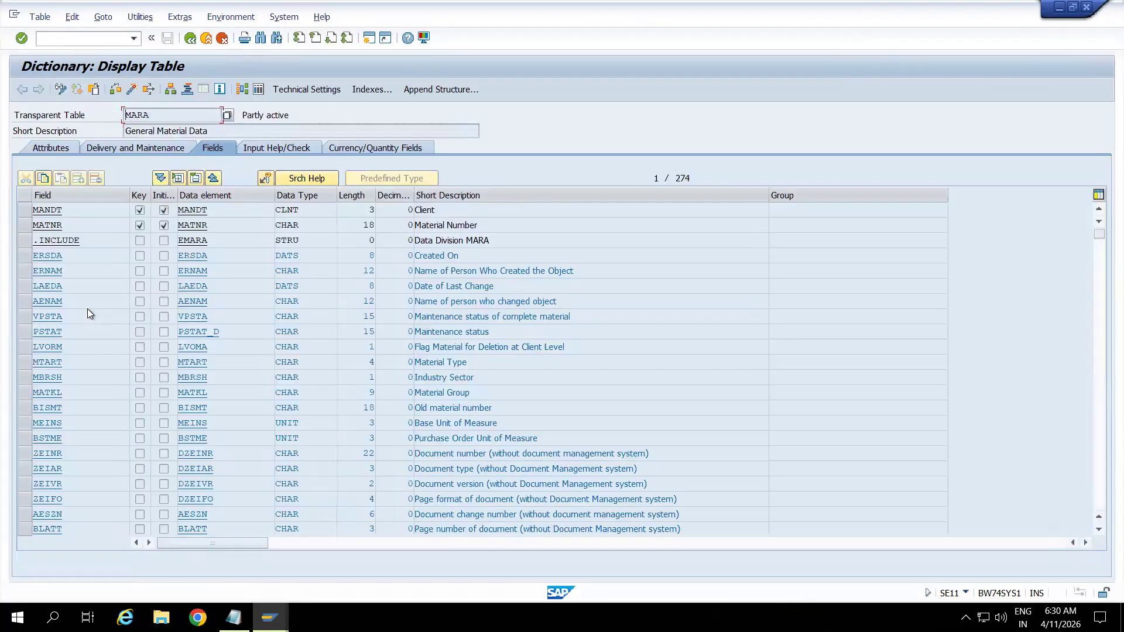
pyautogui.moveTo(65, 209); pyautogui.dragTo(8, 227)
pyautogui.click(76, 228)
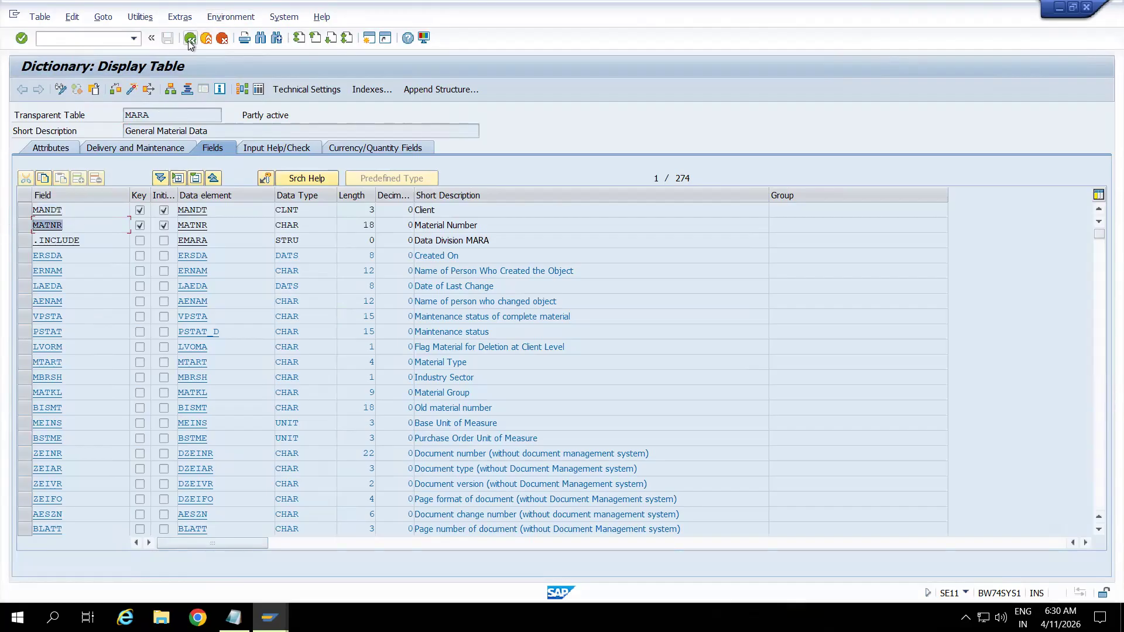
# Display table MAKT in place of MARA and examine its MANDT and MATNR key fields.
pyautogui.click(94, 90)
pyautogui.write('MAKT')
pyautogui.press('Return')
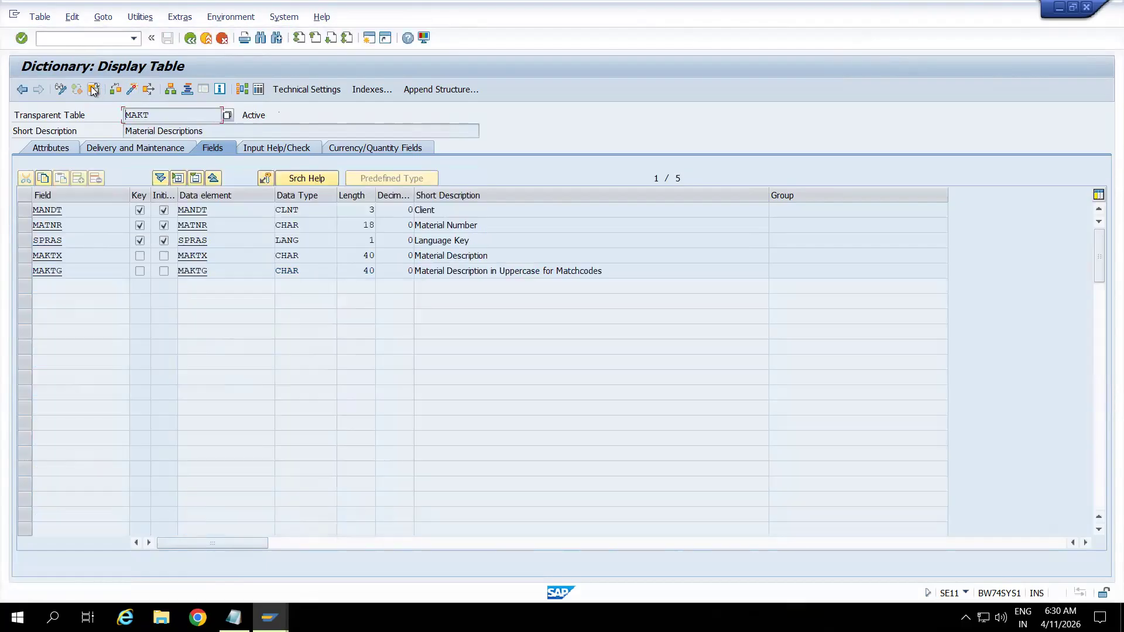
pyautogui.click(64, 211)
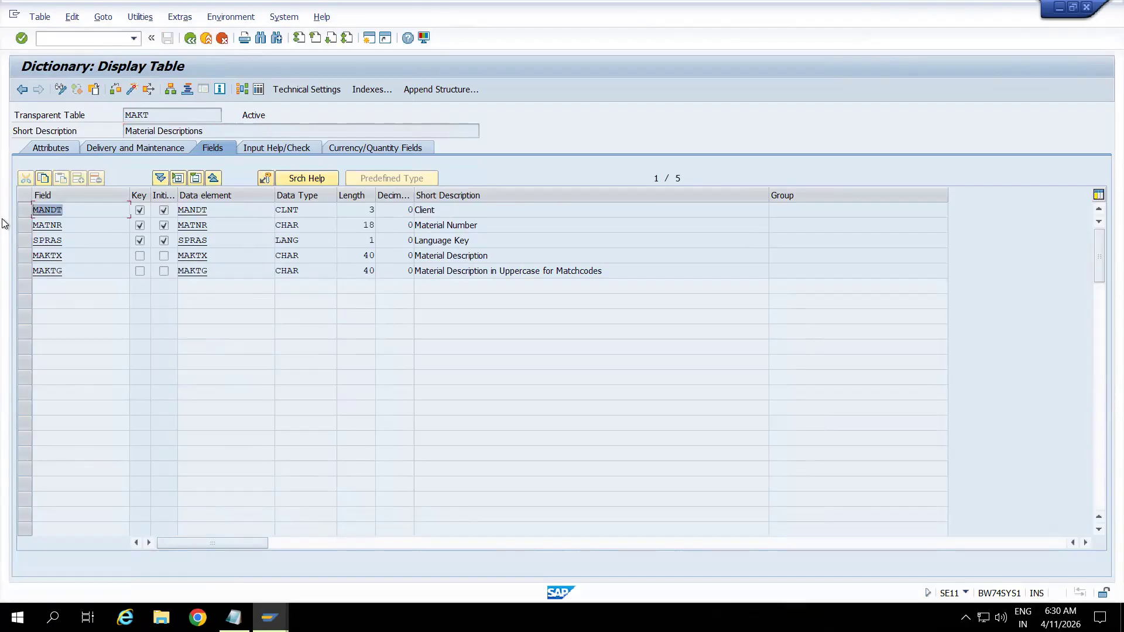
pyautogui.press('Down')
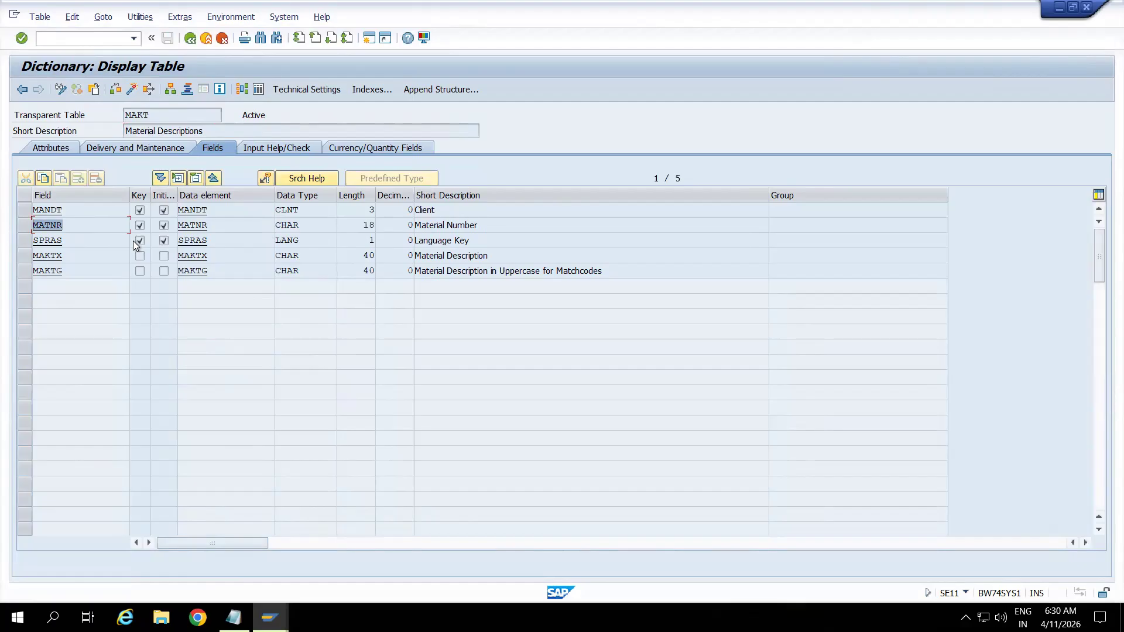
# Return to view ZDS_V_MARAMAKT and add MARA's MANDT, MATNR, ERSDA, ERNAM, MTART and MATKL to its view fields.
pyautogui.hotkey('alt', 'Tab')
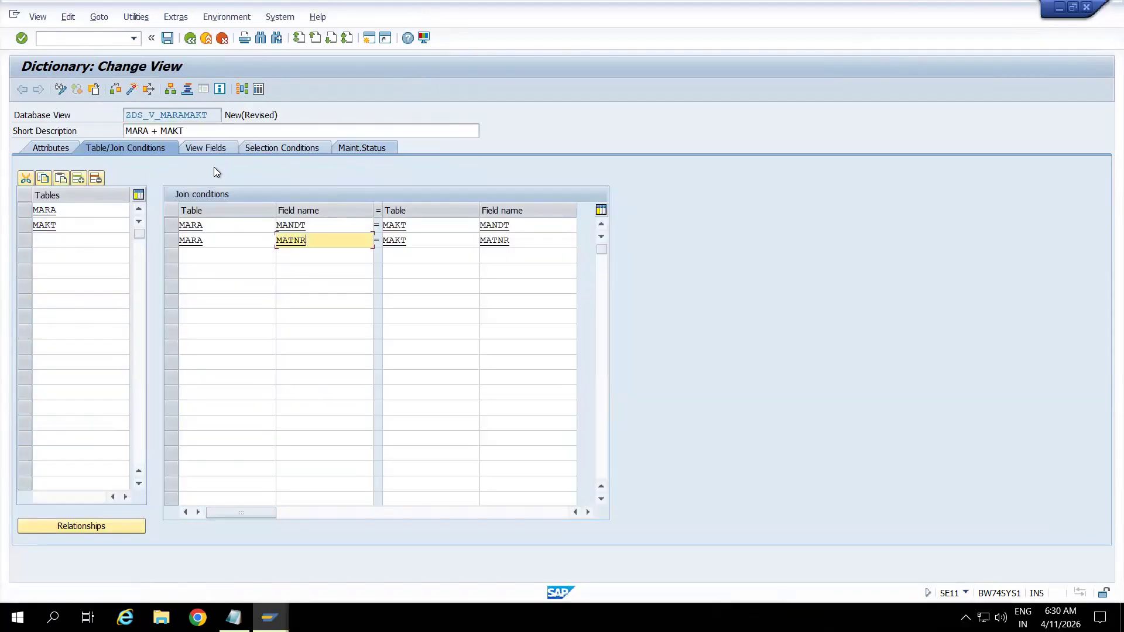
pyautogui.click(206, 148)
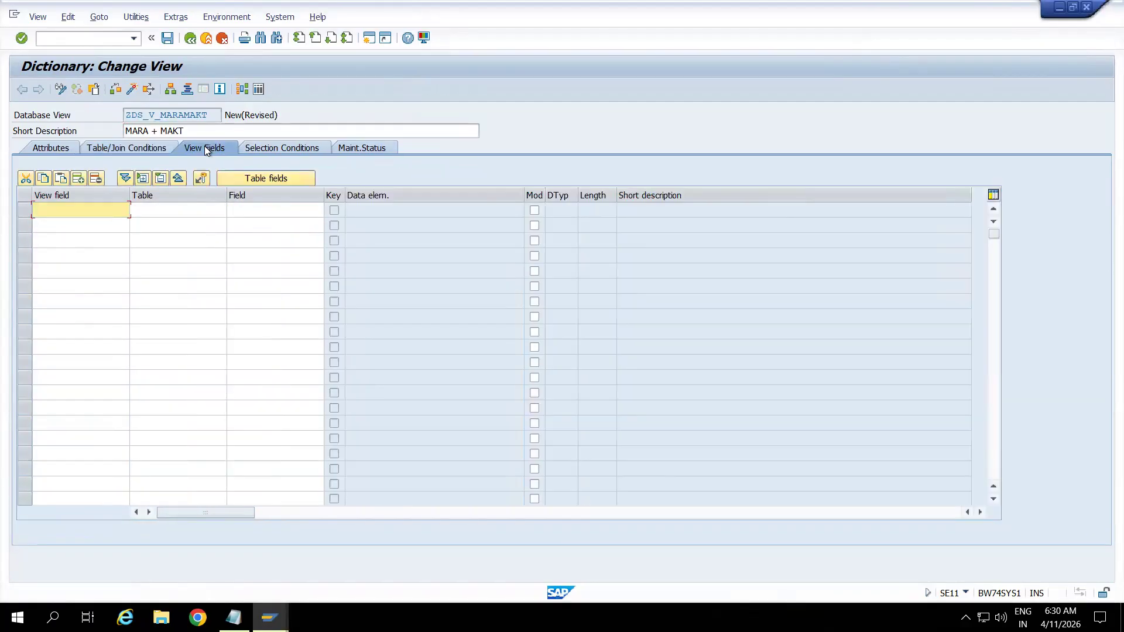
pyautogui.click(272, 178)
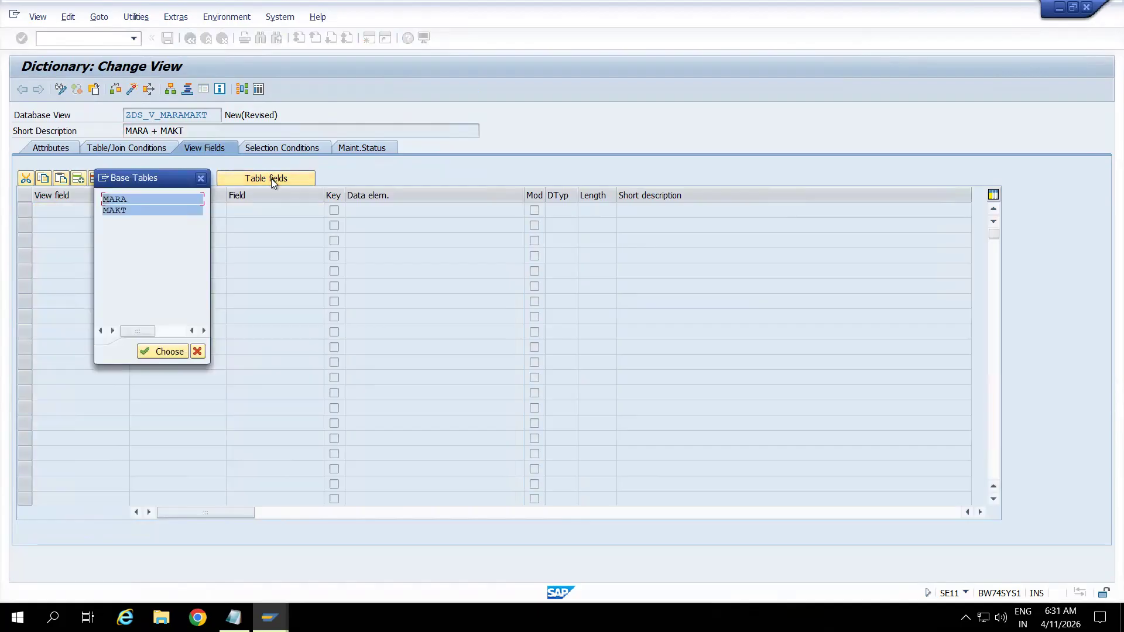
pyautogui.doubleClick(119, 201)
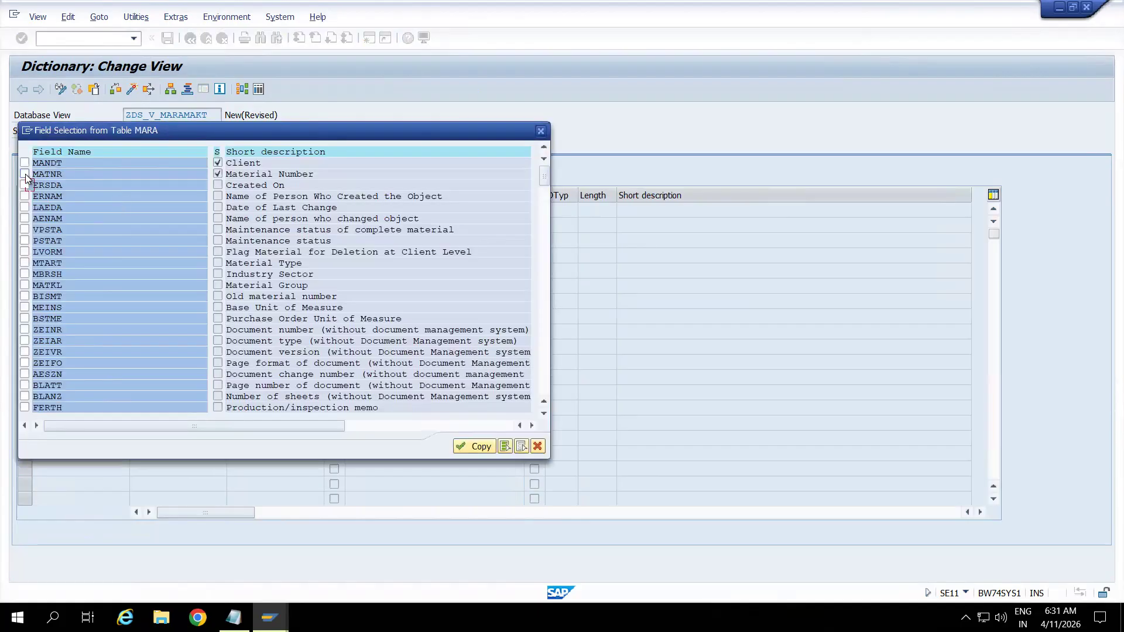
pyautogui.click(24, 162)
pyautogui.click(25, 174)
pyautogui.click(25, 185)
pyautogui.click(25, 263)
pyautogui.click(24, 285)
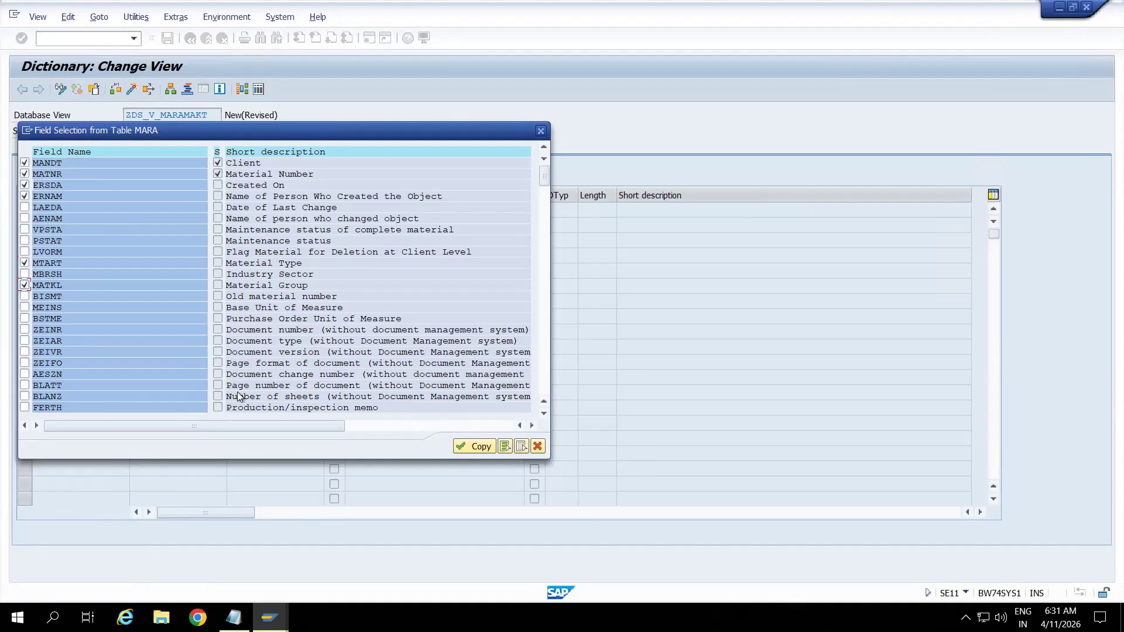
pyautogui.click(476, 447)
# Add the fields SPRAS, MAKTX and MAKTG from base table MAKT to the view fields.
pyautogui.click(287, 177)
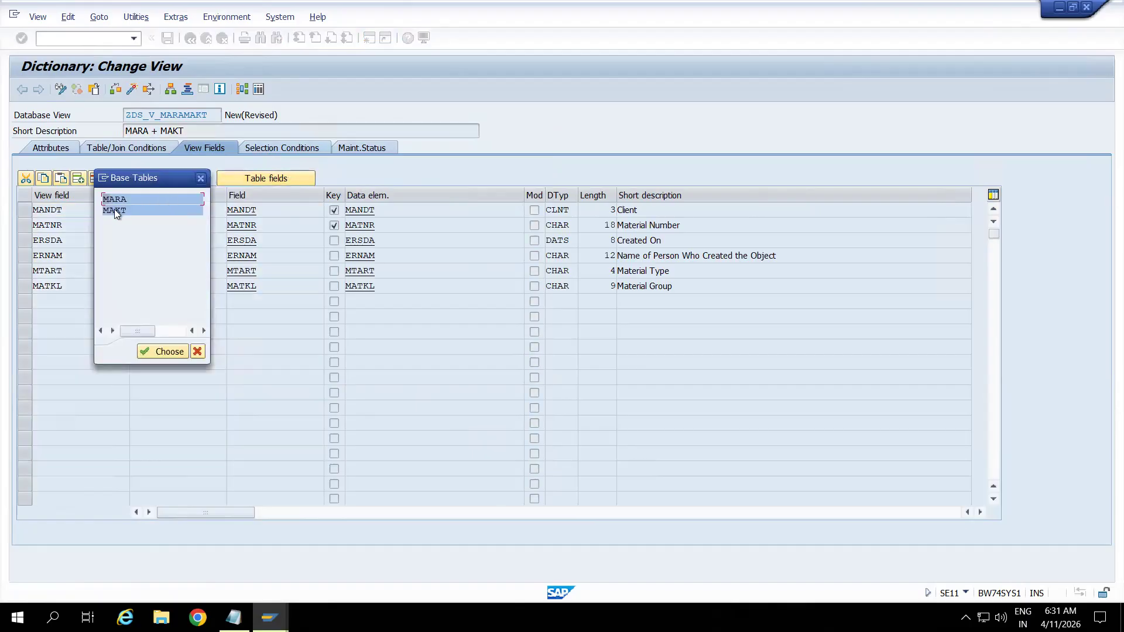
pyautogui.doubleClick(114, 210)
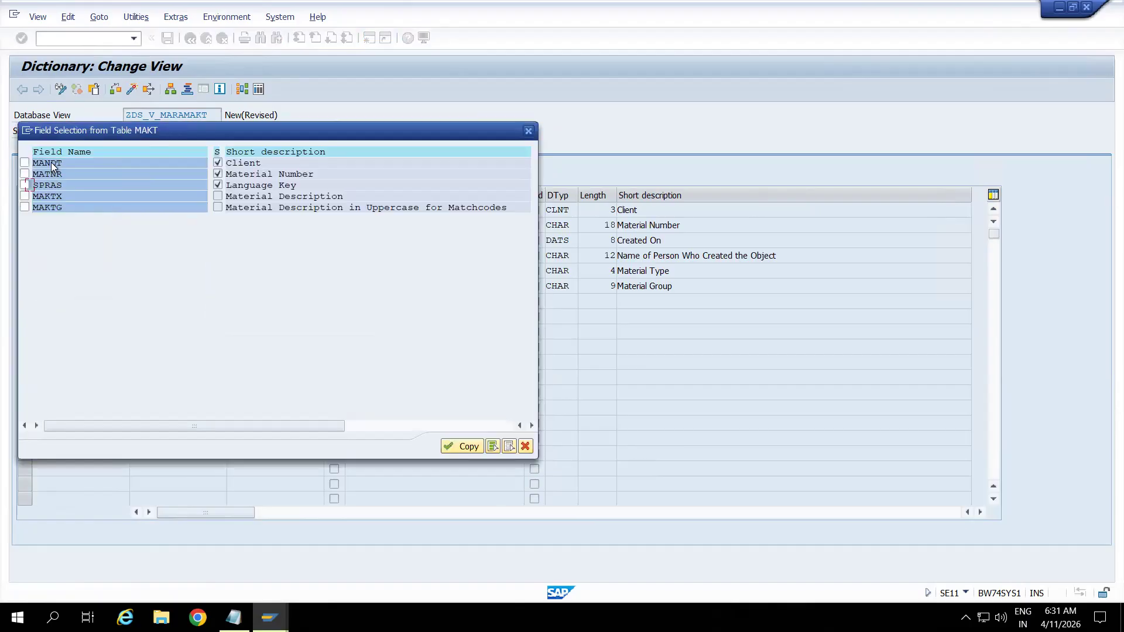
pyautogui.moveTo(206, 129); pyautogui.dragTo(518, 137)
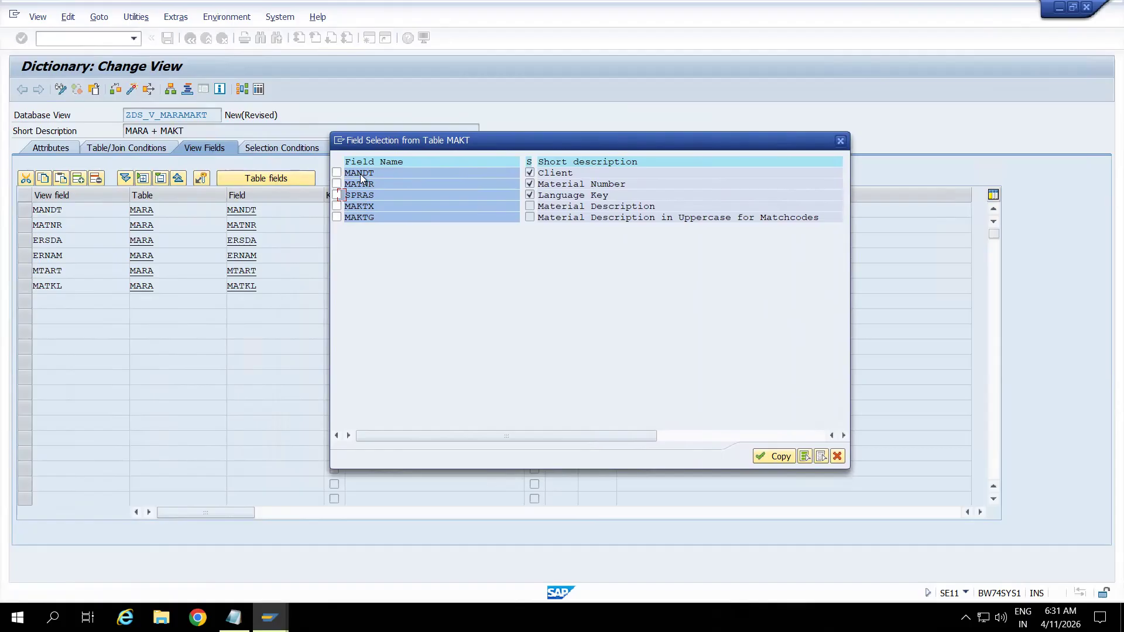
pyautogui.click(337, 195)
pyautogui.click(337, 206)
pyautogui.click(337, 217)
pyautogui.click(774, 456)
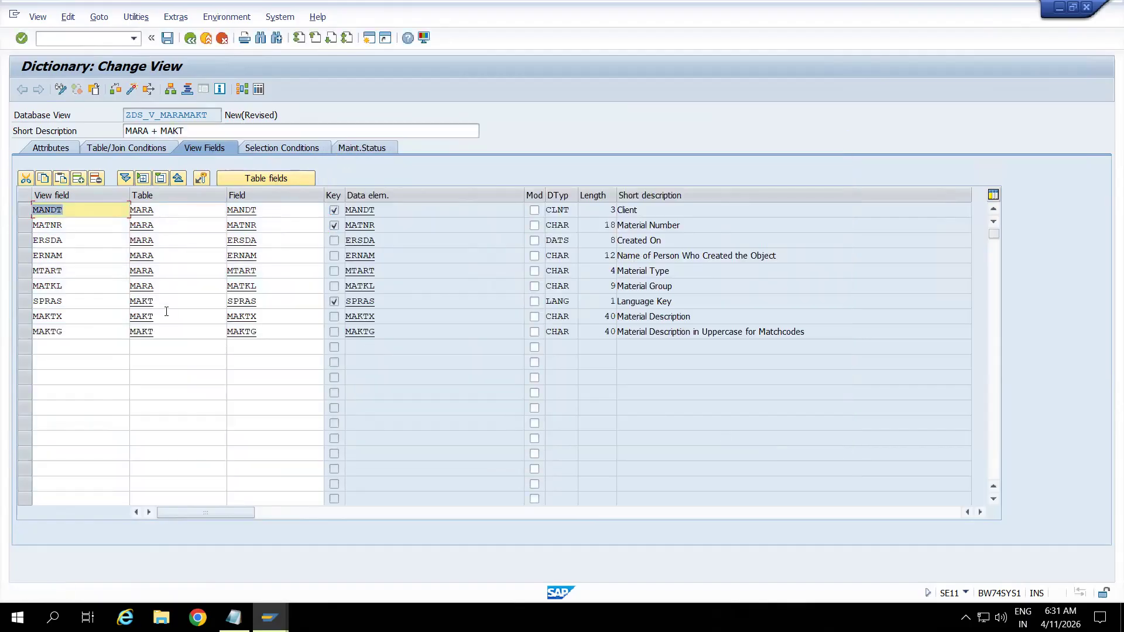
# Select the SPRAS, MAKTX and MAKTG rows in the view fields to examine the fields taken from MAKT.
pyautogui.click(26, 301)
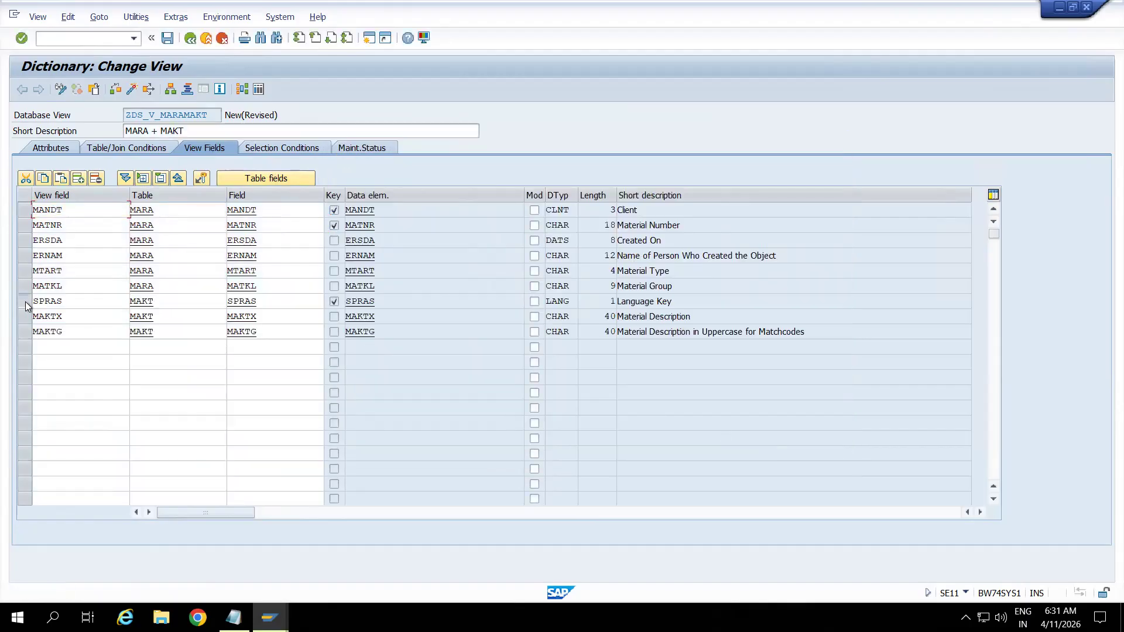
pyautogui.click(24, 317)
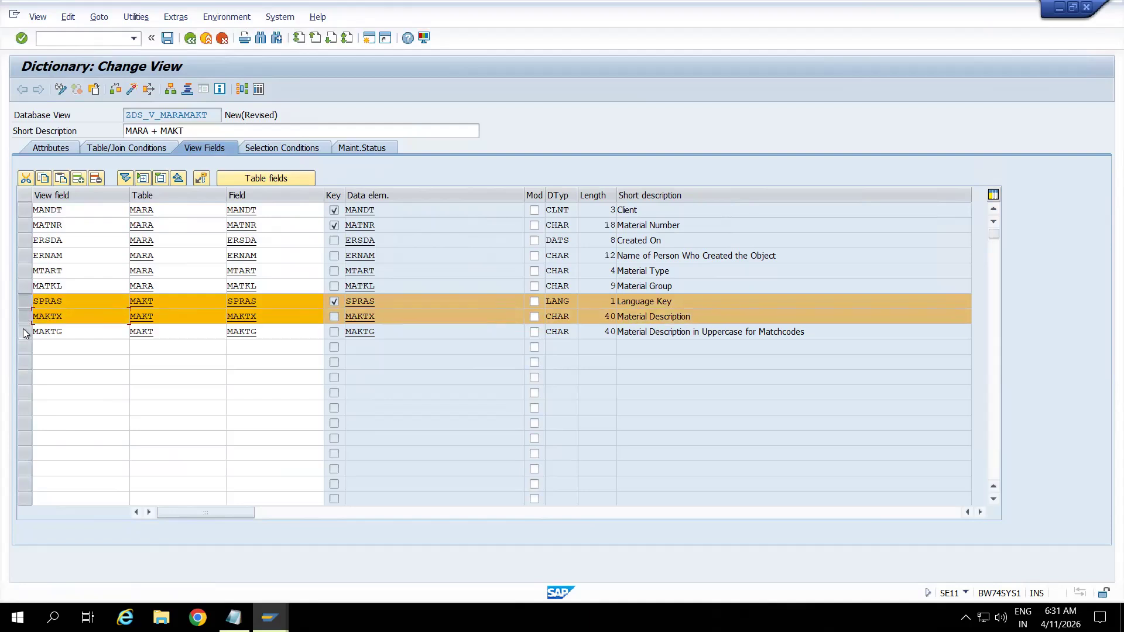
pyautogui.click(24, 332)
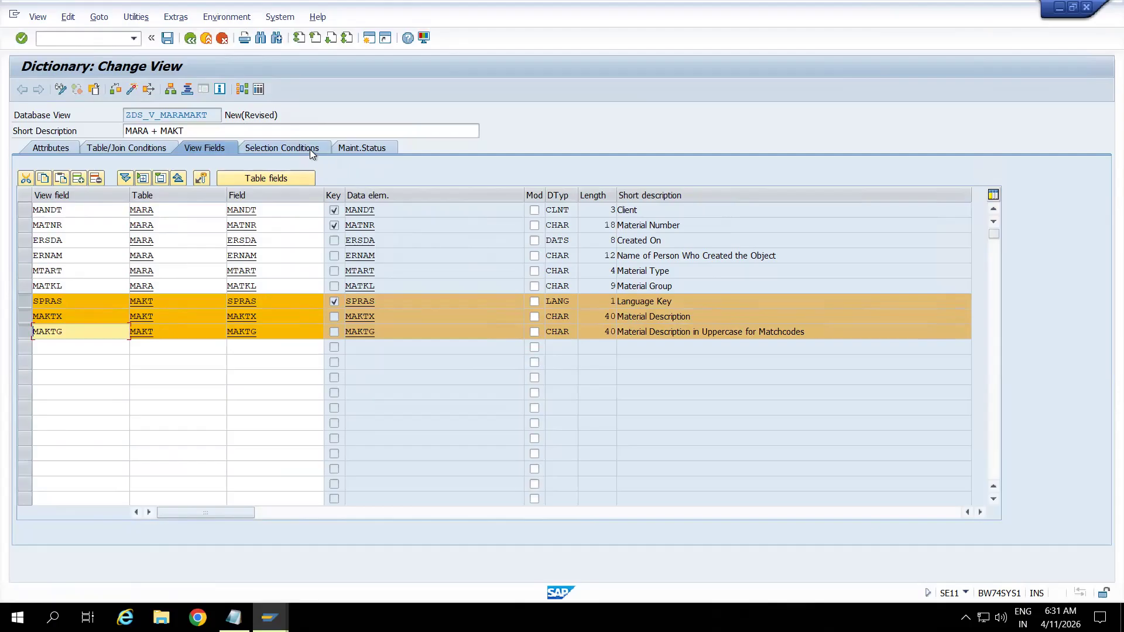
# Check the view for consistency, saving it and assigning it to package Zbw.
pyautogui.click(117, 91)
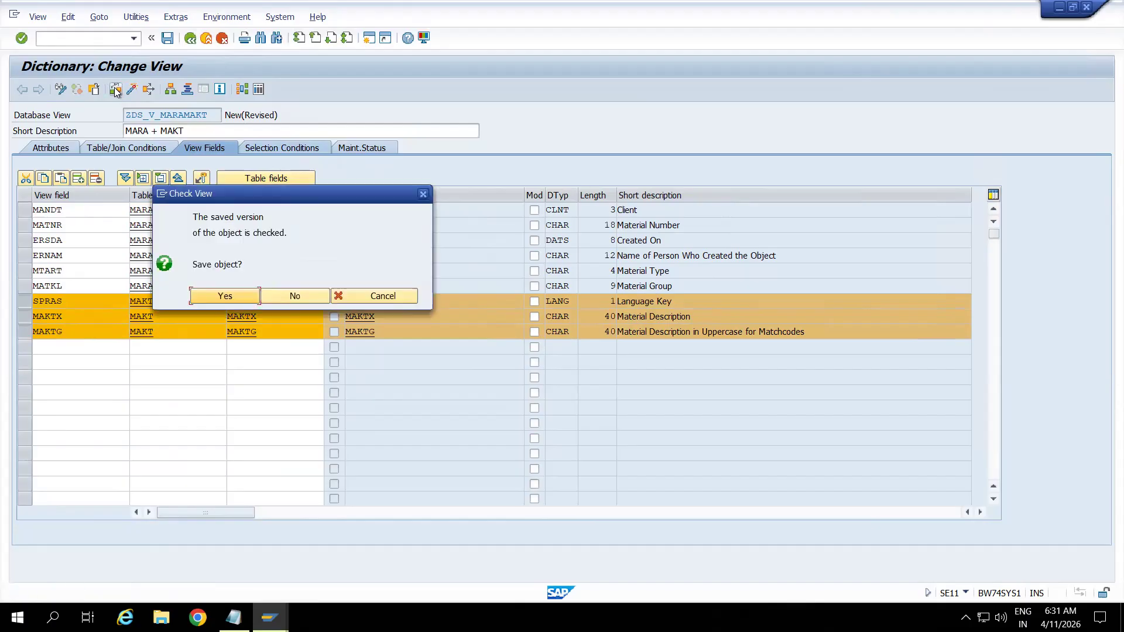
pyautogui.click(241, 301)
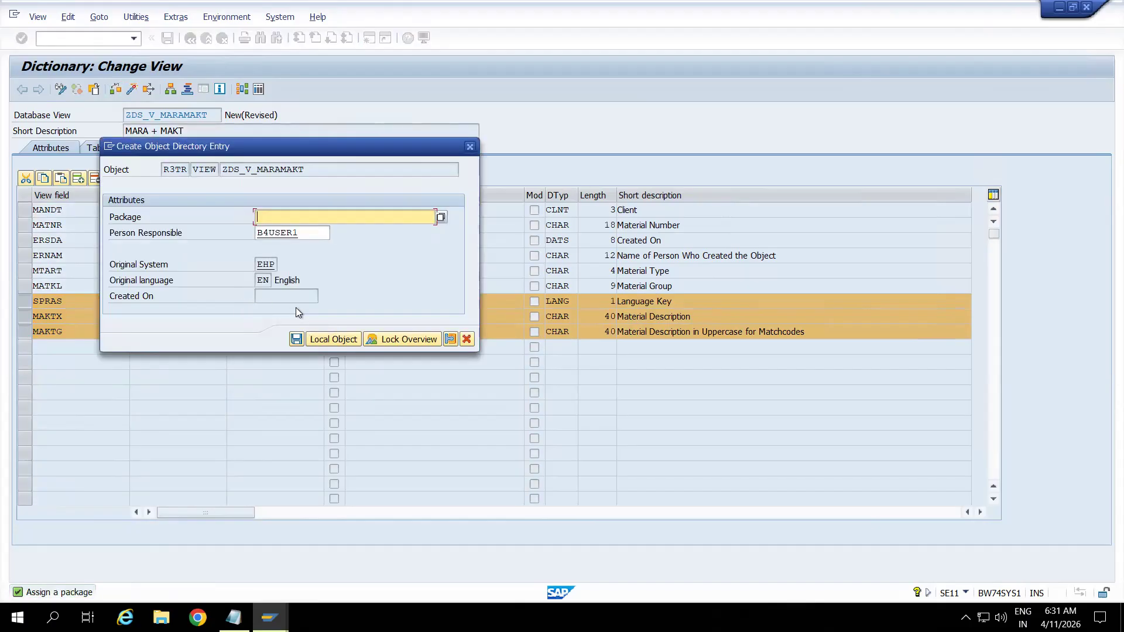
pyautogui.click(304, 218)
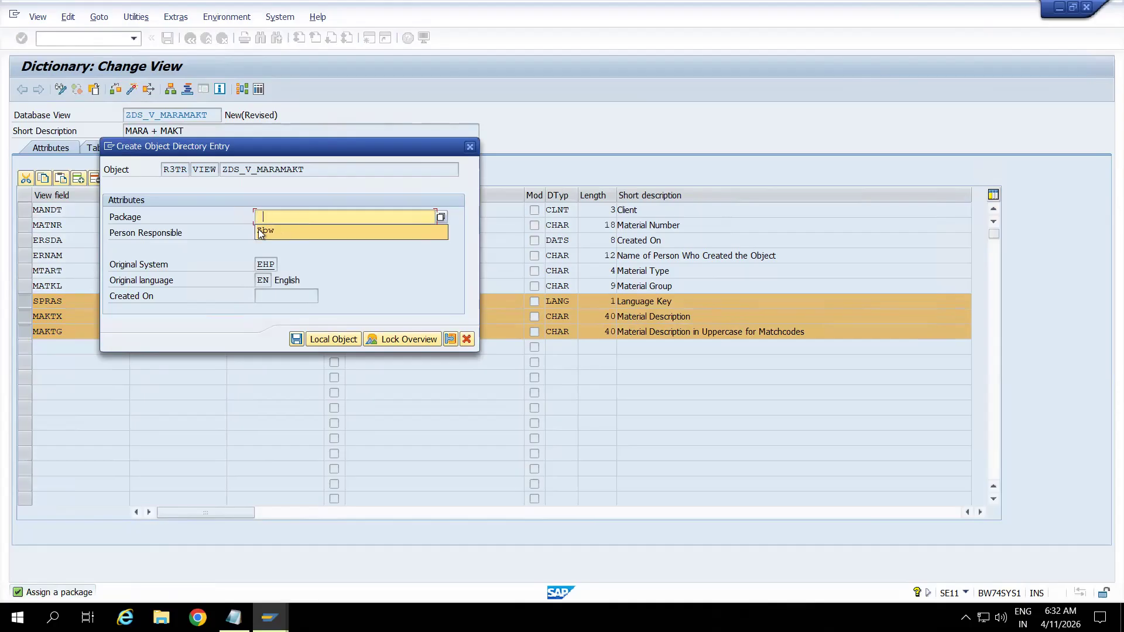
pyautogui.click(342, 232)
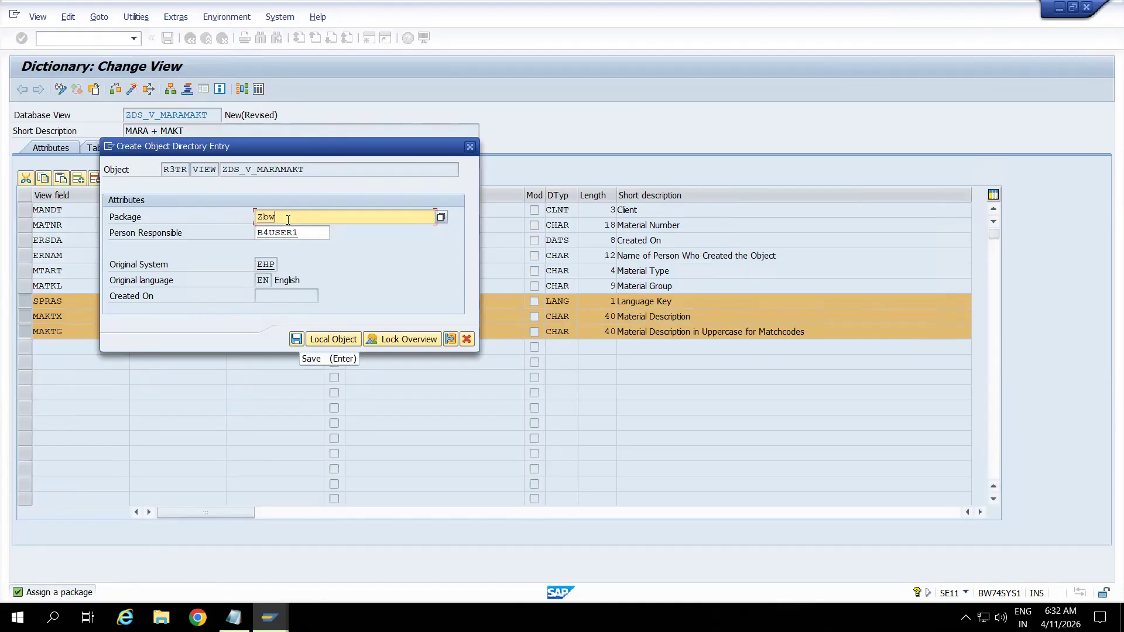
pyautogui.click(297, 339)
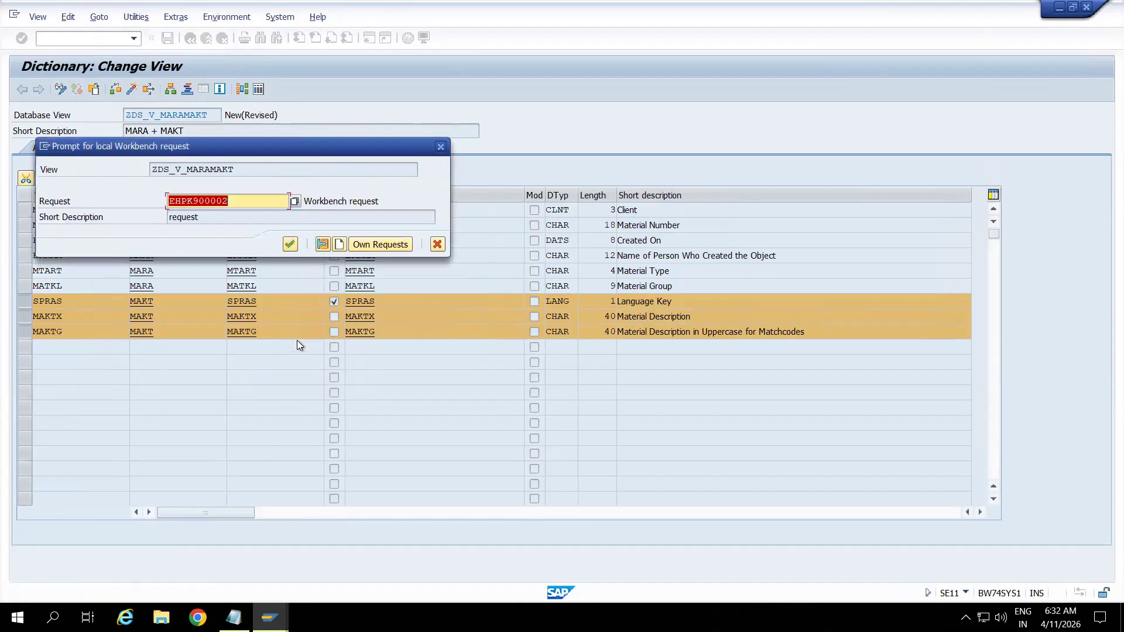
# Create a workbench request described as "Database View", record the view in it, and leave the check log.
pyautogui.click(338, 244)
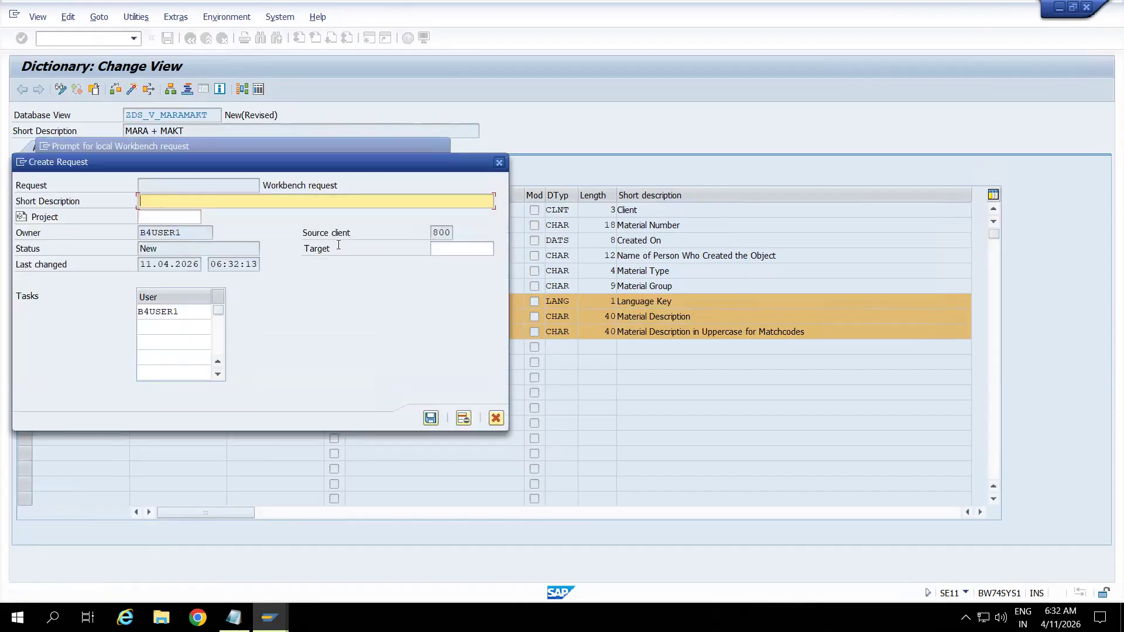
pyautogui.write('D')
pyautogui.press('BackSpace')
pyautogui.write('Database View')
pyautogui.click(430, 419)
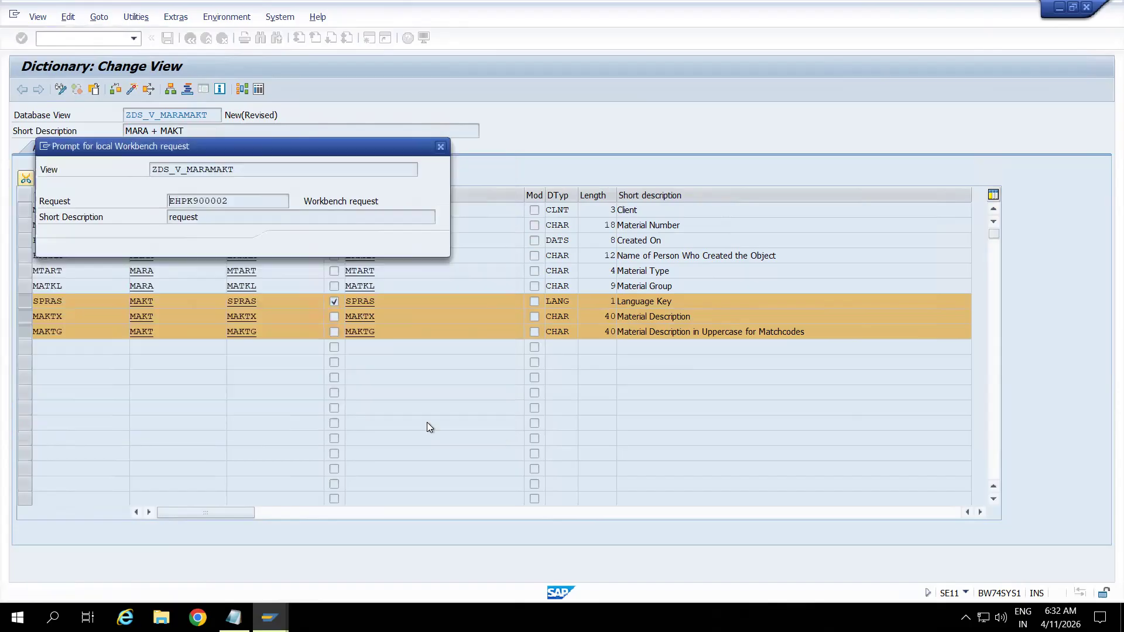
pyautogui.click(289, 245)
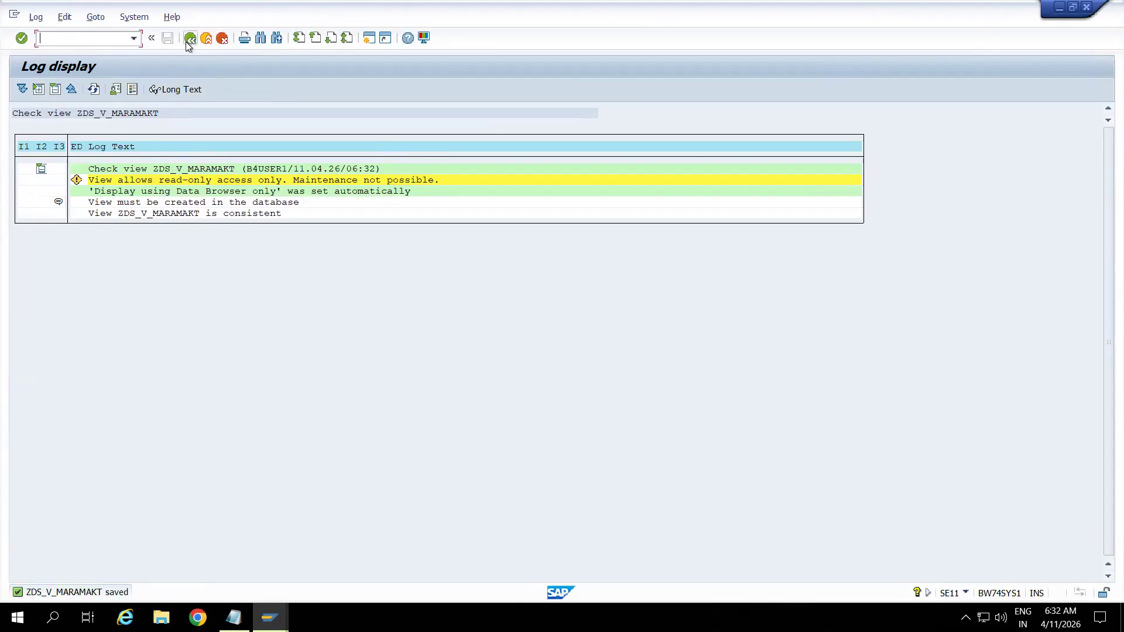
pyautogui.click(189, 38)
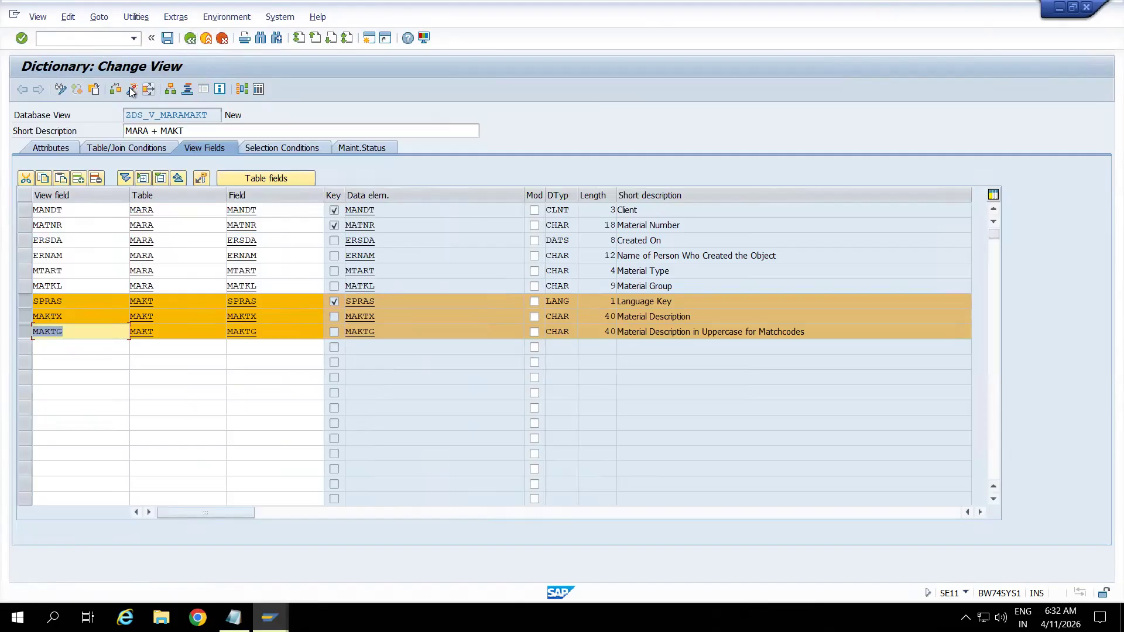
# Activate the view ZDS_V_MARAMAKT and review its activation log.
pyautogui.click(132, 90)
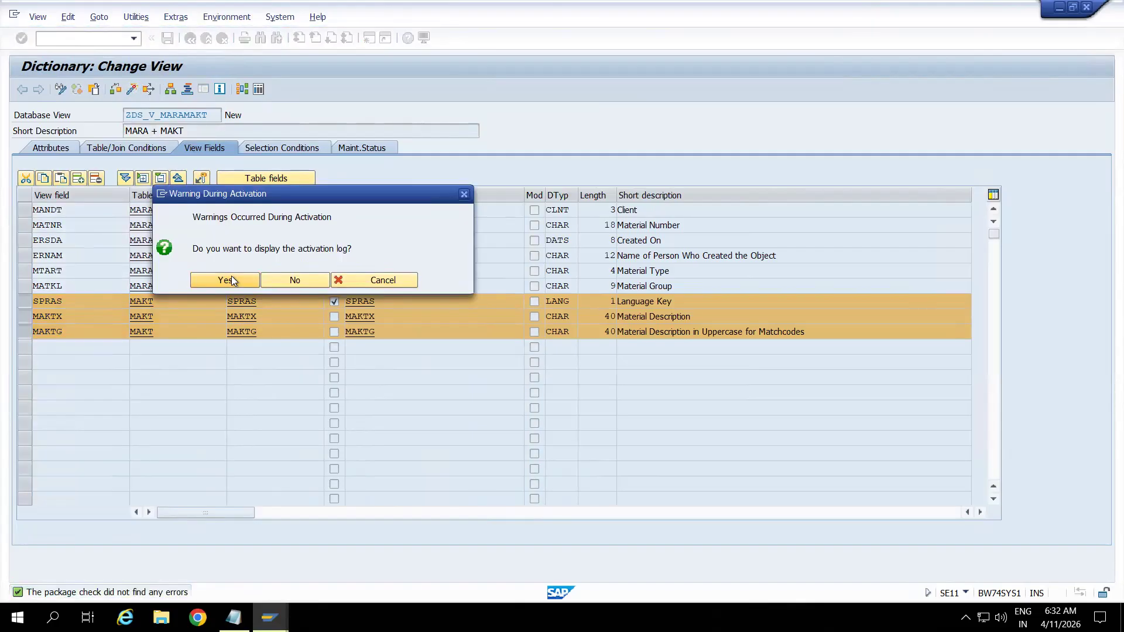
pyautogui.click(228, 280)
pyautogui.click(191, 40)
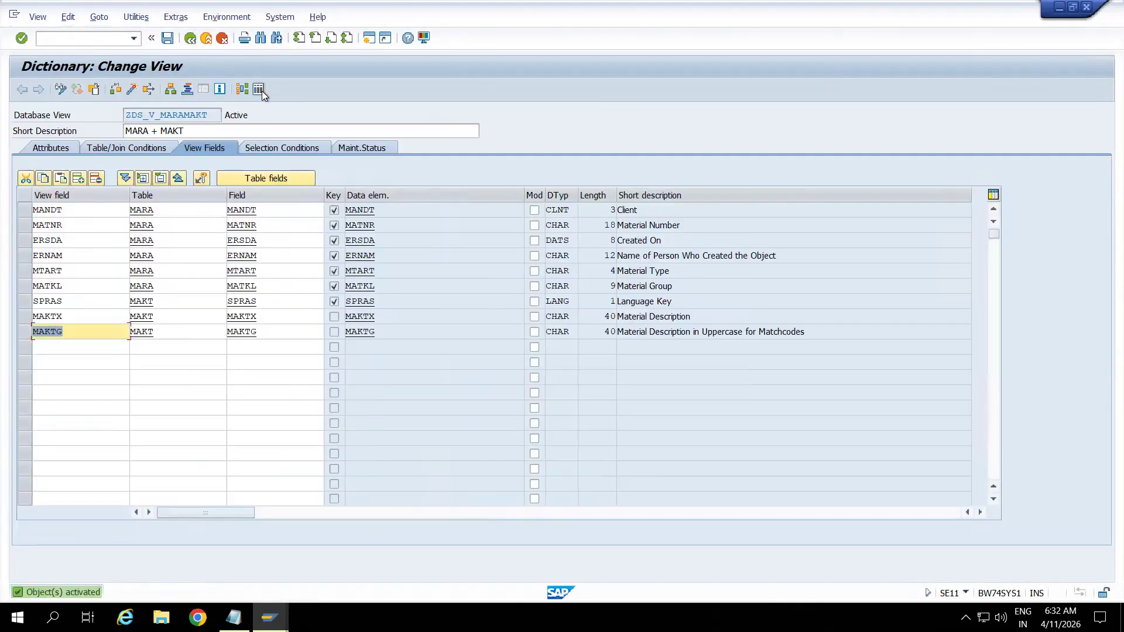
# Display the view's contents in the Data Browser without any selection restrictions.
pyautogui.click(258, 89)
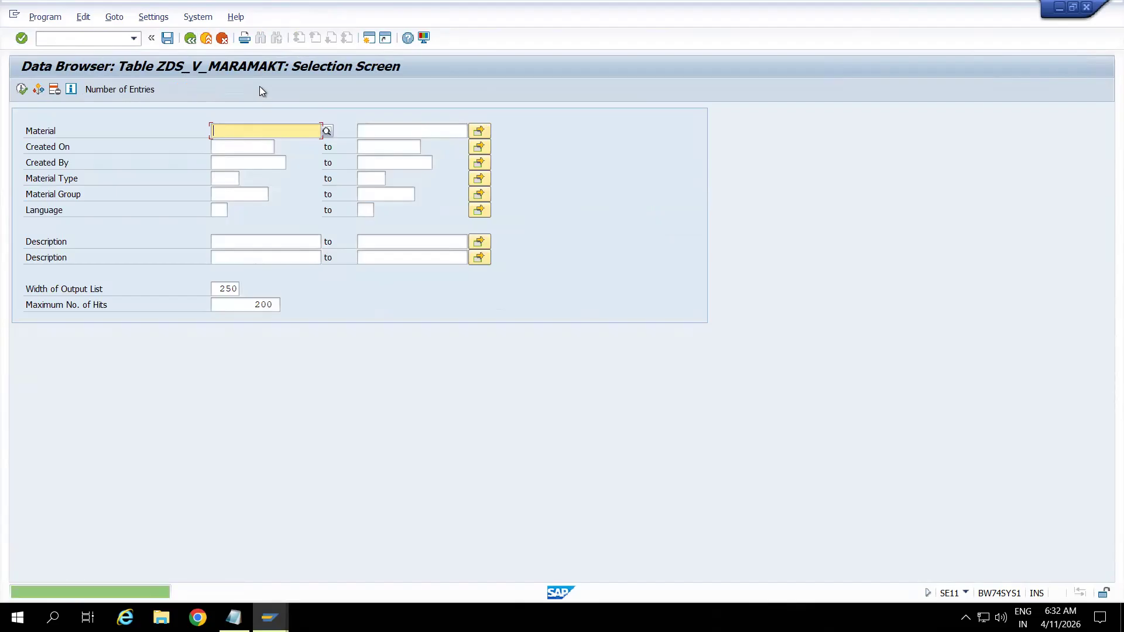
pyautogui.click(191, 38)
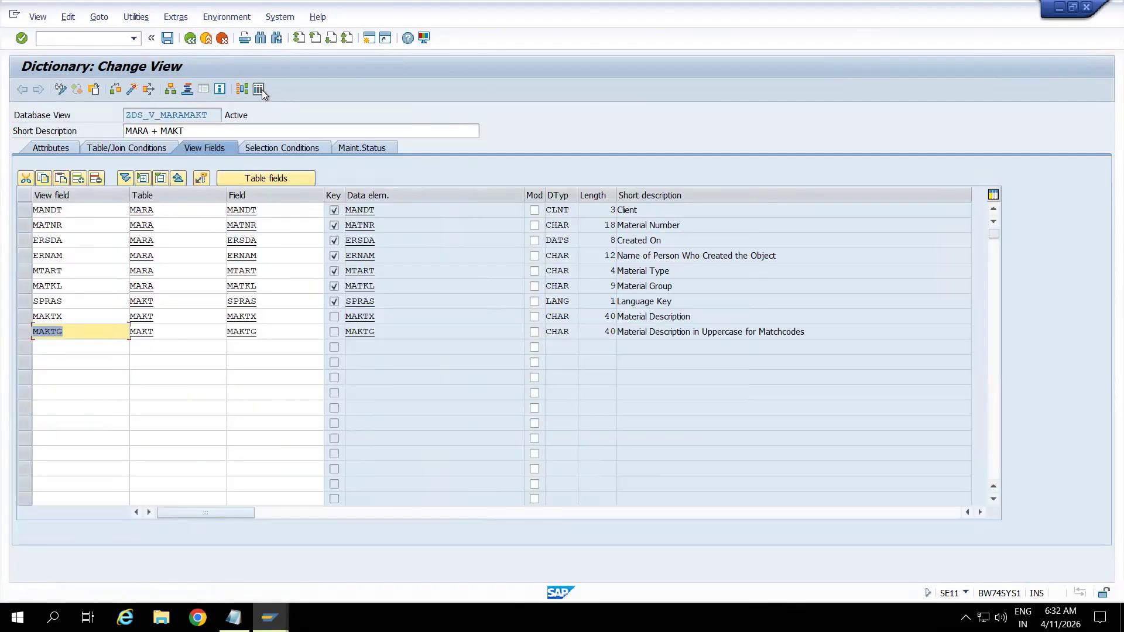
pyautogui.click(260, 90)
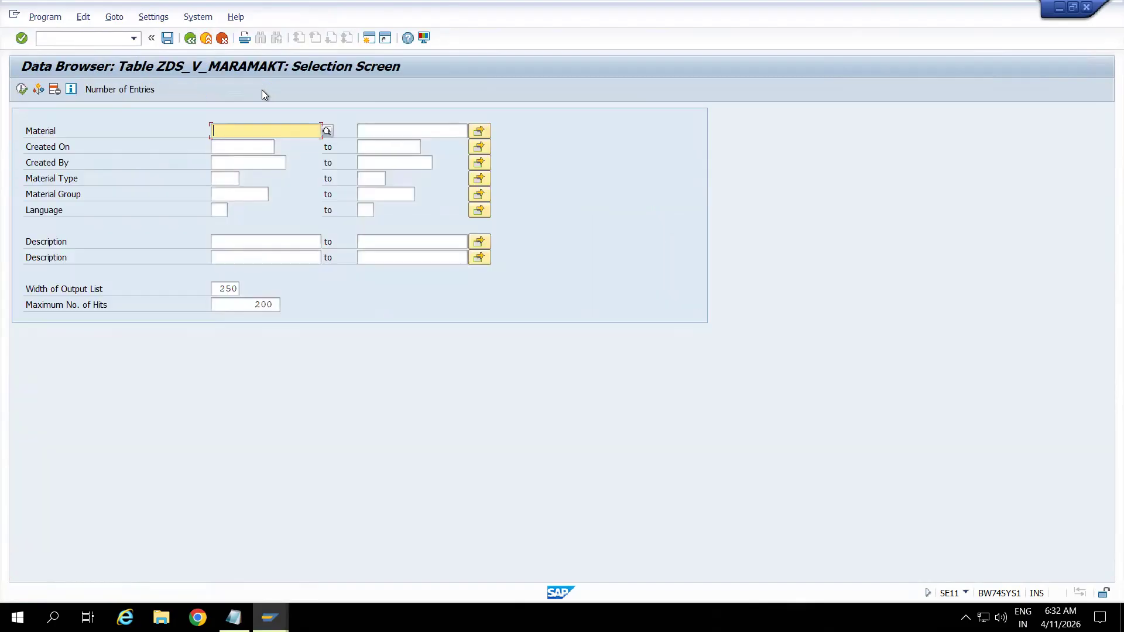
pyautogui.click(22, 89)
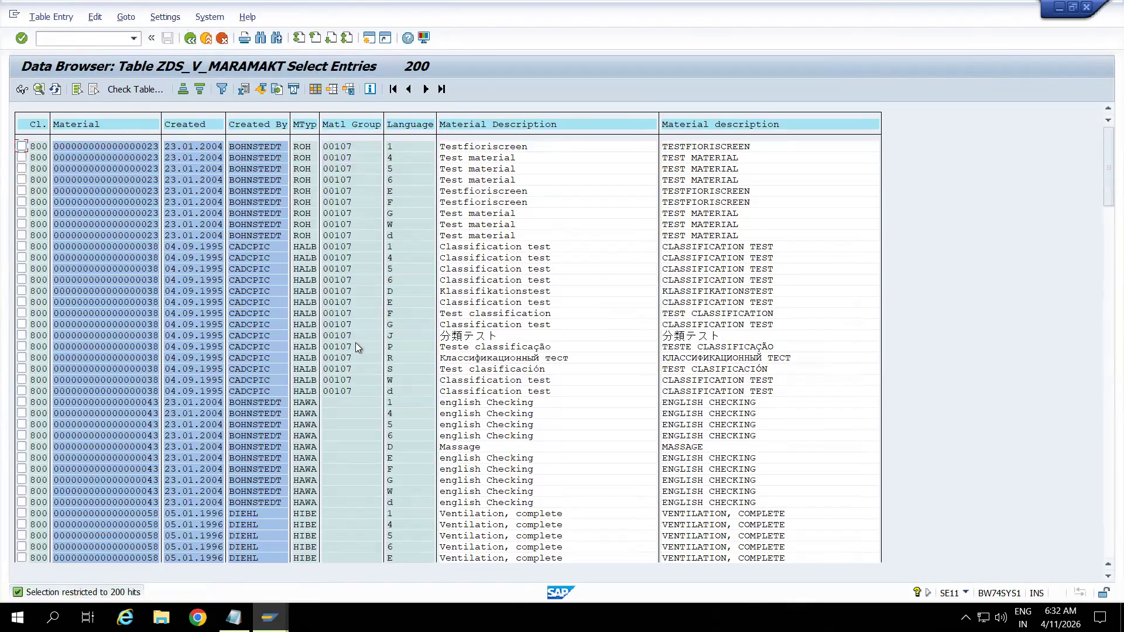
# Switch the Data Browser output list to ALV Grid Display in the user-specific settings.
pyautogui.click(172, 19)
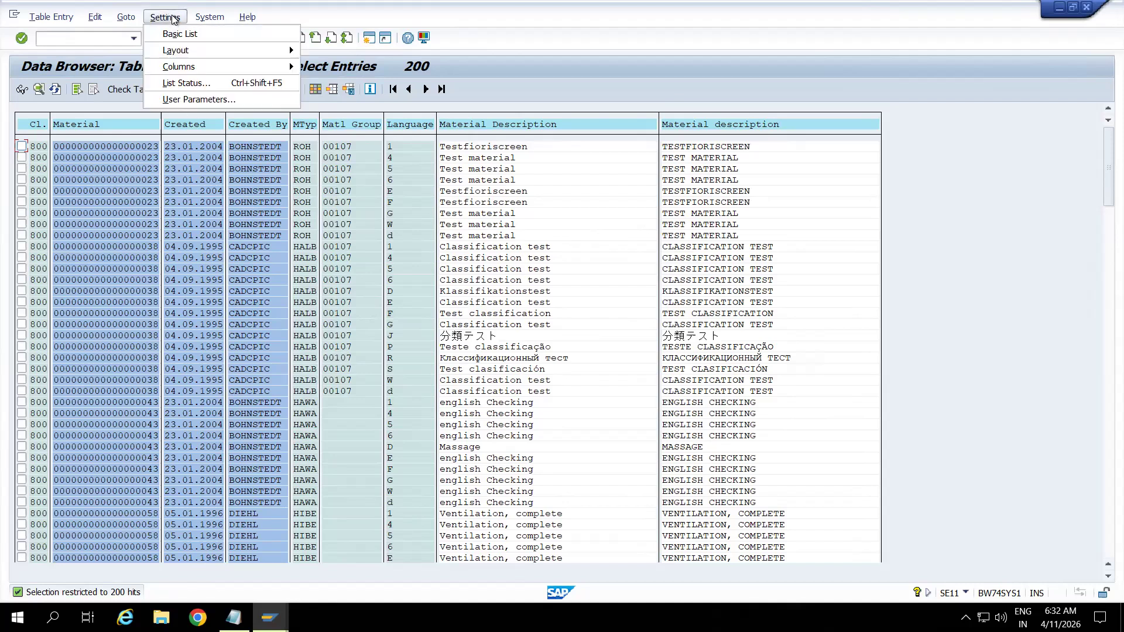
pyautogui.click(196, 99)
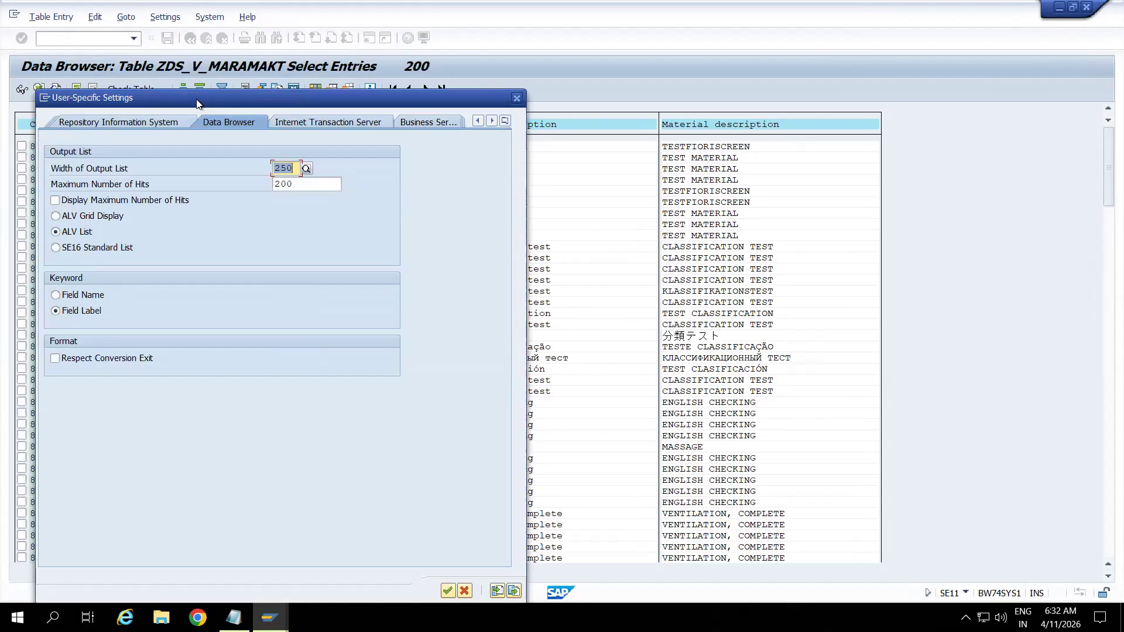
pyautogui.click(103, 214)
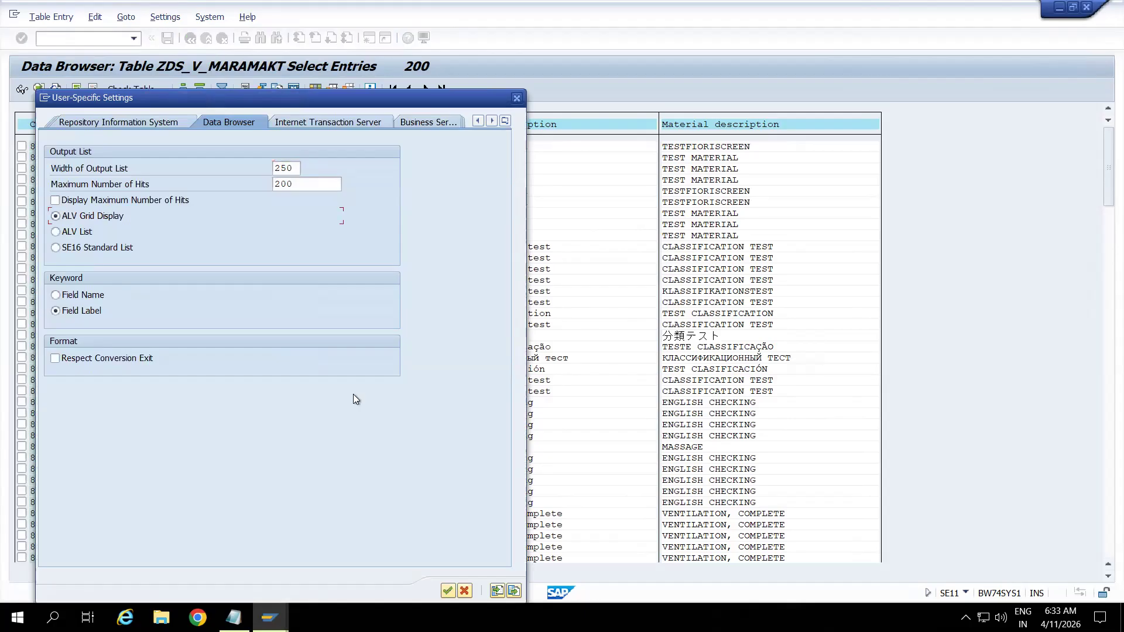
pyautogui.moveTo(412, 92); pyautogui.dragTo(416, 18)
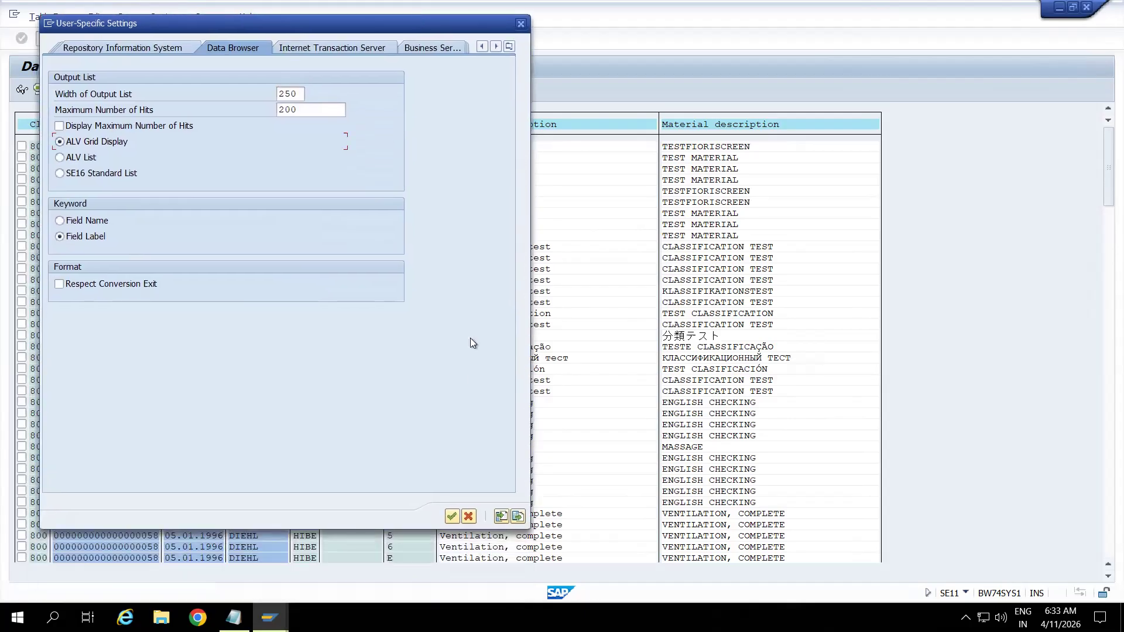
pyautogui.click(452, 517)
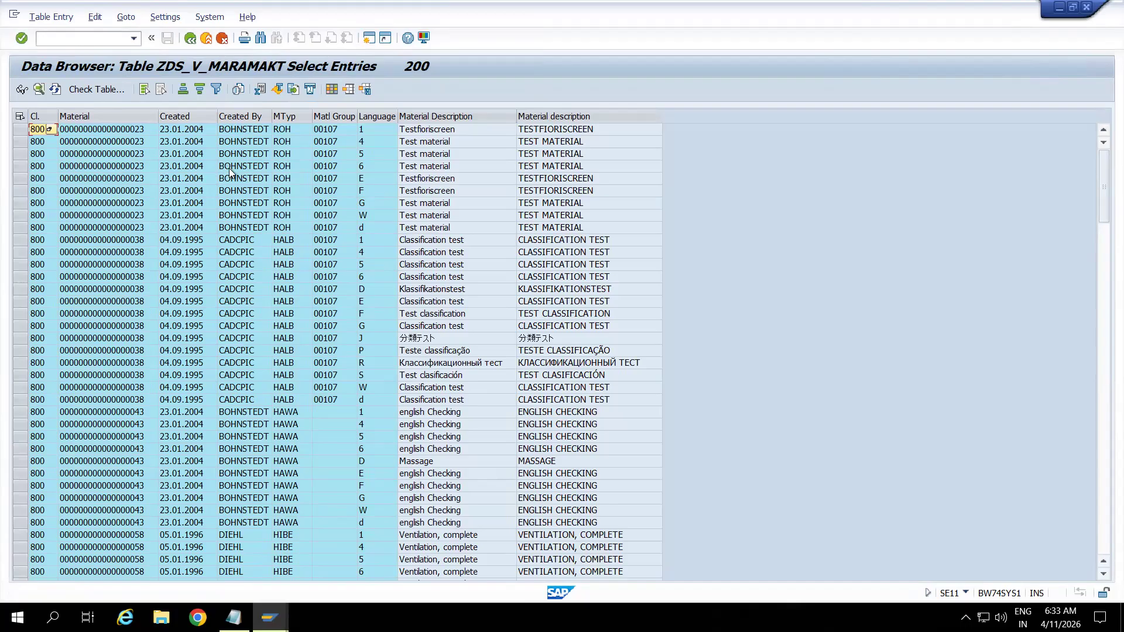
# Compare the language-specific rows of the first material, and redisplay the view's entries restricted to language E to check the material numbers.
pyautogui.click(121, 130)
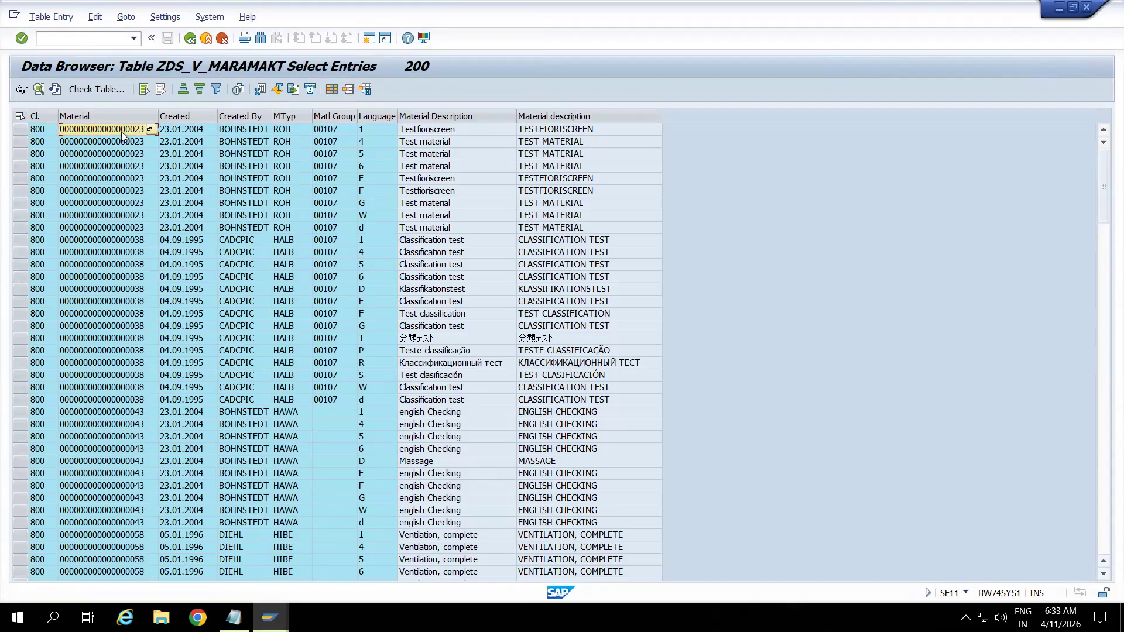
pyautogui.click(136, 142)
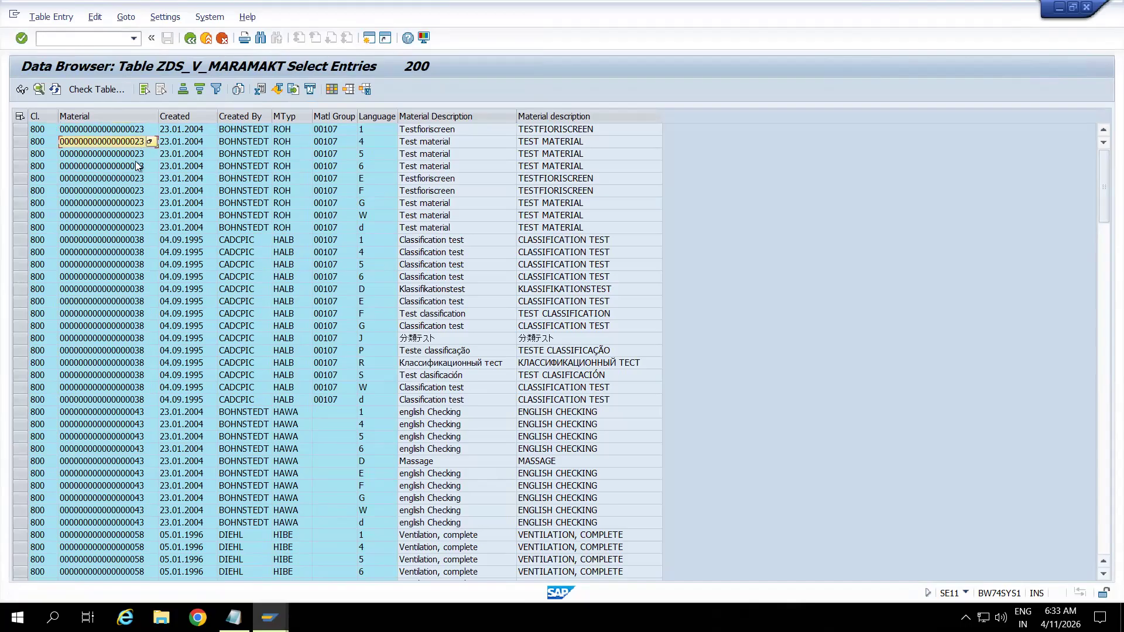
pyautogui.click(135, 228)
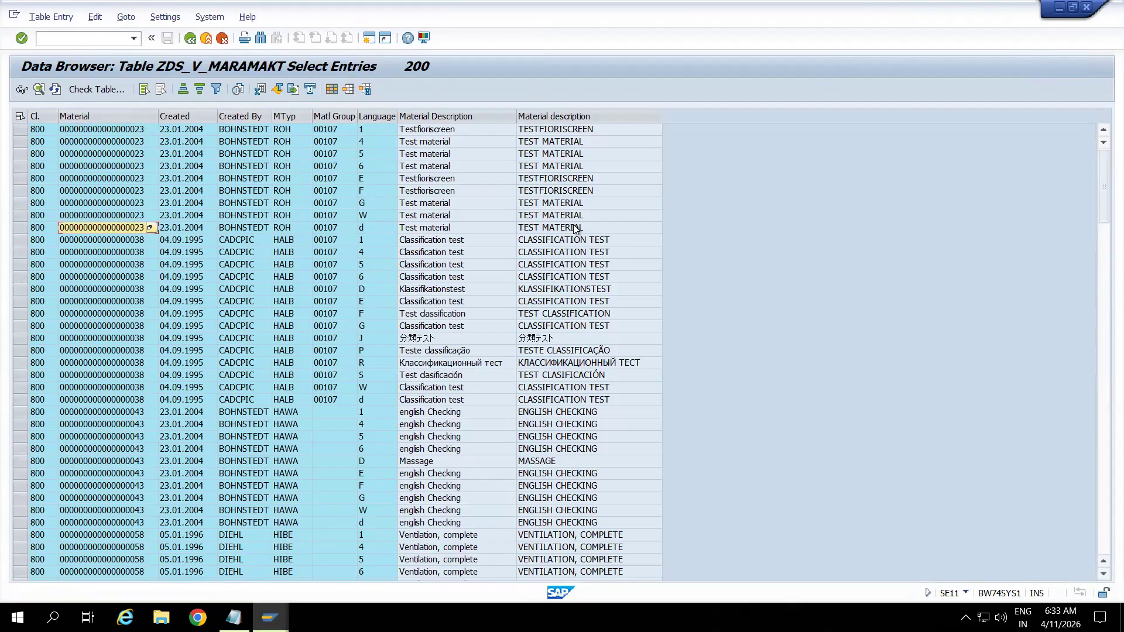
pyautogui.click(370, 230)
pyautogui.click(372, 177)
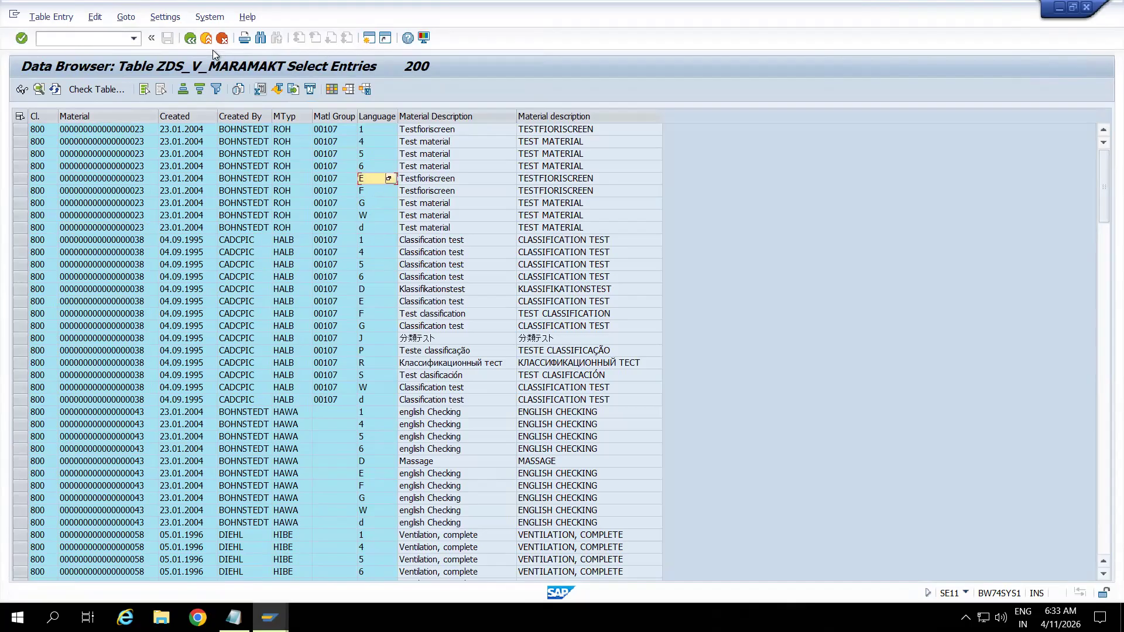
pyautogui.click(191, 40)
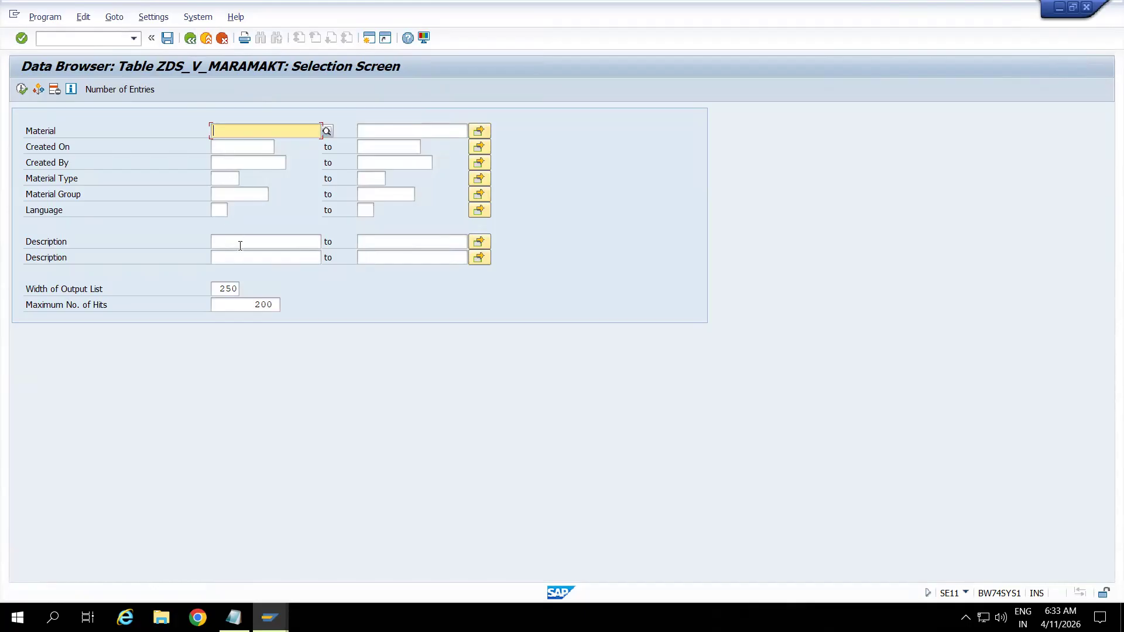
pyautogui.click(220, 212)
pyautogui.write('E')
pyautogui.click(22, 89)
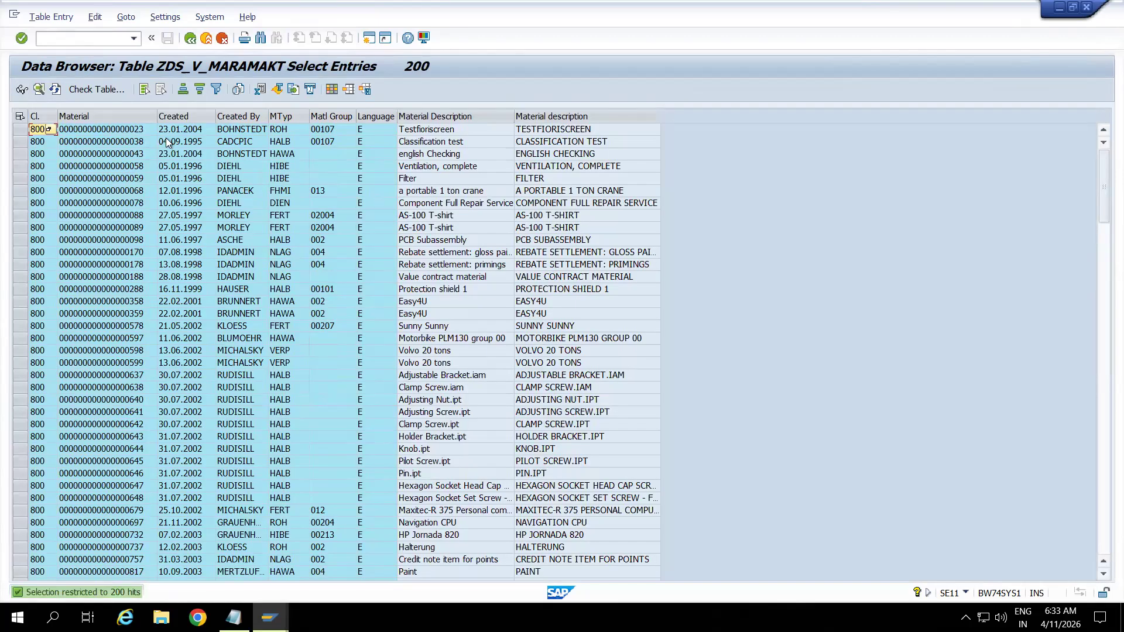
pyautogui.click(135, 140)
pyautogui.click(145, 154)
pyautogui.click(148, 178)
pyautogui.click(149, 194)
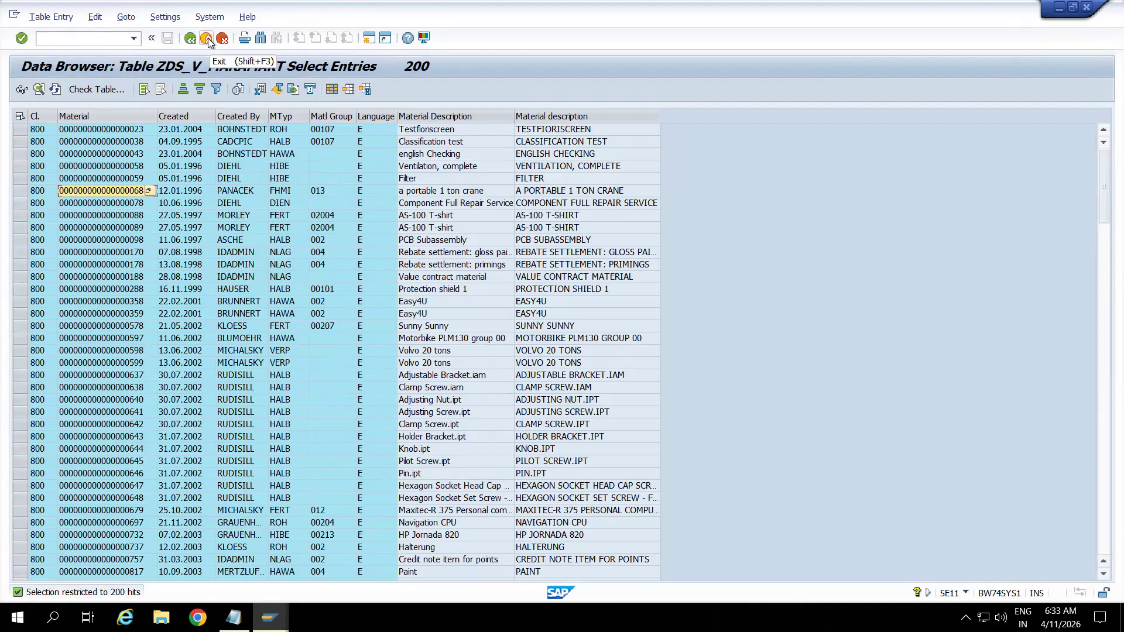
# Open transaction RSO2 in a new session.
pyautogui.click(39, 38)
pyautogui.write('/orso2')
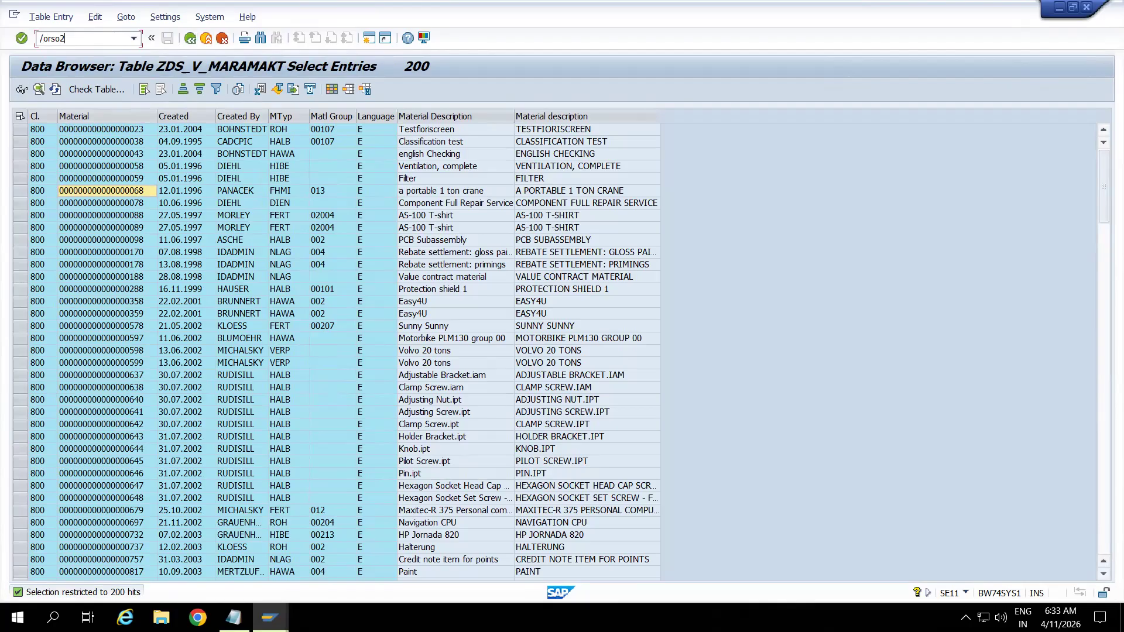
pyautogui.press('Return')
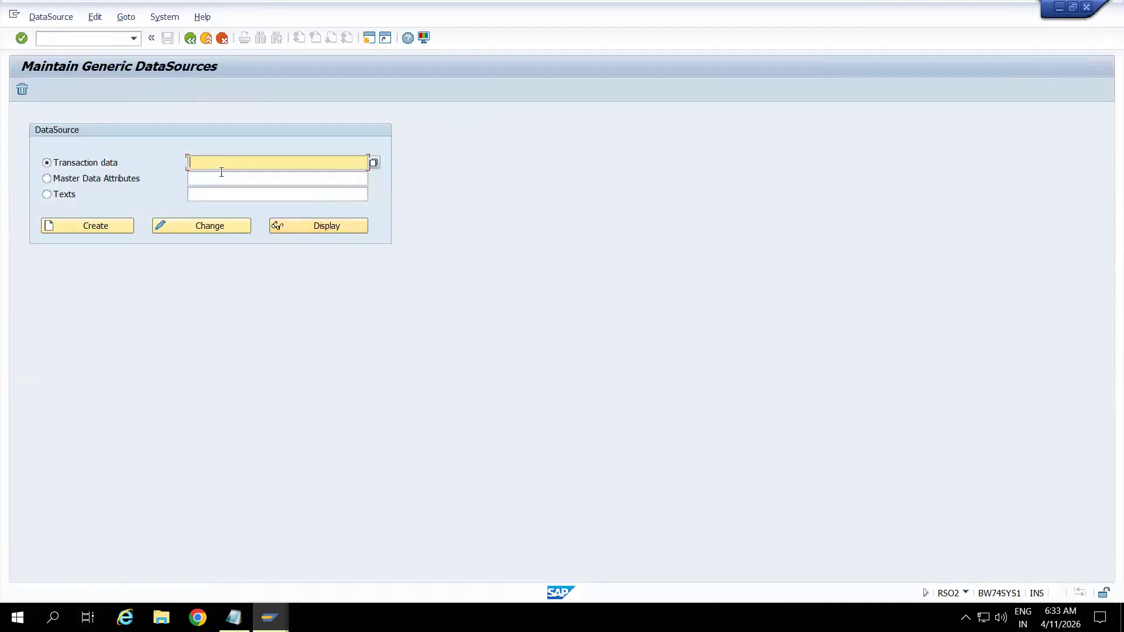
# Go to transaction SBIW and open Maintain Generic DataSources from the Generic DataSources node.
pyautogui.click(93, 36)
pyautogui.write('/b')
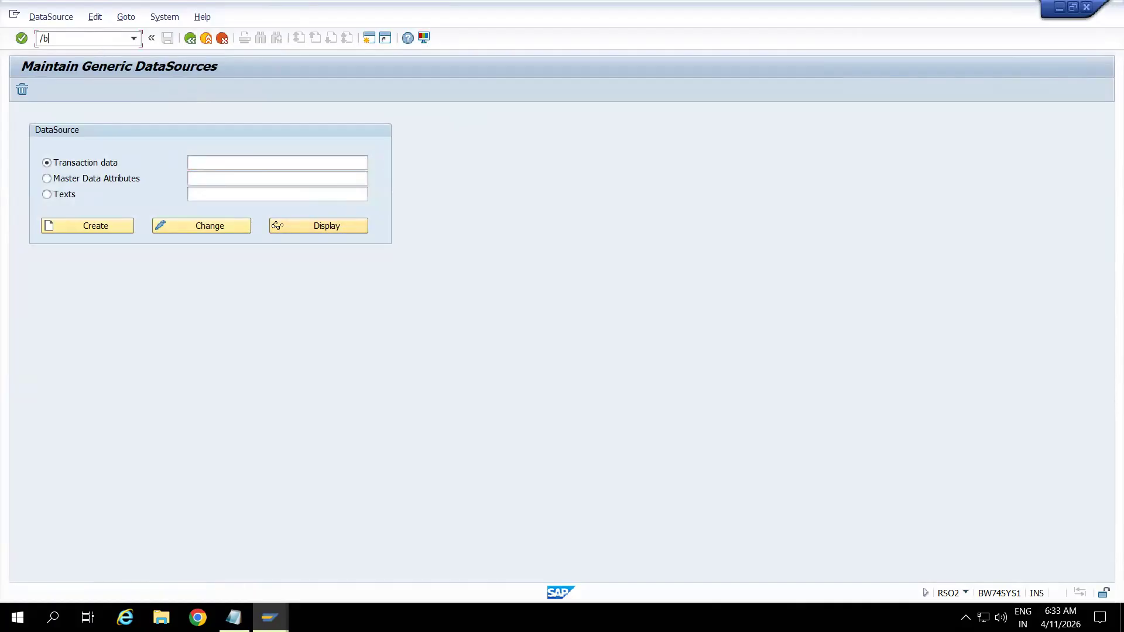
pyautogui.press('BackSpace')
pyautogui.press('BackSpace')
pyautogui.write('/nsbiw')
pyautogui.press('Return')
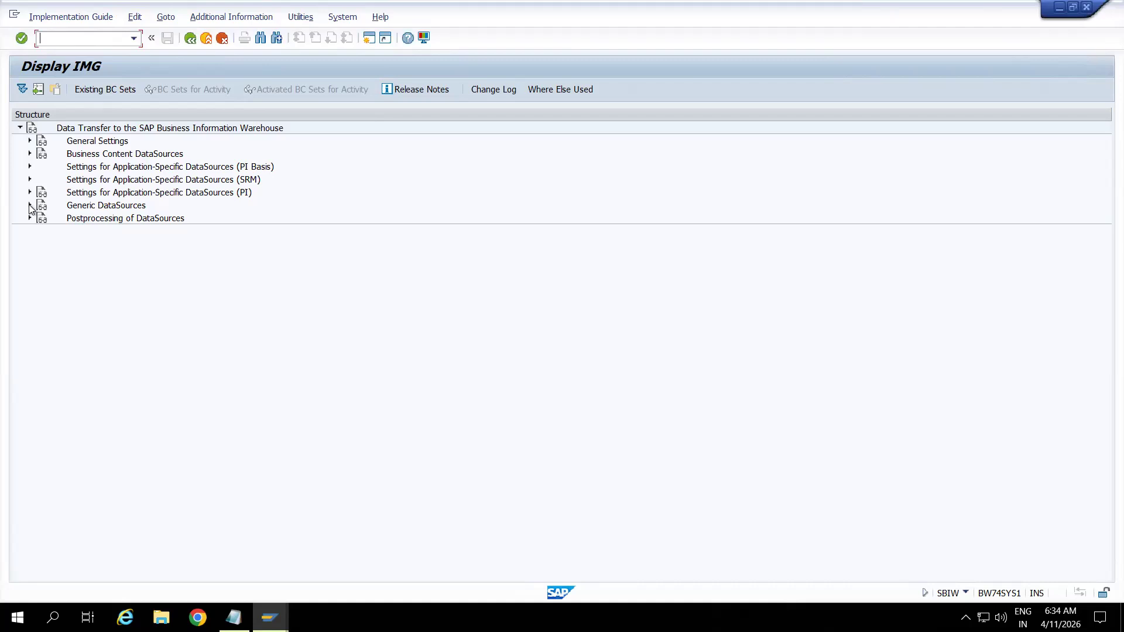
pyautogui.click(30, 206)
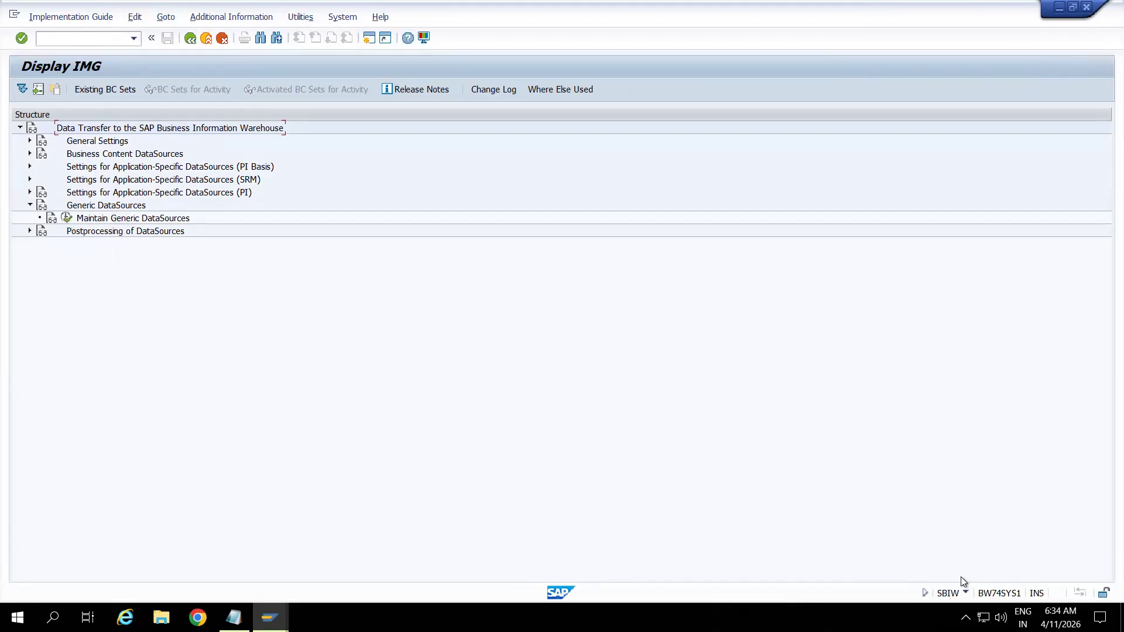
pyautogui.click(66, 217)
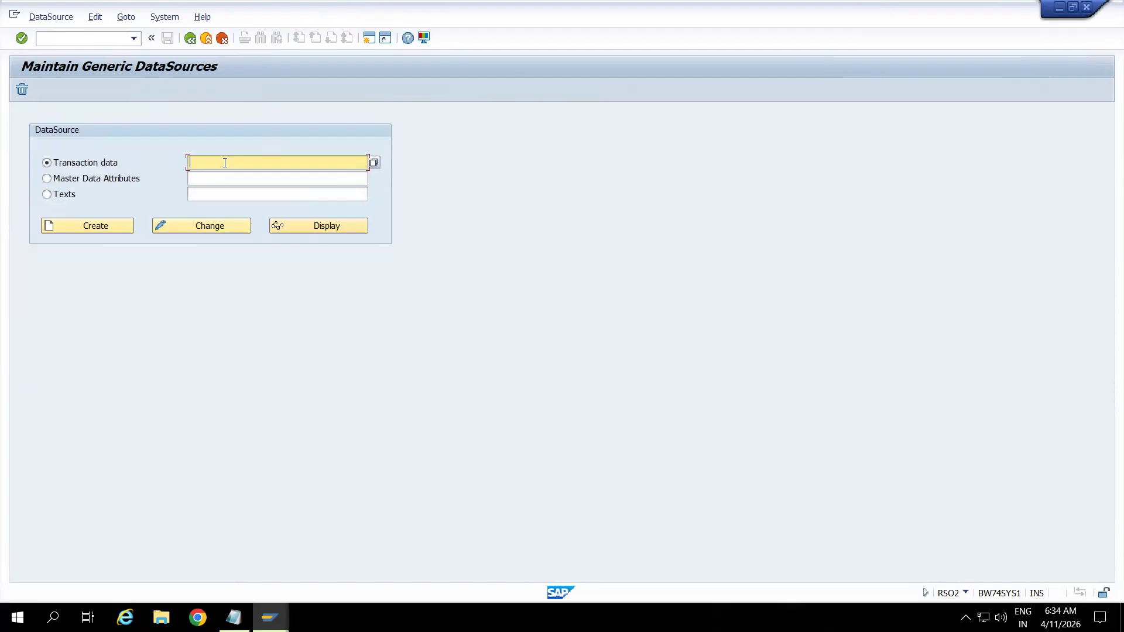
# Start creating a generic DataSource for master data attributes named ZDS_V_MARA_MAKT.
pyautogui.click(98, 182)
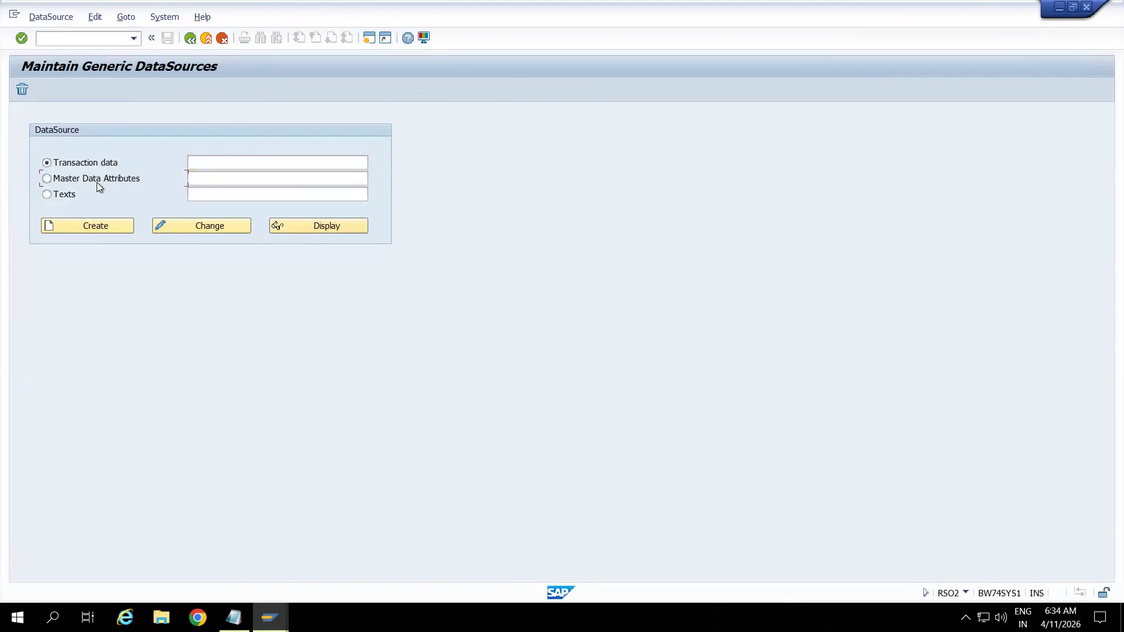
pyautogui.click(220, 182)
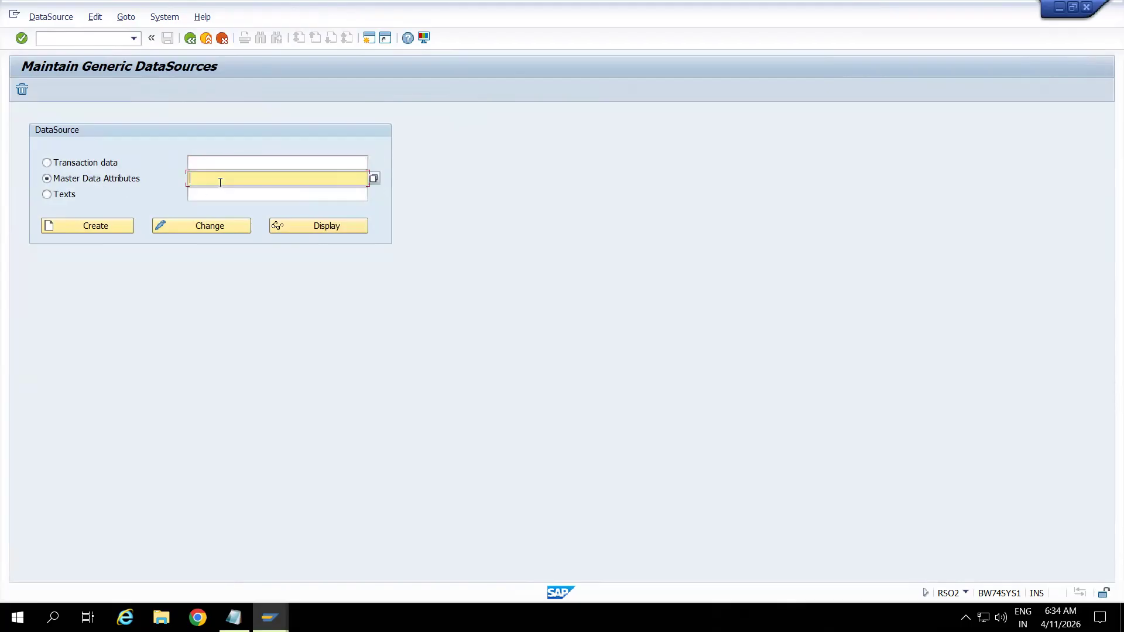
pyautogui.write('ZDS_')
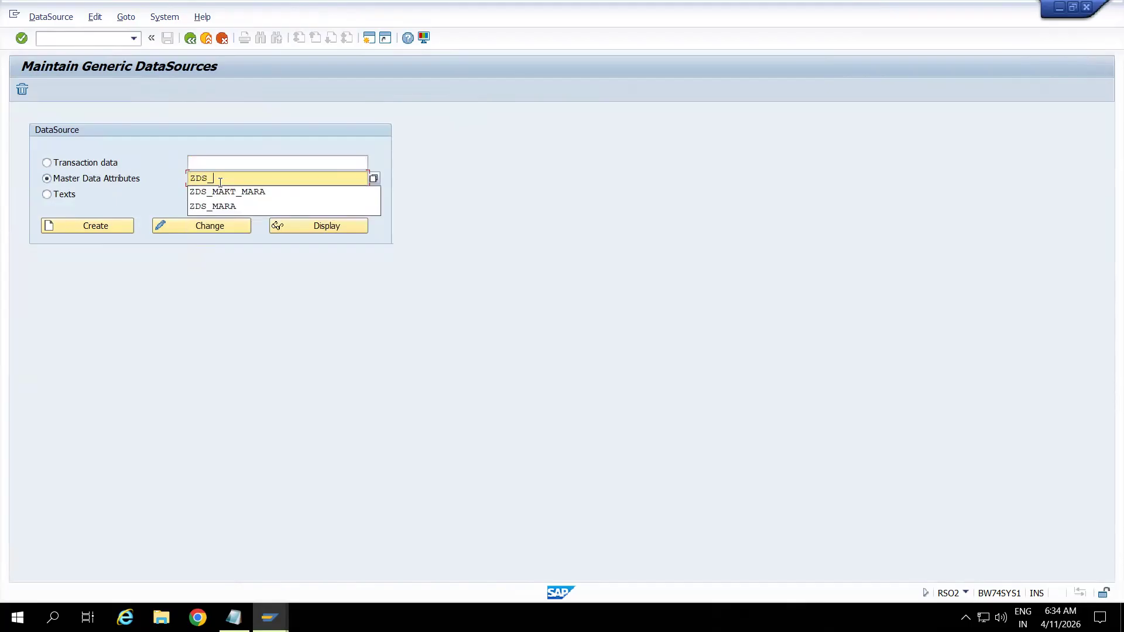
pyautogui.write('V')
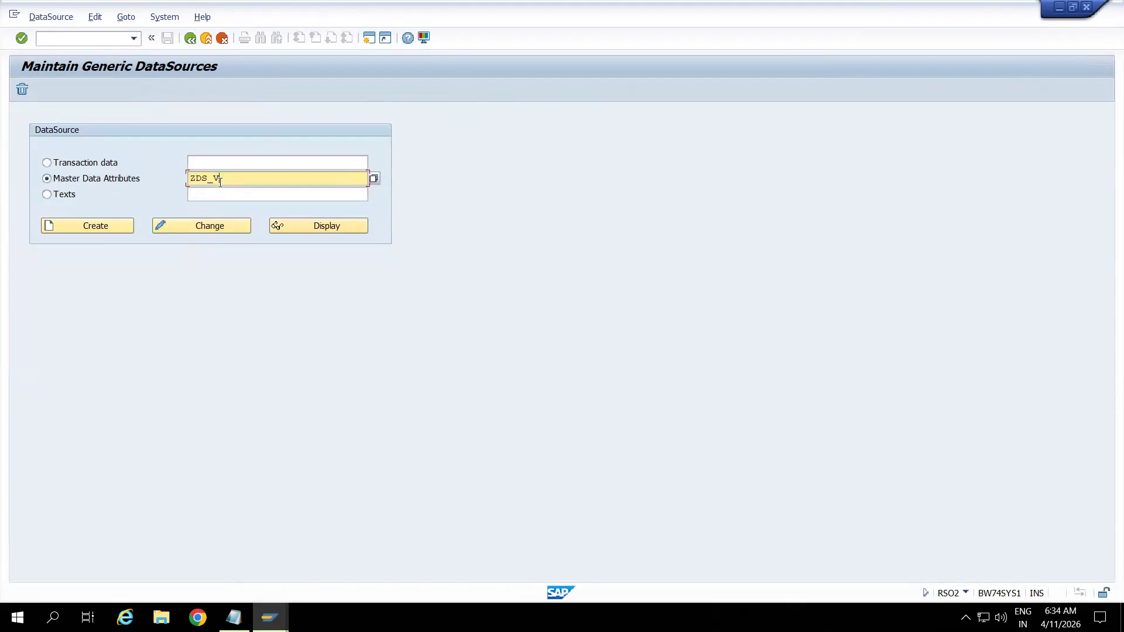
pyautogui.write('_MARA_MAKT')
pyautogui.click(90, 224)
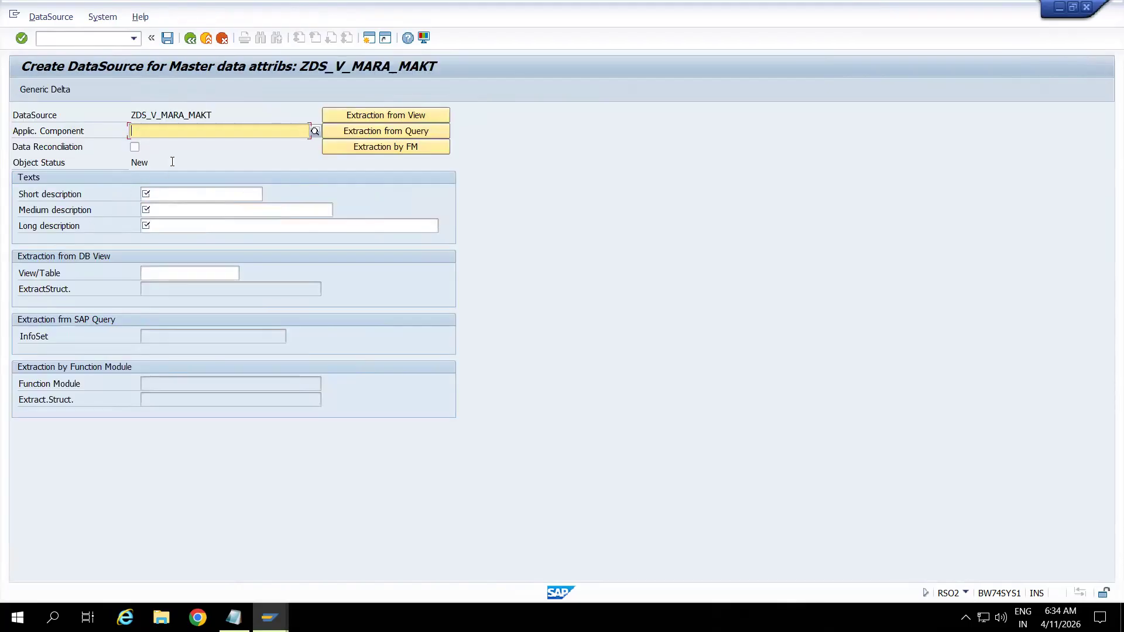
# Assign application component MM and set the short, medium and long descriptions to MARA+MAKT.
pyautogui.write('MM')
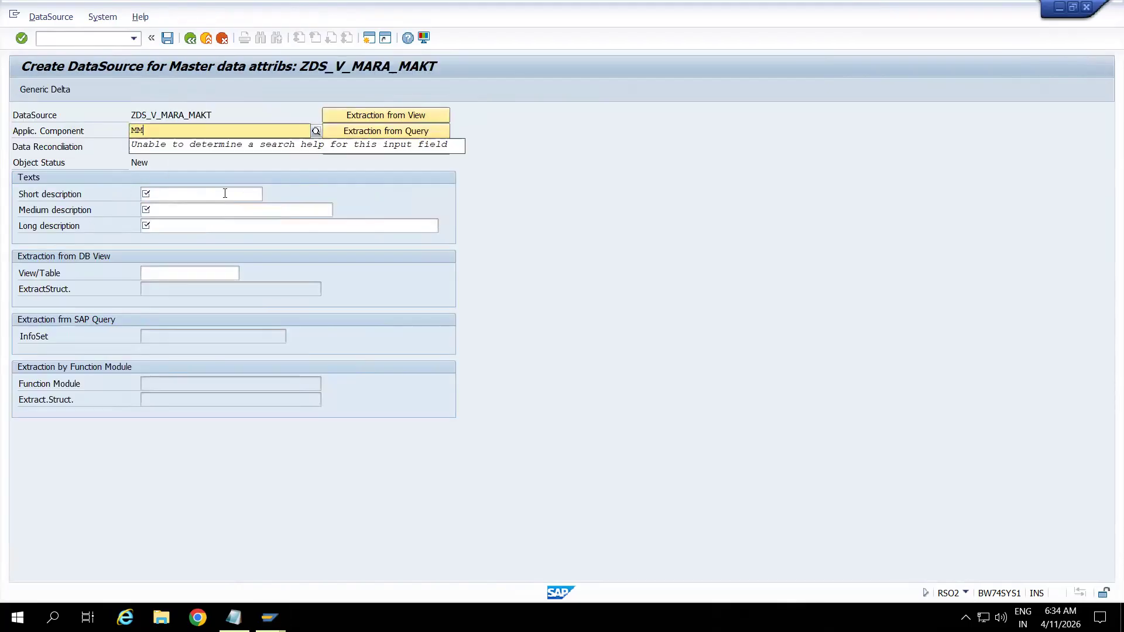
pyautogui.click(202, 195)
pyautogui.write('MM')
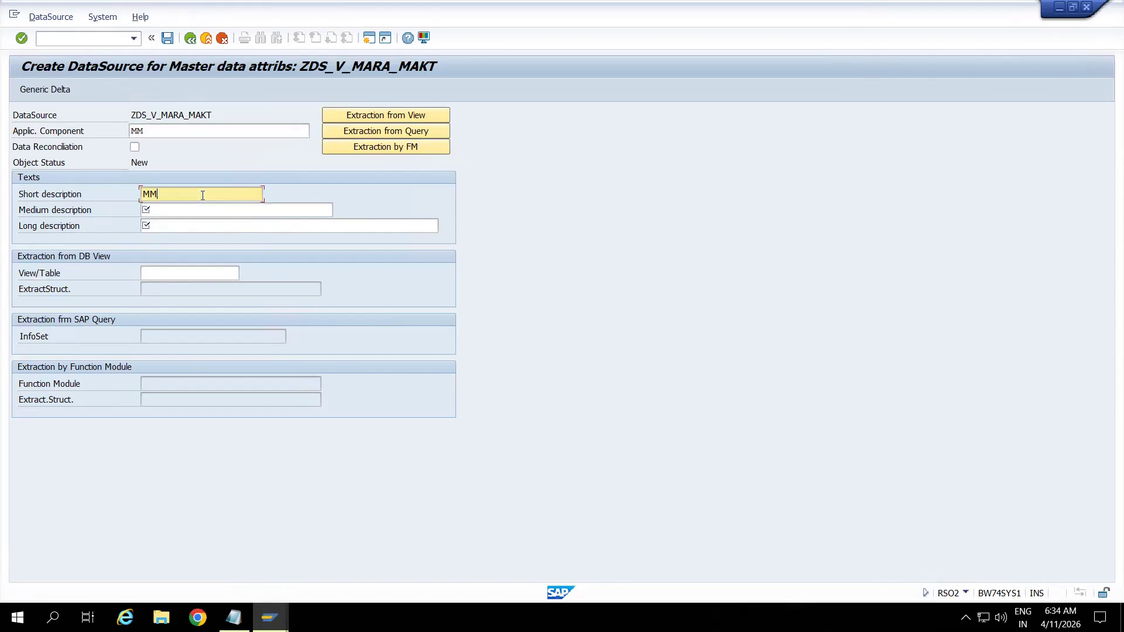
pyautogui.press('BackSpace')
pyautogui.write('ARA+MAKT')
pyautogui.moveTo(218, 199); pyautogui.dragTo(113, 194)
pyautogui.hotkey('ctrl', 'c')
pyautogui.click(182, 209)
pyautogui.hotkey('ctrl', 'v')
pyautogui.click(192, 225)
pyautogui.hotkey('ctrl', 'v')
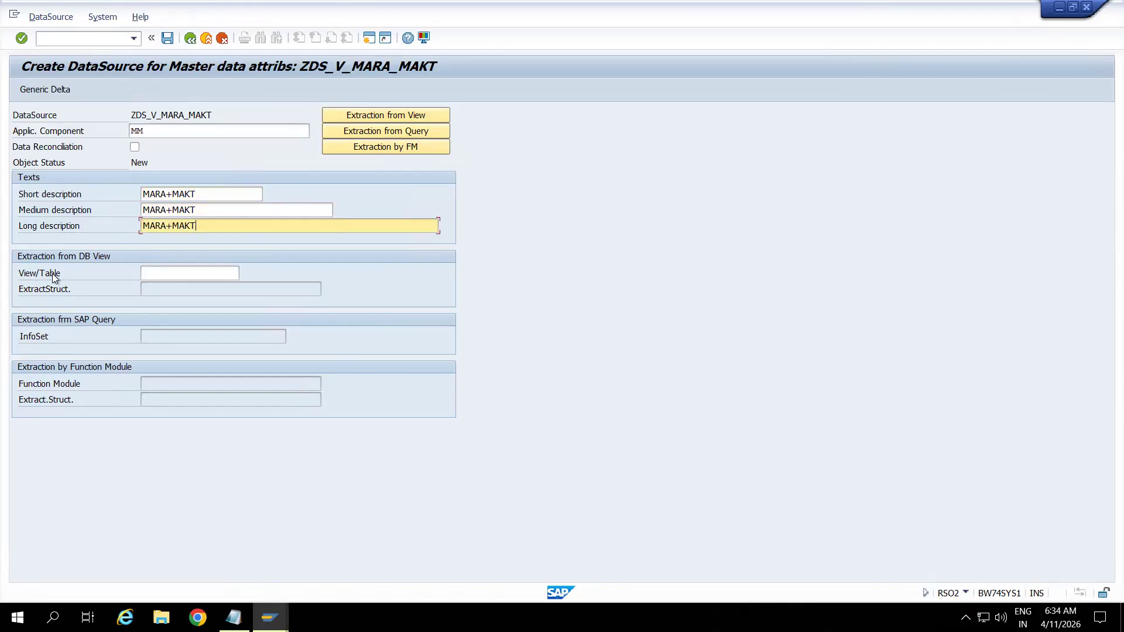
# Set the DataSource's extraction view to ZDS_V_MARAMAKT, copying the view name from the Dictionary session.
pyautogui.click(176, 270)
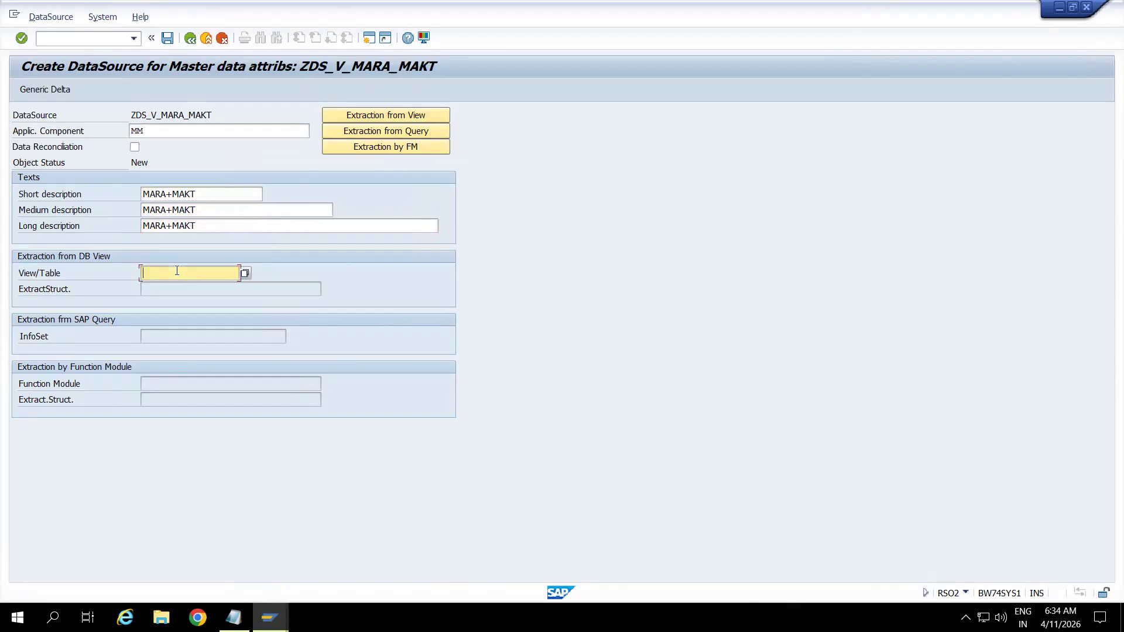
pyautogui.write('ZDS_V')
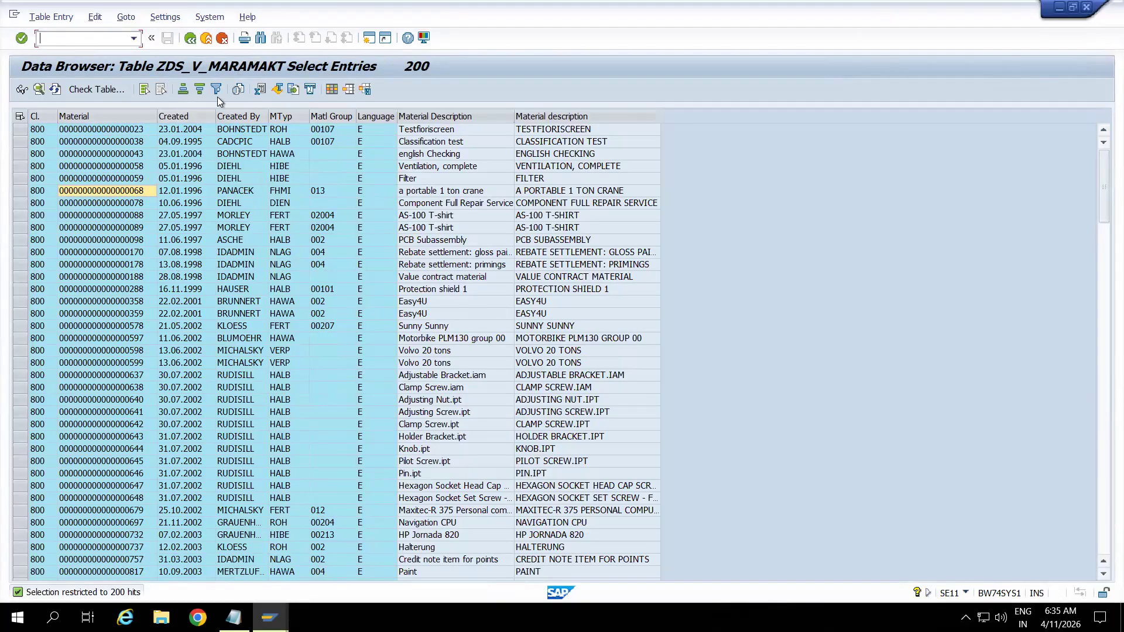
pyautogui.click(191, 37)
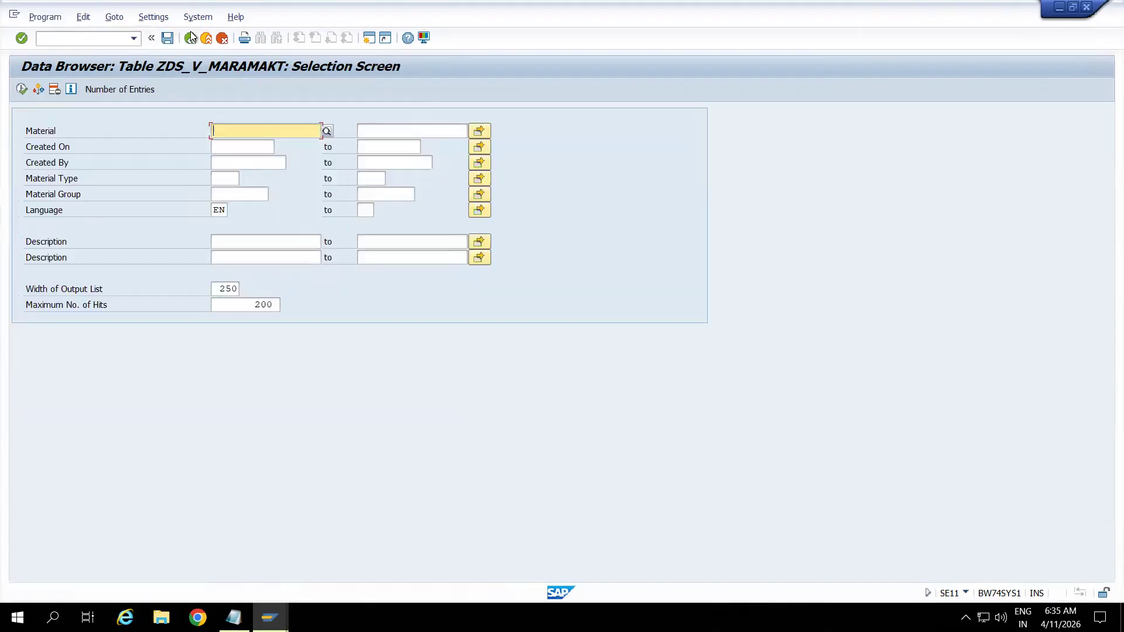
pyautogui.click(191, 37)
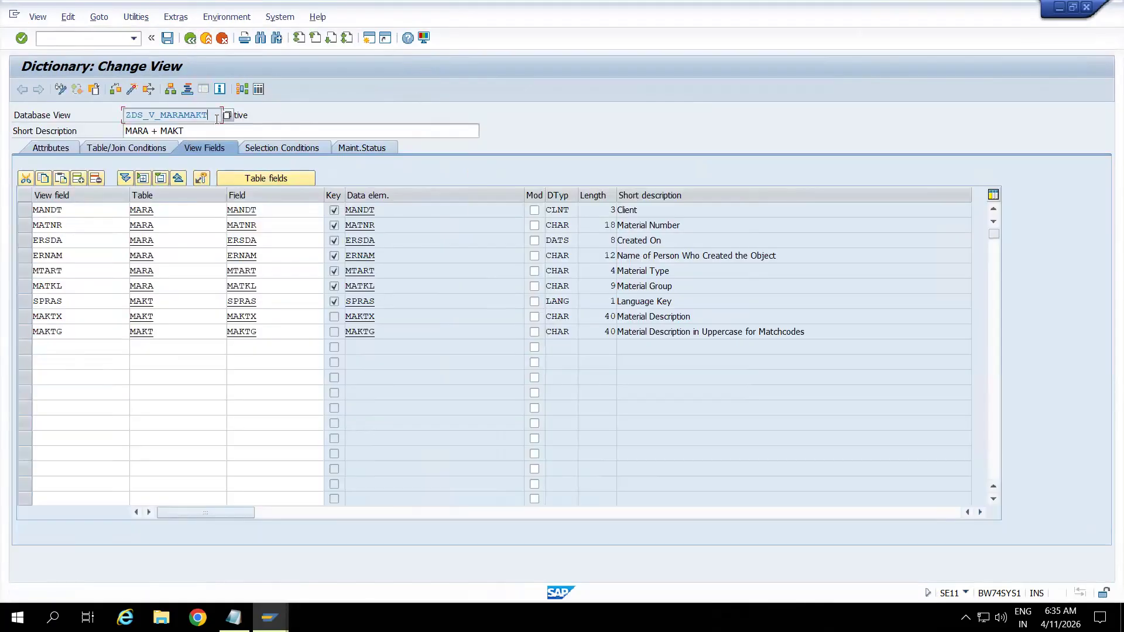
pyautogui.moveTo(216, 118); pyautogui.dragTo(109, 118)
pyautogui.hotkey('ctrl', 'c')
pyautogui.hotkey('alt', 'Tab')
pyautogui.moveTo(142, 278); pyautogui.dragTo(138, 279)
pyautogui.hotkey('ctrl', 'v')
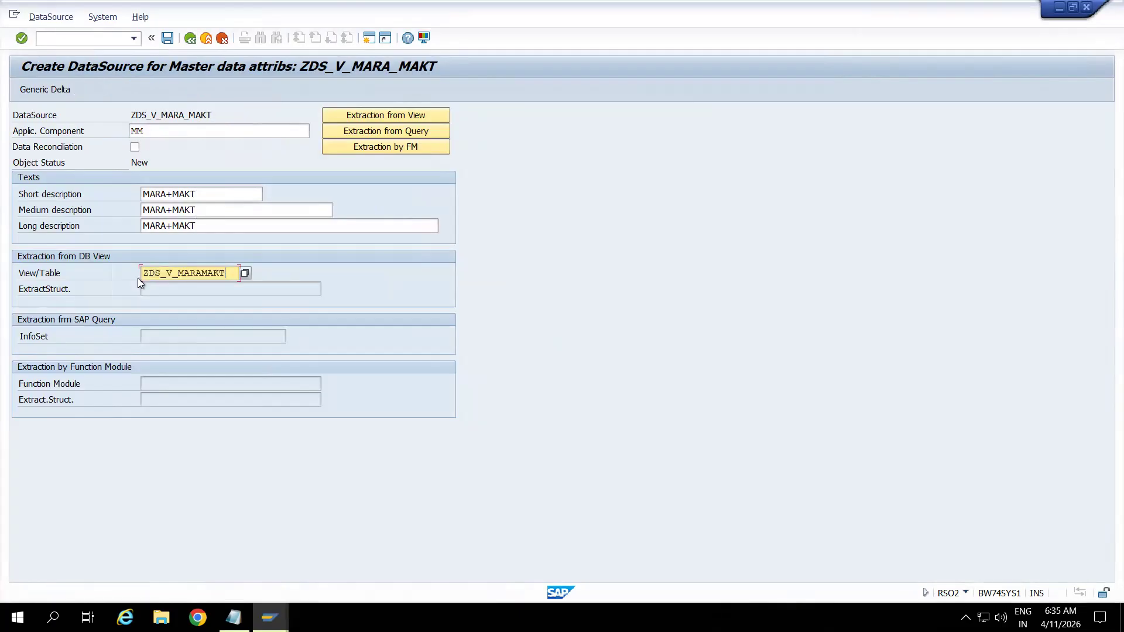
pyautogui.press('Return')
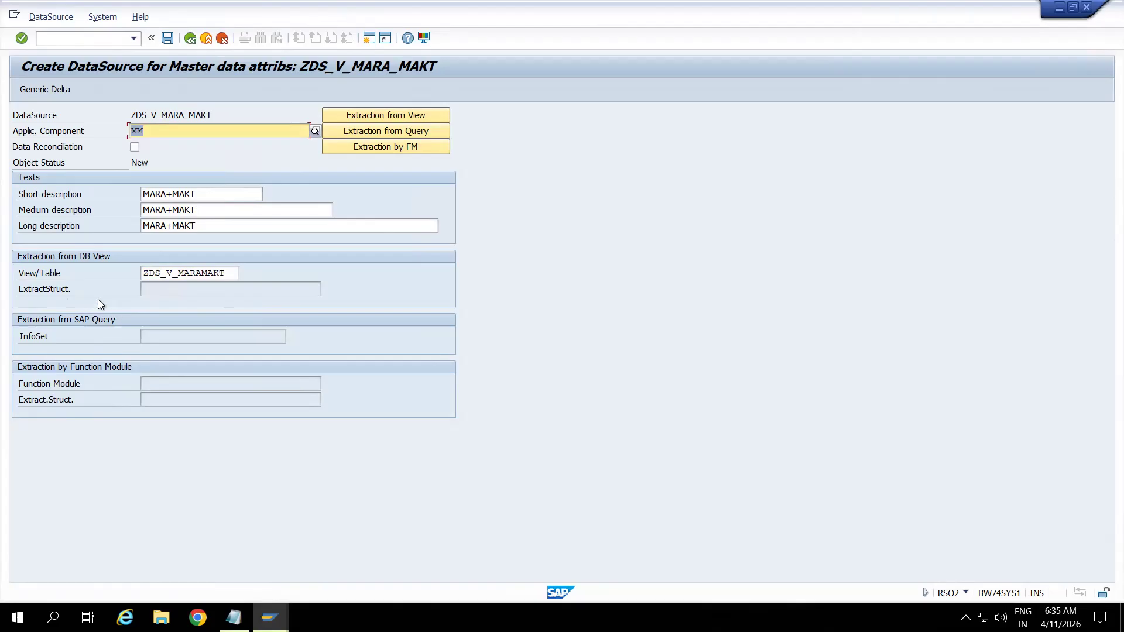
# Save the DataSource, assigning it and its extract structure to package ZBW.
pyautogui.click(169, 37)
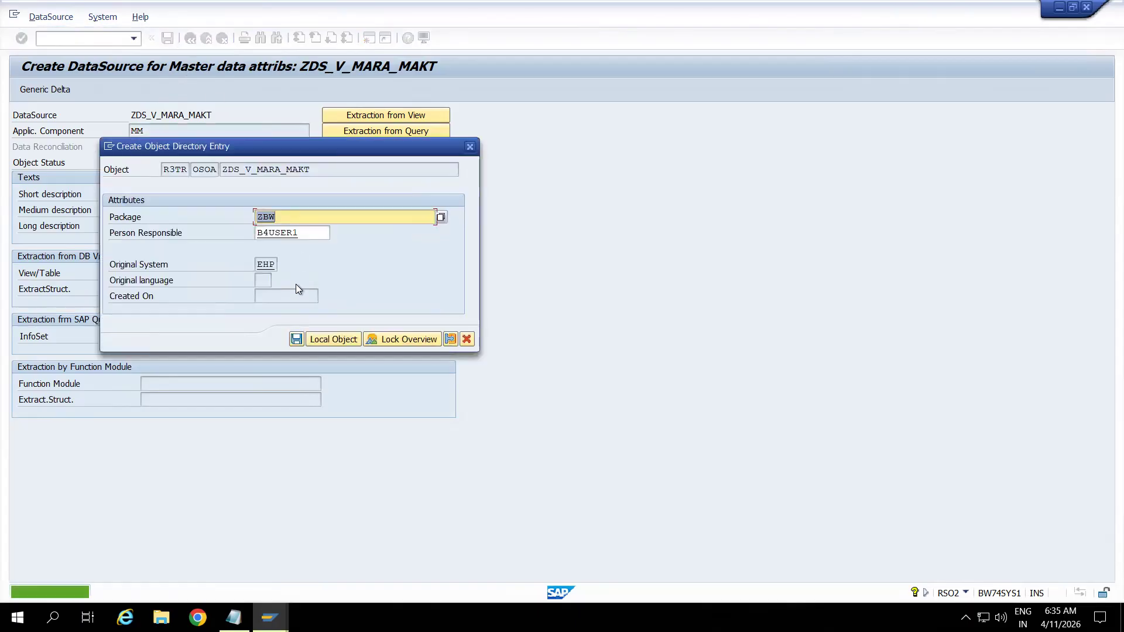
pyautogui.click(292, 338)
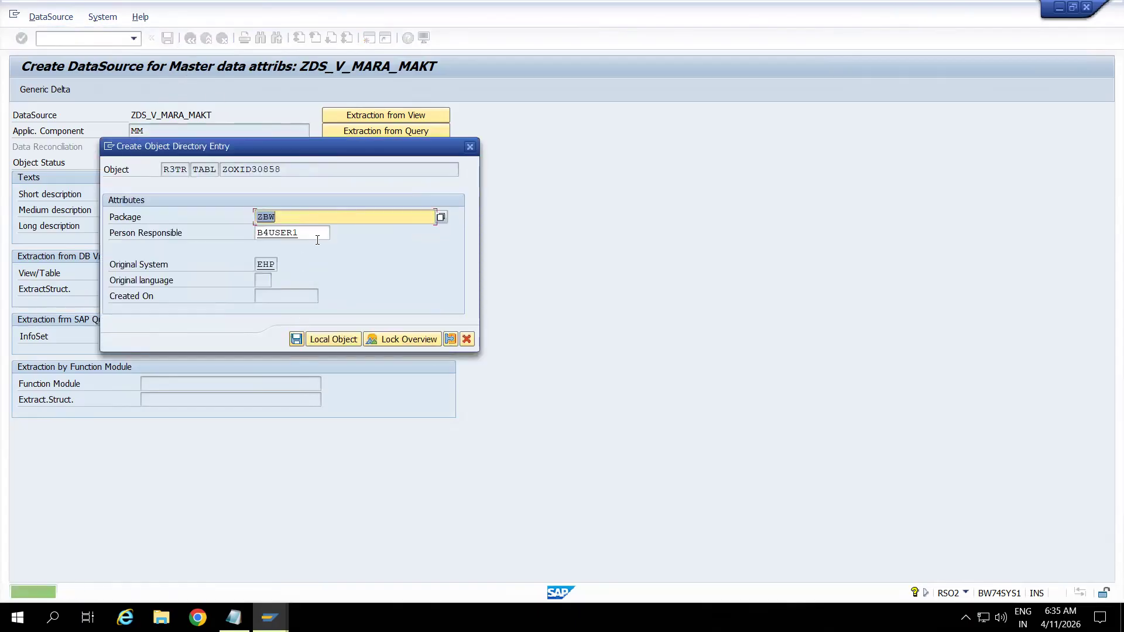
pyautogui.click(297, 340)
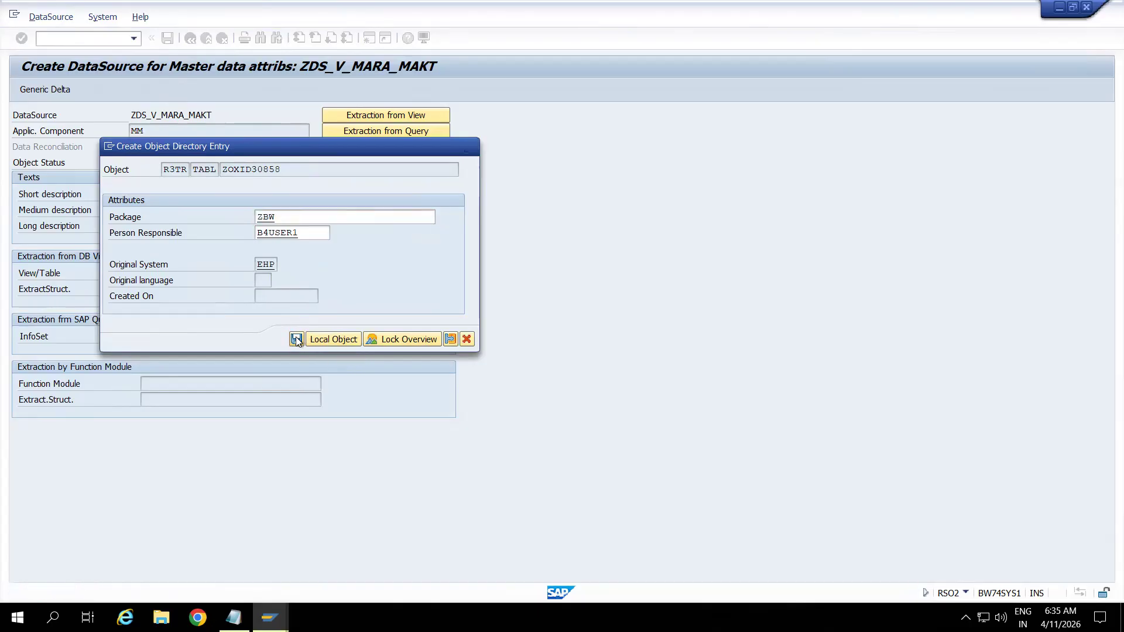
# Enable the Selection flag for the MATNR field and save the DataSource.
pyautogui.click(273, 228)
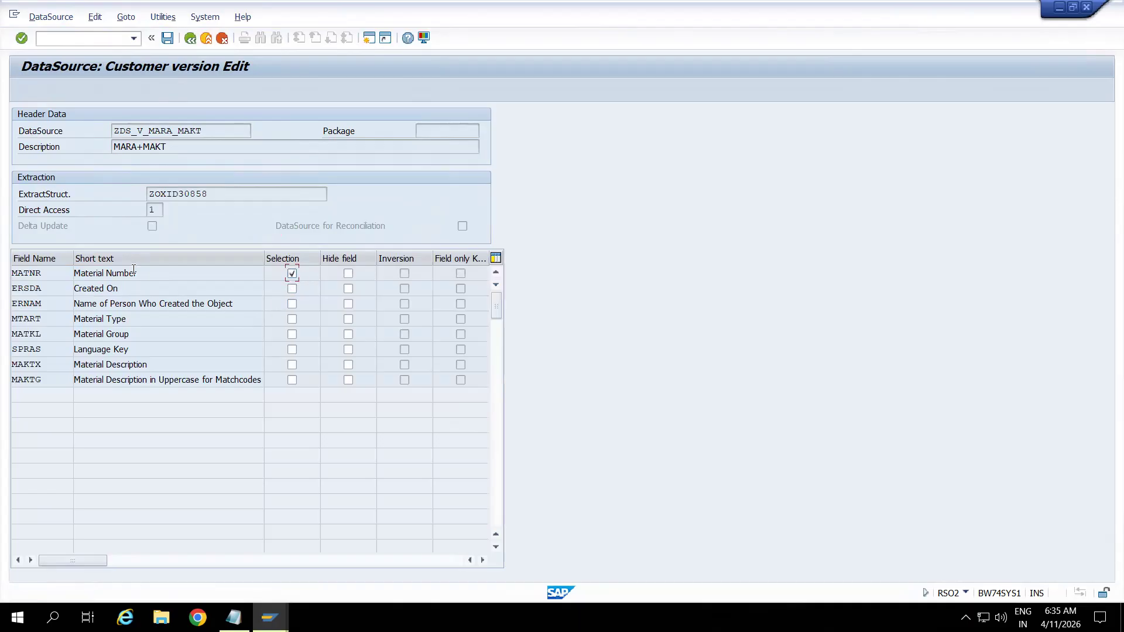
pyautogui.click(167, 38)
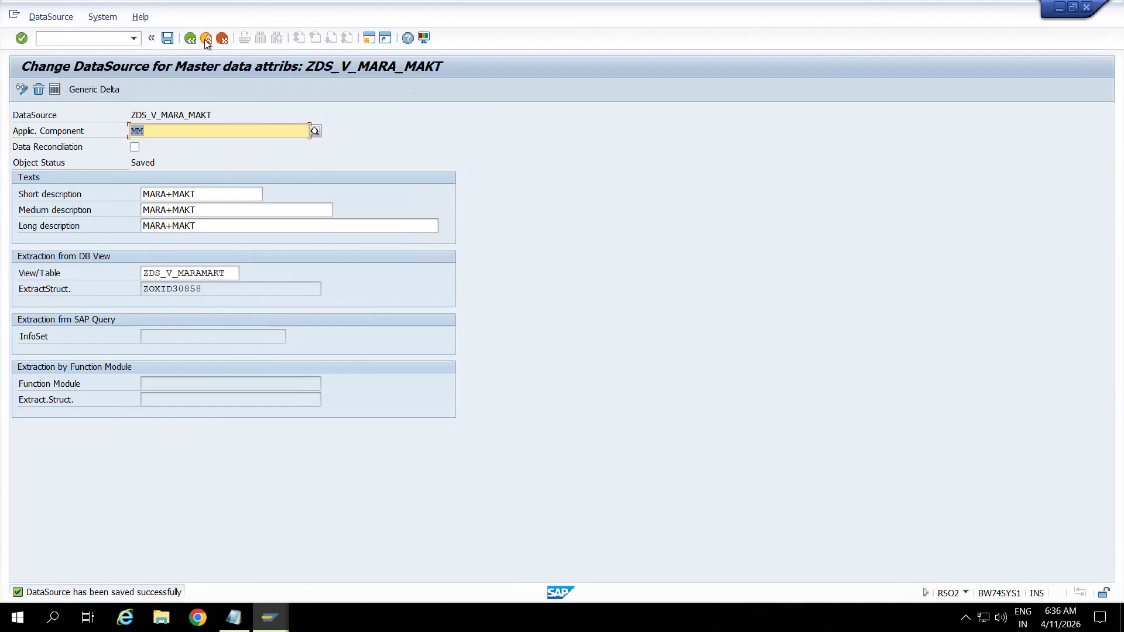
# Run a test extraction for the saved DataSource with the default extractor checker settings.
pyautogui.click(64, 17)
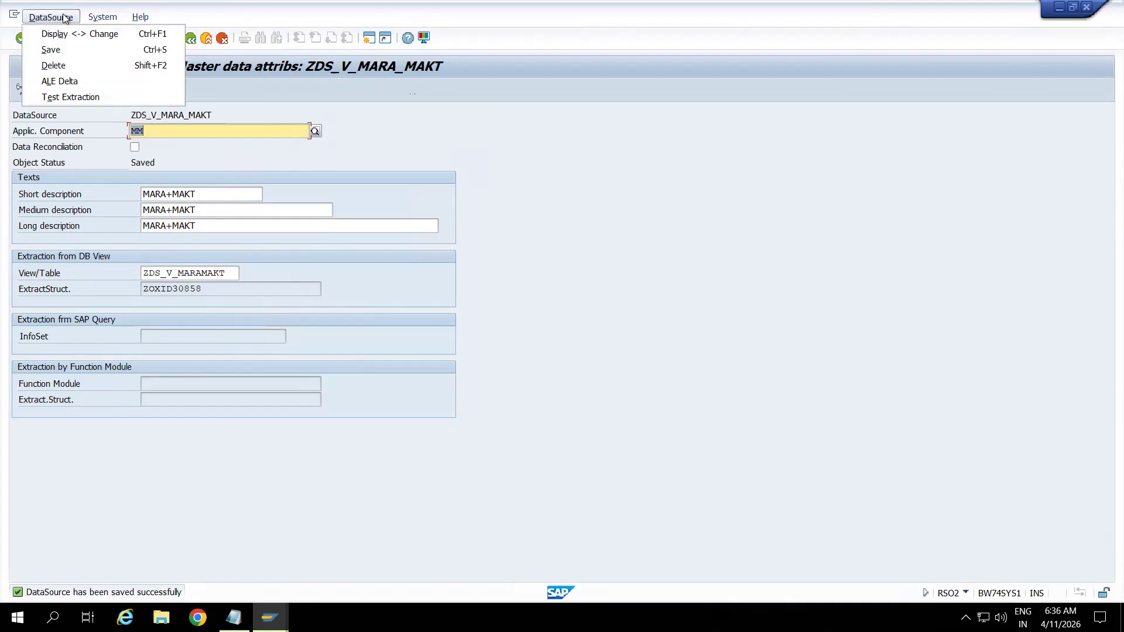
pyautogui.click(63, 97)
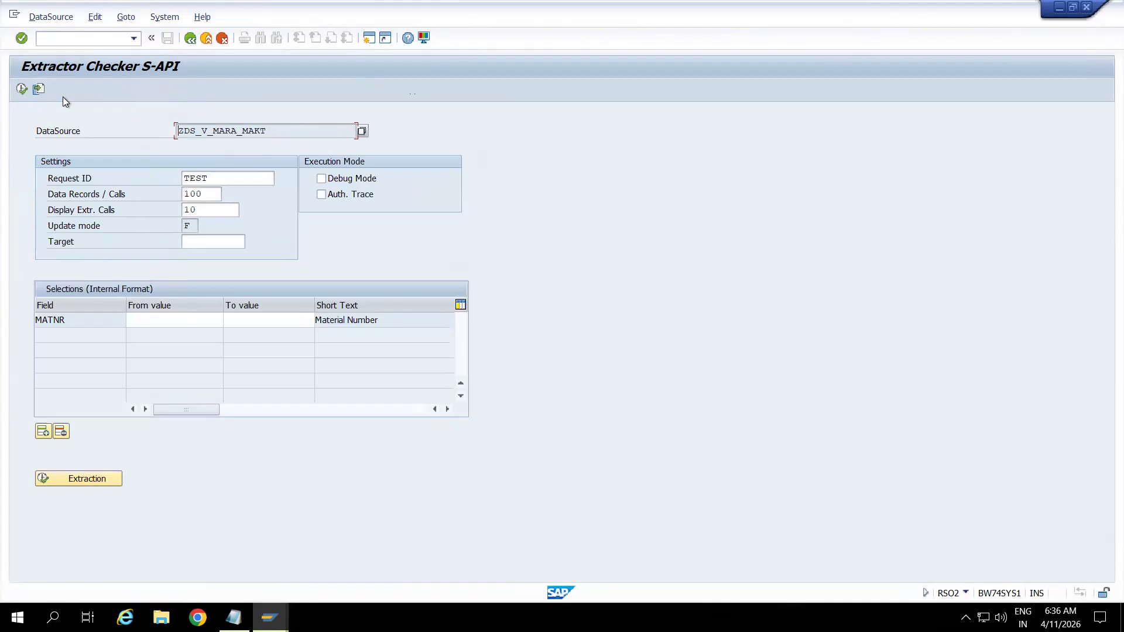
pyautogui.click(24, 87)
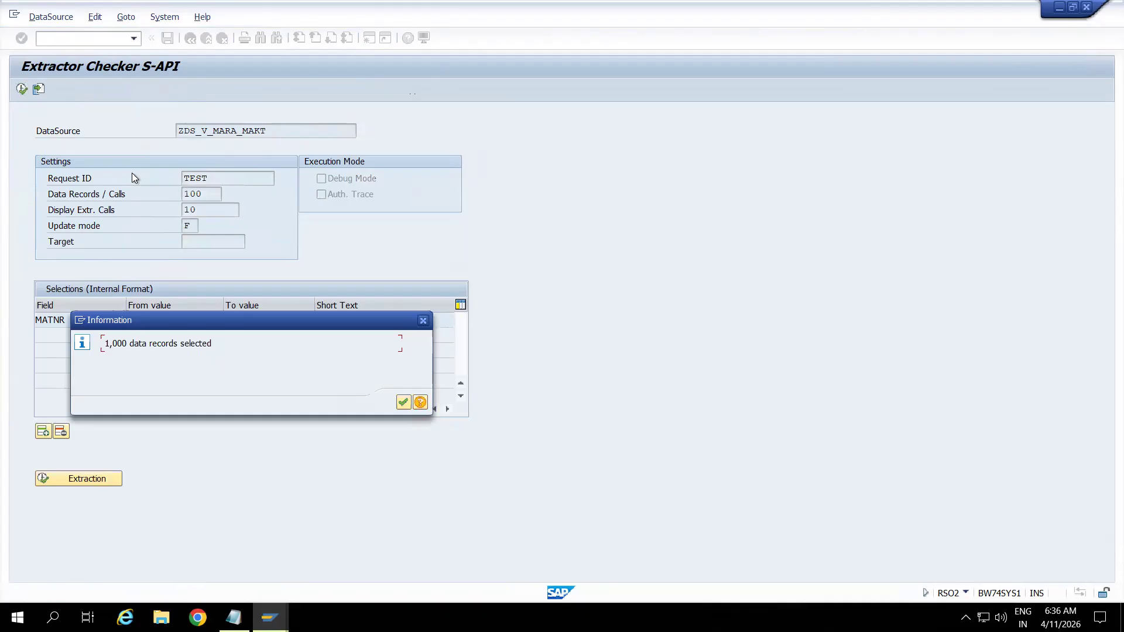
pyautogui.click(403, 402)
# Rerun the test extraction with 100000 data records per call and 1 displayed extraction call.
pyautogui.click(215, 194)
pyautogui.write('00')
pyautogui.click(213, 207)
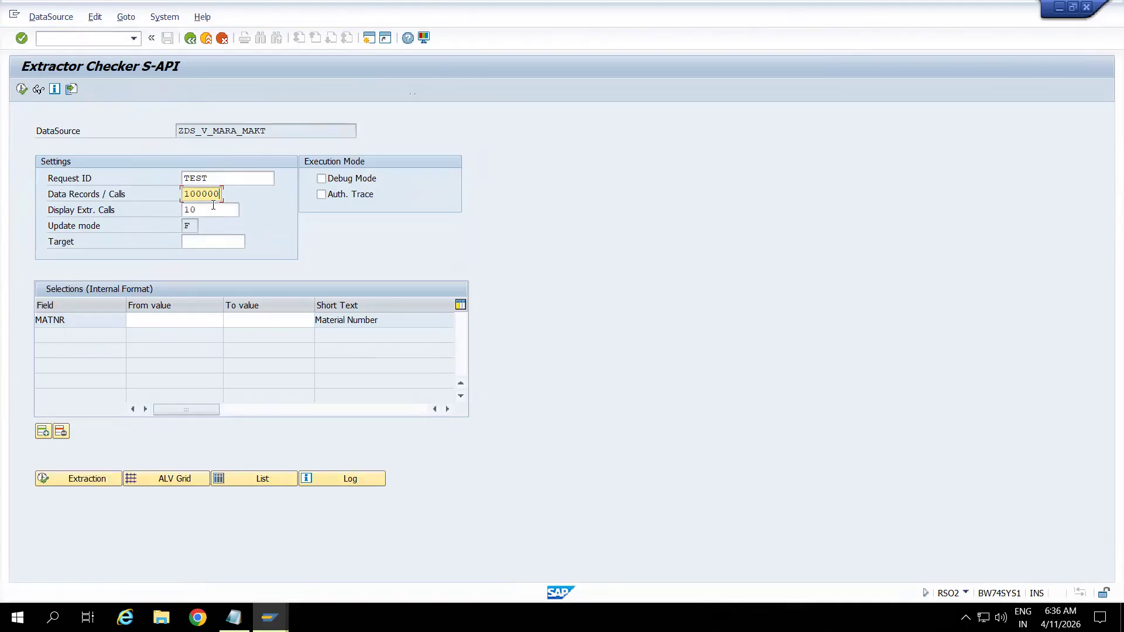
pyautogui.click(204, 206)
pyautogui.press('BackSpace')
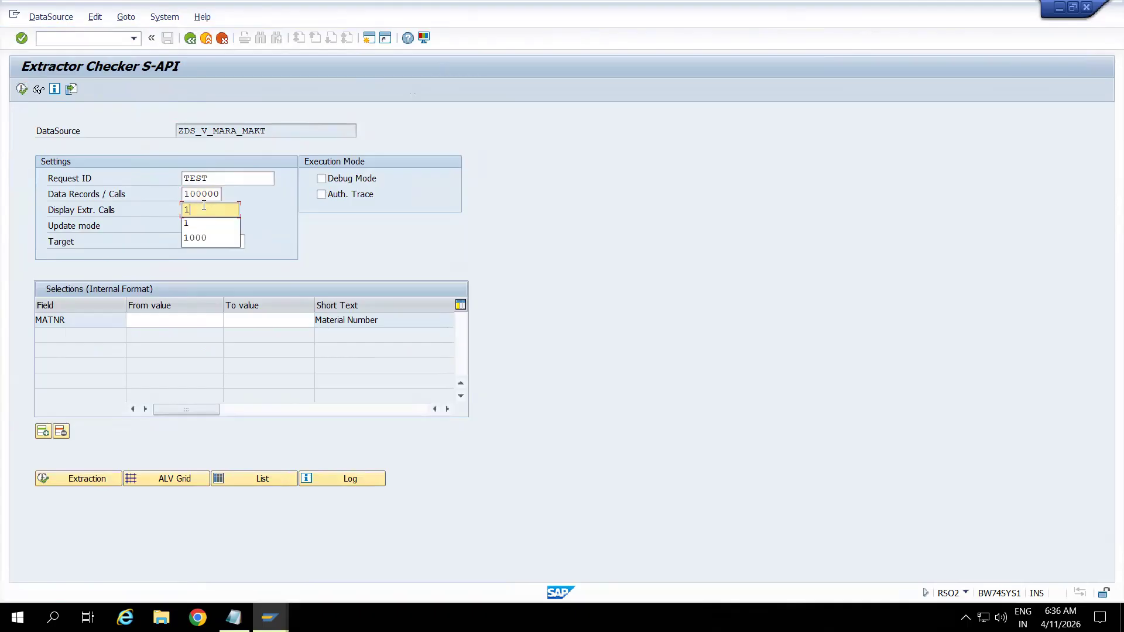
pyautogui.click(26, 92)
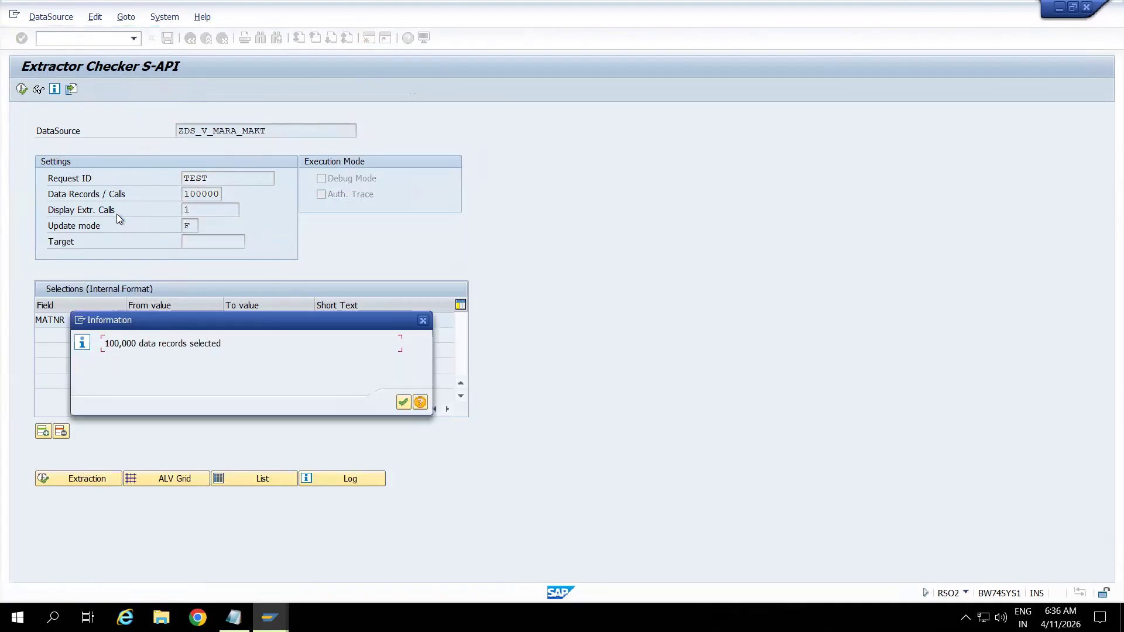
pyautogui.click(404, 402)
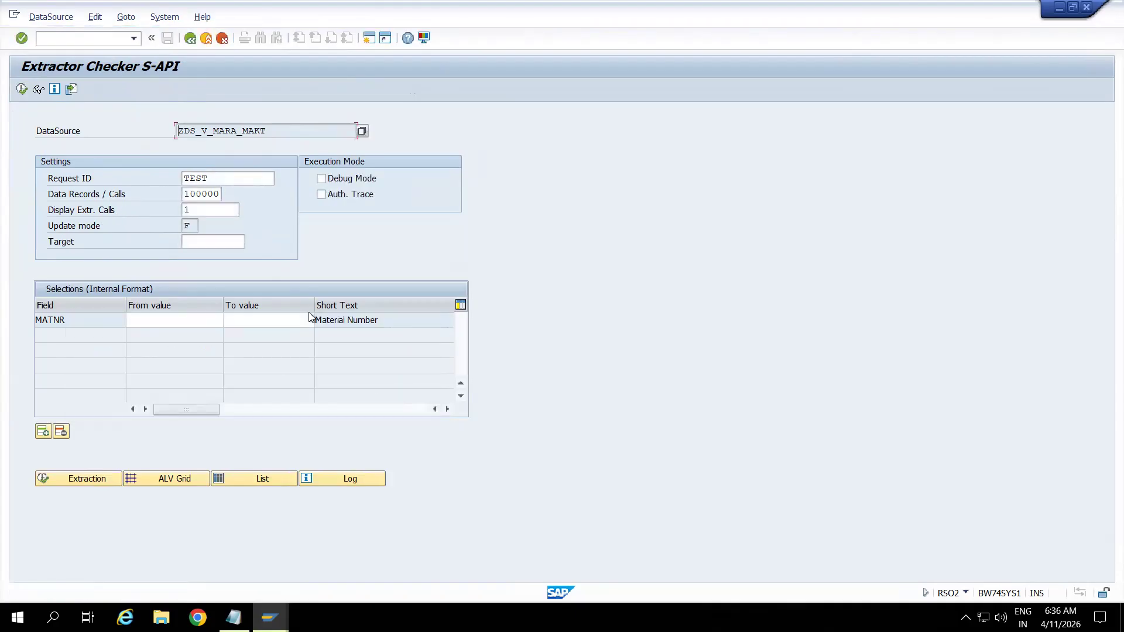
# Rerun the test extraction with 900000 data records per call, then return to the DataSource maintenance screen.
pyautogui.click(191, 194)
pyautogui.press('BackSpace')
pyautogui.write('9')
pyautogui.click(21, 89)
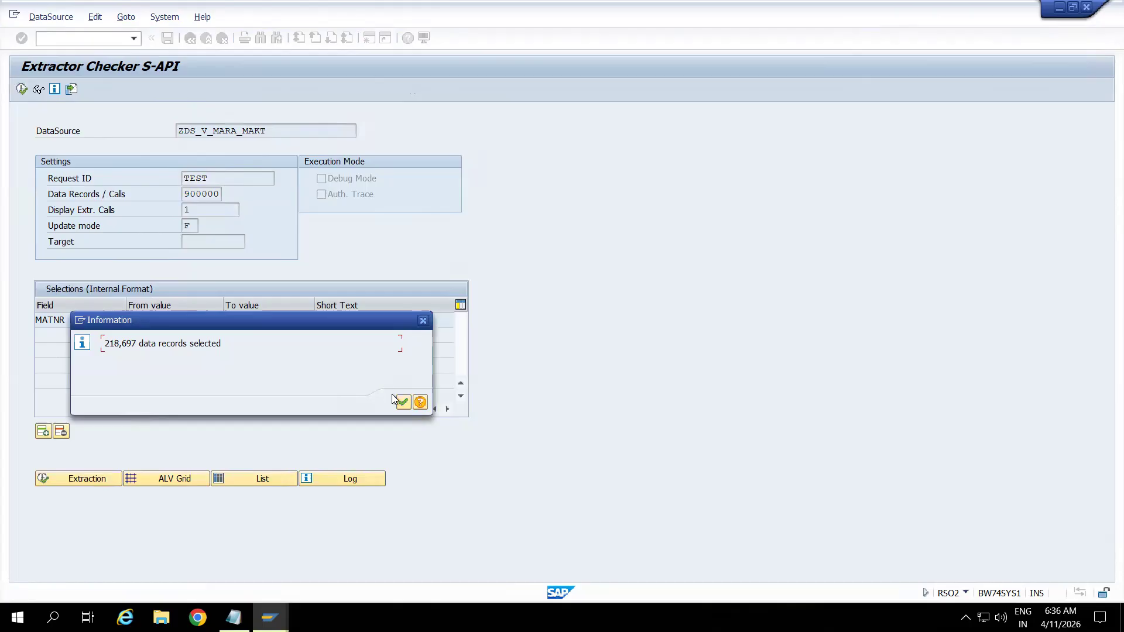
pyautogui.click(403, 403)
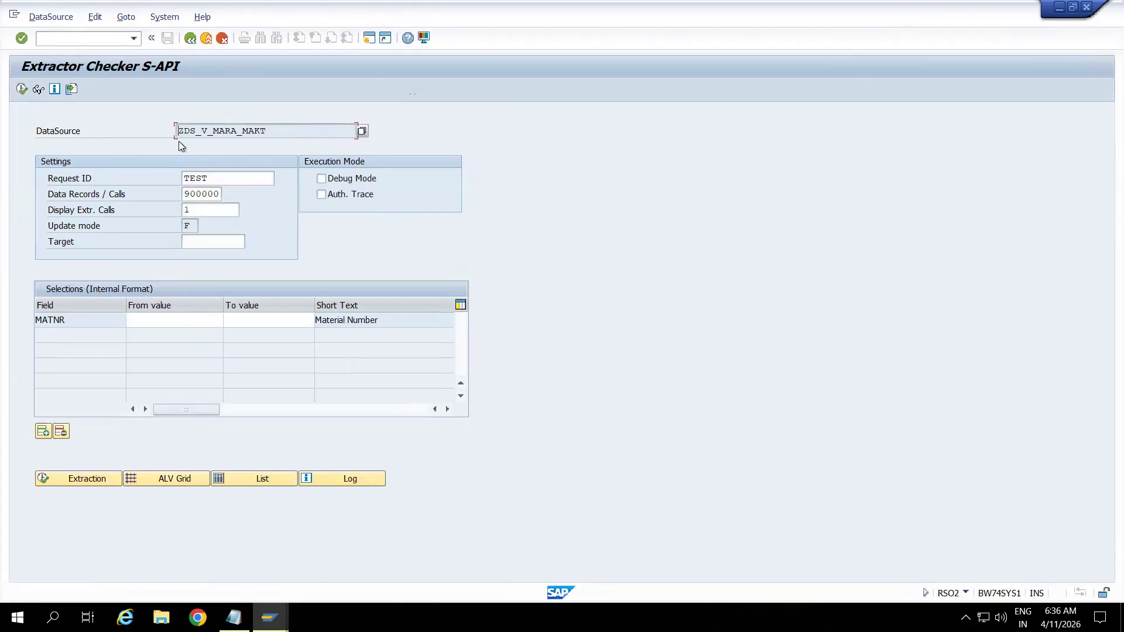
pyautogui.click(190, 38)
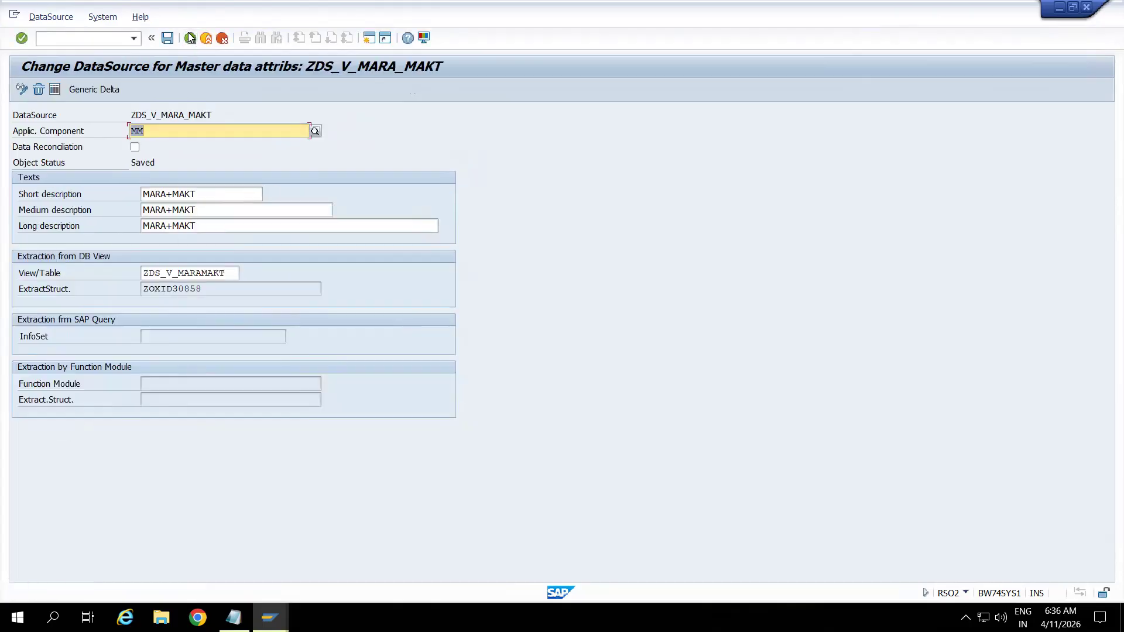
# Go to transaction RSA6 and expand the SAP-R/3, MM and MM-IO nodes of the DataSource hierarchy.
pyautogui.moveTo(222, 117); pyautogui.dragTo(131, 115)
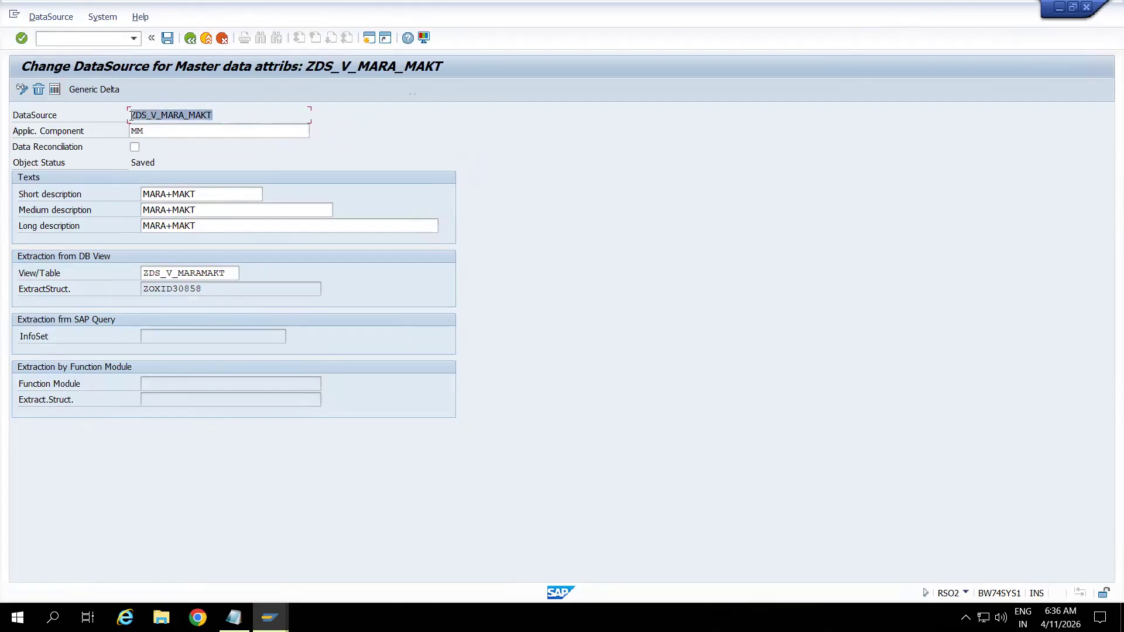
pyautogui.click(131, 114)
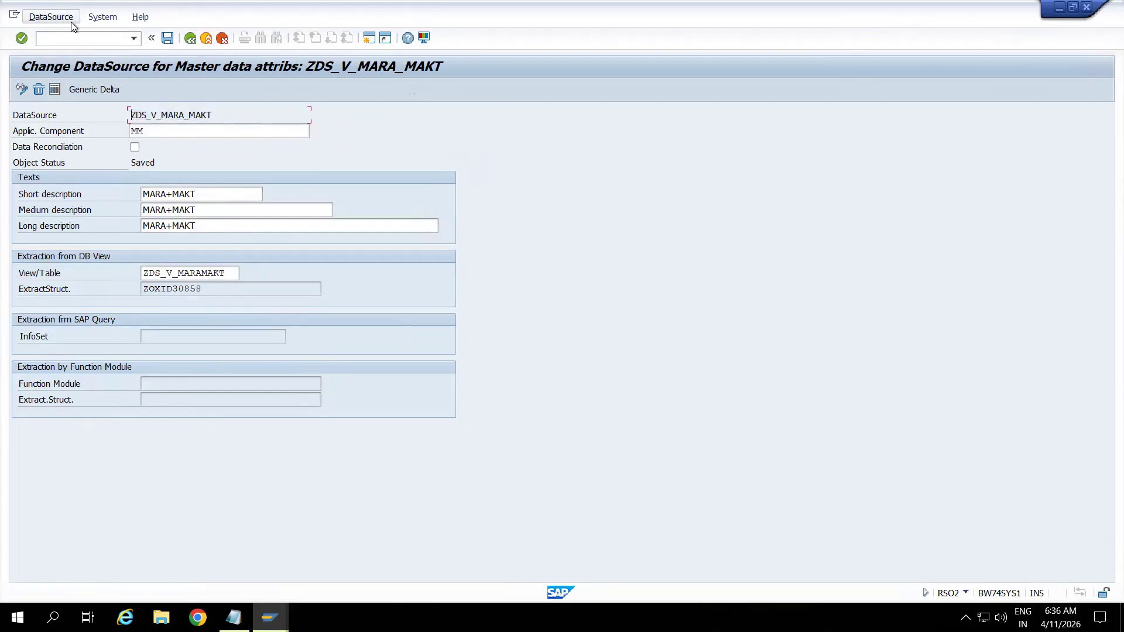
pyautogui.write('/nrsa6')
pyautogui.press('Return')
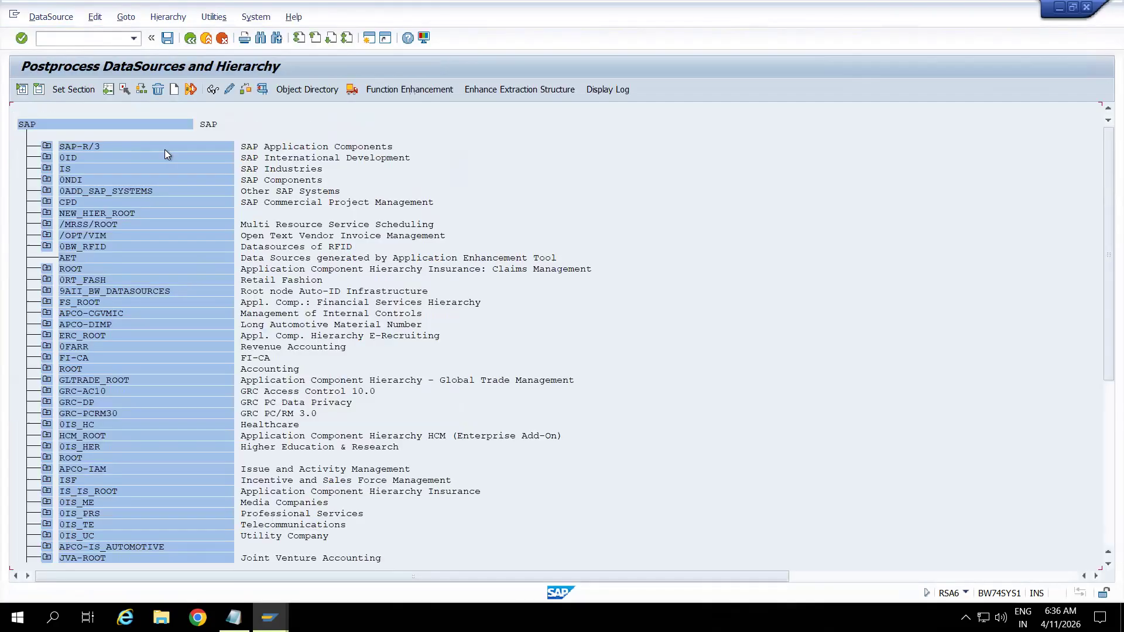
pyautogui.click(46, 147)
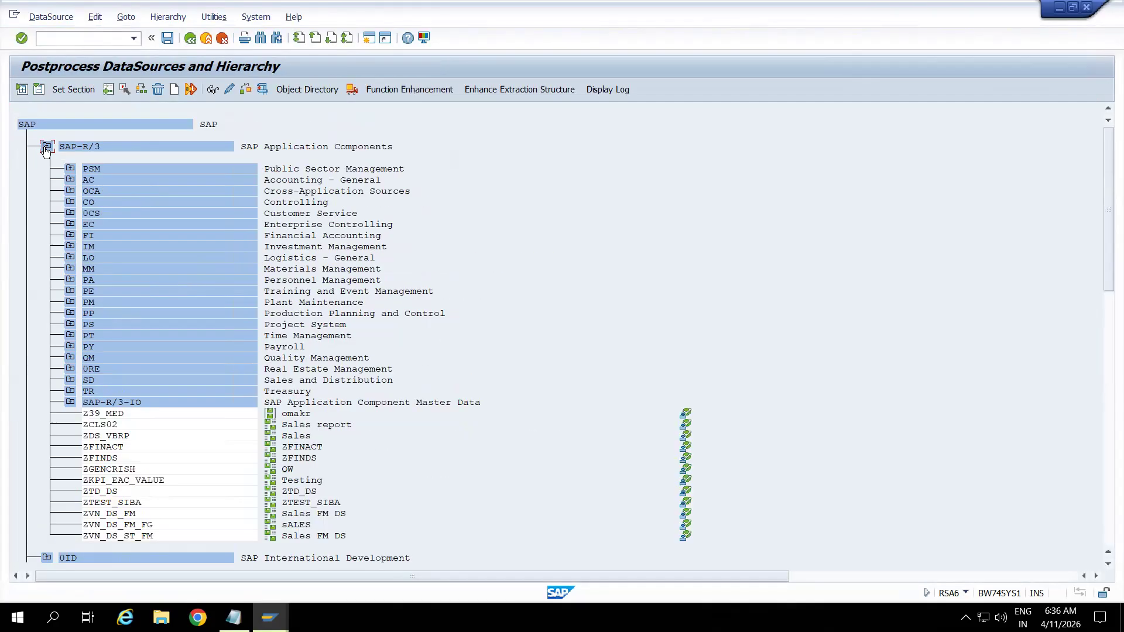
pyautogui.click(70, 269)
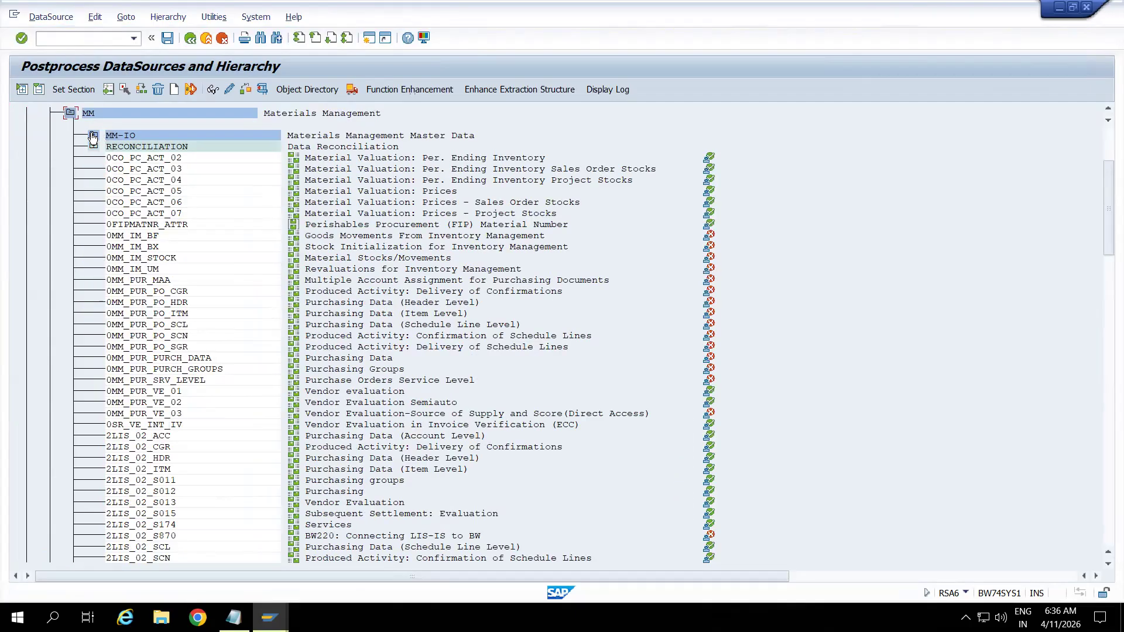
pyautogui.click(93, 136)
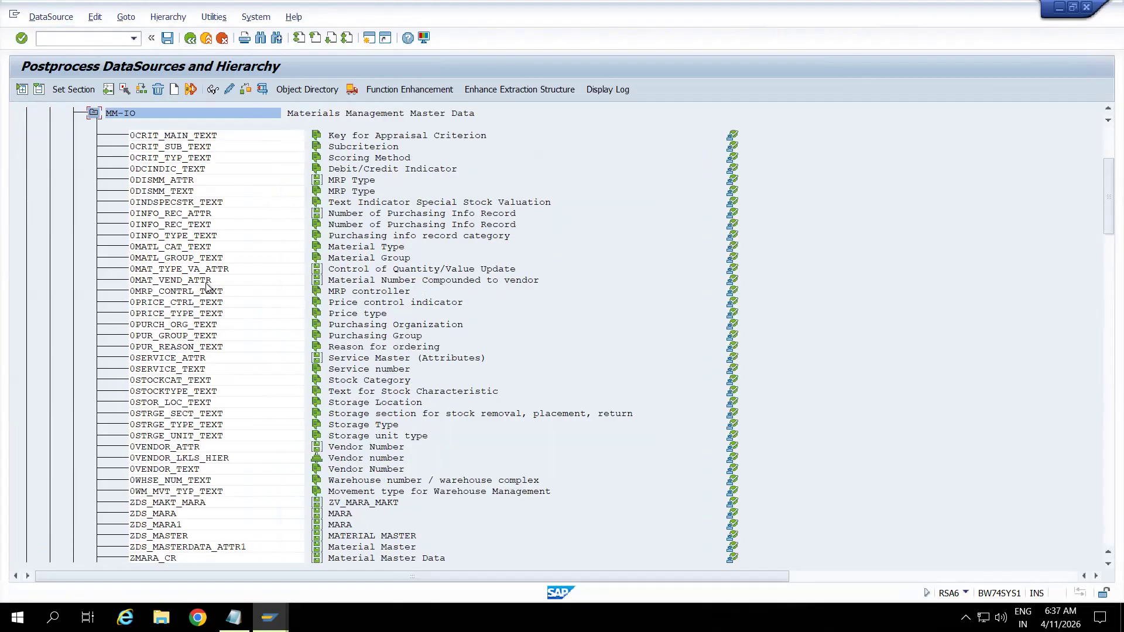
# Locate the DataSource ZDS_V_MARA_MAKT among the entries under the MM application component.
pyautogui.click(174, 502)
pyautogui.click(1108, 390)
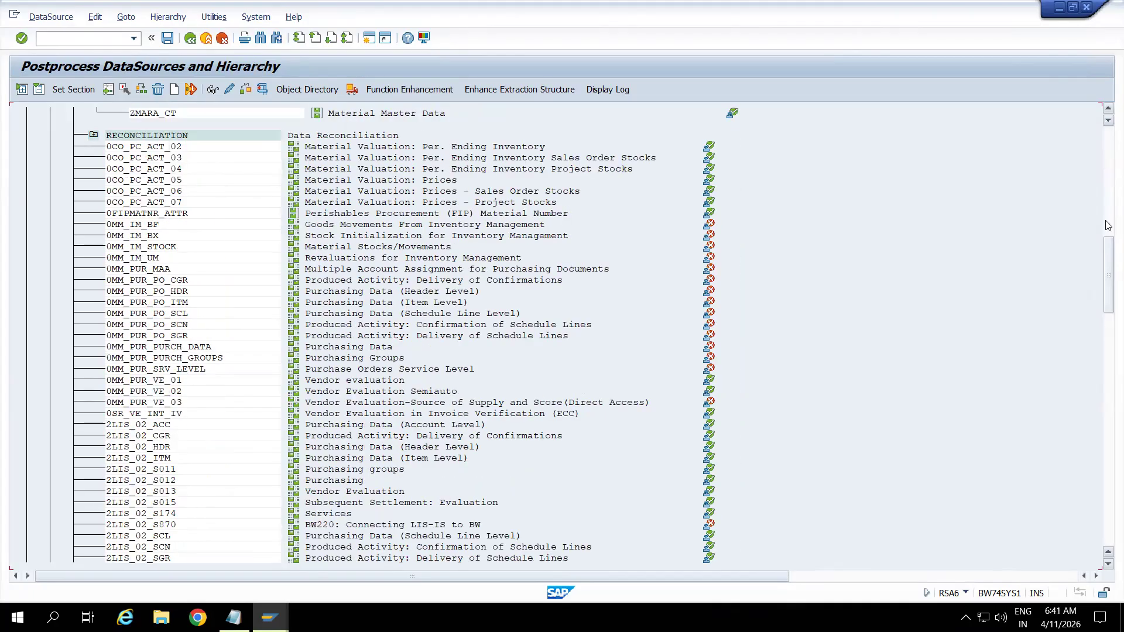
pyautogui.click(1108, 342)
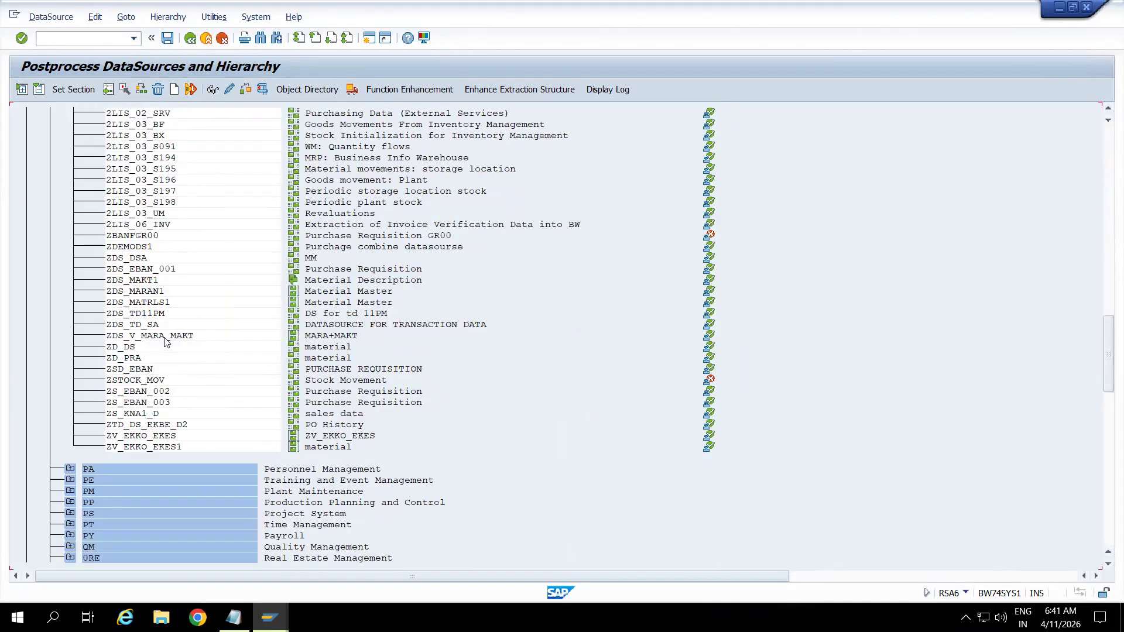
pyautogui.click(189, 339)
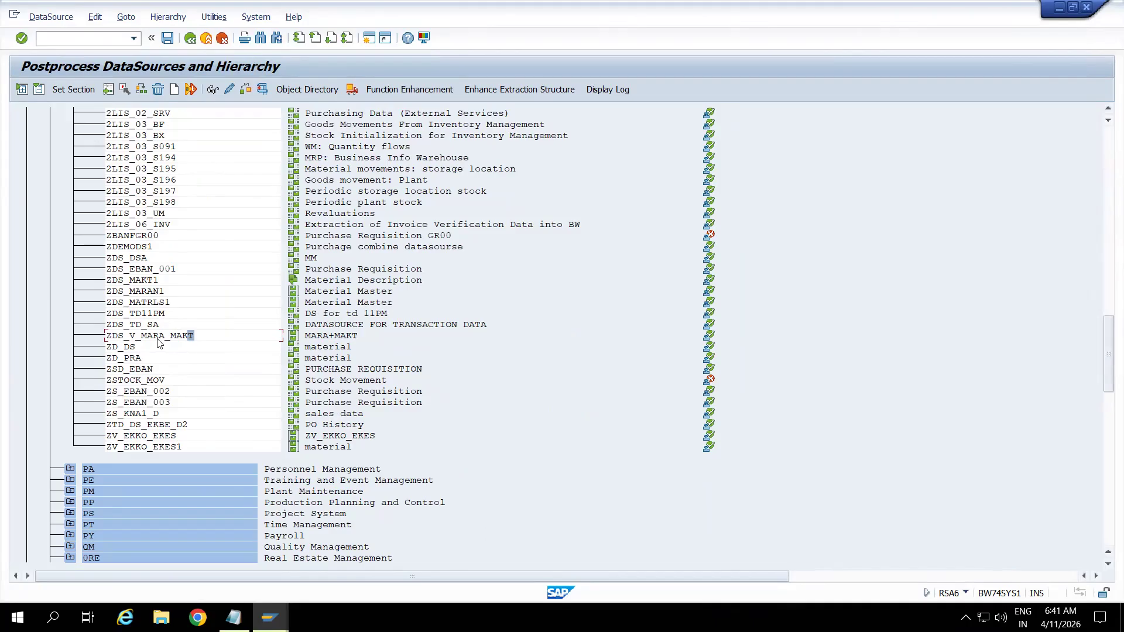
pyautogui.click(110, 341)
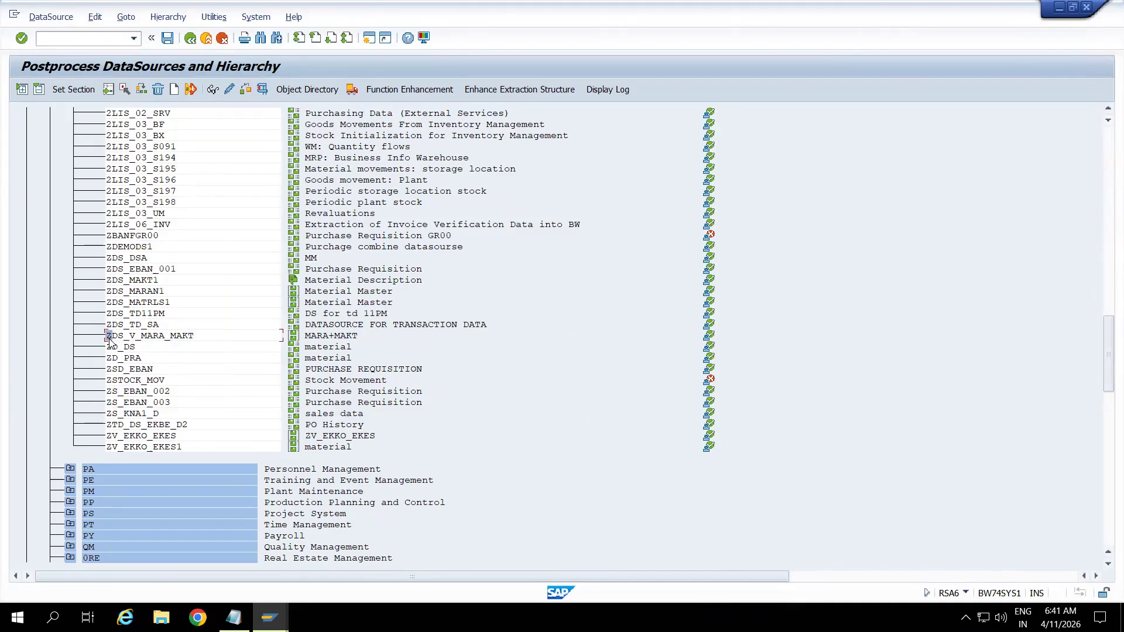
pyautogui.click(190, 340)
pyautogui.click(115, 337)
# Go to transaction RSA3 to open the extractor checker for ZDS_V_MARA_MAKT.
pyautogui.click(37, 38)
pyautogui.write('/nrsa3')
pyautogui.press('Return')
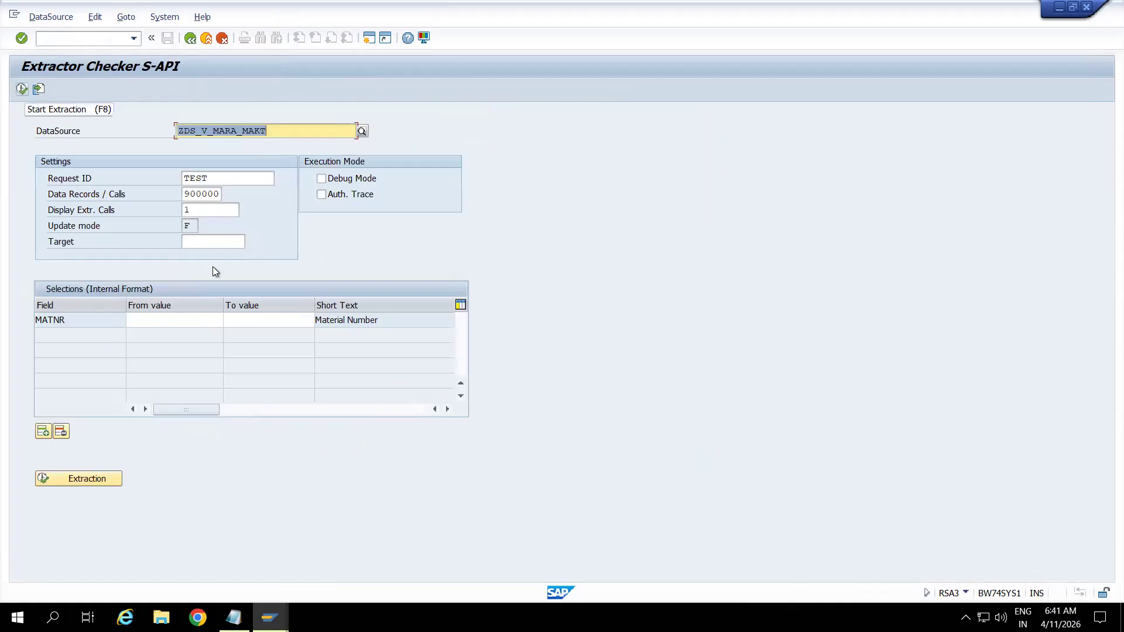
# Switch to SAP Logon, open the BW system and log on with the user name and account password.
pyautogui.moveTo(269, 617)
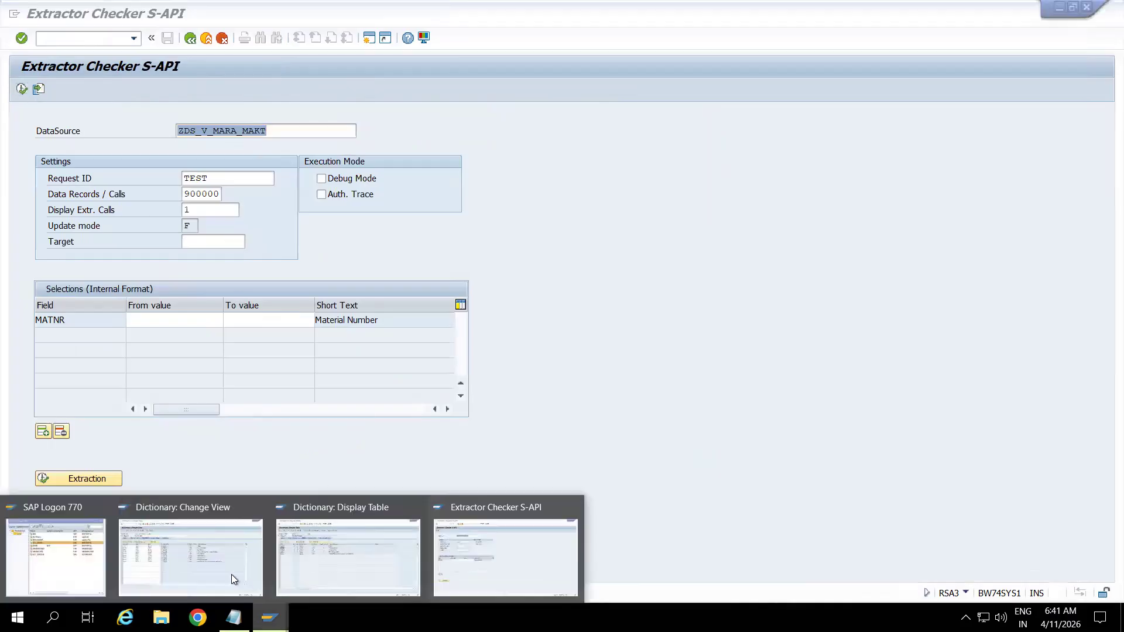
pyautogui.click(82, 550)
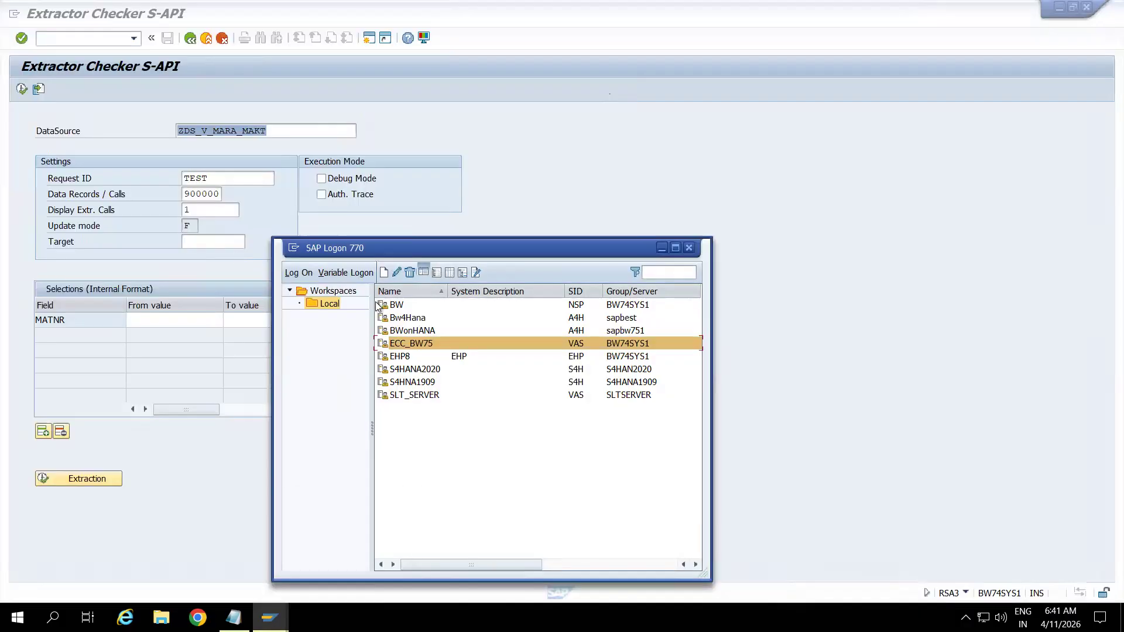
pyautogui.click(398, 303)
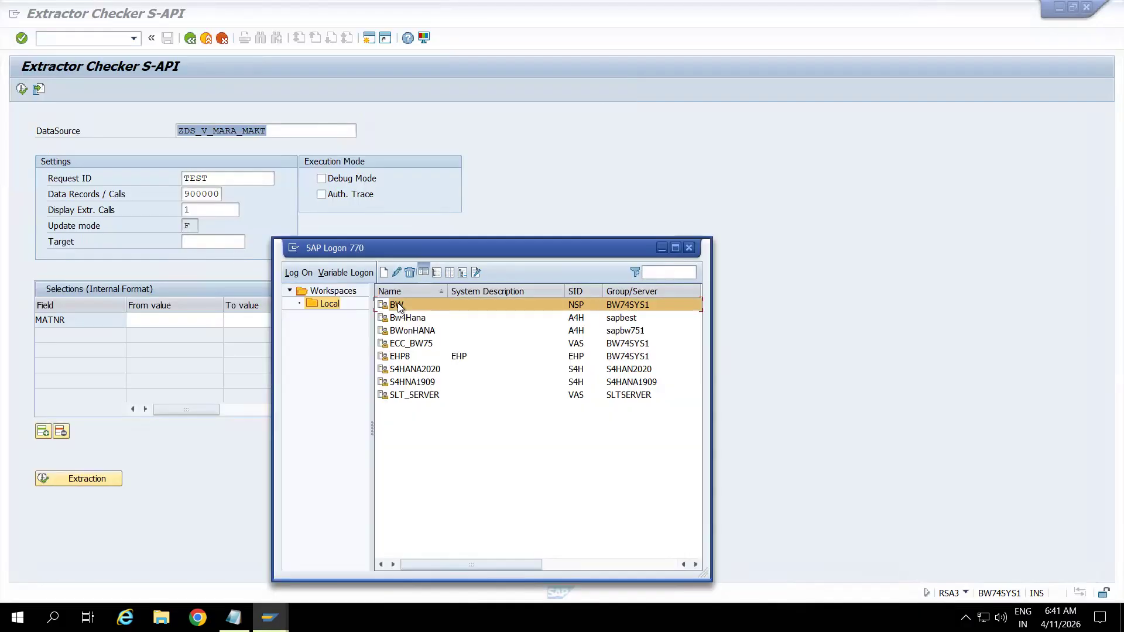
pyautogui.doubleClick(398, 304)
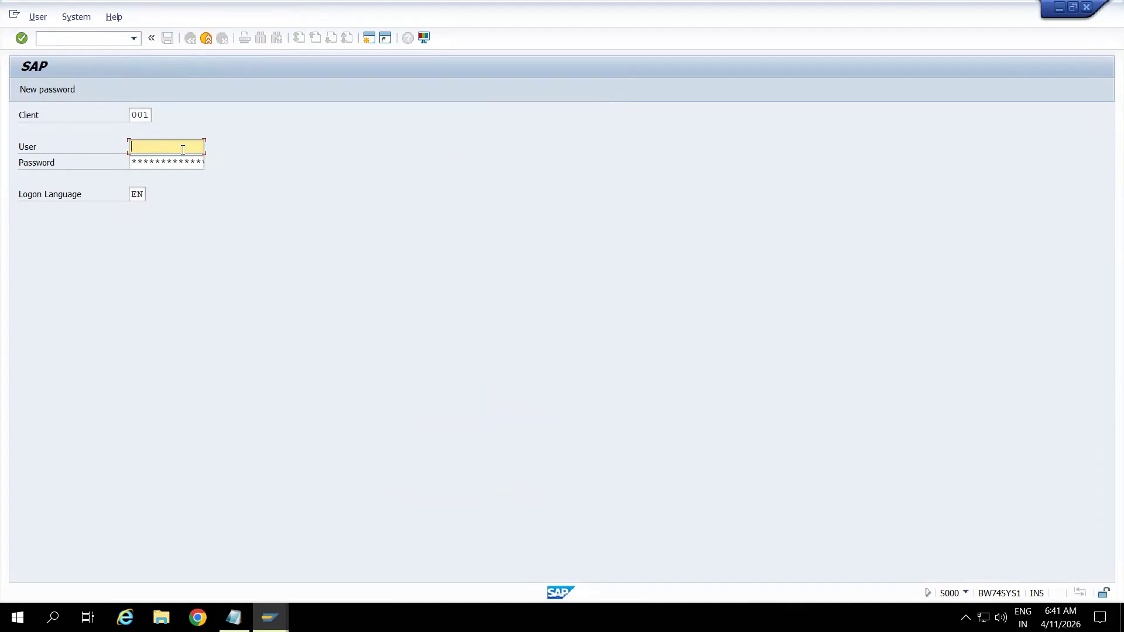
pyautogui.click(182, 150)
pyautogui.click(158, 159)
pyautogui.click(178, 164)
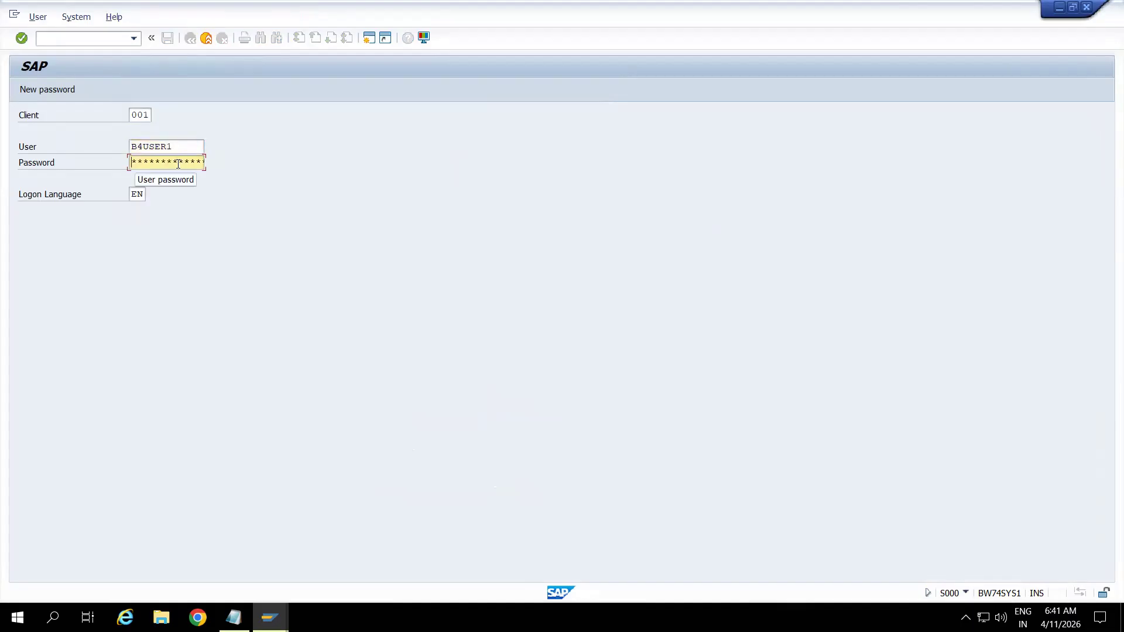
pyautogui.write('*')
pyautogui.press('Return')
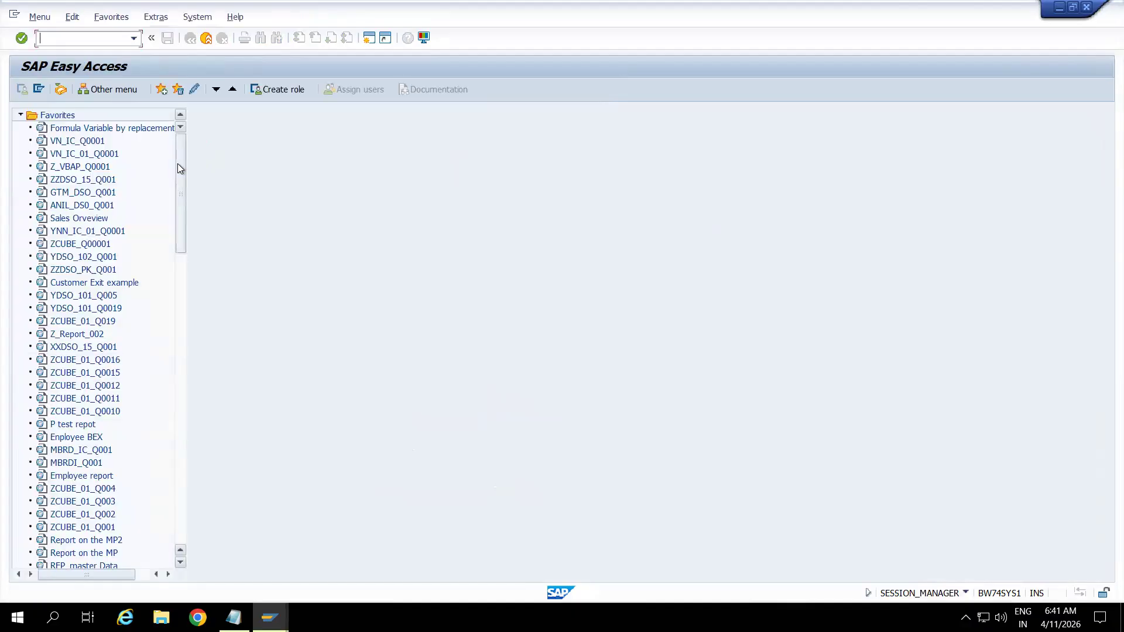
# Open transaction RSDS and specify DataSource ZDS_V_MARA_MAKT with source system T90CLNT090.
pyautogui.write('RSDS')
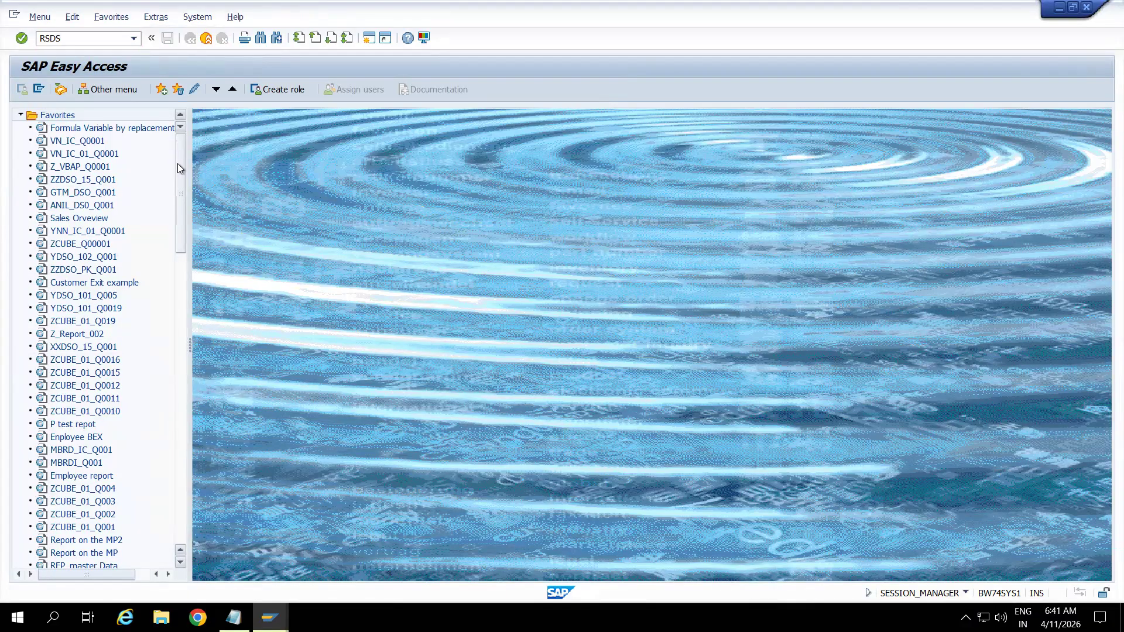
pyautogui.press('Return')
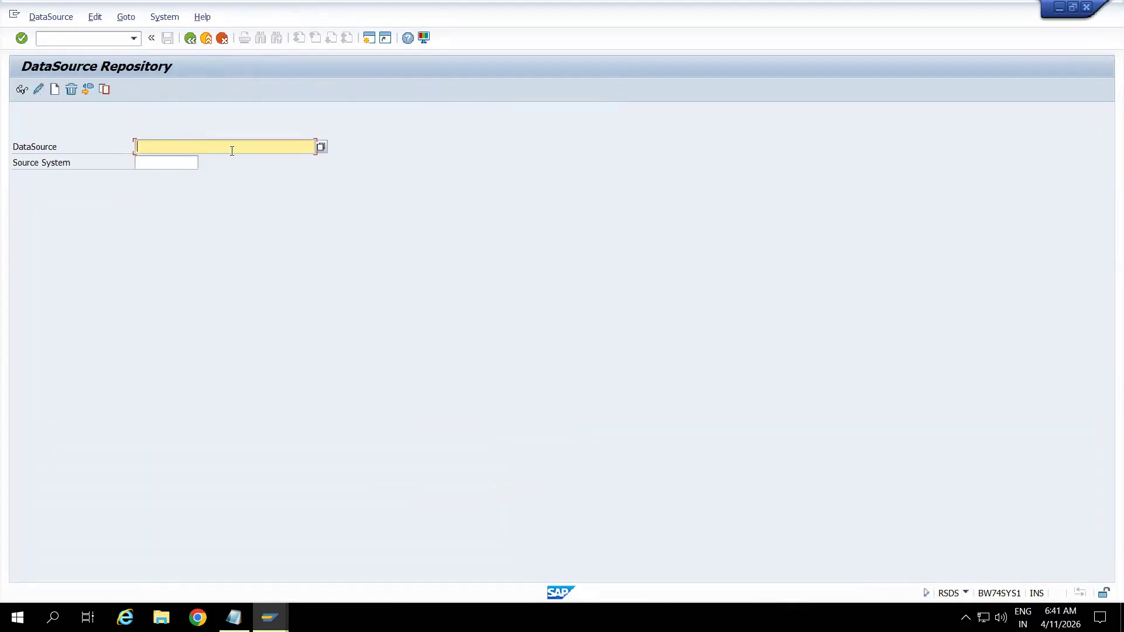
pyautogui.write('ZDS_V_MARA_MAKT')
pyautogui.click(166, 162)
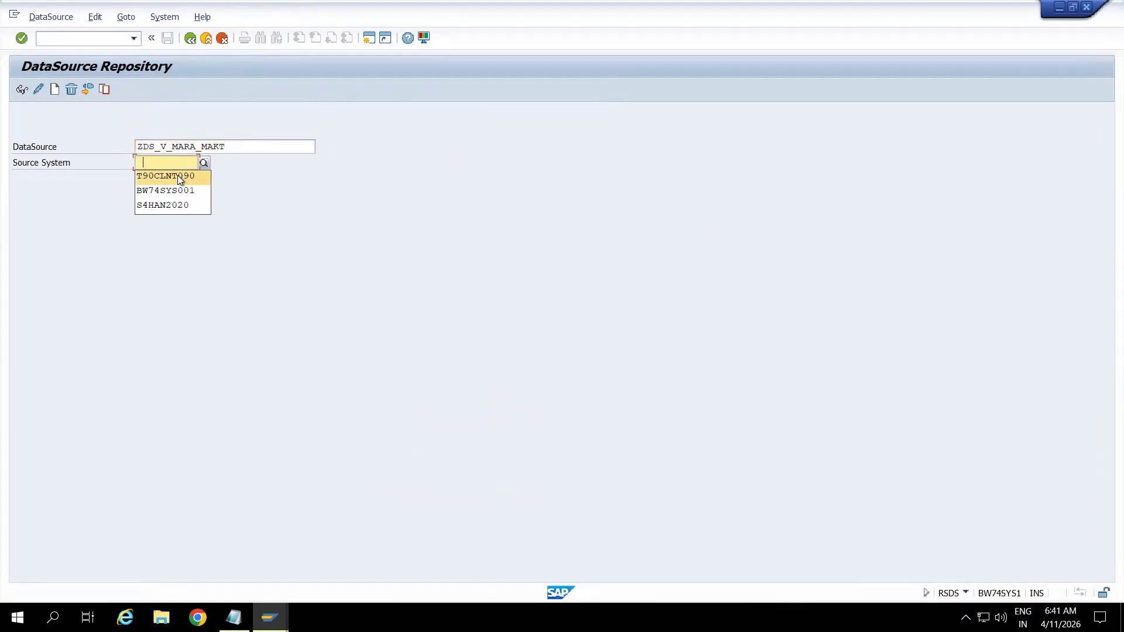
pyautogui.click(177, 175)
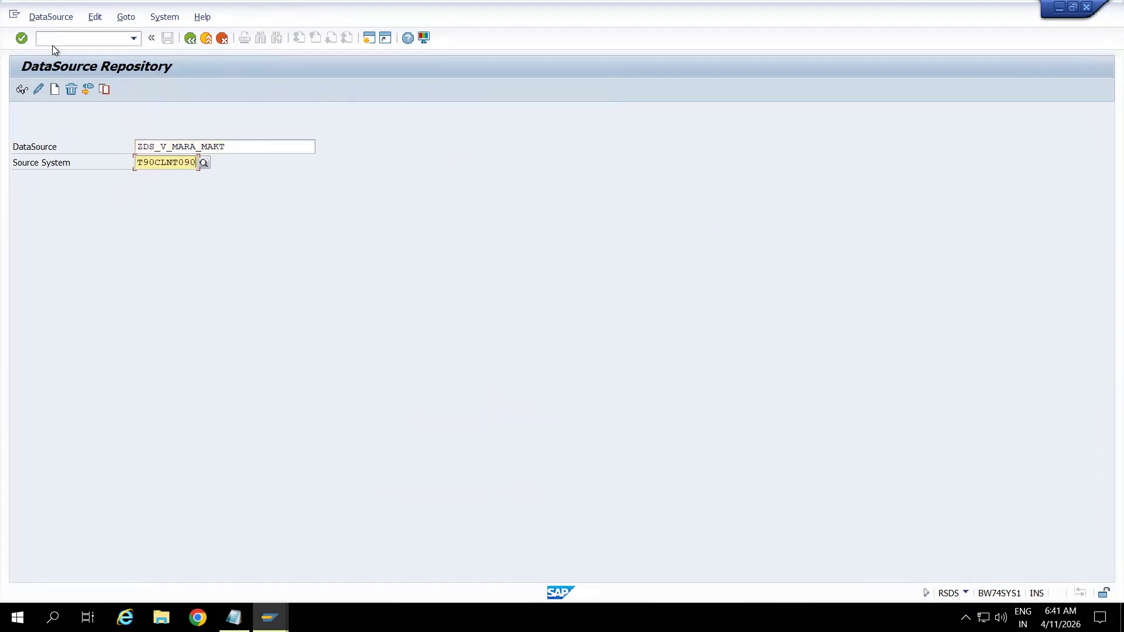
# Replicate DataSource ZDS_V_MARA_MAKT from T90CLNT090 with the default replication settings and accept its creation as an RSDS object.
pyautogui.click(51, 18)
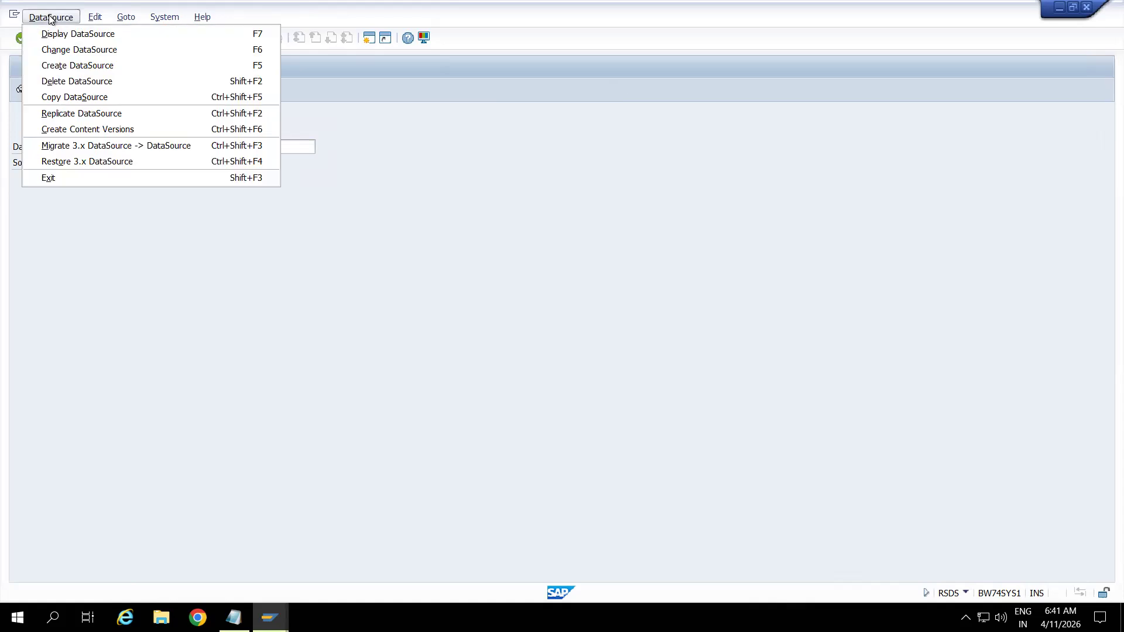
pyautogui.click(106, 114)
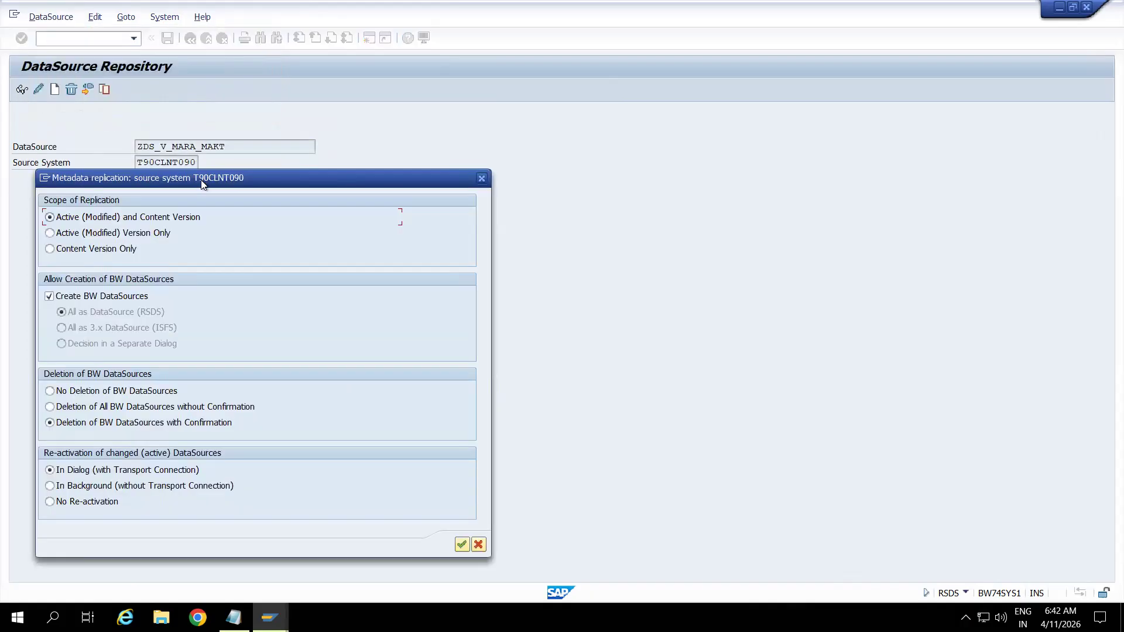
pyautogui.moveTo(202, 183); pyautogui.dragTo(214, 102)
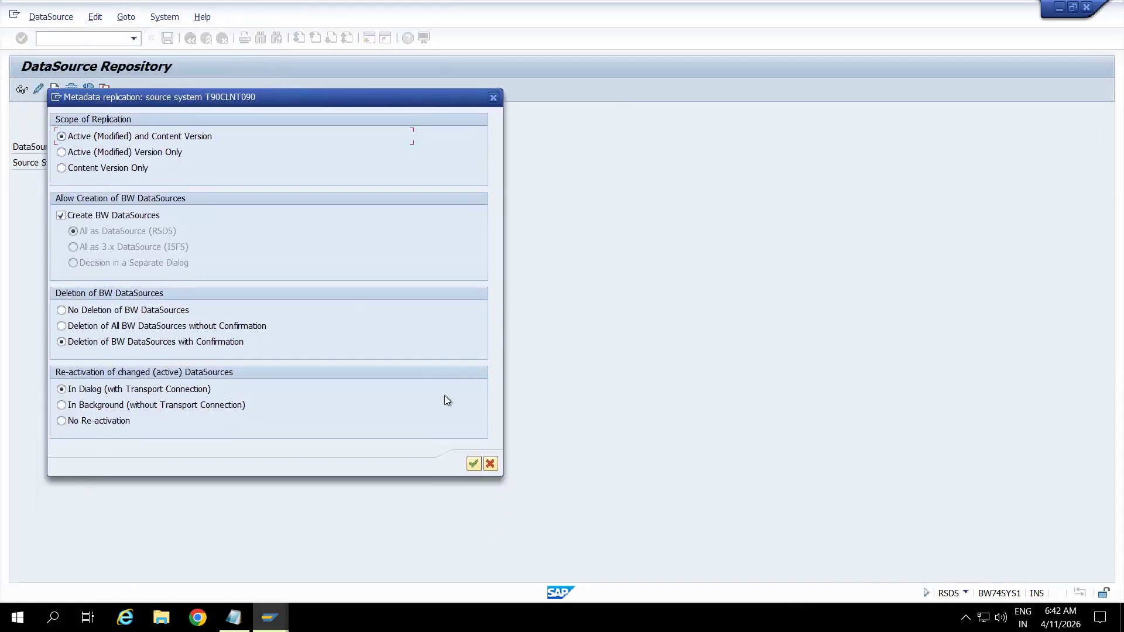
pyautogui.click(472, 463)
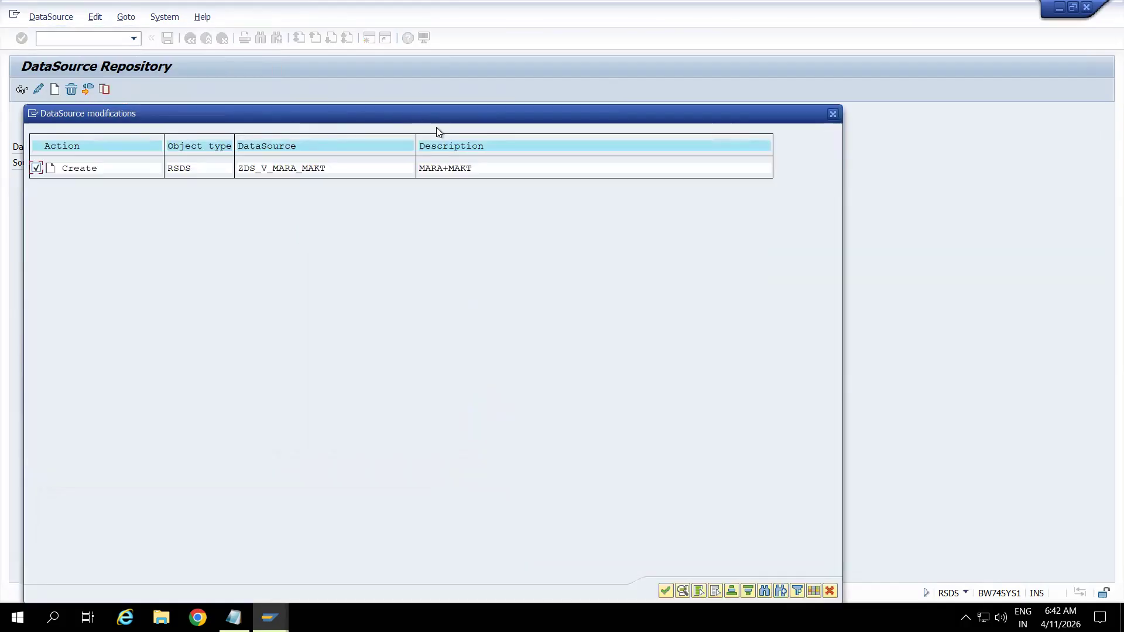
pyautogui.moveTo(437, 121); pyautogui.dragTo(455, 34)
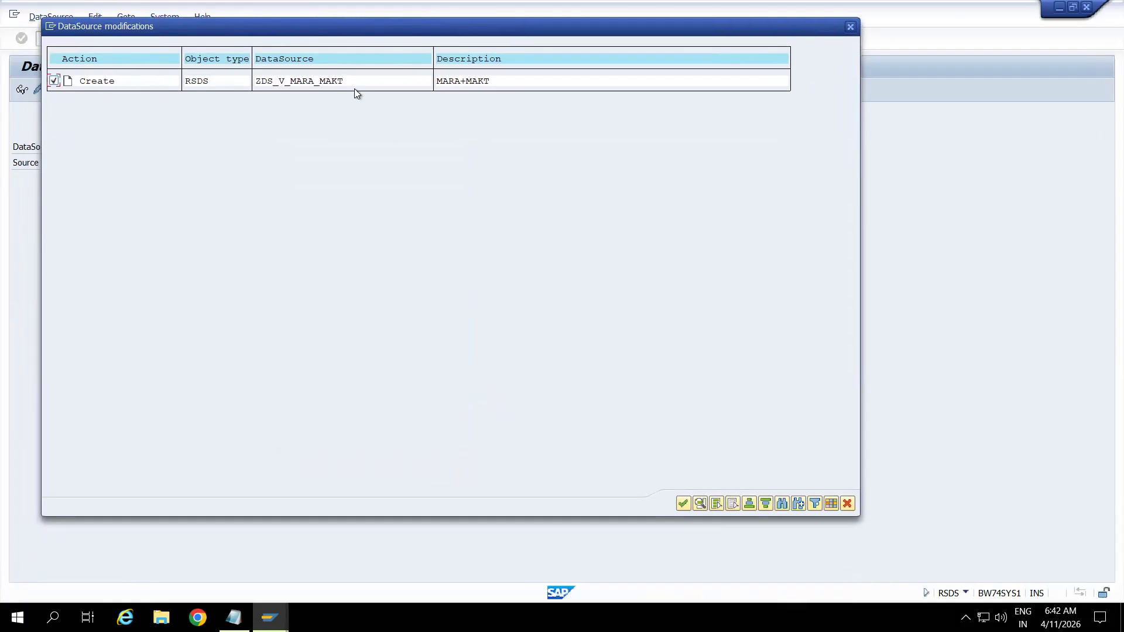
pyautogui.click(683, 504)
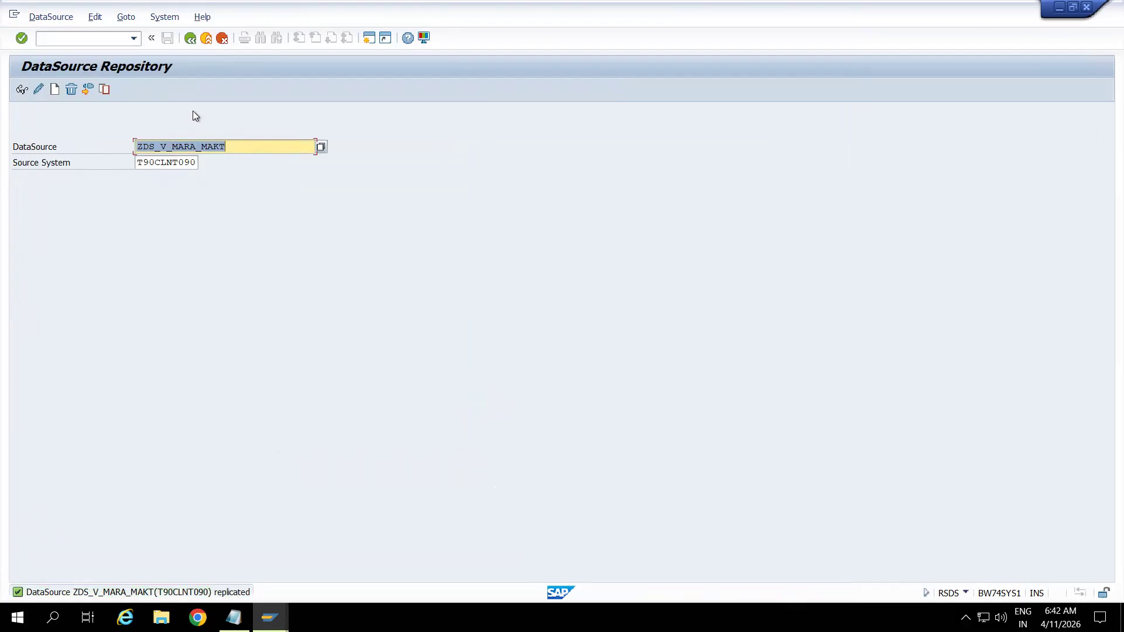
# Leave the DataSource Repository and open the Data Warehousing Workbench with transaction RSA1.
pyautogui.click(95, 41)
pyautogui.write('/n')
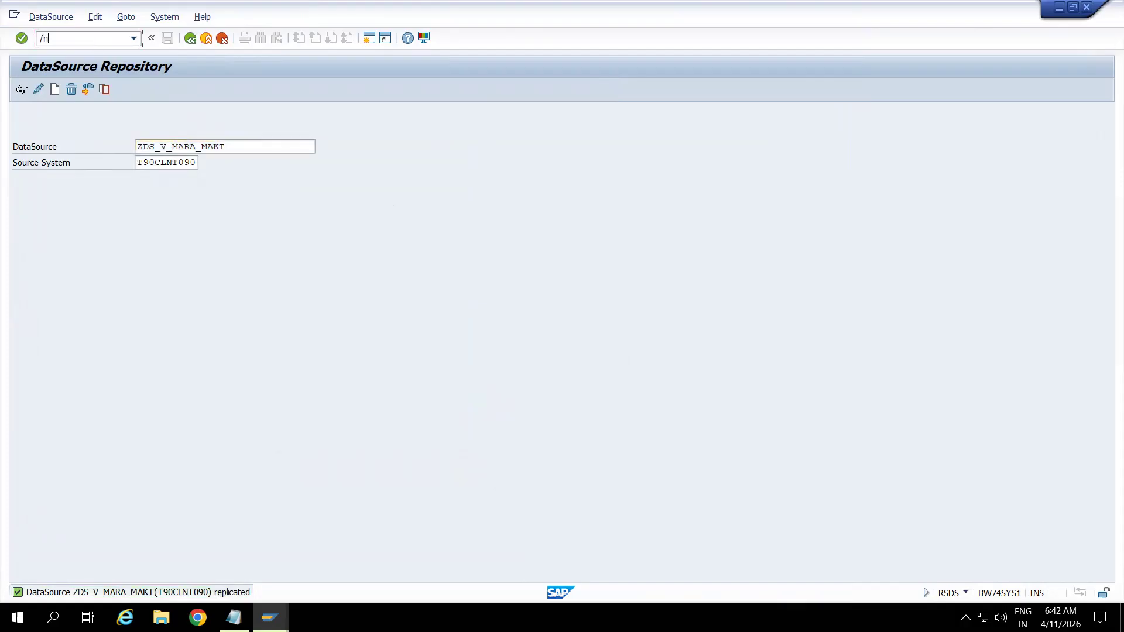
pyautogui.write('rsa1')
pyautogui.press('Return')
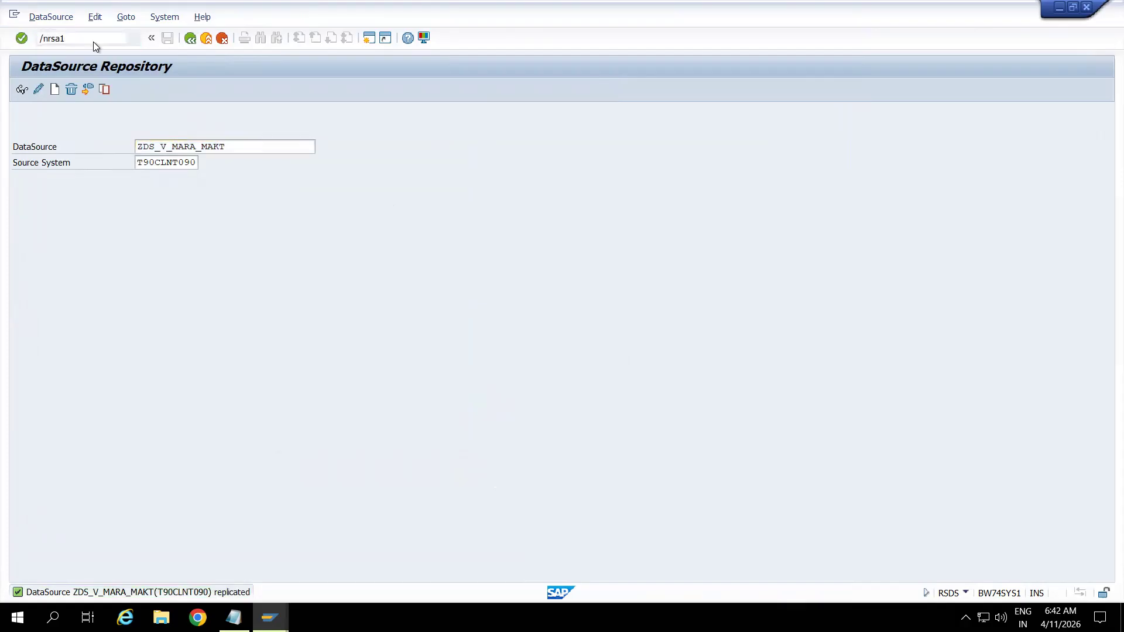
pyautogui.click(403, 419)
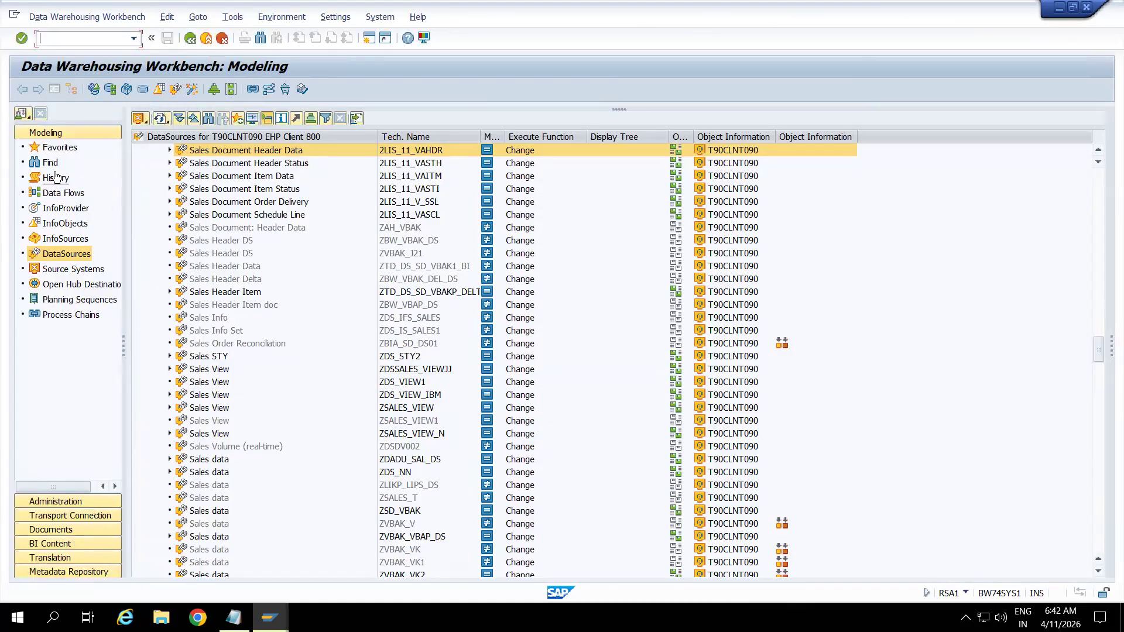
# Search the workbench for ZDS_V_MARA_MAKT, restricting the object types to DataSources.
pyautogui.click(51, 163)
pyautogui.write('ZDS_V_MARA_MAKT')
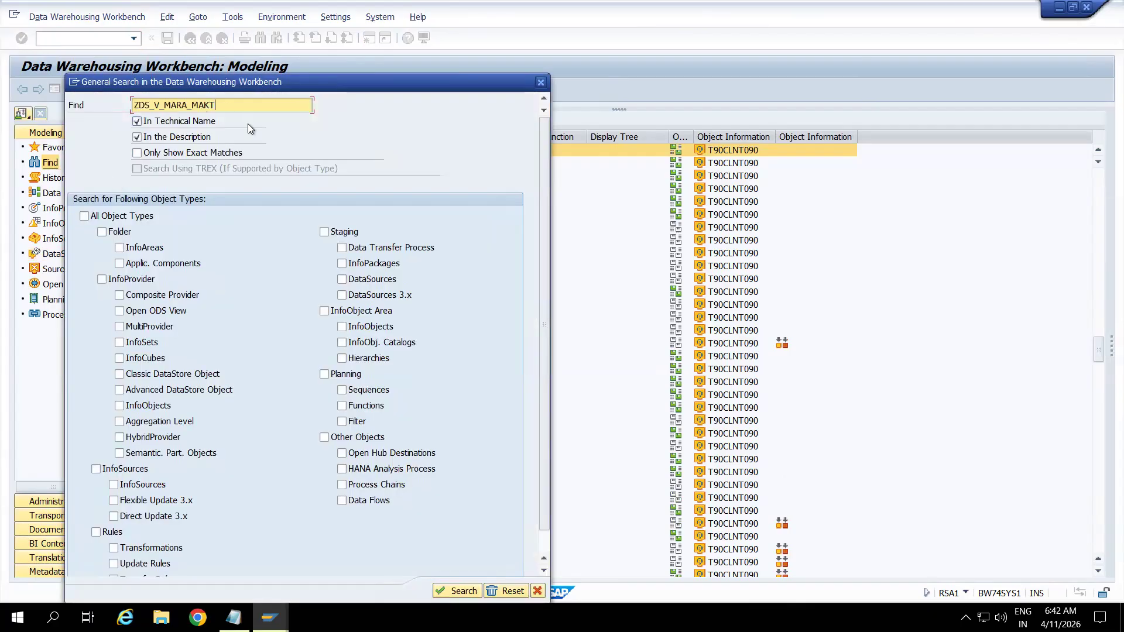
pyautogui.click(342, 279)
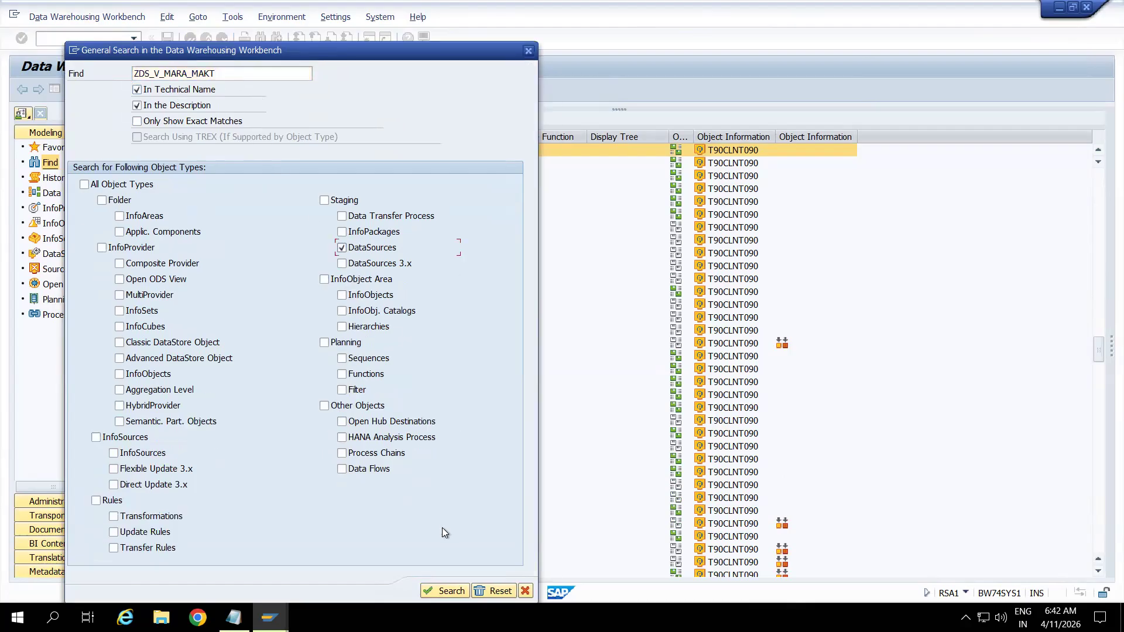
pyautogui.click(427, 590)
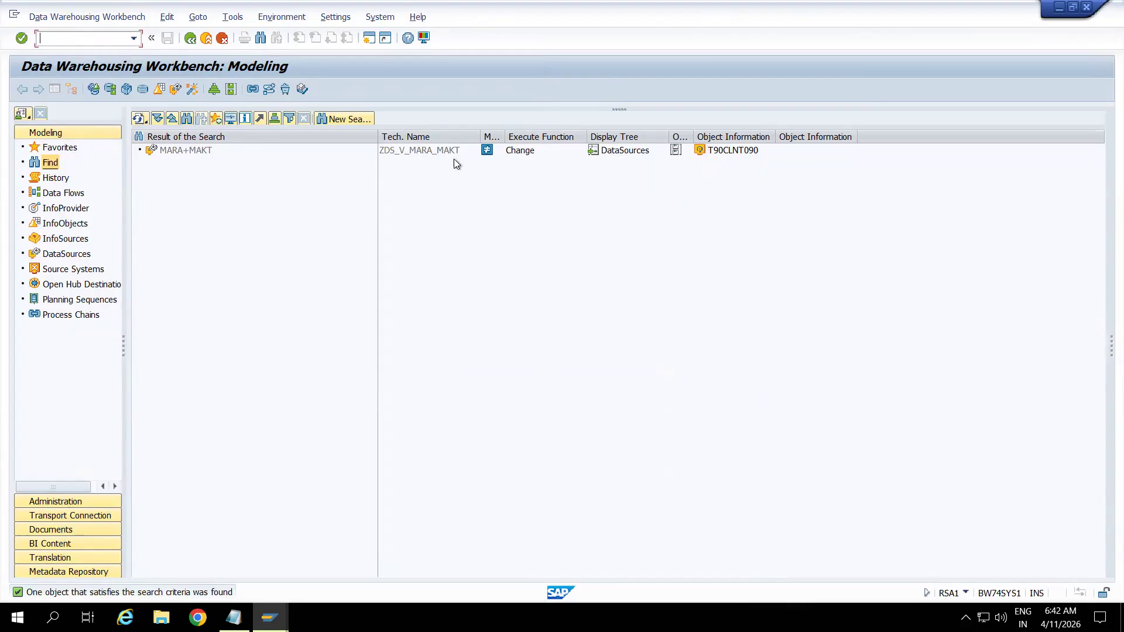
# Open the found MARA+MAKT DataSource in change mode, review its fields, activate it and return to the search result.
pyautogui.doubleClick(394, 151)
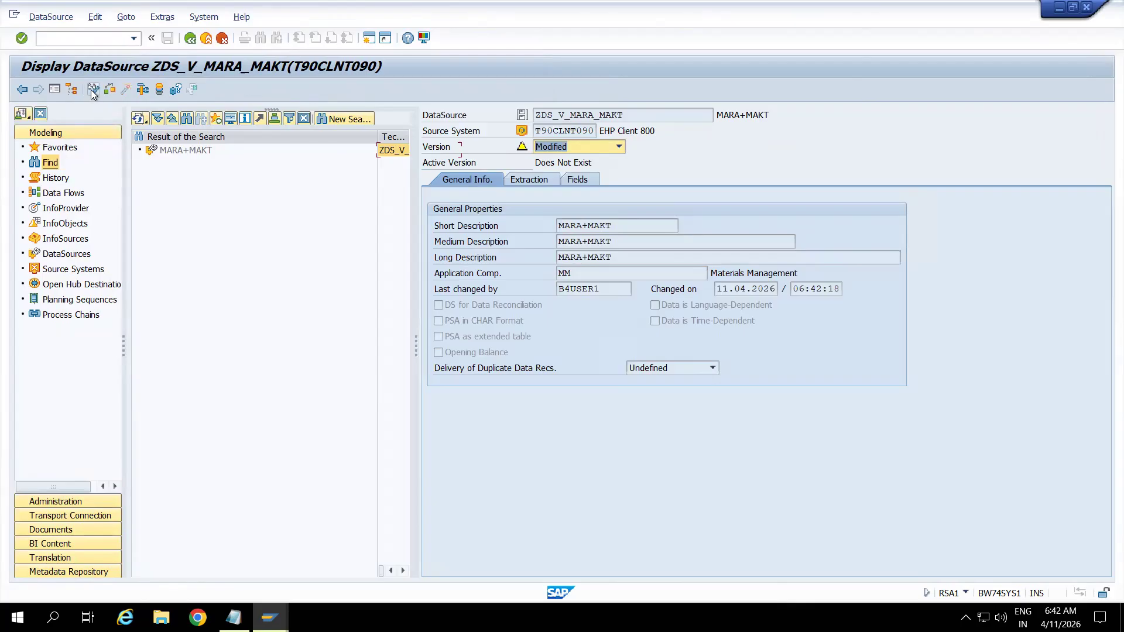
pyautogui.click(92, 90)
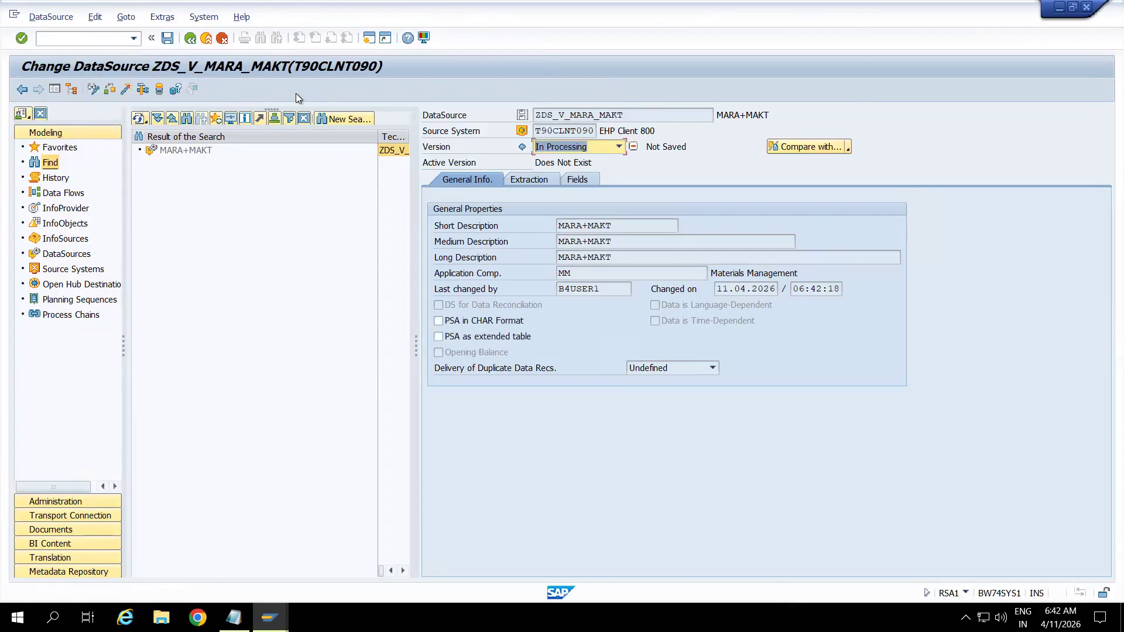
pyautogui.click(577, 180)
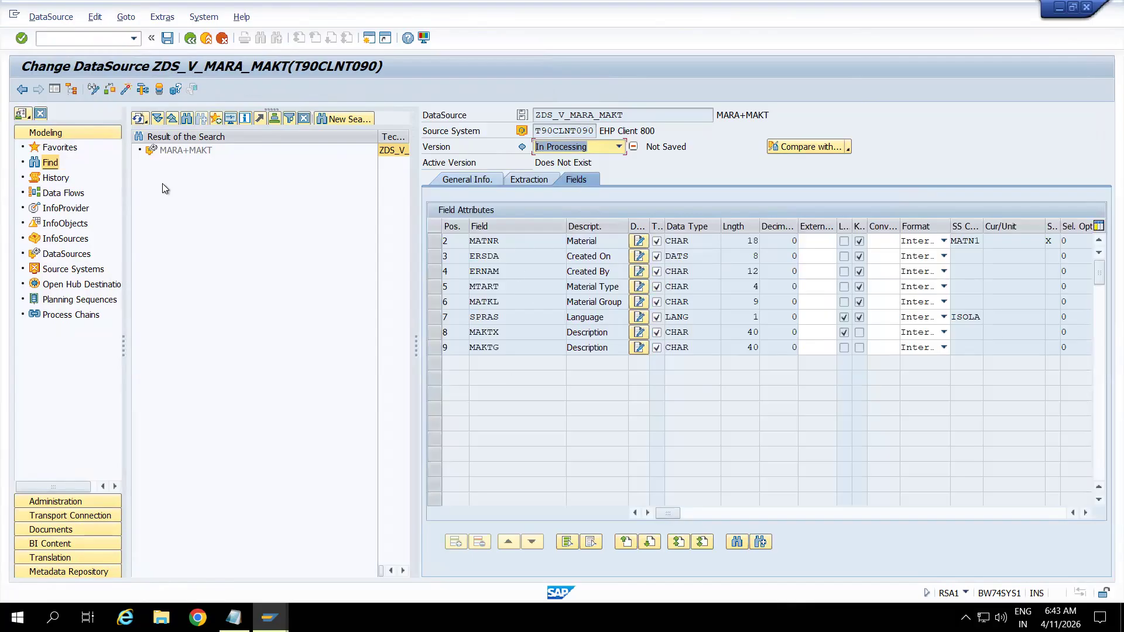
pyautogui.click(125, 90)
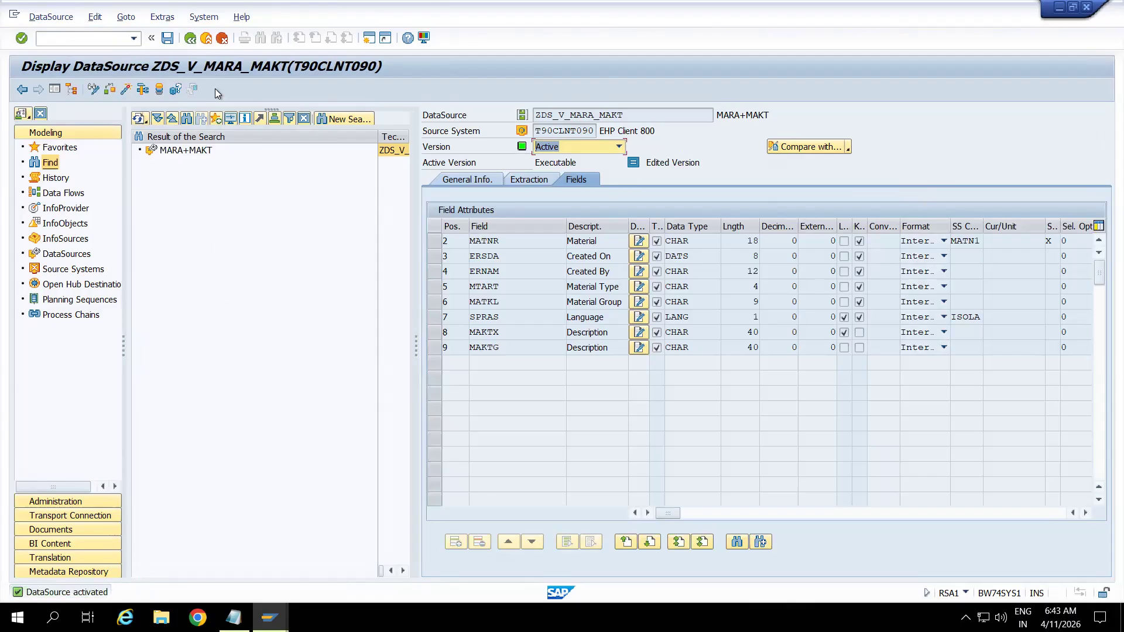
pyautogui.click(205, 39)
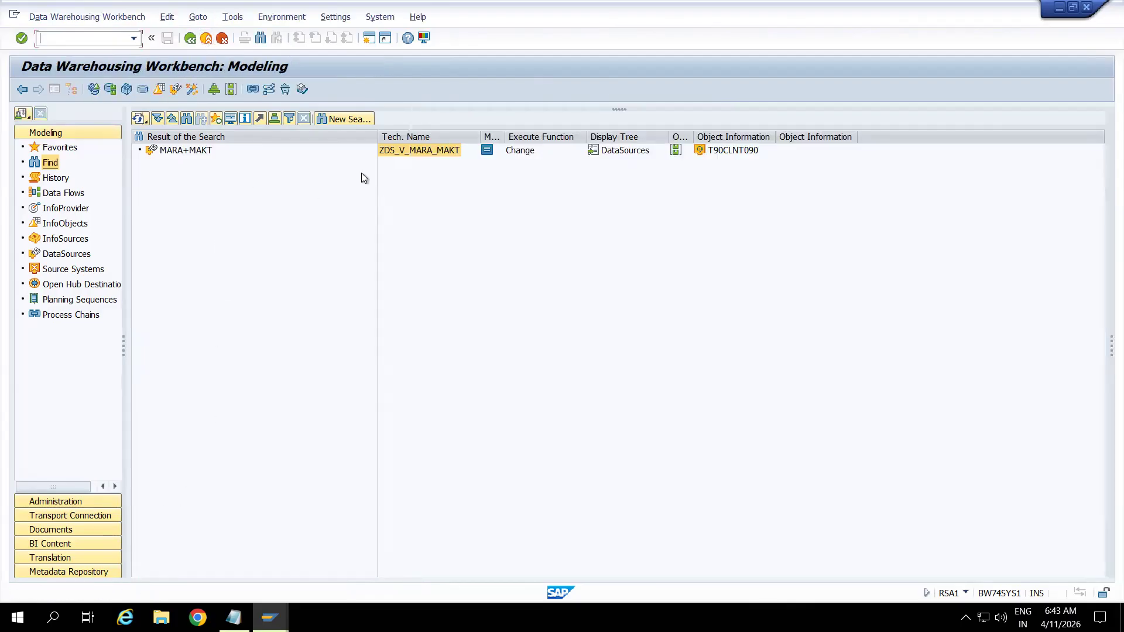
# Display the technical attributes of the MARA+MAKT DataSource to check its generated objects and PSA table, then return to the search result.
pyautogui.doubleClick(183, 151)
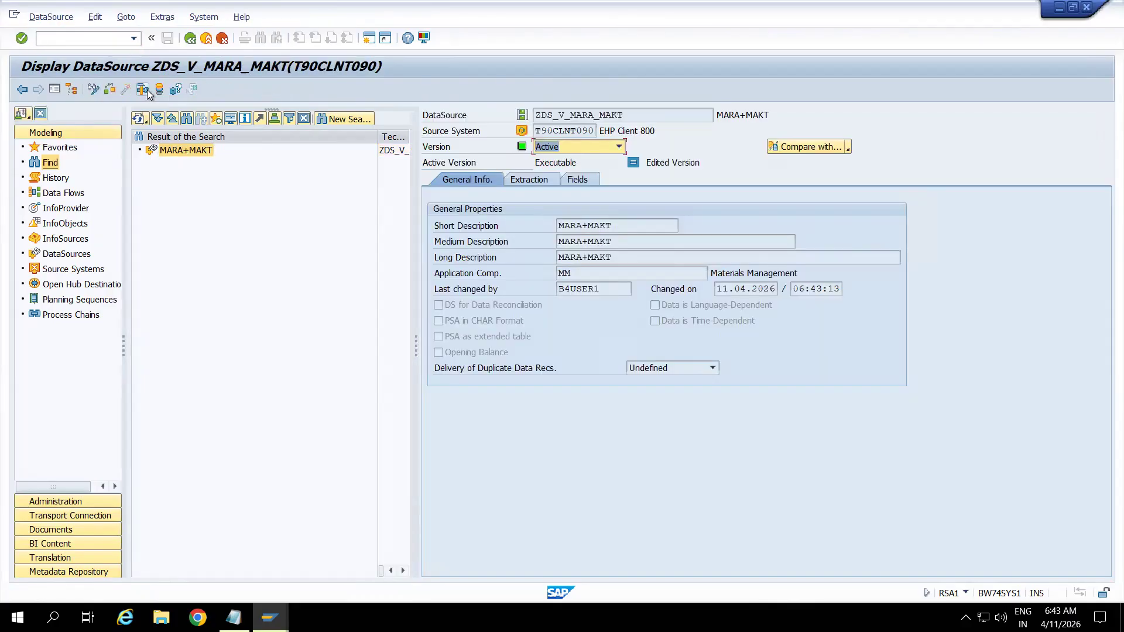
pyautogui.click(145, 90)
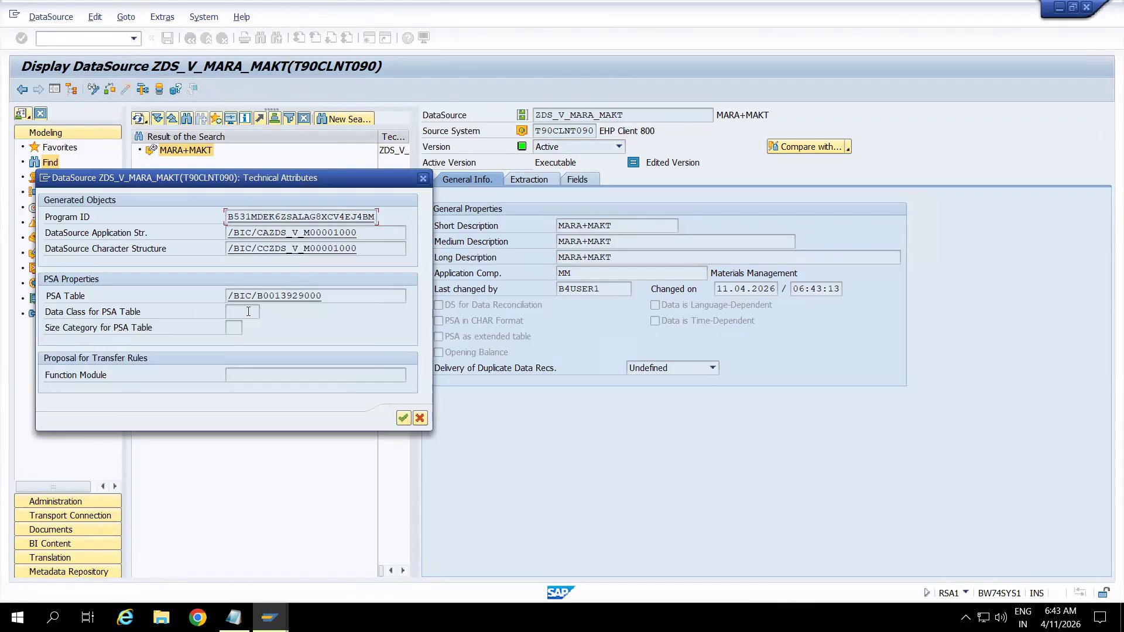
pyautogui.click(423, 178)
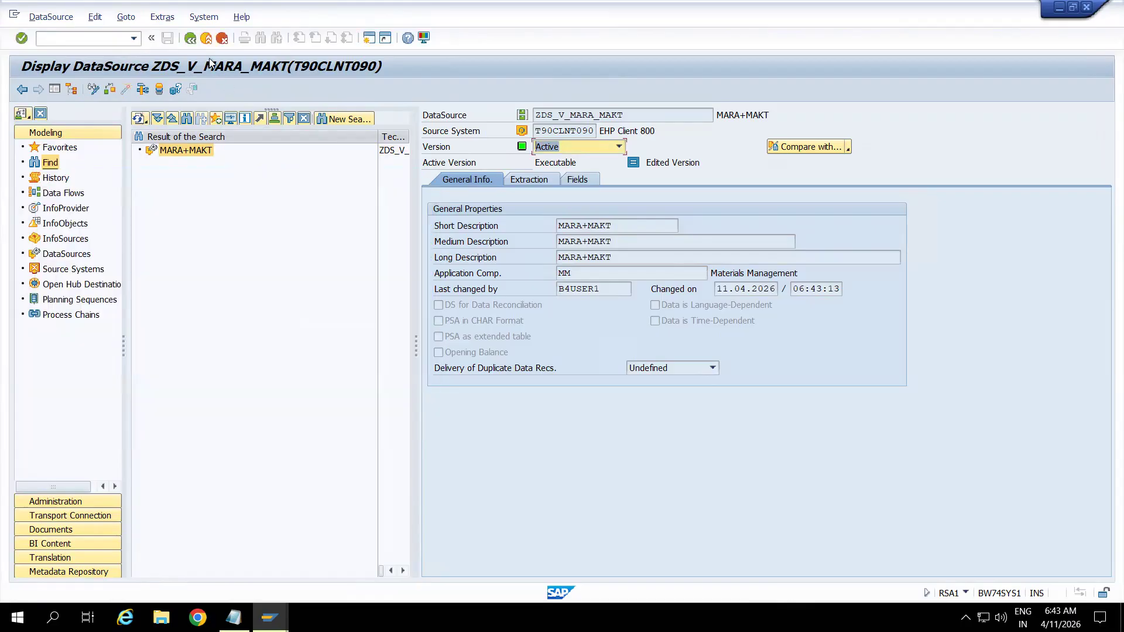
pyautogui.click(206, 38)
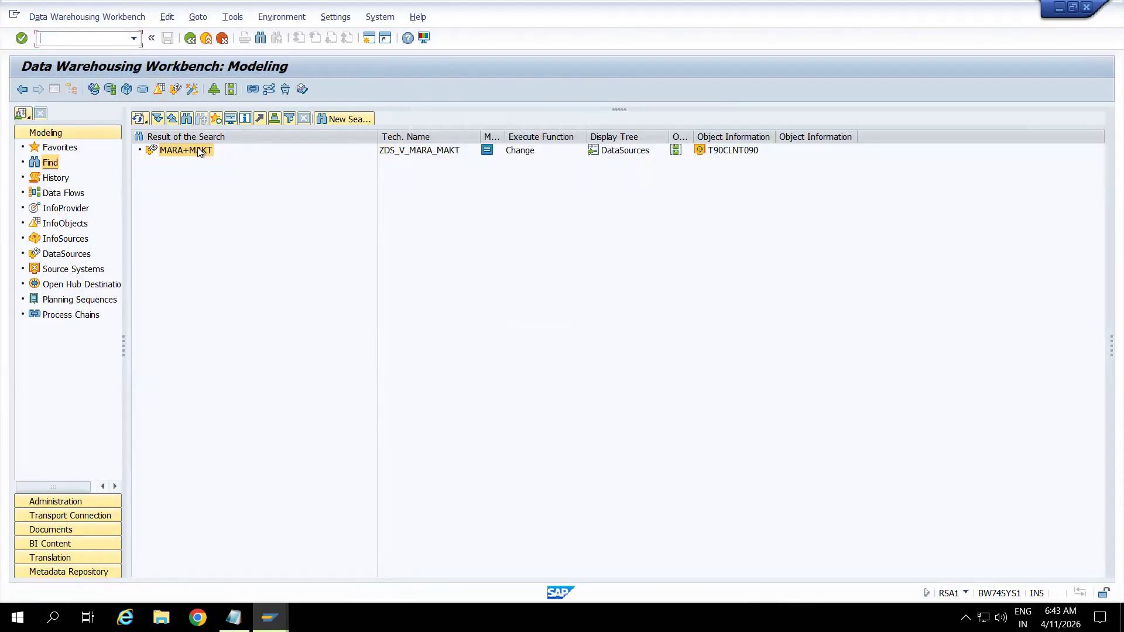
# Create an InfoPackage with the description Full for the MARA+MAKT DataSource.
pyautogui.rightClick(199, 148)
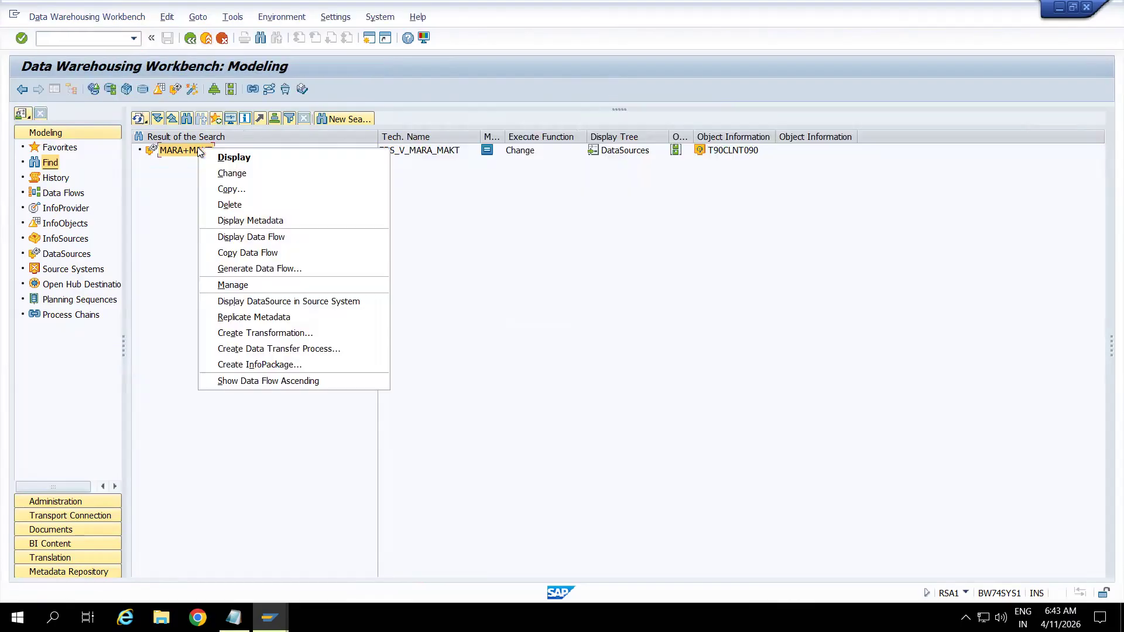
pyautogui.click(258, 364)
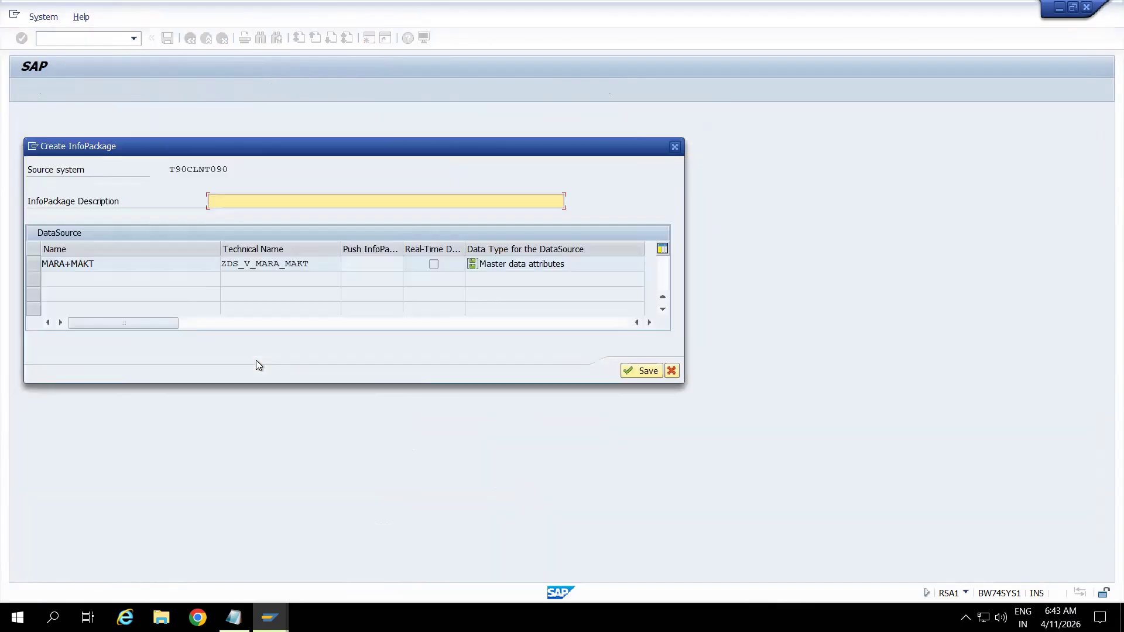
pyautogui.write('Full')
pyautogui.press('Return')
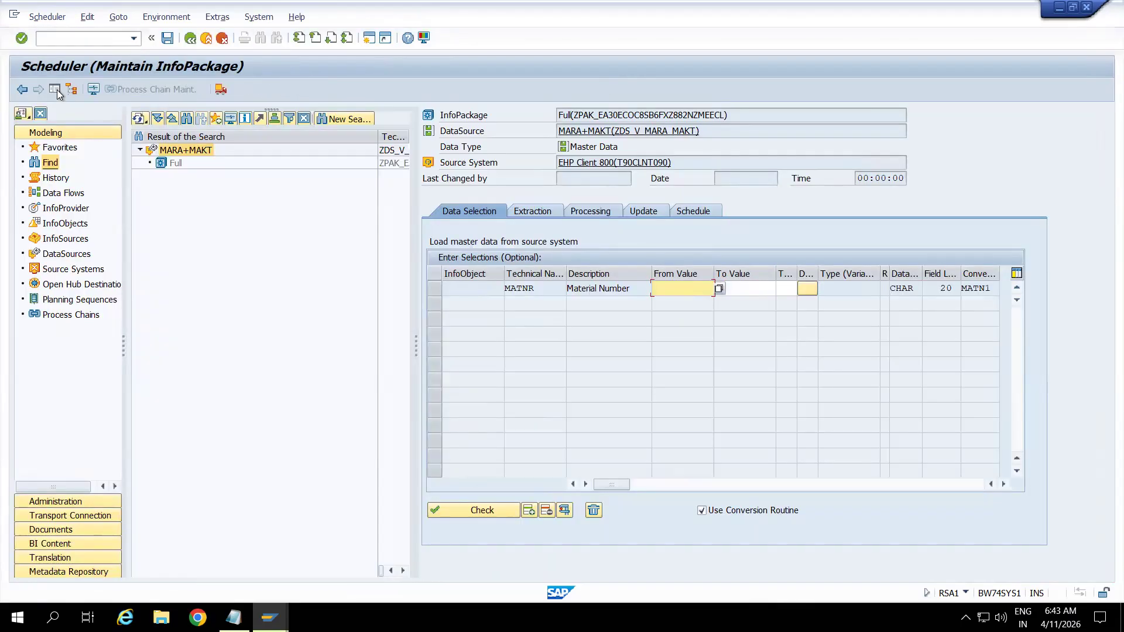
# Hide the navigation area and start the Full InfoPackage's data load immediately from its scheduling settings.
pyautogui.click(56, 89)
pyautogui.click(250, 215)
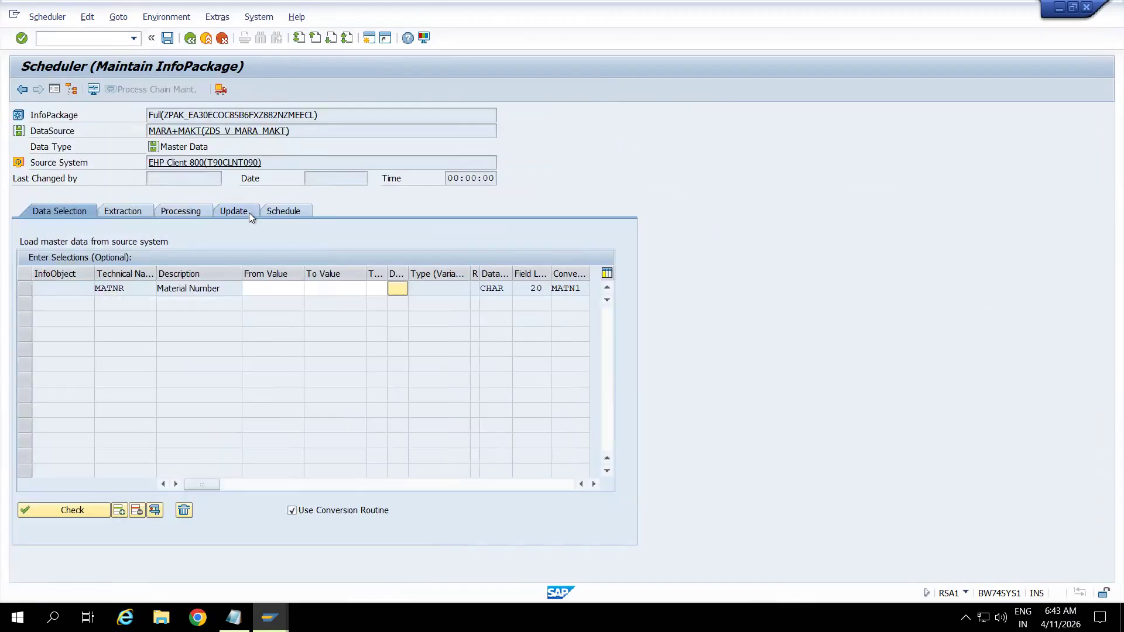
pyautogui.click(282, 211)
pyautogui.click(132, 351)
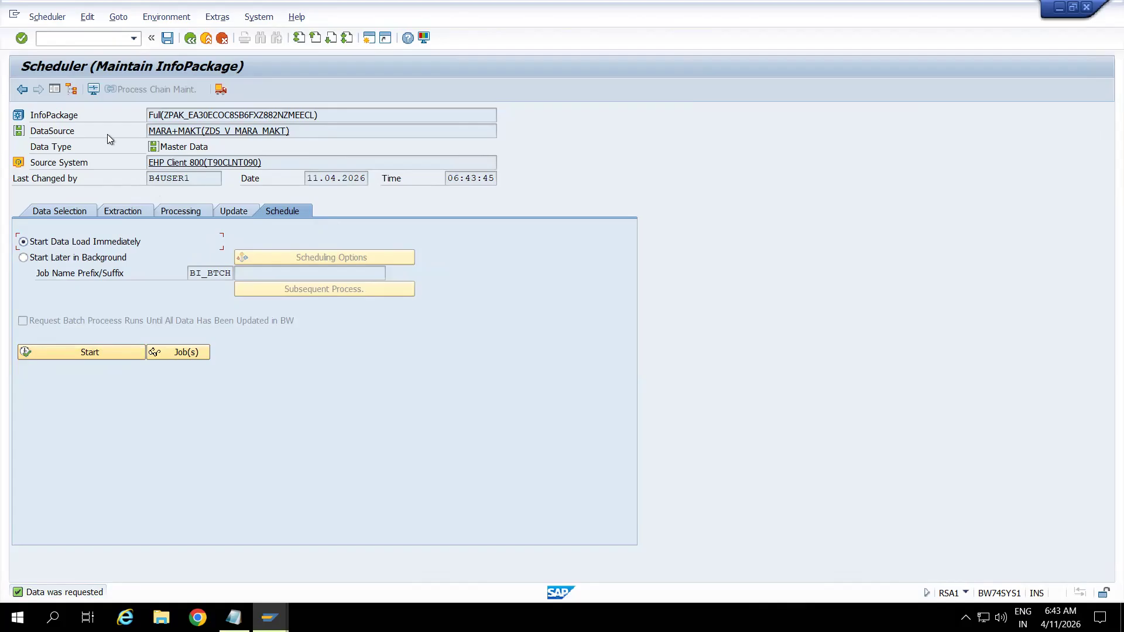
# Open the monitor for the Full InfoPackage and examine the load request's status and current processing step.
pyautogui.click(93, 89)
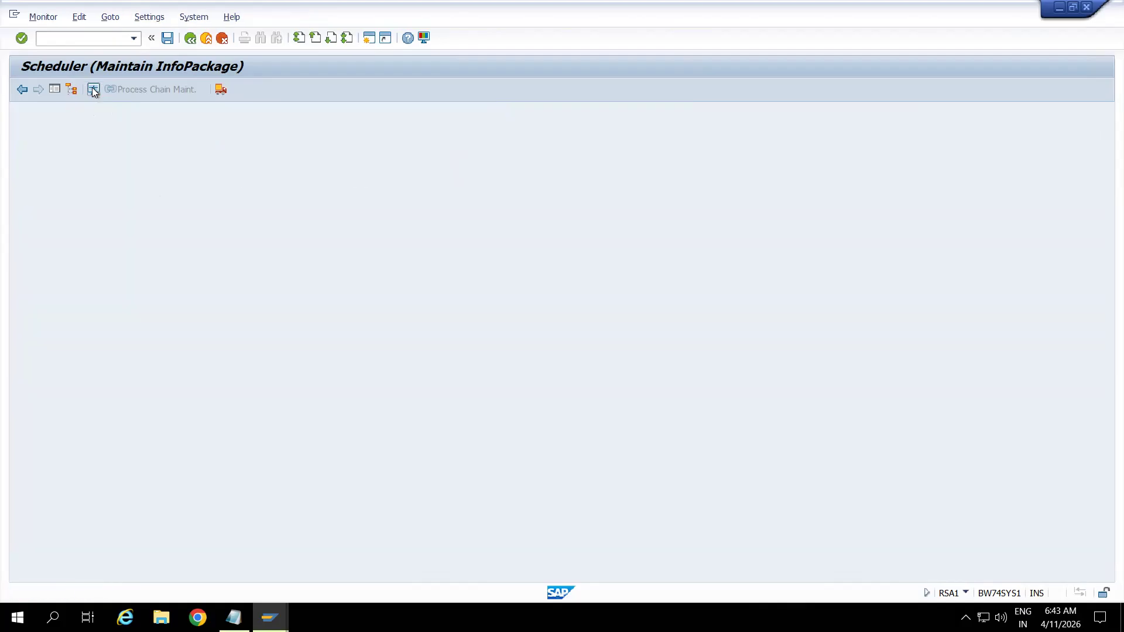
pyautogui.click(171, 181)
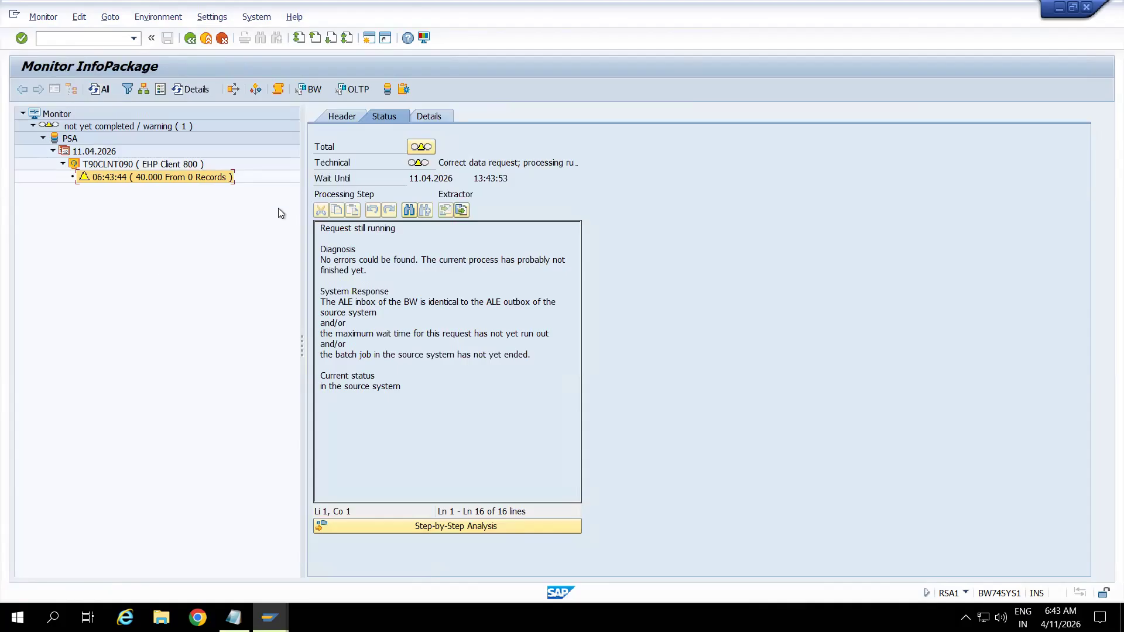
pyautogui.moveTo(478, 194); pyautogui.dragTo(436, 196)
pyautogui.click(484, 196)
# Refresh the InfoPackage monitor until the load request finishes, checking its status and record count along the way.
pyautogui.click(94, 90)
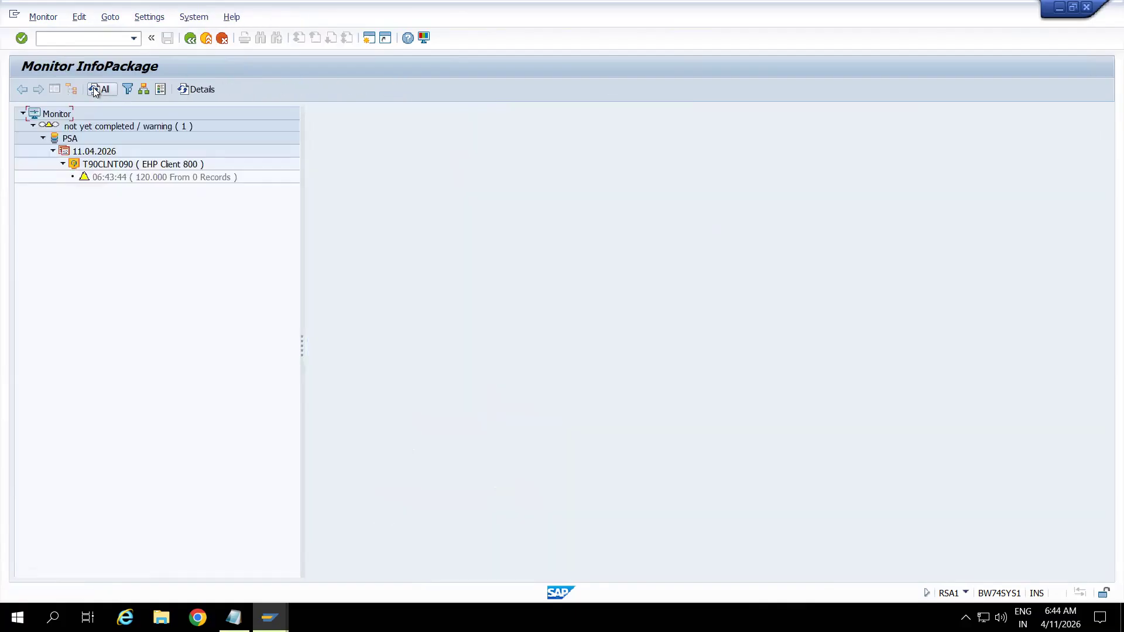
pyautogui.click(160, 178)
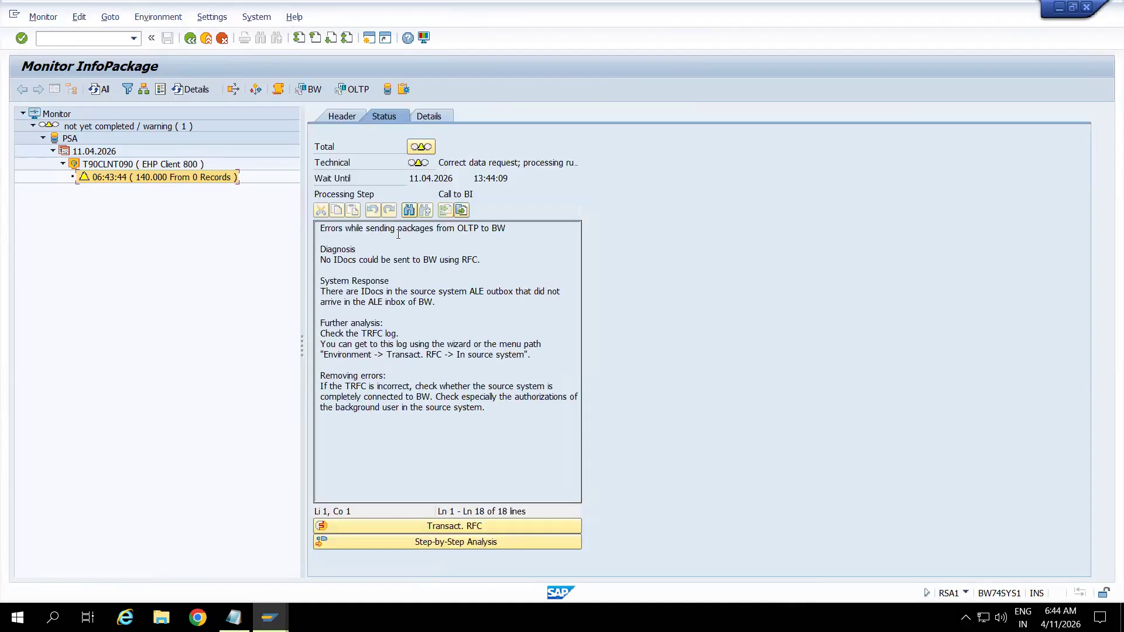
pyautogui.moveTo(475, 194); pyautogui.dragTo(436, 194)
pyautogui.click(94, 91)
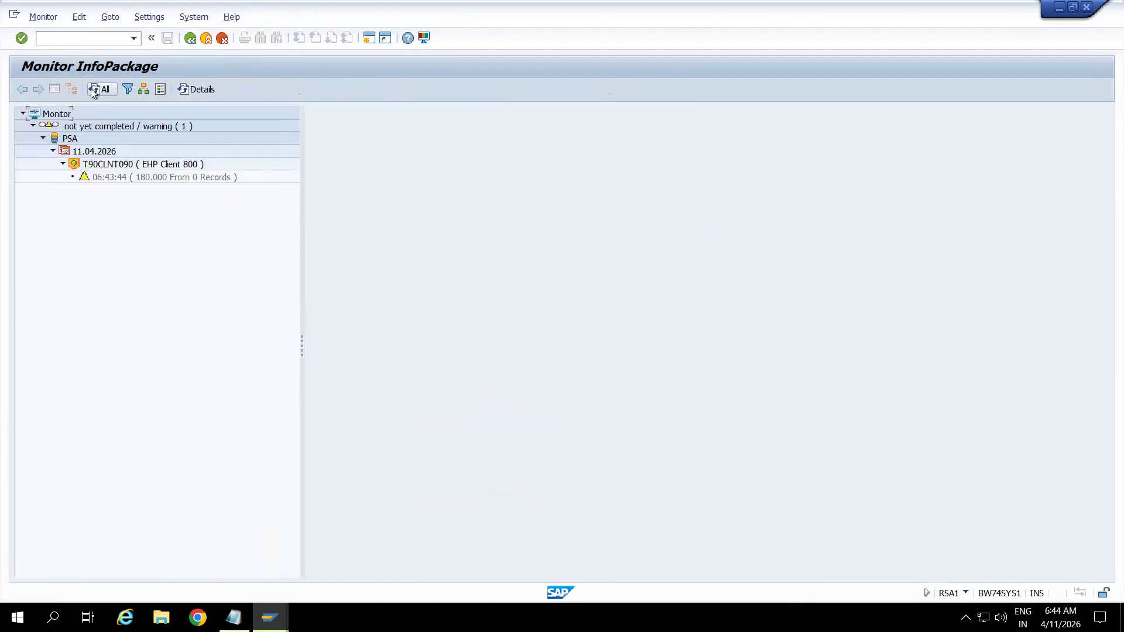
pyautogui.click(181, 178)
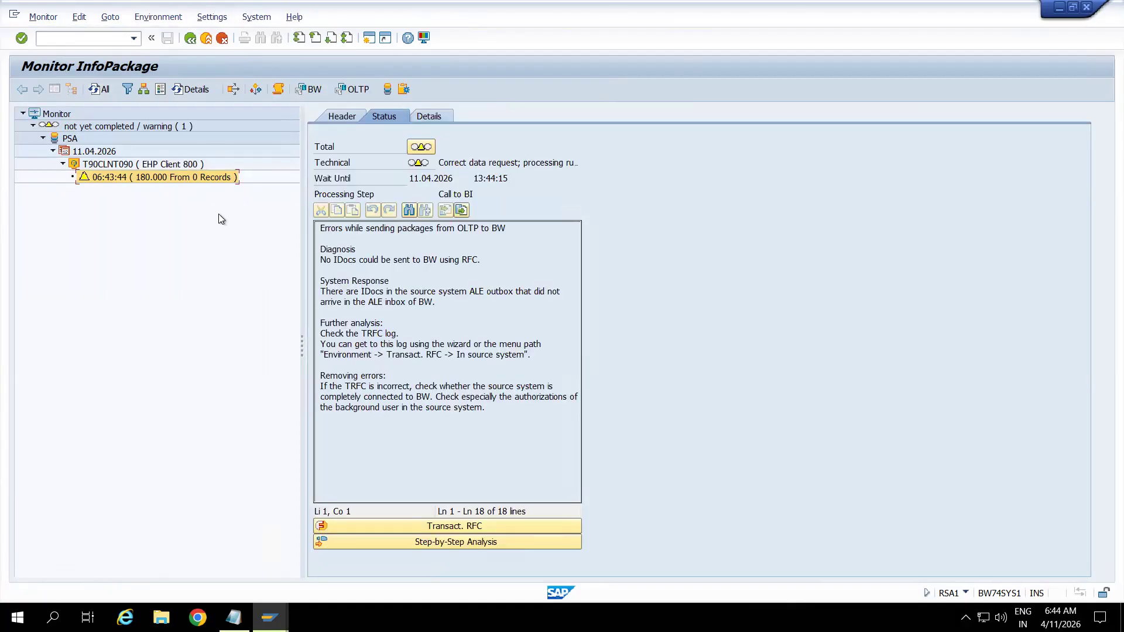
pyautogui.click(100, 89)
pyautogui.click(100, 90)
pyautogui.click(99, 90)
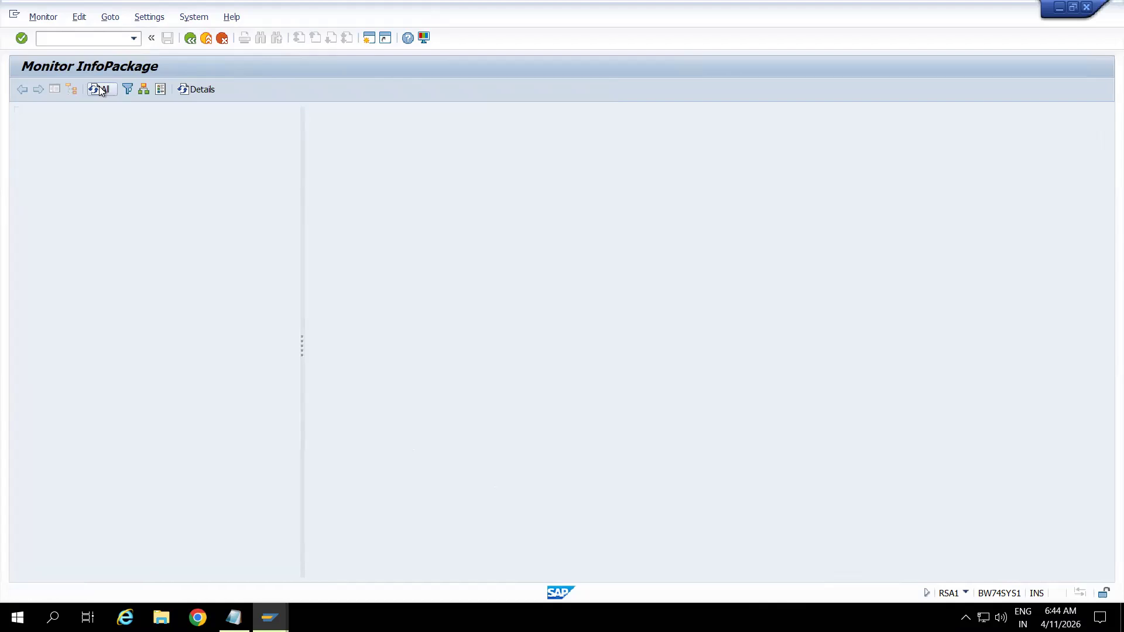
pyautogui.click(100, 89)
pyautogui.click(99, 90)
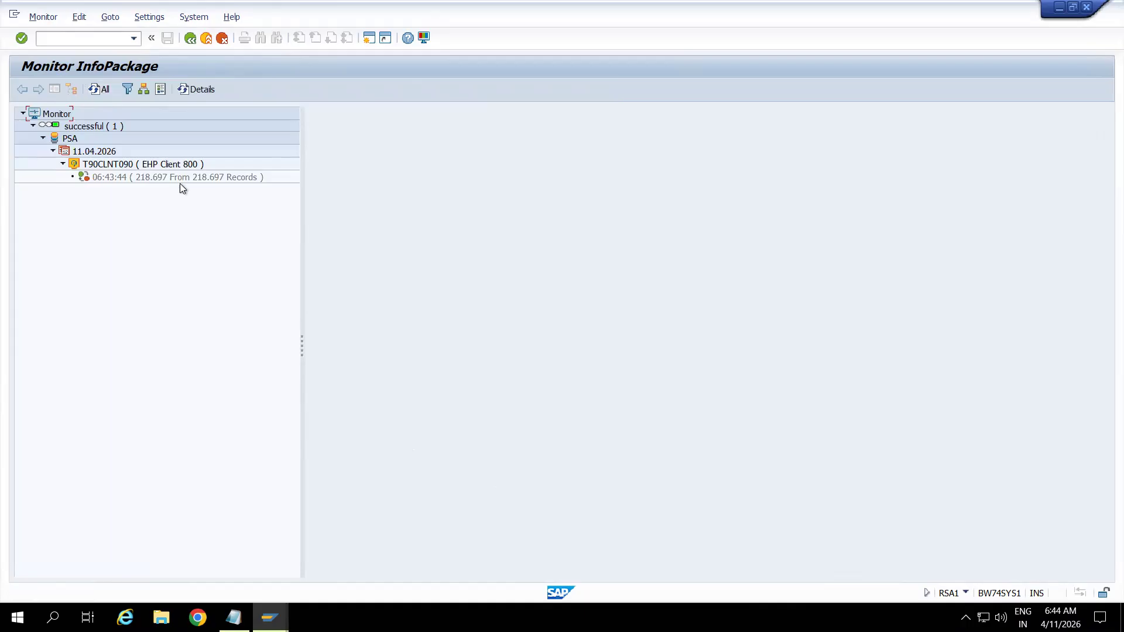
pyautogui.click(210, 179)
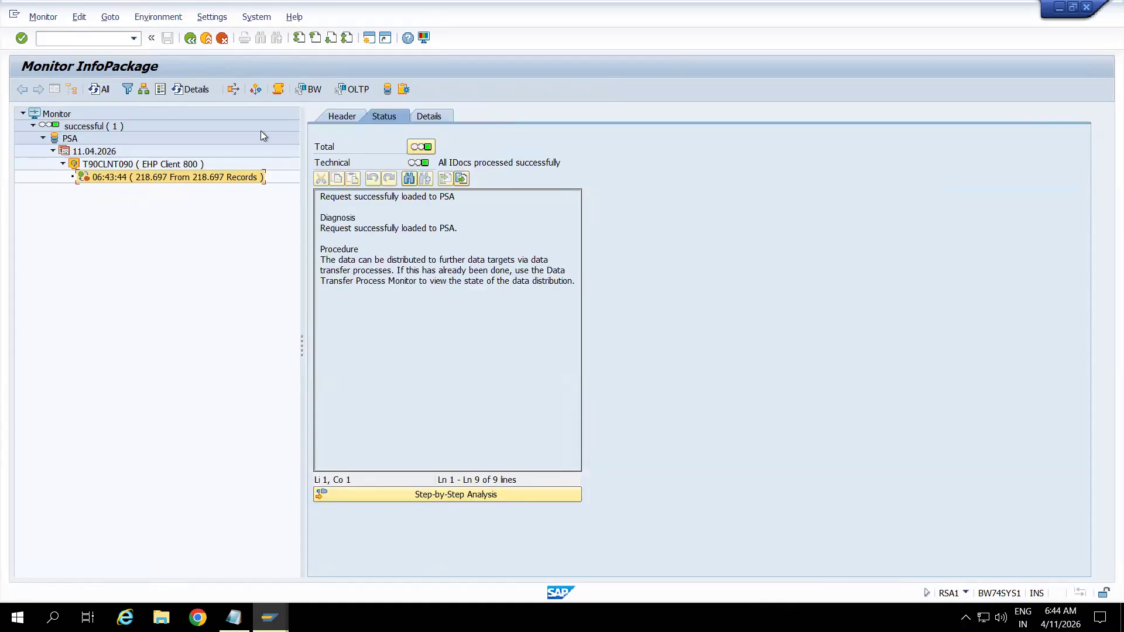
# Review the load request's header information and its record check per data package.
pyautogui.click(346, 116)
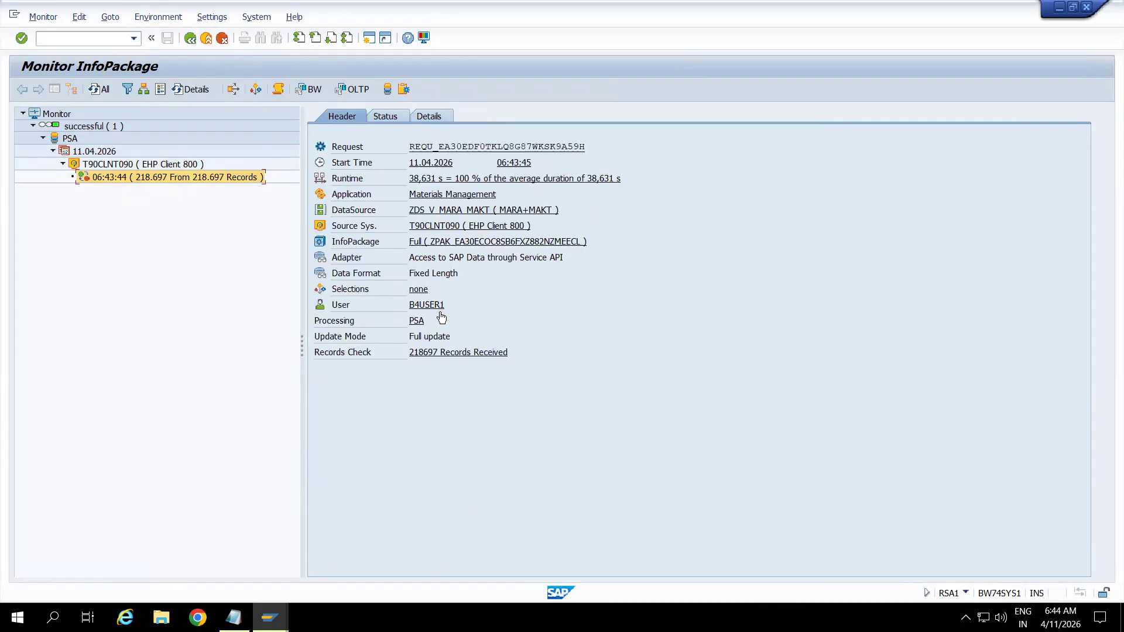
pyautogui.click(446, 352)
pyautogui.moveTo(399, 121); pyautogui.dragTo(703, 101)
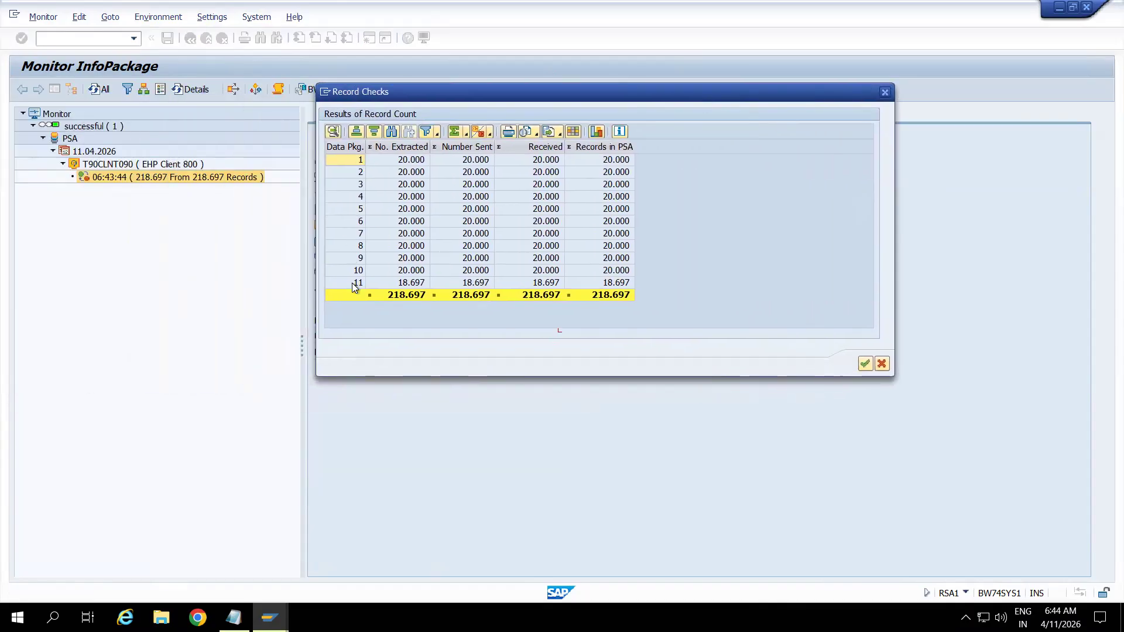
pyautogui.click(881, 363)
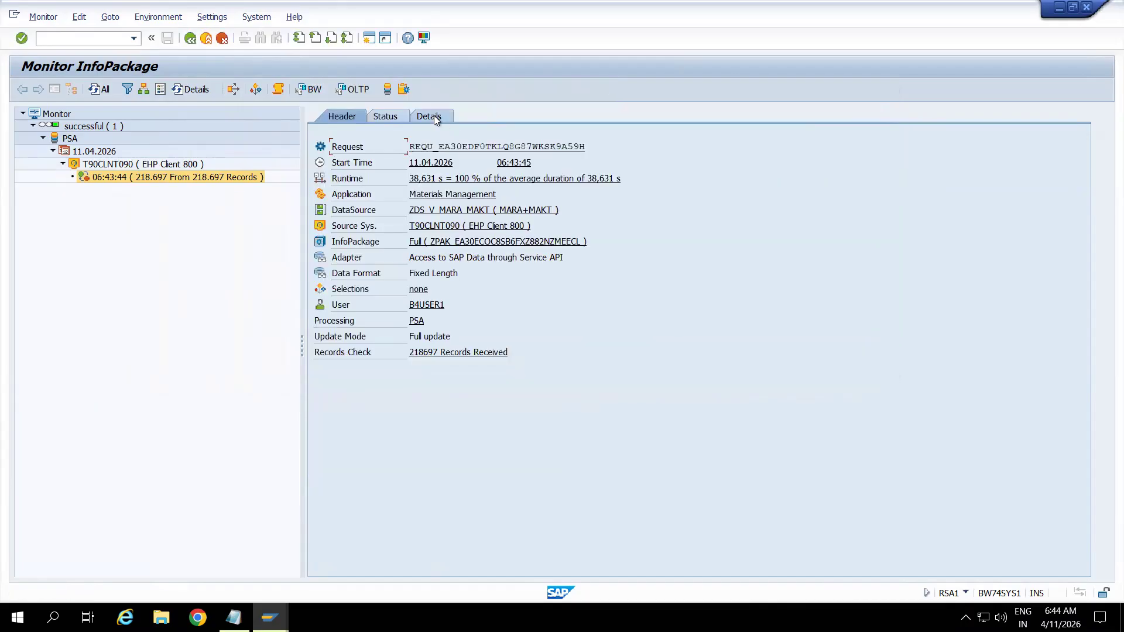
# Examine the request's processing details, including inbound processing, PSA update and processing end for data package 1.
pyautogui.click(437, 119)
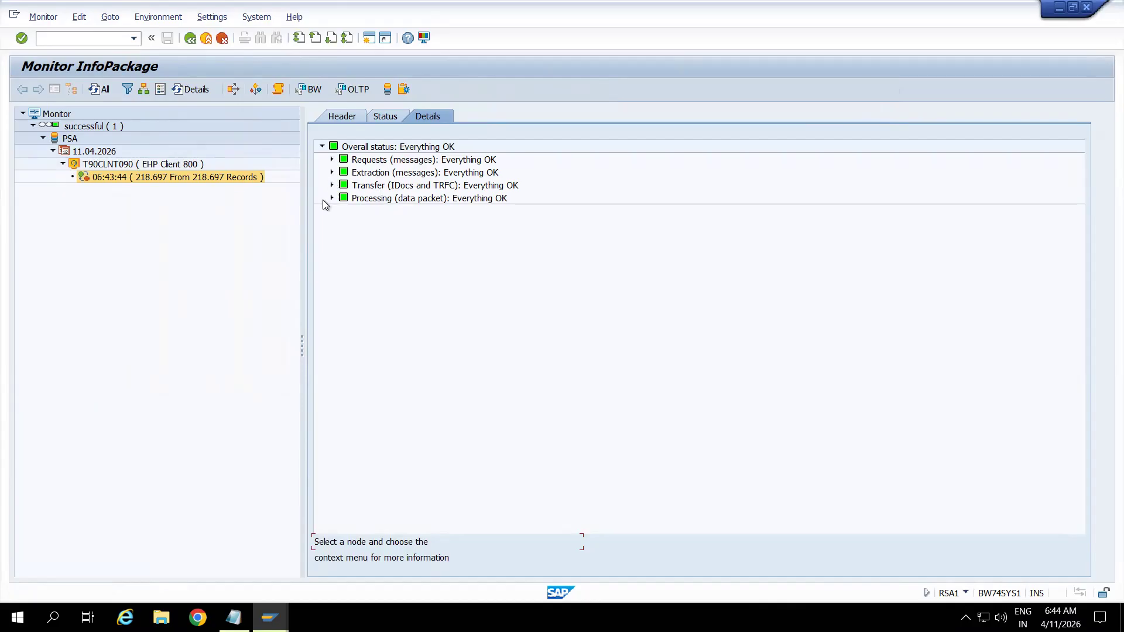
pyautogui.click(331, 198)
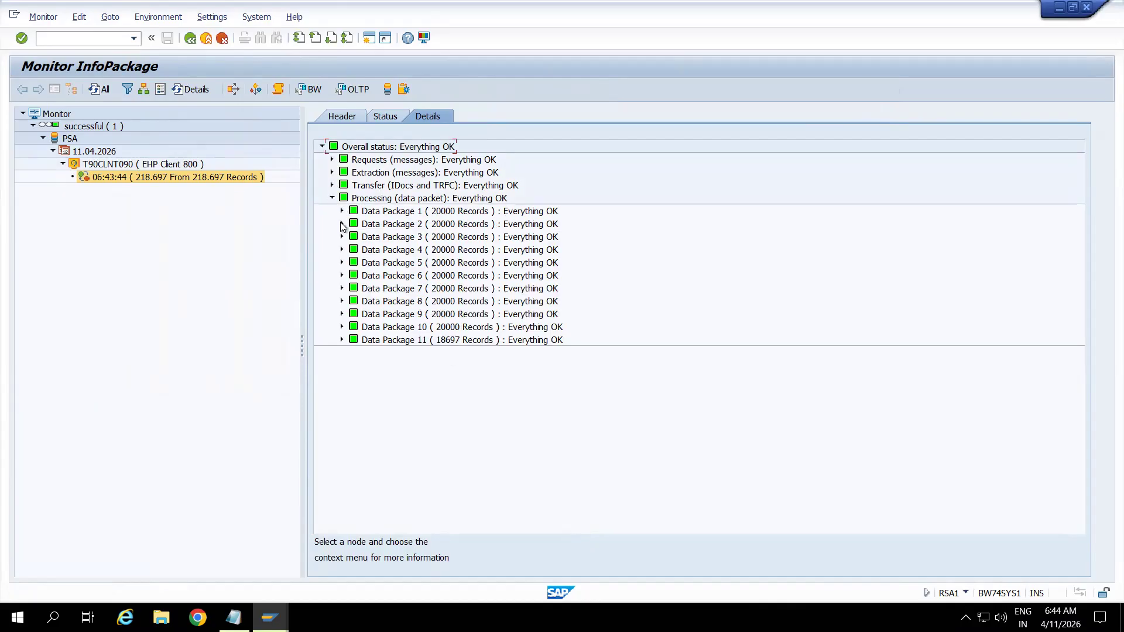
pyautogui.click(332, 199)
pyautogui.click(331, 199)
pyautogui.click(341, 212)
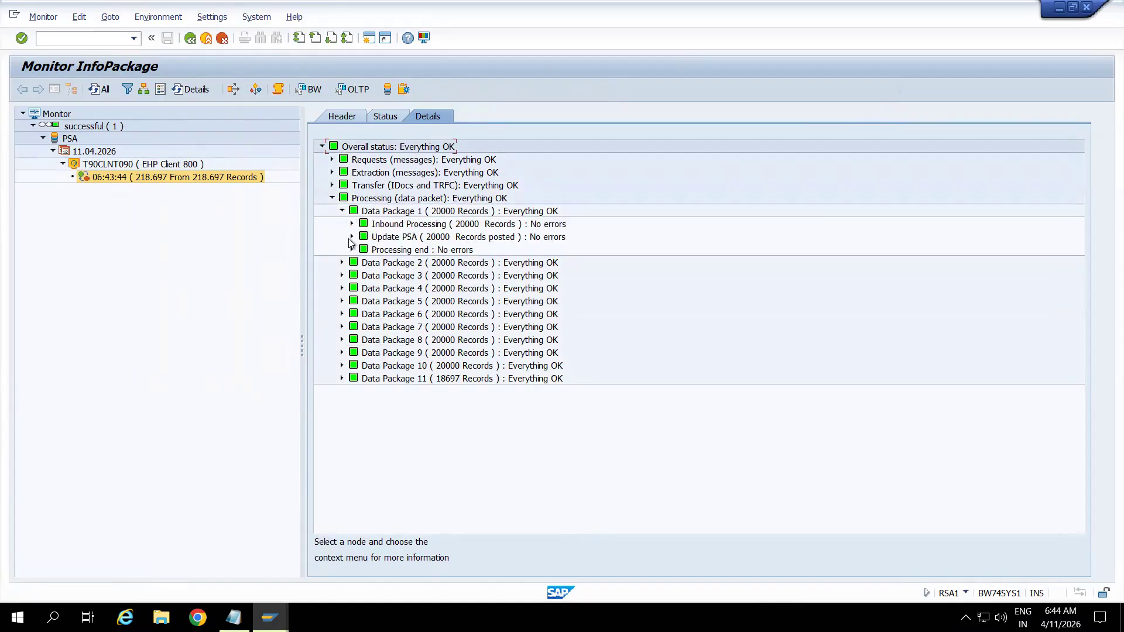
pyautogui.click(351, 228)
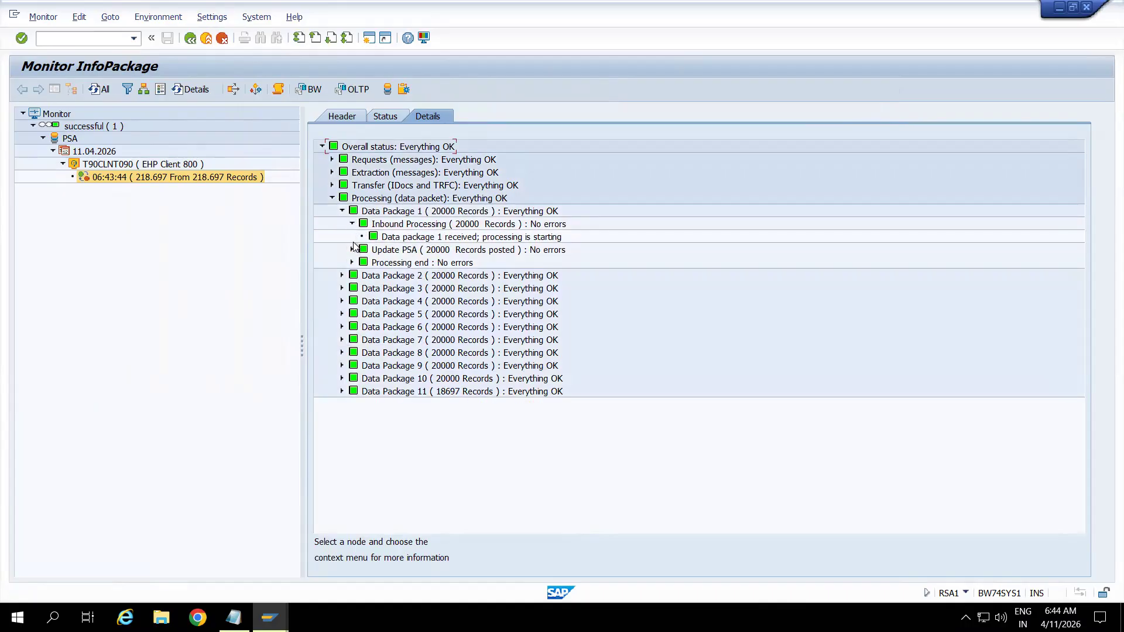
pyautogui.click(352, 250)
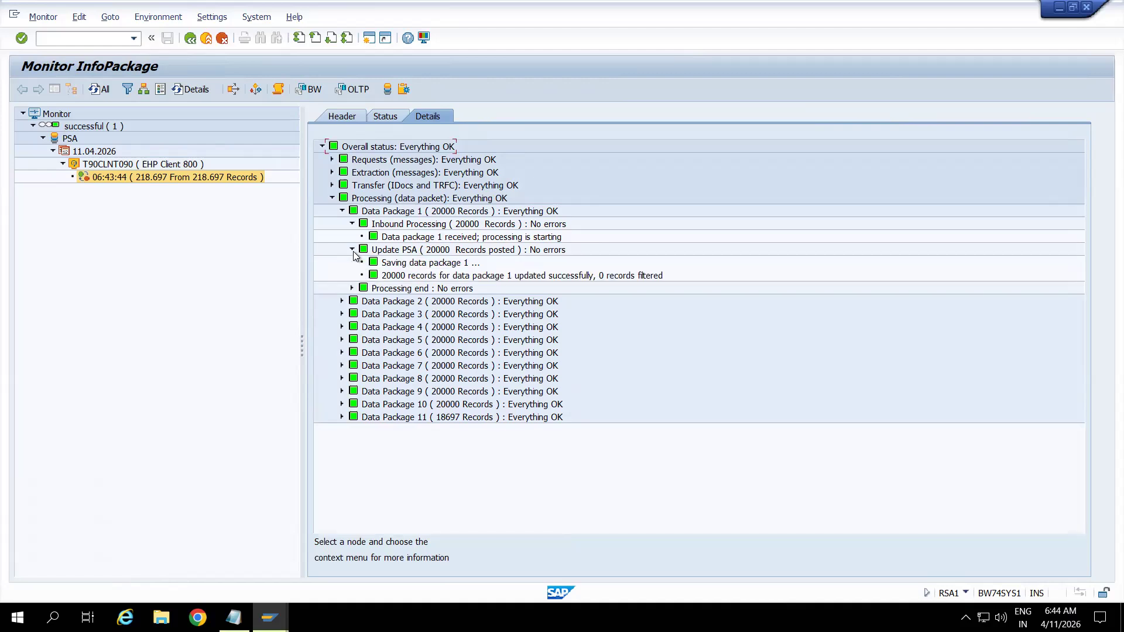
pyautogui.click(359, 289)
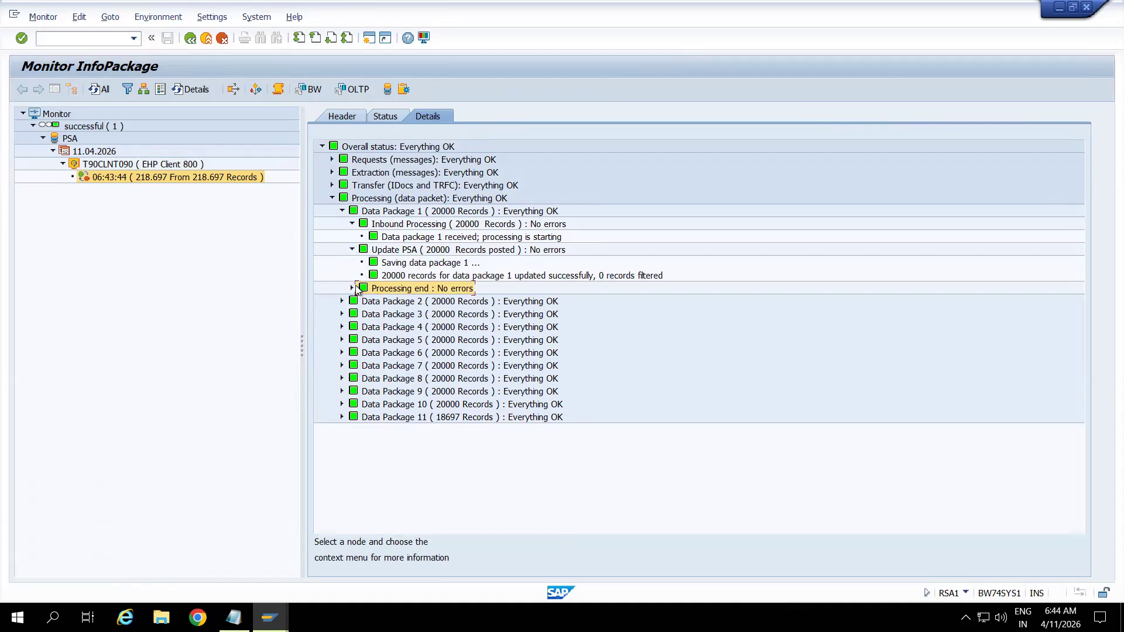
pyautogui.click(351, 288)
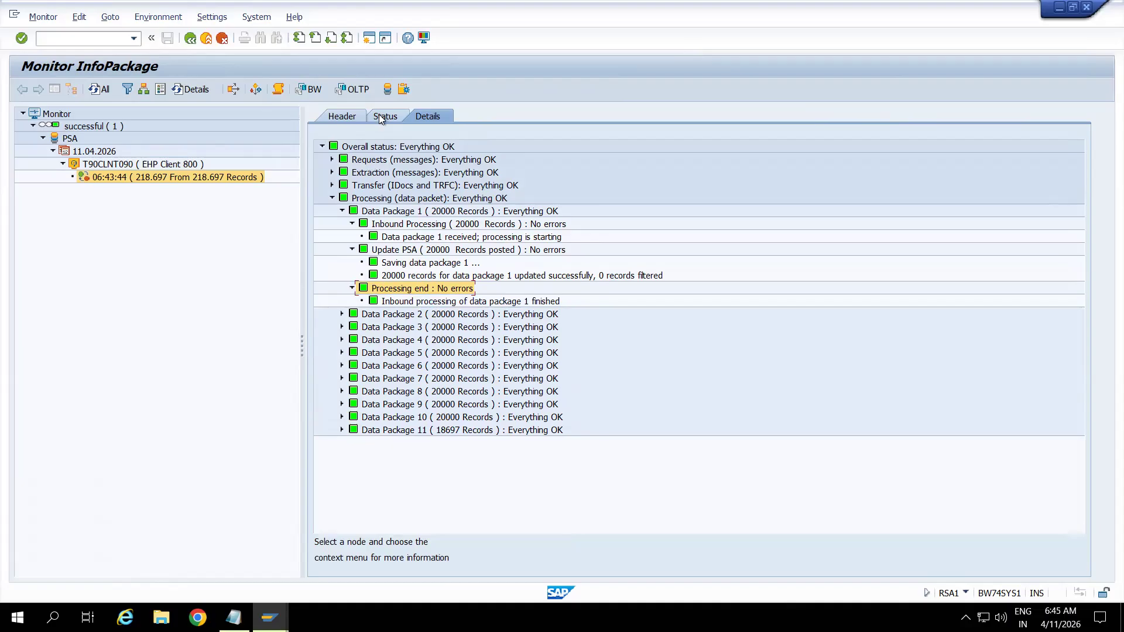
# Display the PSA data of all data packages with the number of records set to 250000.
pyautogui.click(387, 88)
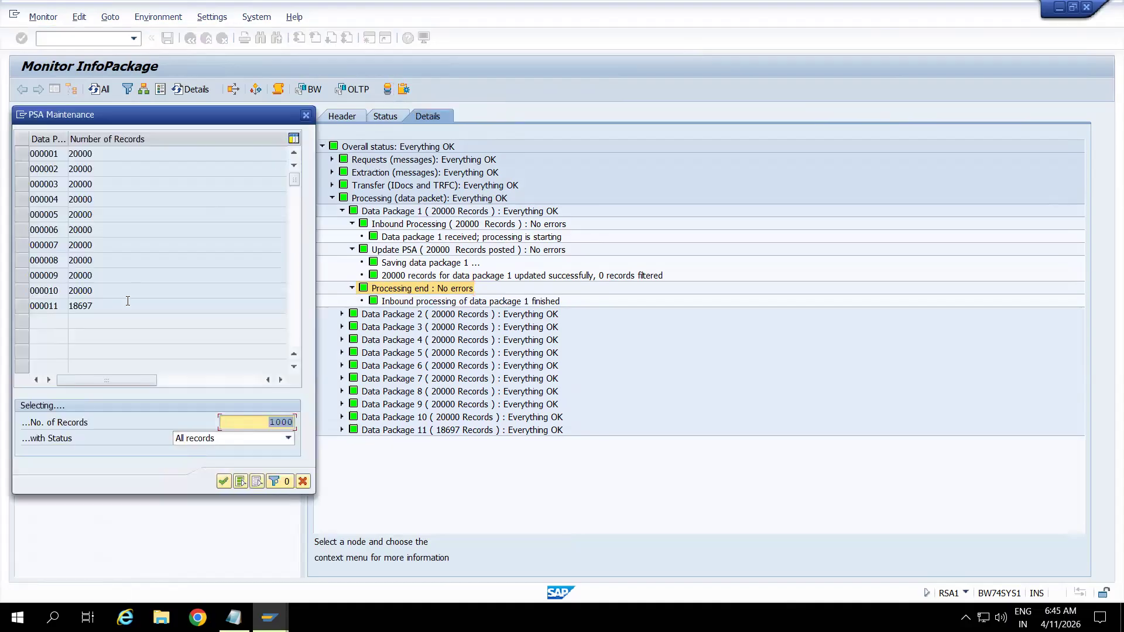
pyautogui.click(241, 480)
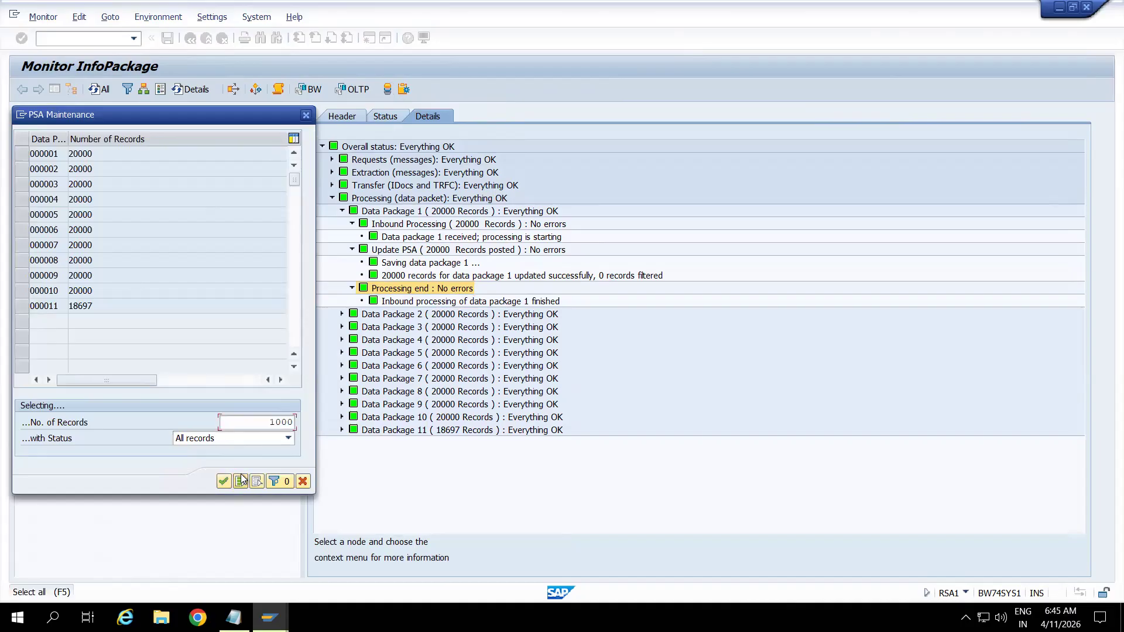
pyautogui.click(255, 419)
pyautogui.press('Delete')
pyautogui.press('Delete')
pyautogui.press('Delete')
pyautogui.press('Delete')
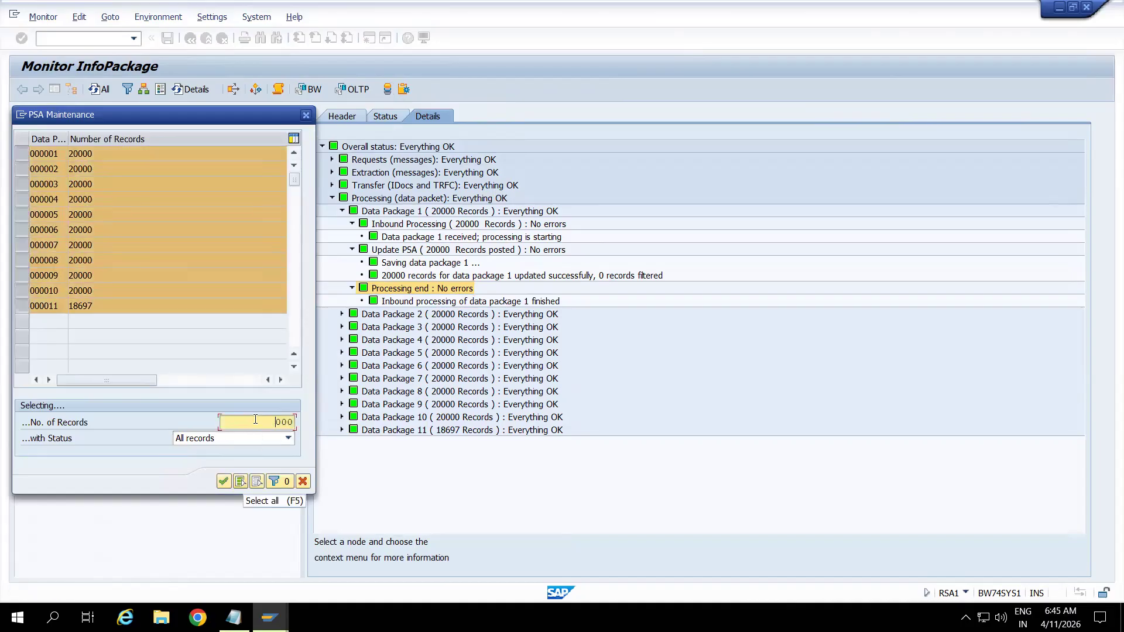
pyautogui.write('250000')
pyautogui.click(224, 481)
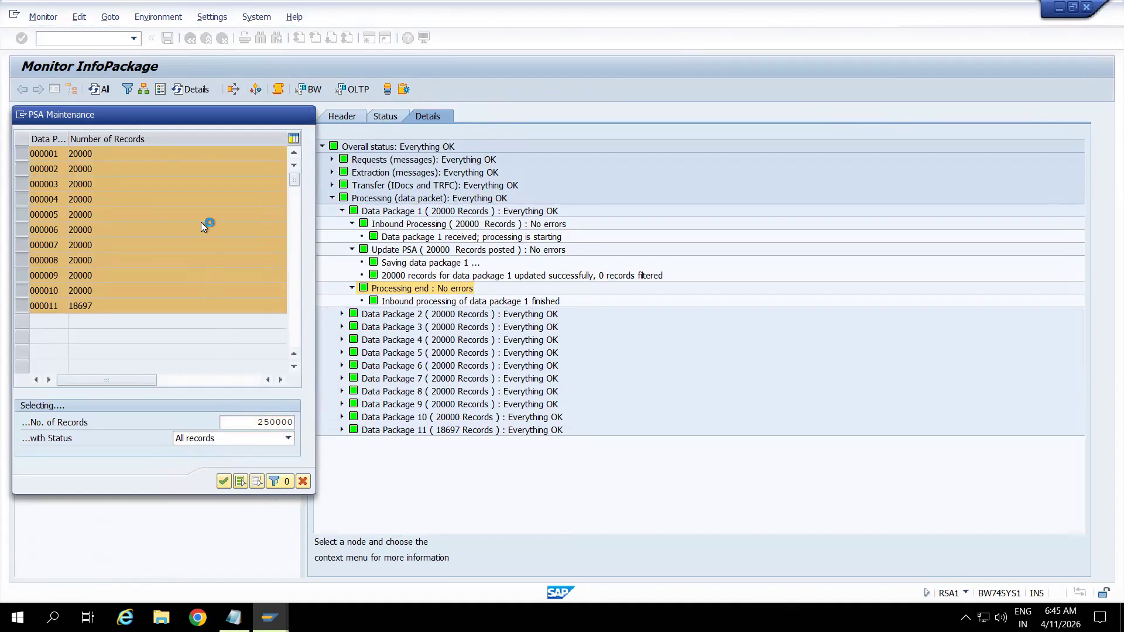
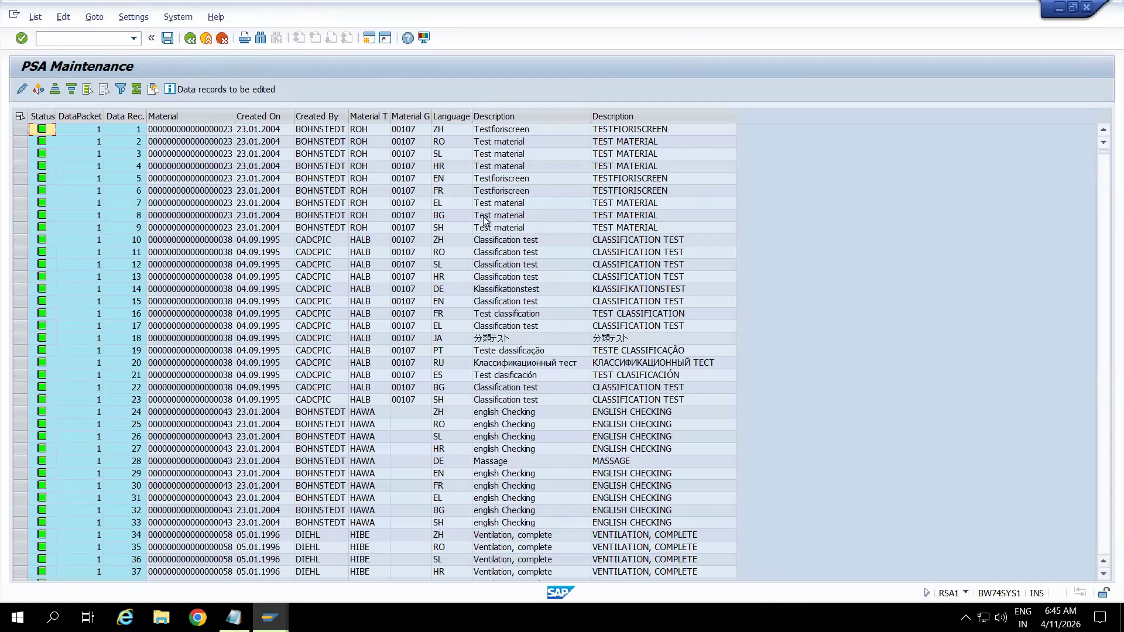
# Examine the first material's PSA records, comparing its repeated entries across languages and descriptions.
pyautogui.click(228, 130)
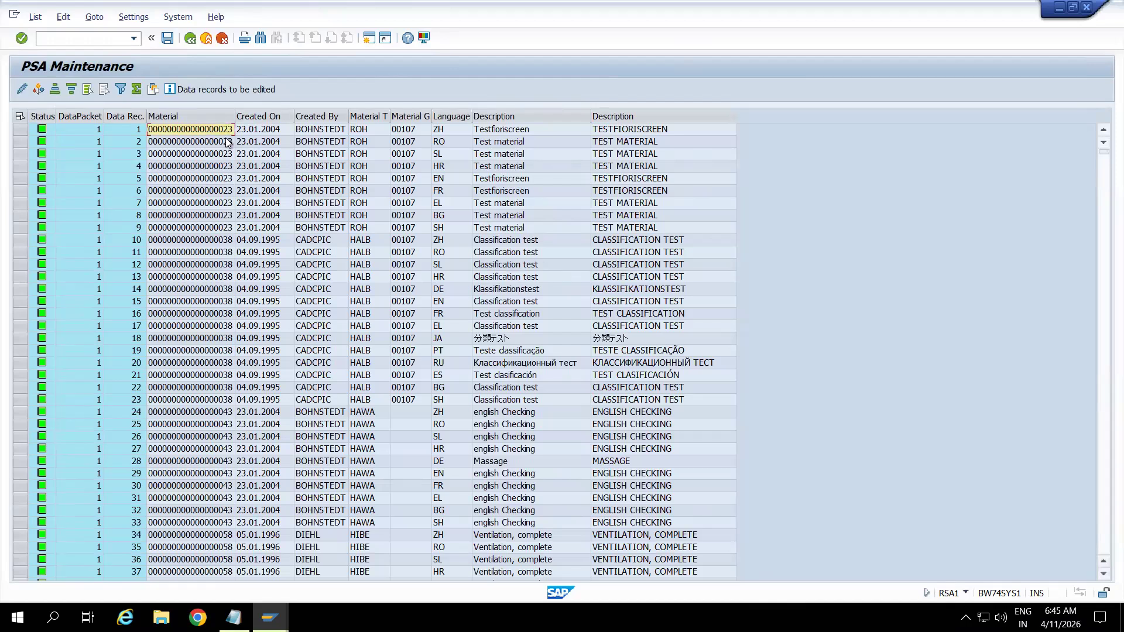
pyautogui.click(223, 227)
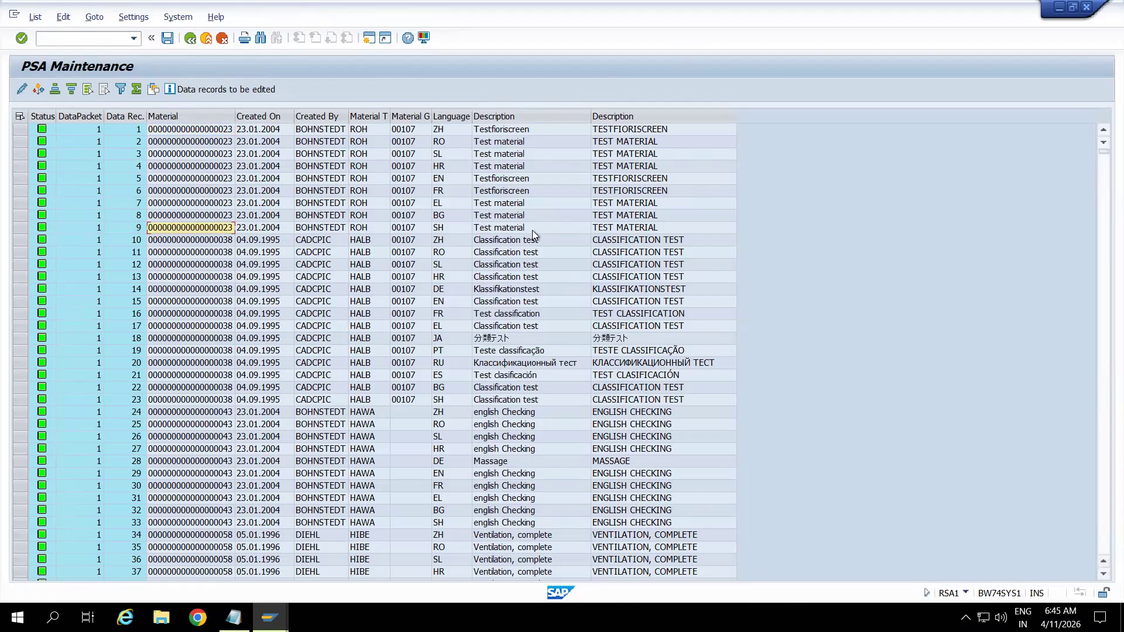
pyautogui.click(554, 227)
# Return to the modeling workbench and display the field list of the MARA+MAKT DataSource.
pyautogui.click(207, 39)
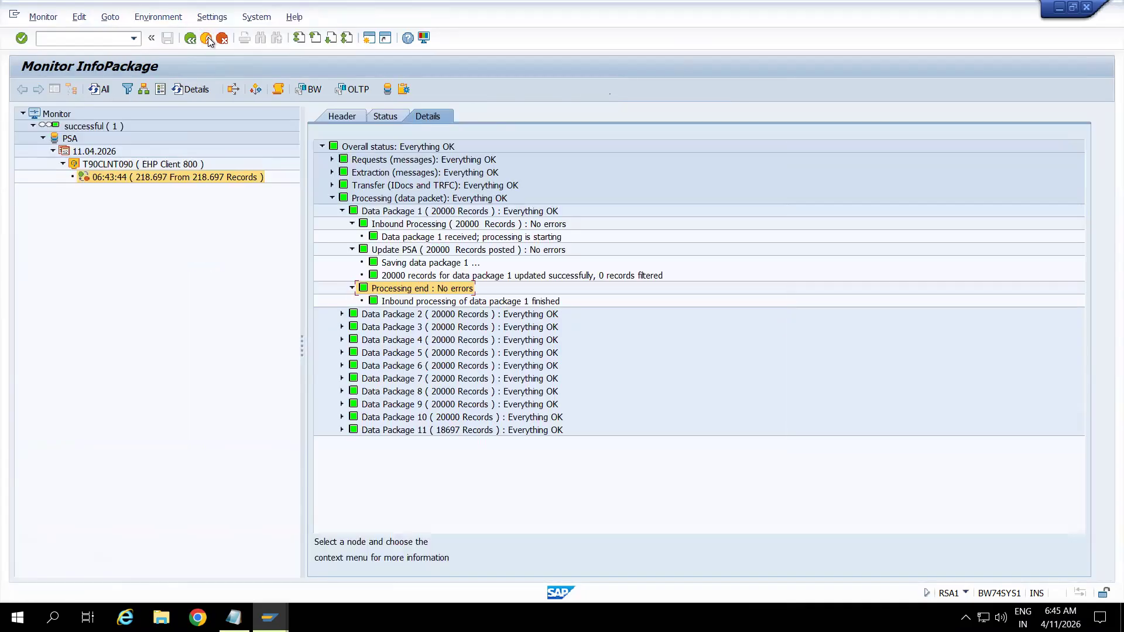
pyautogui.click(207, 39)
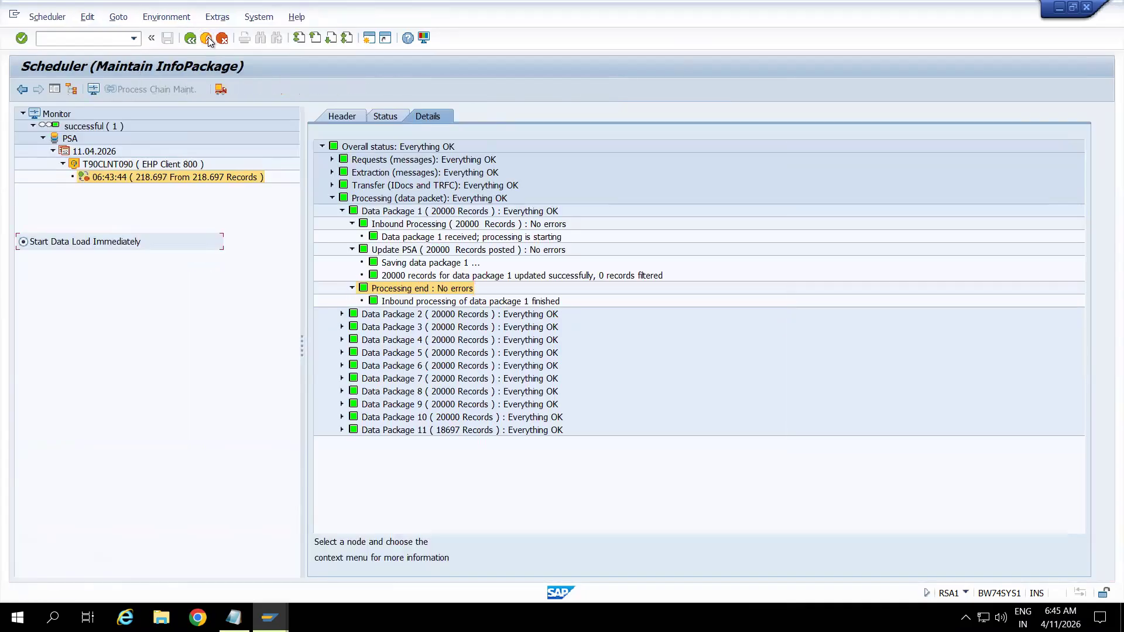
pyautogui.click(207, 38)
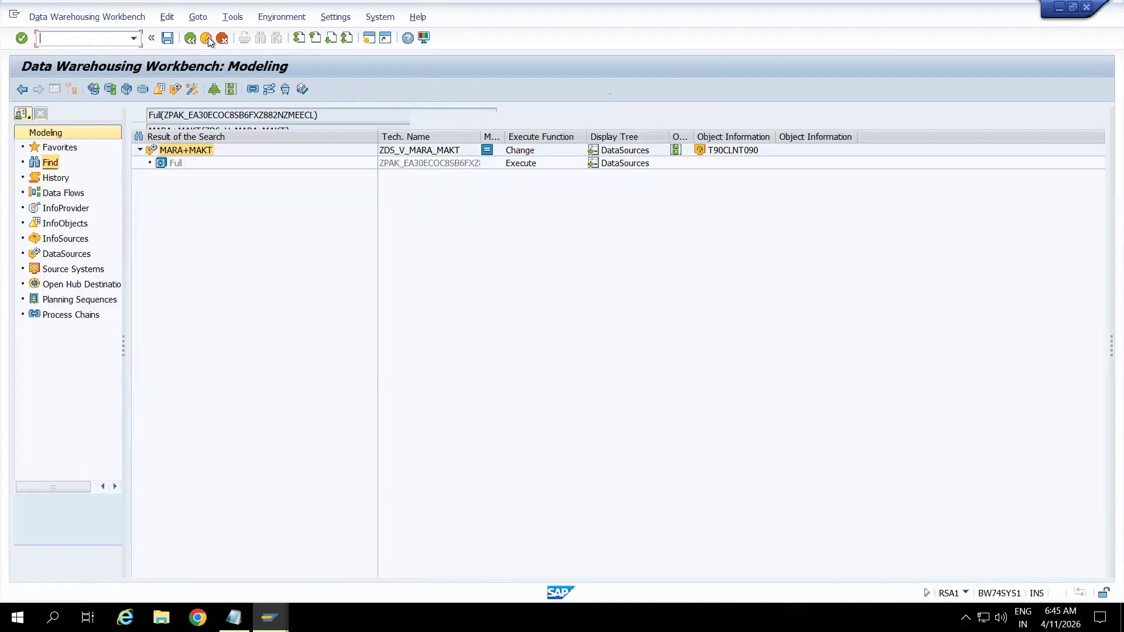
pyautogui.doubleClick(188, 149)
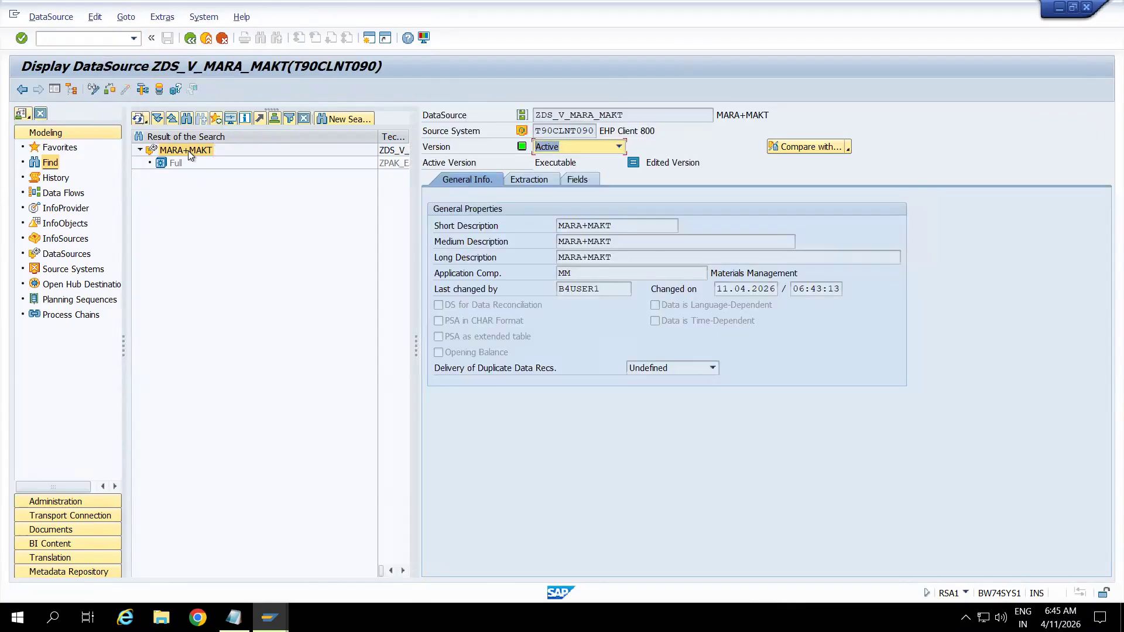
pyautogui.click(581, 185)
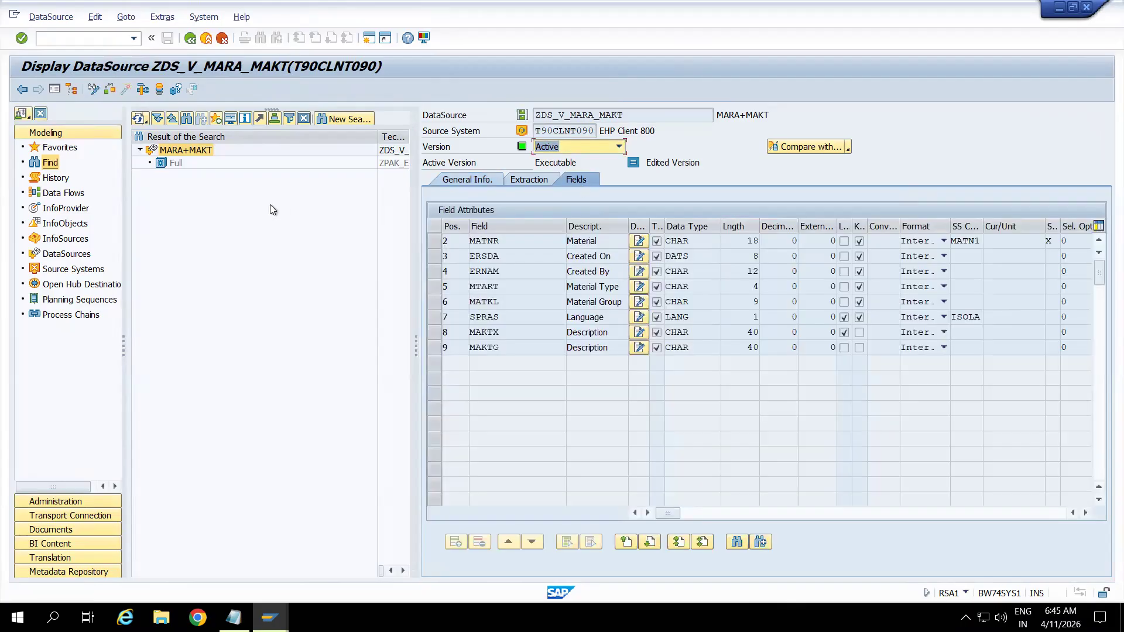
# Open transaction RSA1 in a new session and show the InfoProvider tree.
pyautogui.click(92, 38)
pyautogui.write('/orsa1')
pyautogui.press('Return')
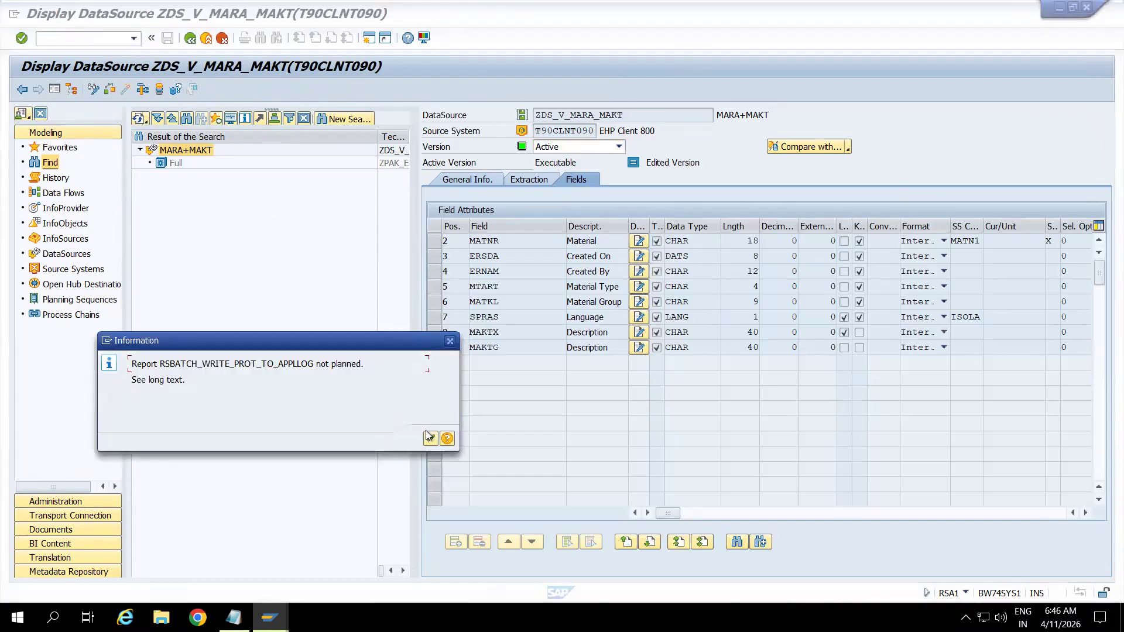
pyautogui.click(429, 439)
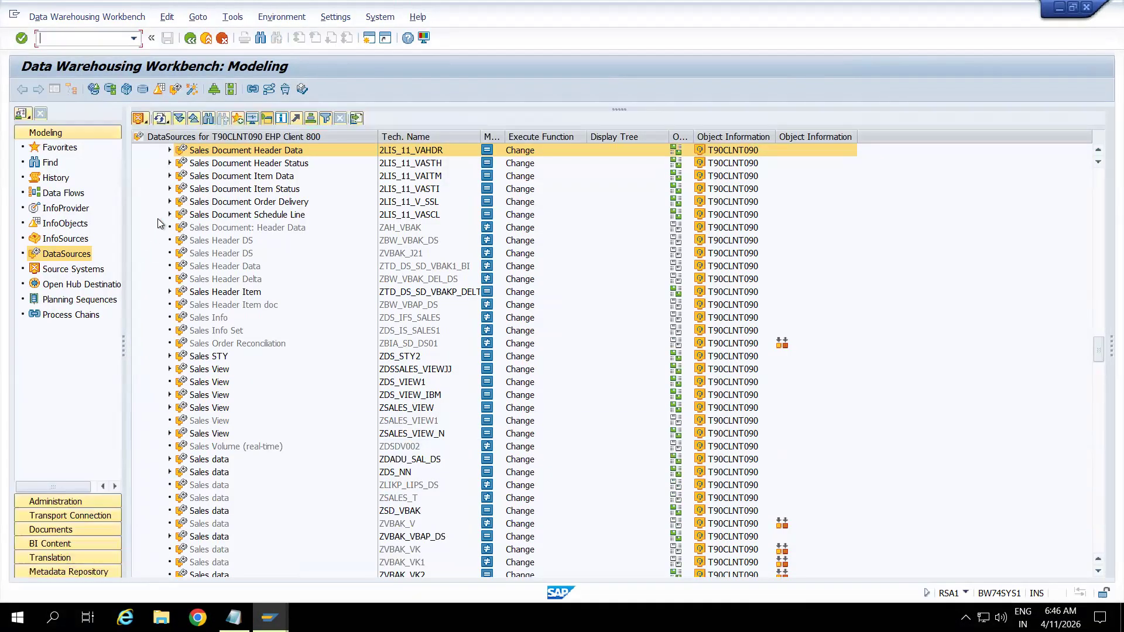
pyautogui.click(60, 195)
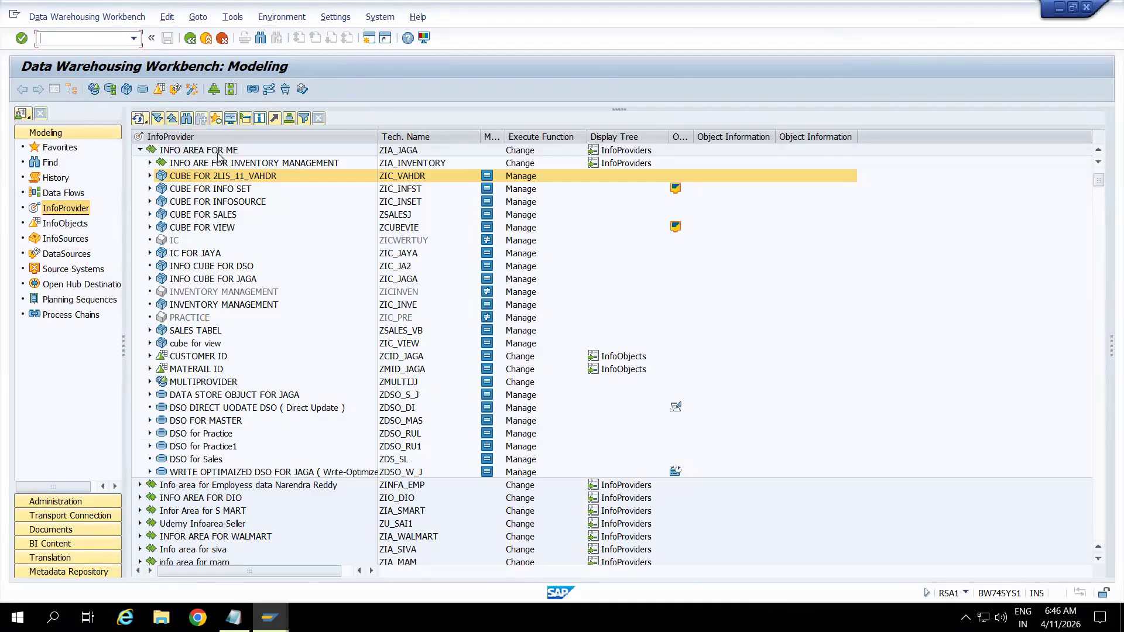
# Try to create a classic DataStore object ZDSO_MARA with the description MARA + MAKT under INFO AREA FOR ME.
pyautogui.rightClick(212, 154)
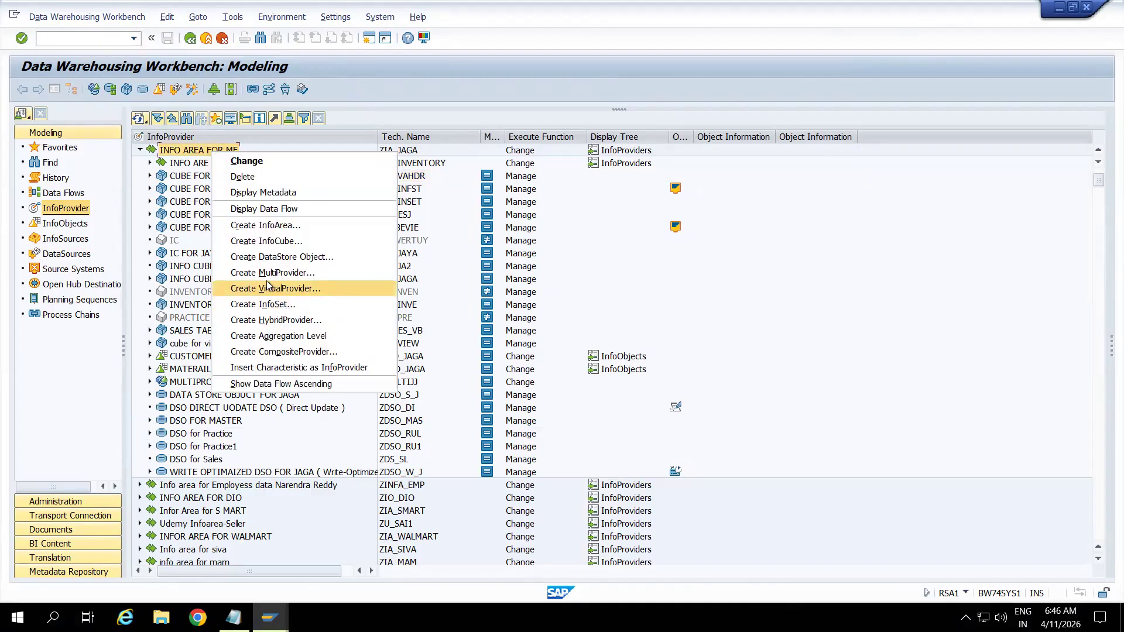
pyautogui.click(265, 260)
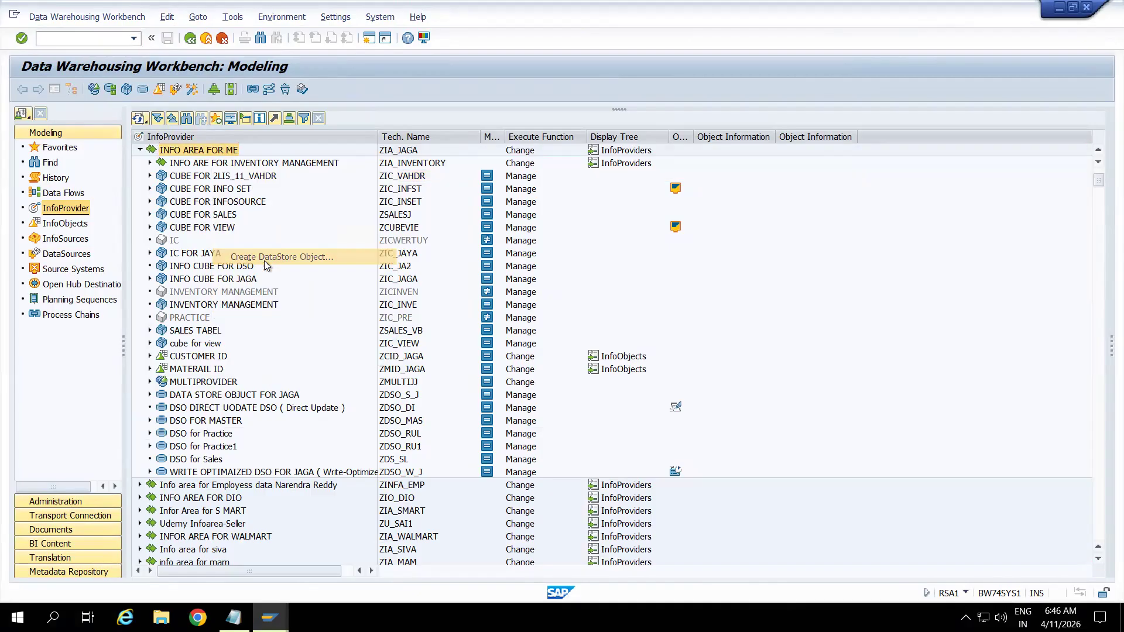
pyautogui.write('ZDS_')
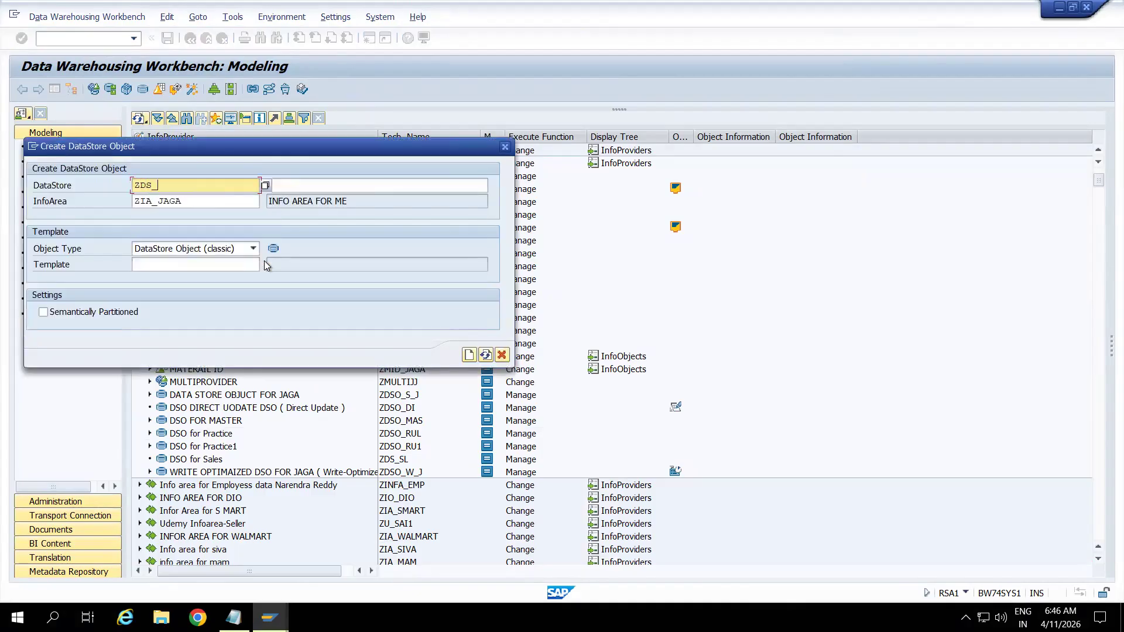
pyautogui.press('BackSpace')
pyautogui.press('BackSpace')
pyautogui.press('BackSpace')
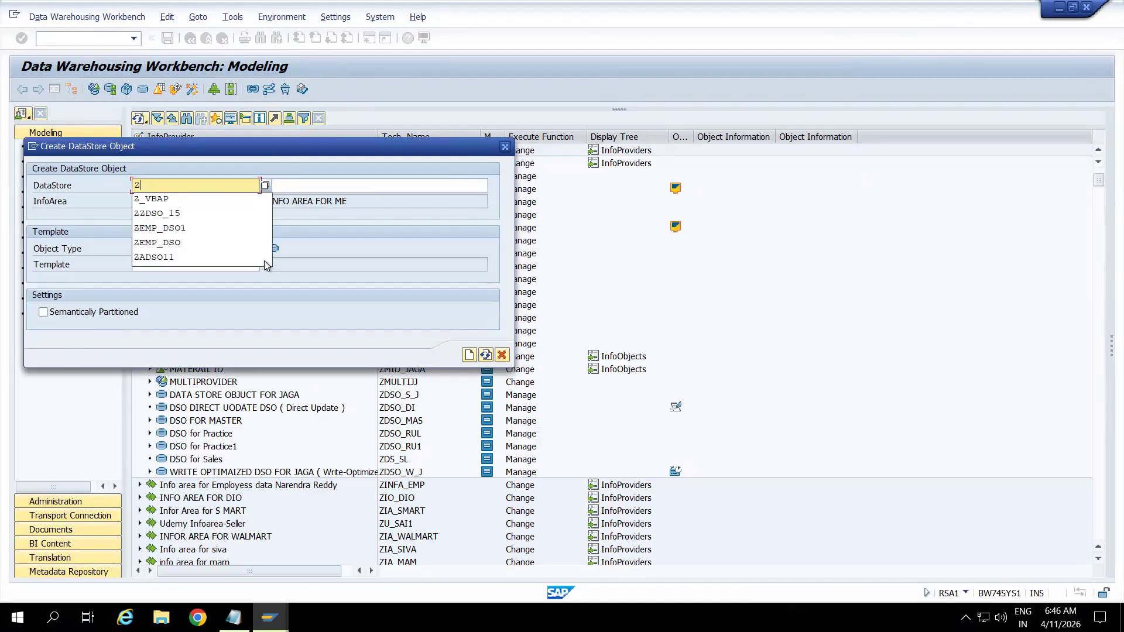
pyautogui.write('D')
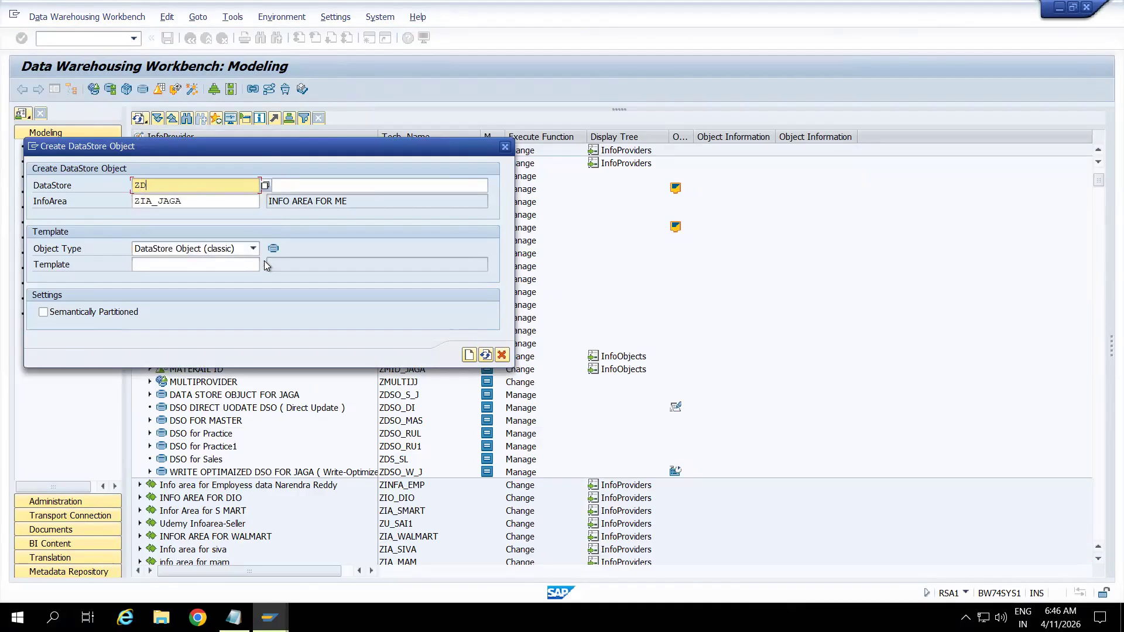
pyautogui.write('SO_MARA')
pyautogui.click(345, 180)
pyautogui.write('MARA + MAKT')
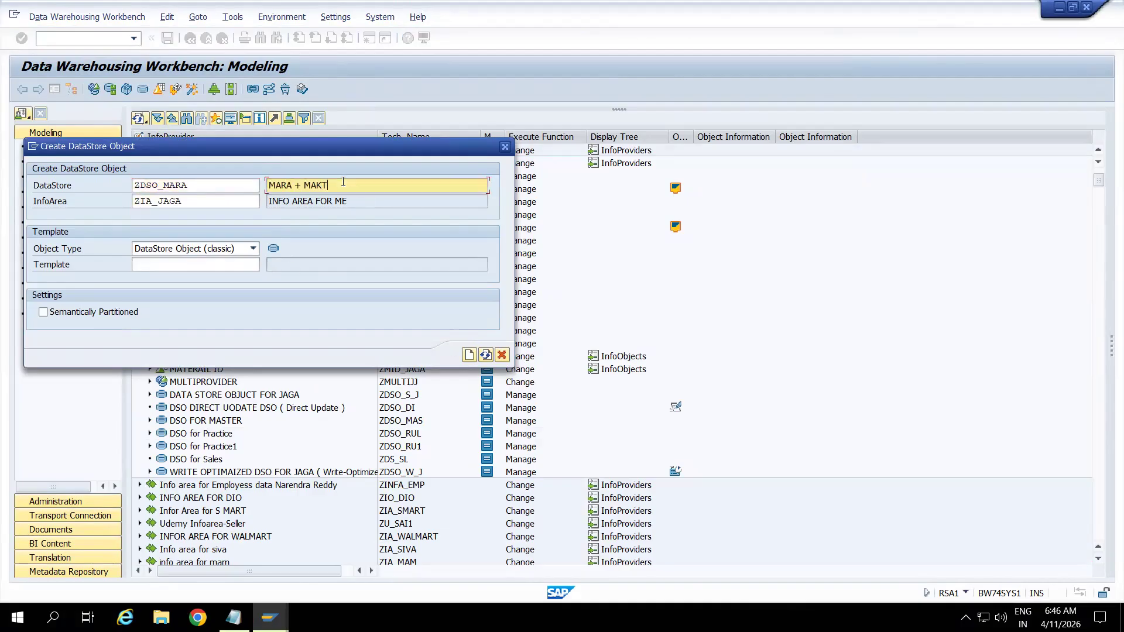
pyautogui.click(470, 355)
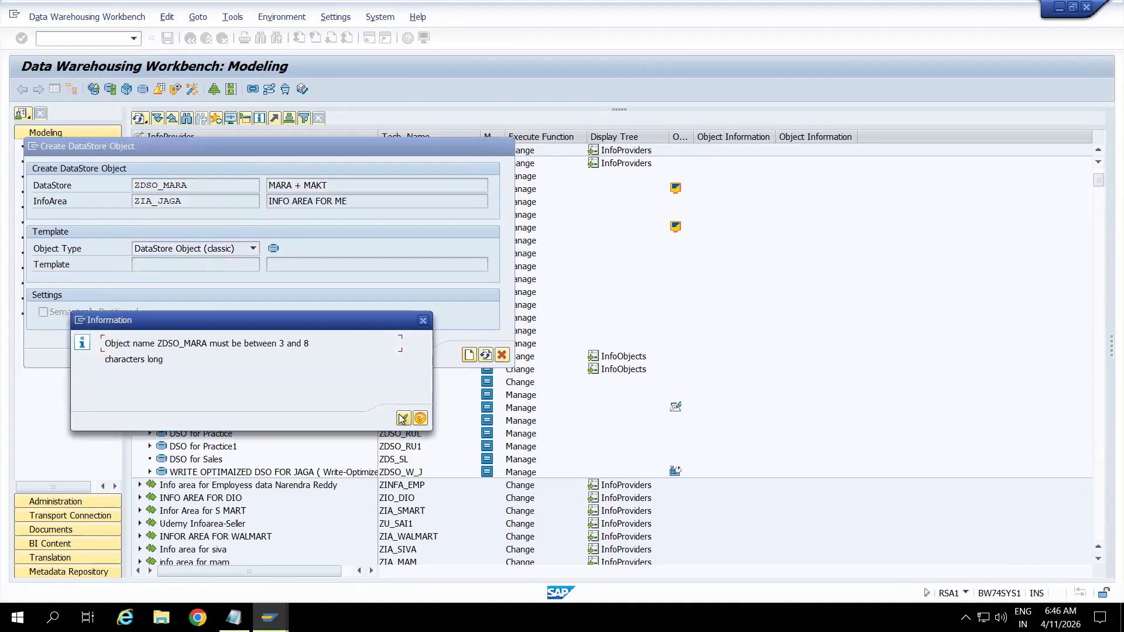
pyautogui.click(402, 418)
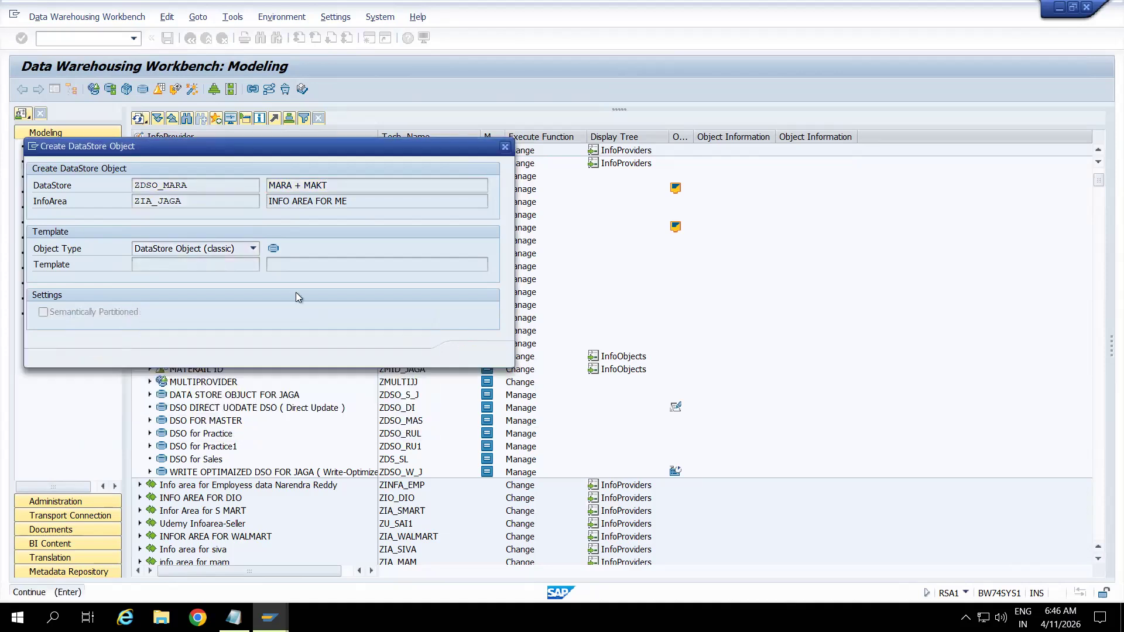
# Change the DataStore object's technical name to ZDSOMARA and create it.
pyautogui.click(164, 185)
pyautogui.press('BackSpace')
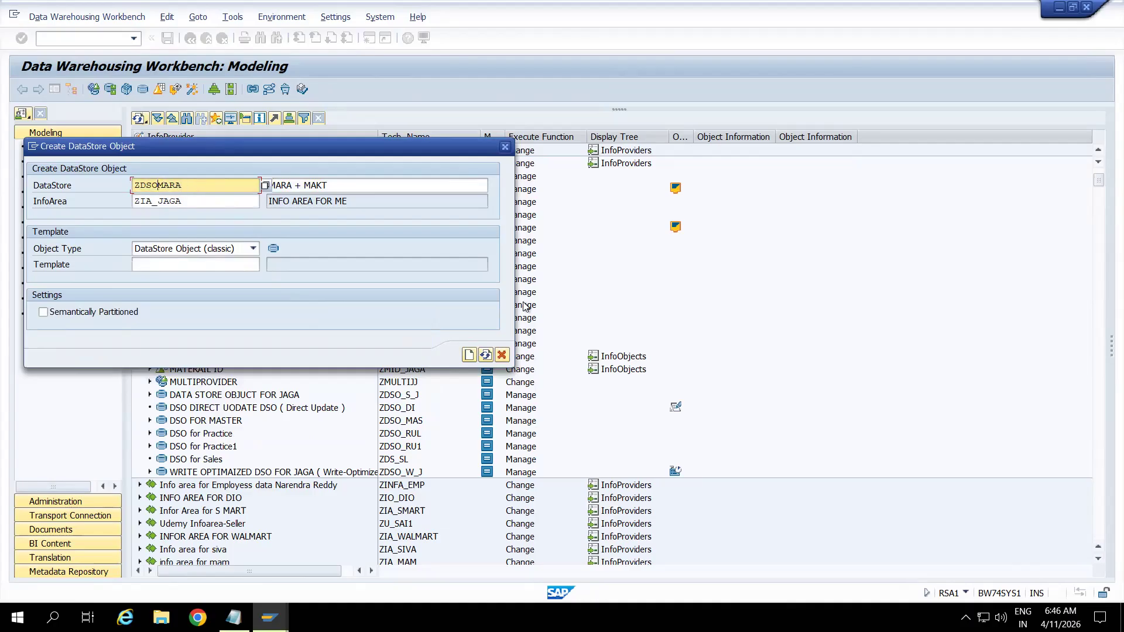
pyautogui.click(470, 355)
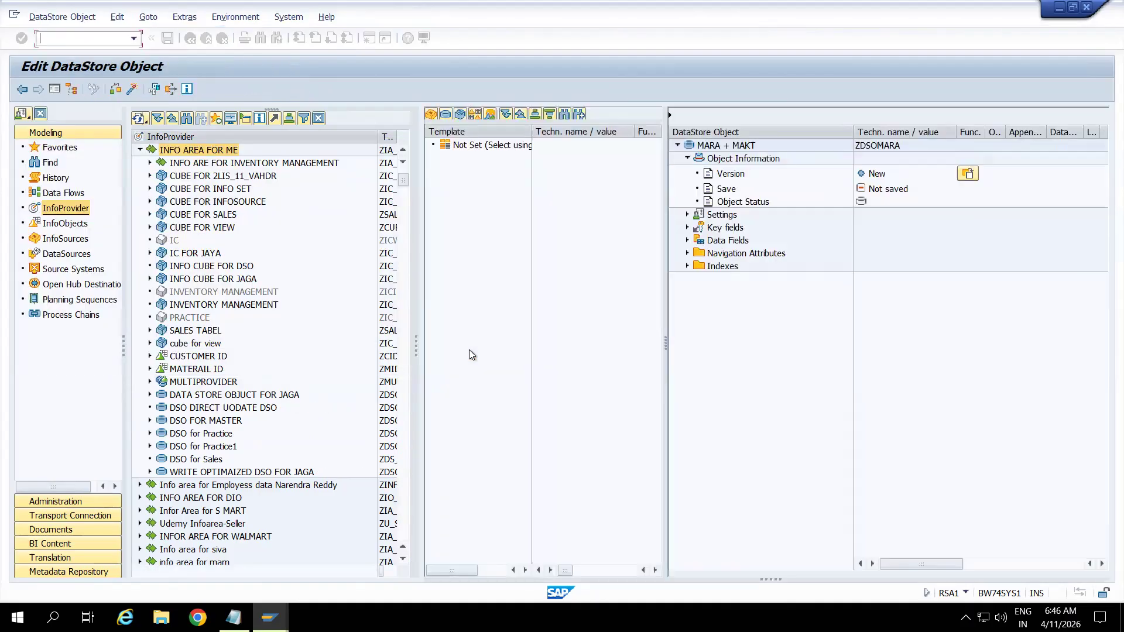
# Hide the modeling navigation area and show the settings of the ZDSOMARA DataStore object, collapsing its object information.
pyautogui.click(54, 89)
pyautogui.click(420, 215)
pyautogui.click(421, 159)
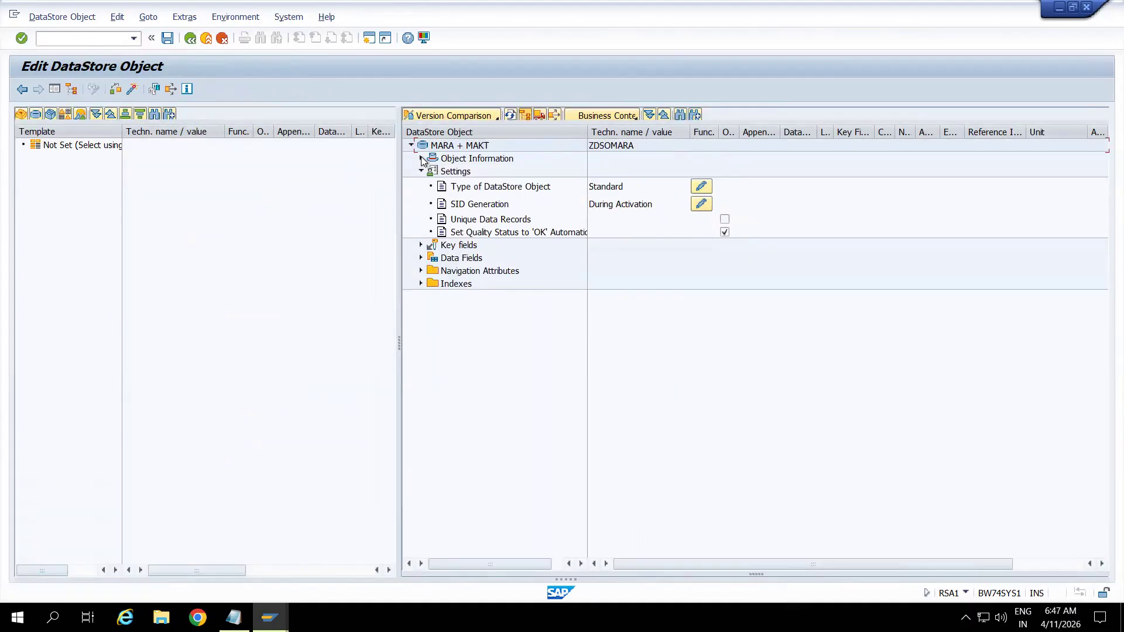
# Add InfoObject 0MATERIAL as key field of the DataStore object by direct input and display the key fields.
pyautogui.click(455, 246)
pyautogui.rightClick(455, 246)
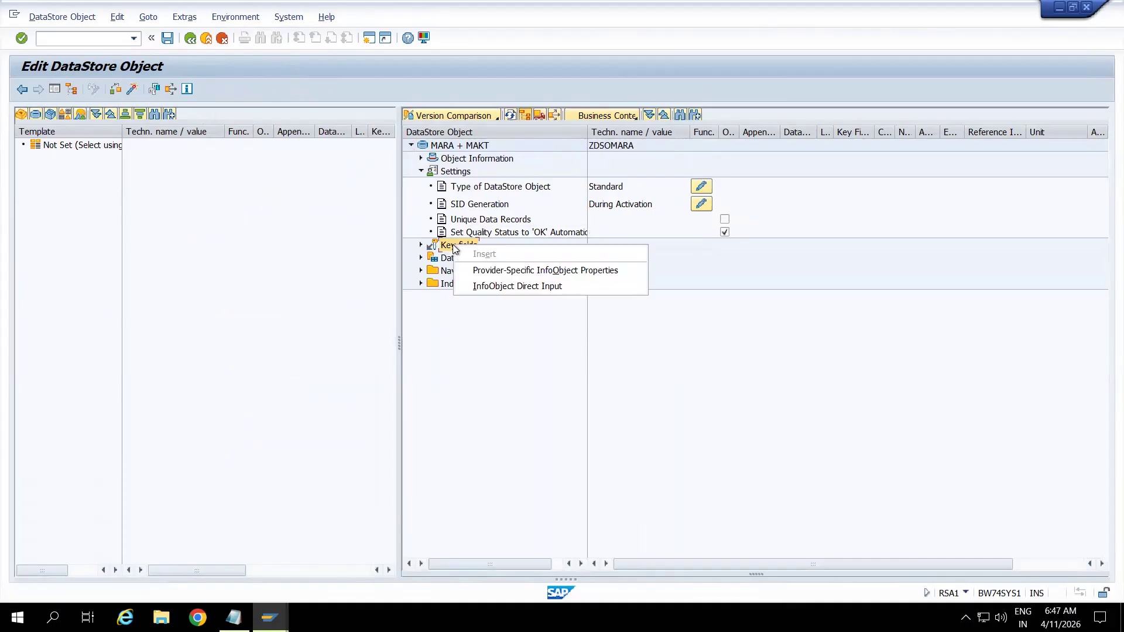
pyautogui.click(494, 283)
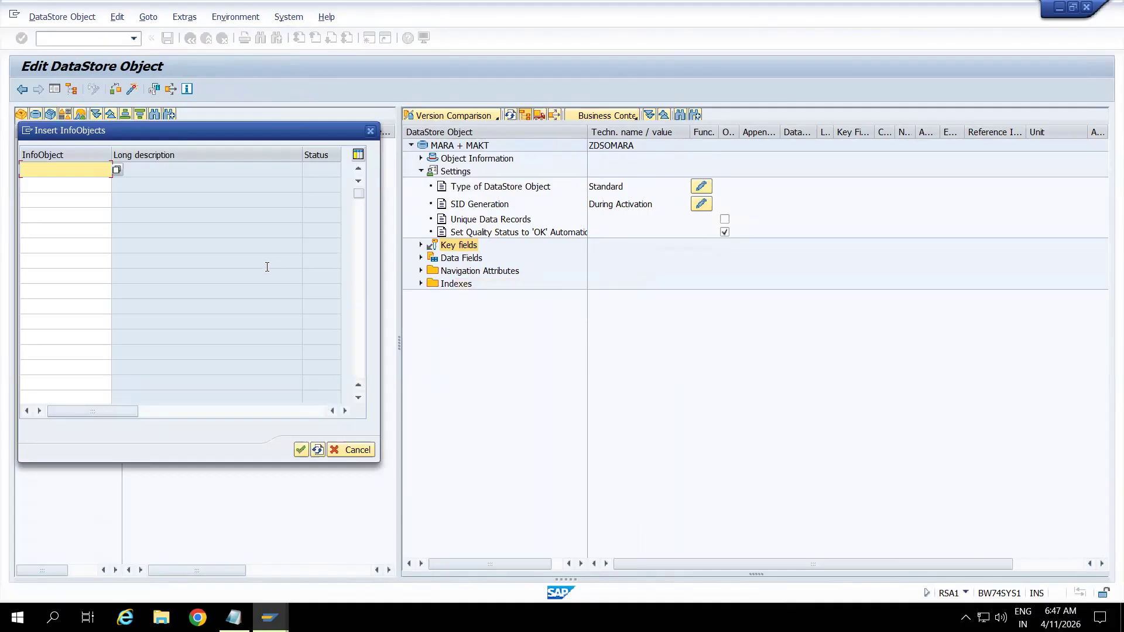
pyautogui.write('M')
pyautogui.press('BackSpace')
pyautogui.write('0MATERIA')
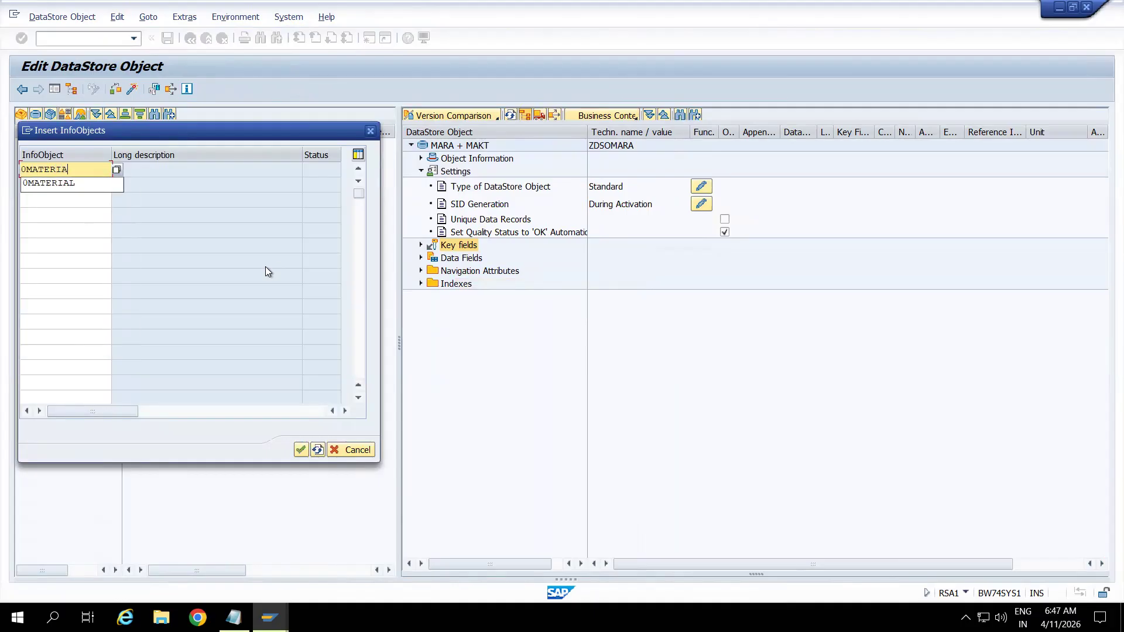
pyautogui.write('L')
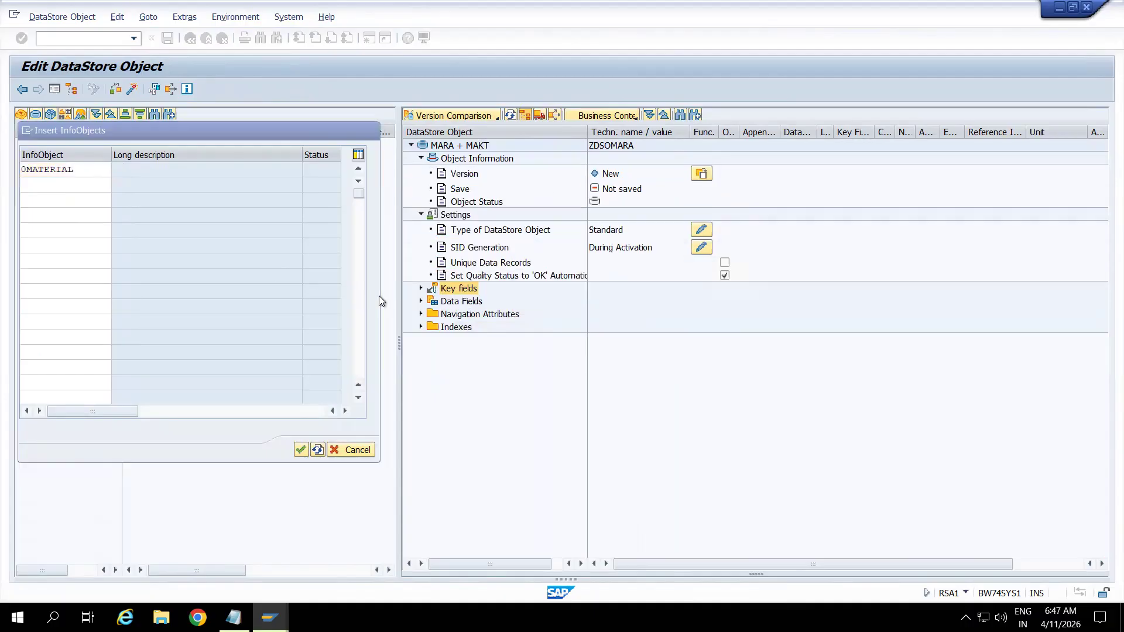
pyautogui.click(420, 214)
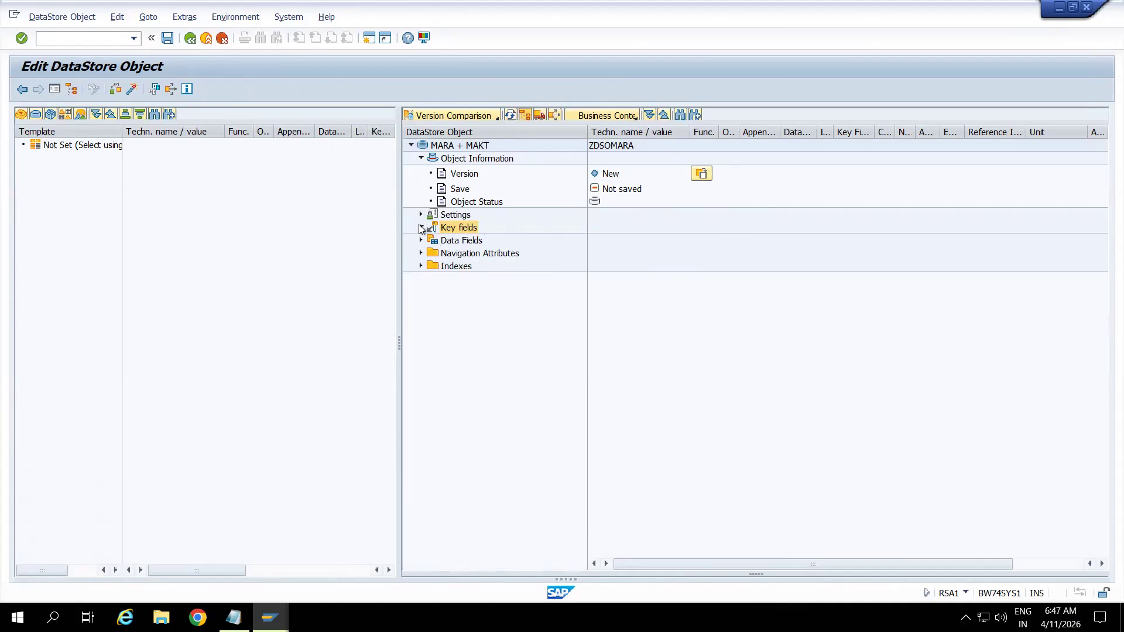
pyautogui.click(421, 227)
# Start InfoObject direct input for the data fields, checking the field list of the MARA+MAKT DataSource in the other session.
pyautogui.doubleClick(469, 255)
pyautogui.rightClick(469, 255)
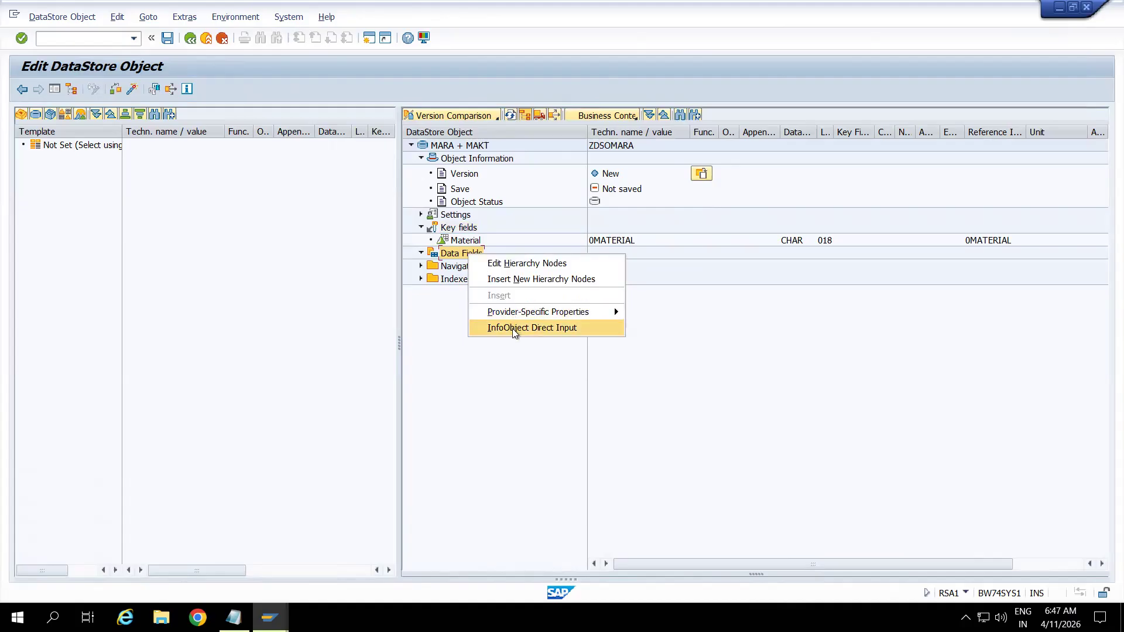
pyautogui.click(514, 330)
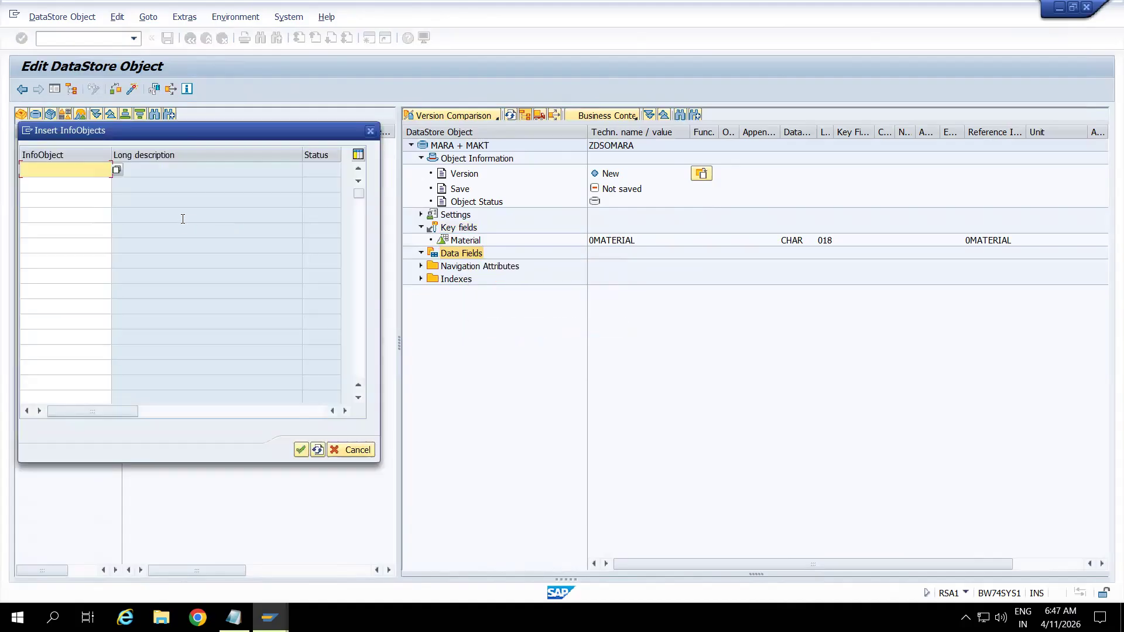
pyautogui.hotkey('alt', 'Tab')
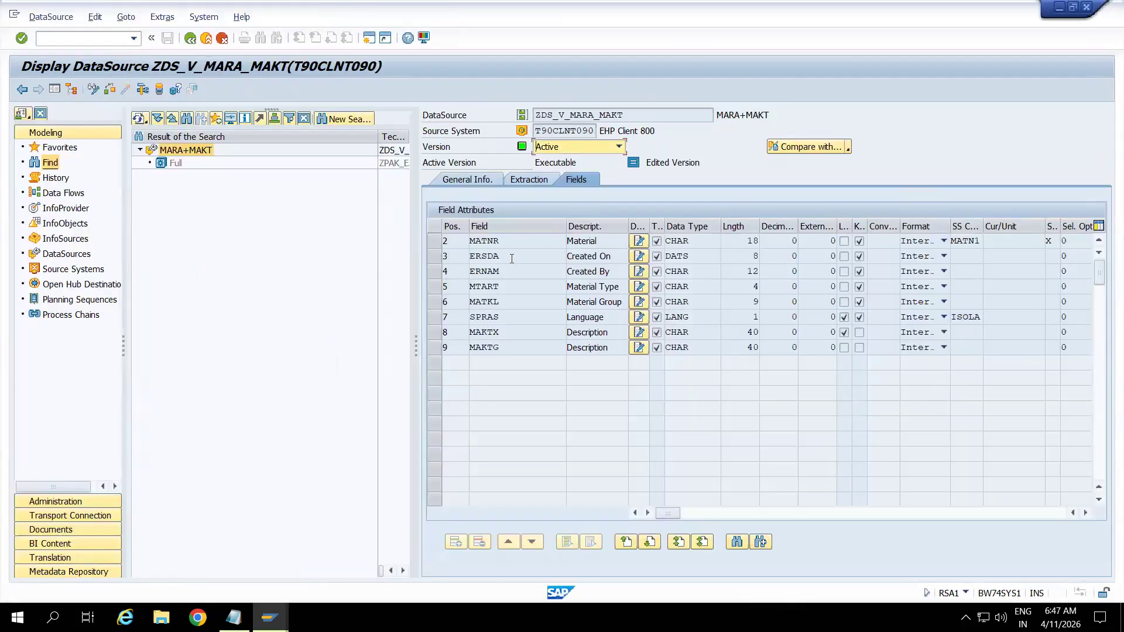
pyautogui.hotkey('alt', 'Tab')
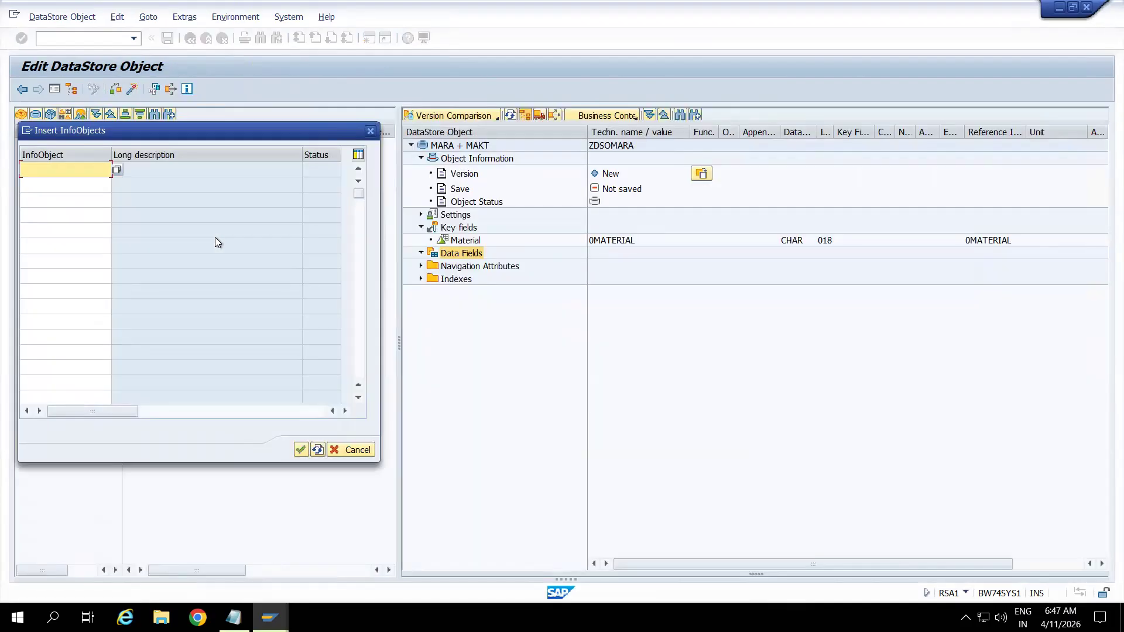
# Search for InfoObjects with *created on*, broaden the pattern to *created*, and choose 0CREATEDON as data field.
pyautogui.write('*created on*')
pyautogui.click(116, 170)
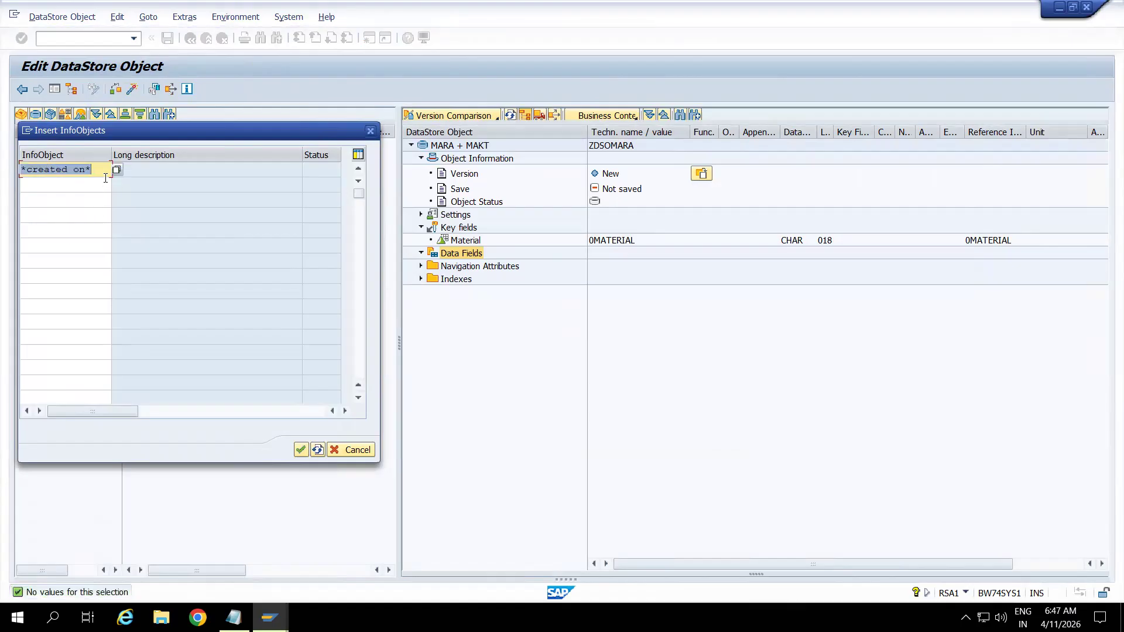
pyautogui.press('BackSpace')
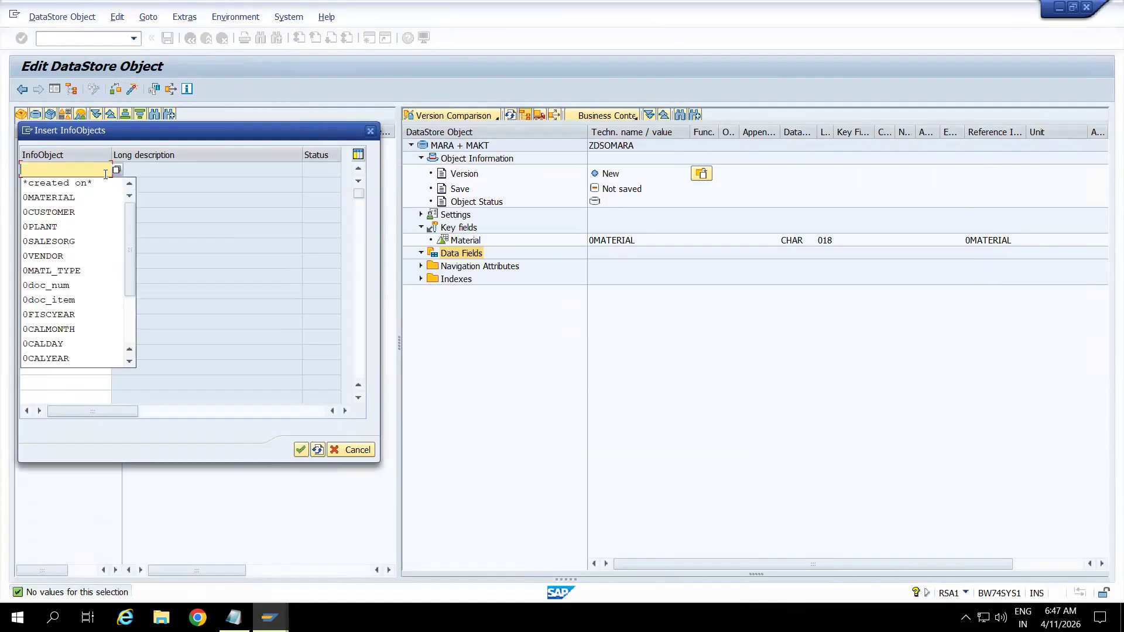
pyautogui.write('*creat')
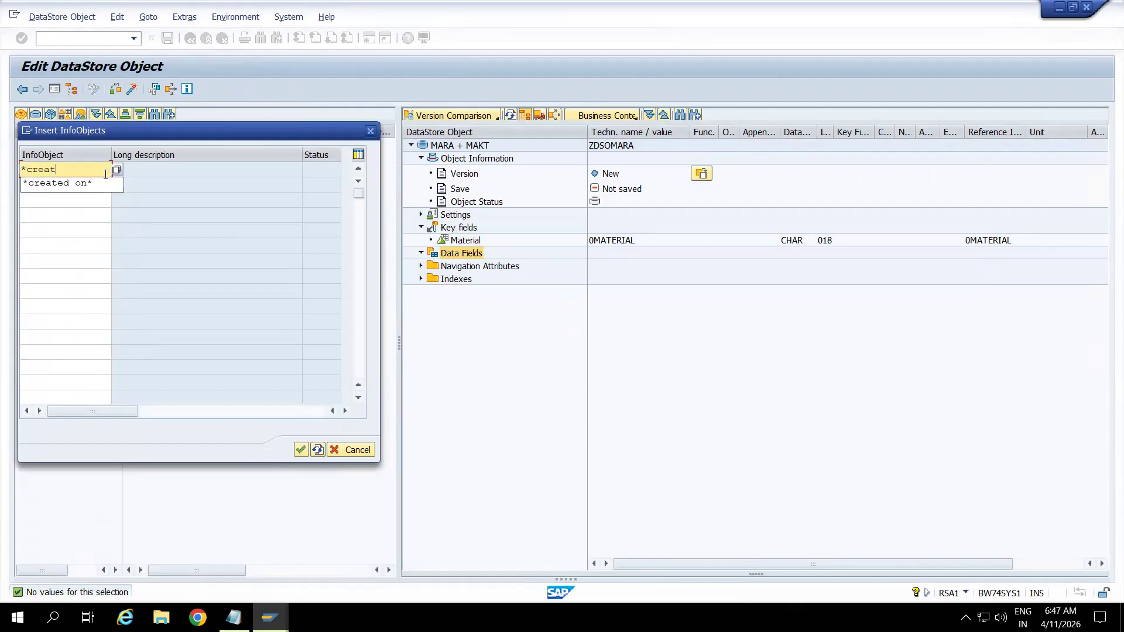
pyautogui.write('ed*')
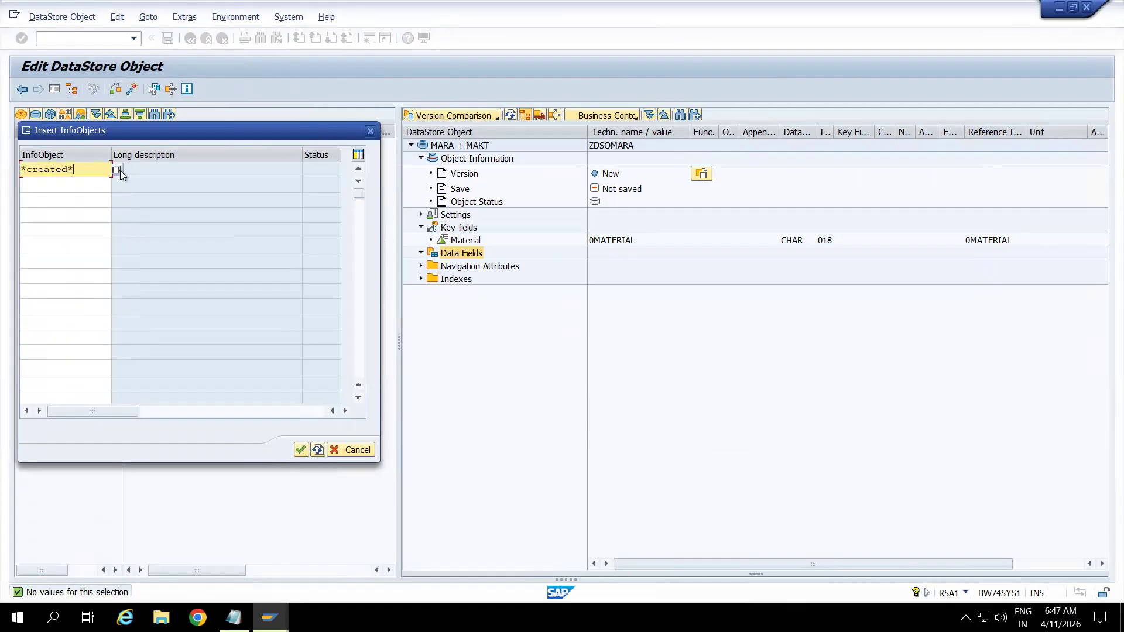
pyautogui.click(120, 170)
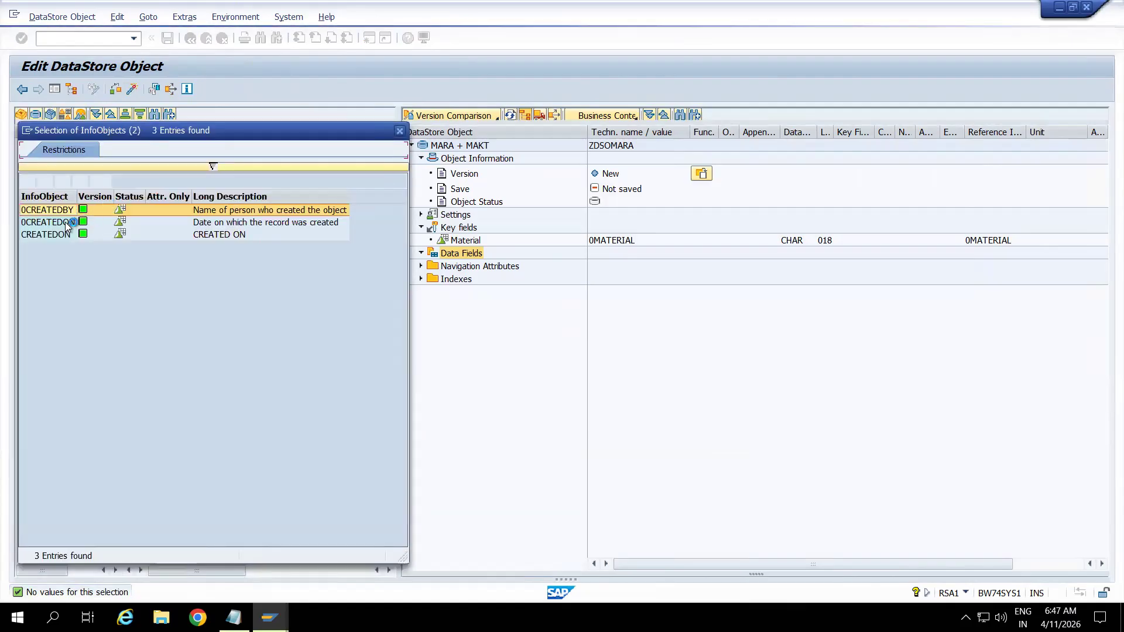
pyautogui.click(55, 224)
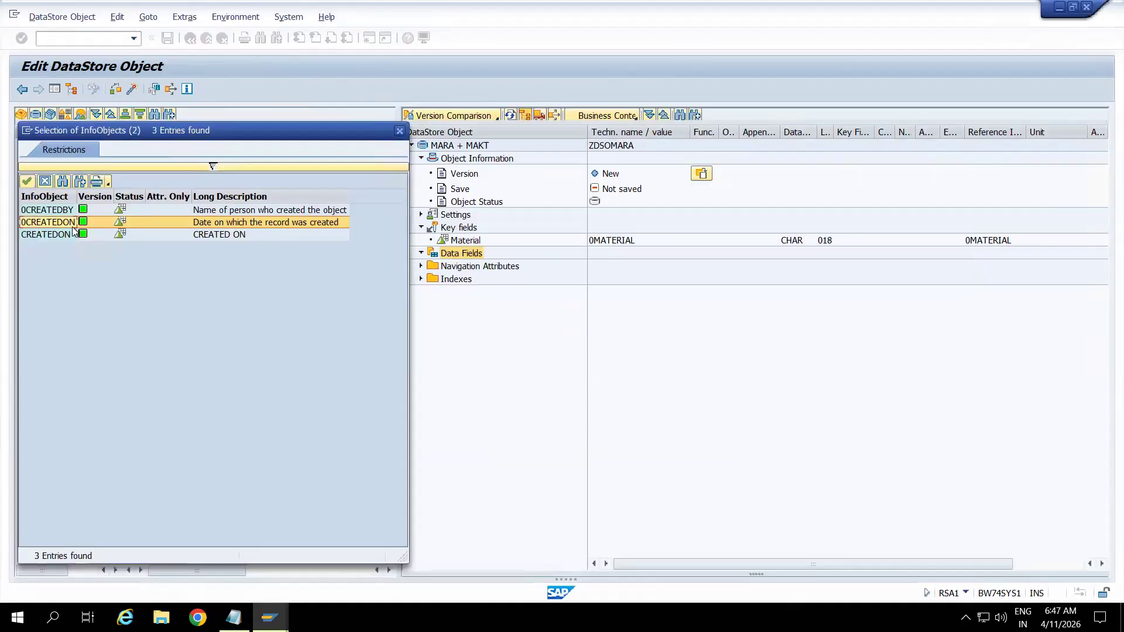
pyautogui.click(53, 215)
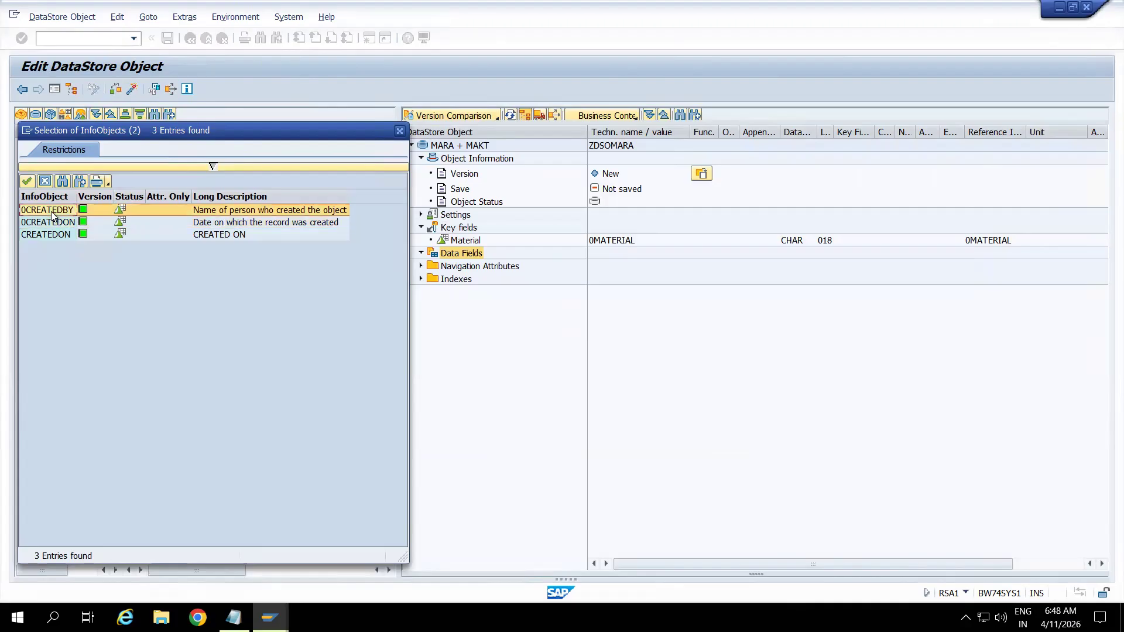
pyautogui.doubleClick(53, 218)
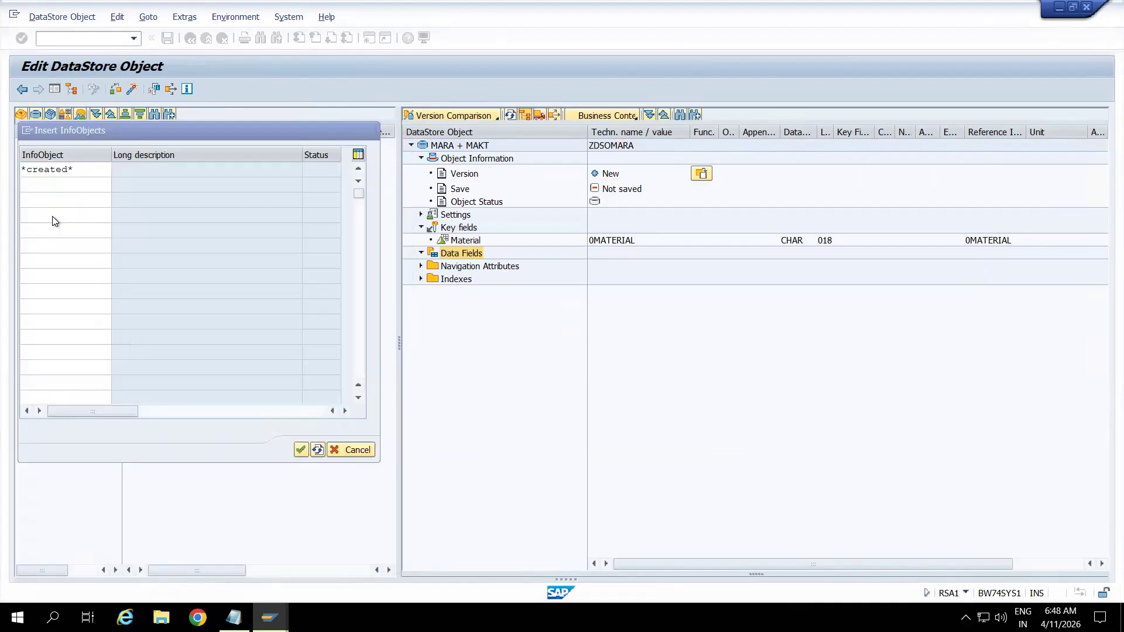
# Enter 0CREATEDBY as the second InfoObject and insert both into the data fields.
pyautogui.click(78, 188)
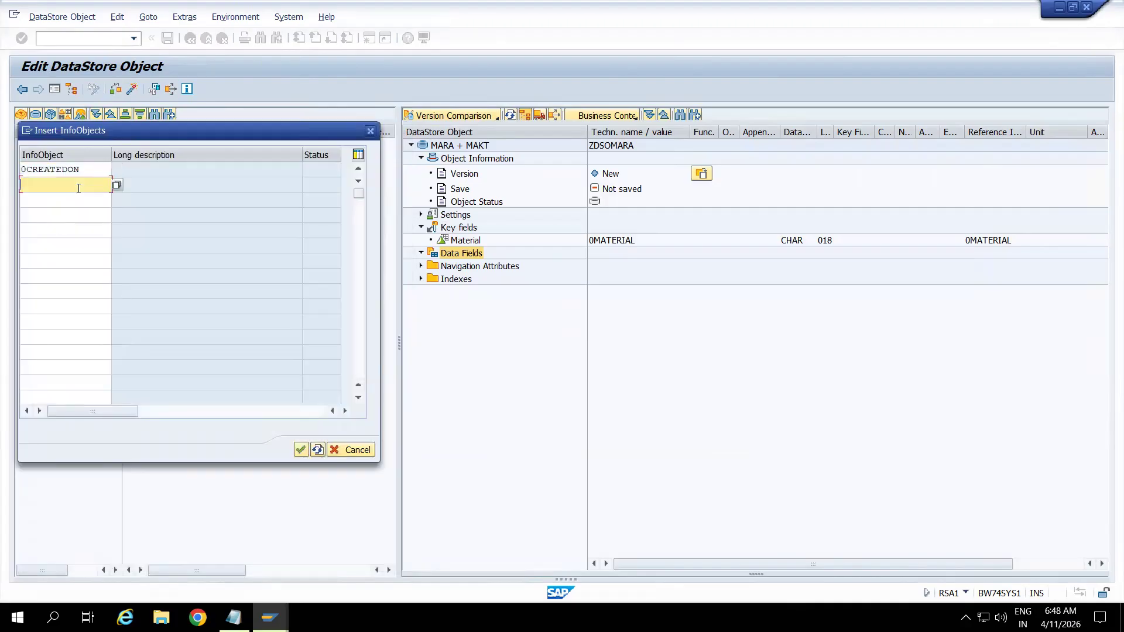
pyautogui.write('0CREATEDBY')
pyautogui.press('Return')
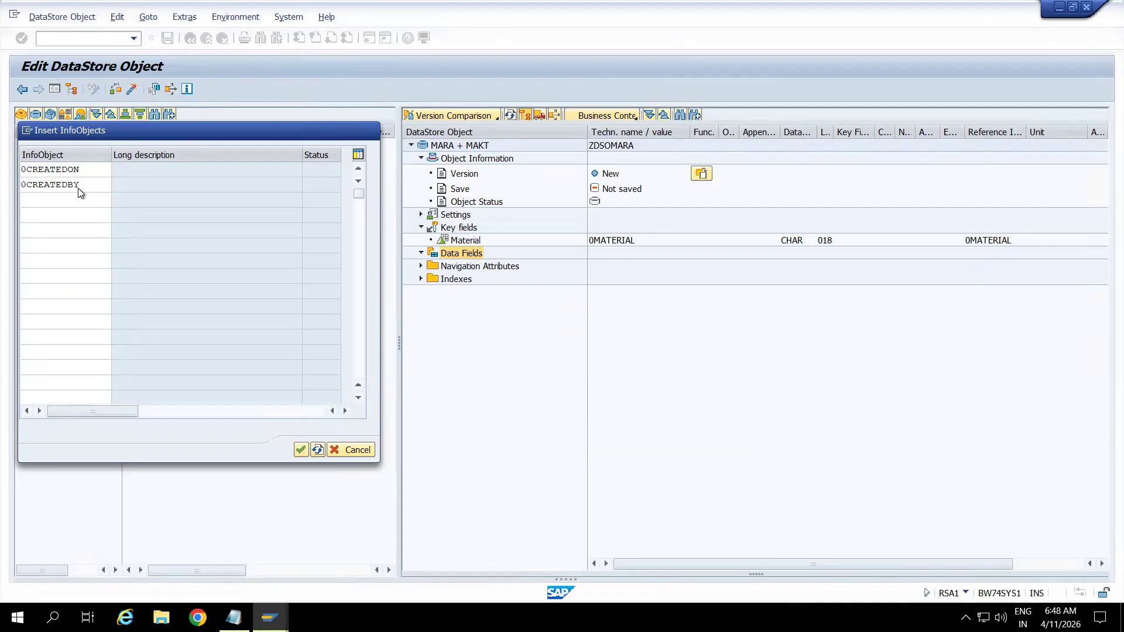
# Reopen InfoObject direct input for the data fields and check the DataSource's field list for the fields following Created By.
pyautogui.rightClick(450, 256)
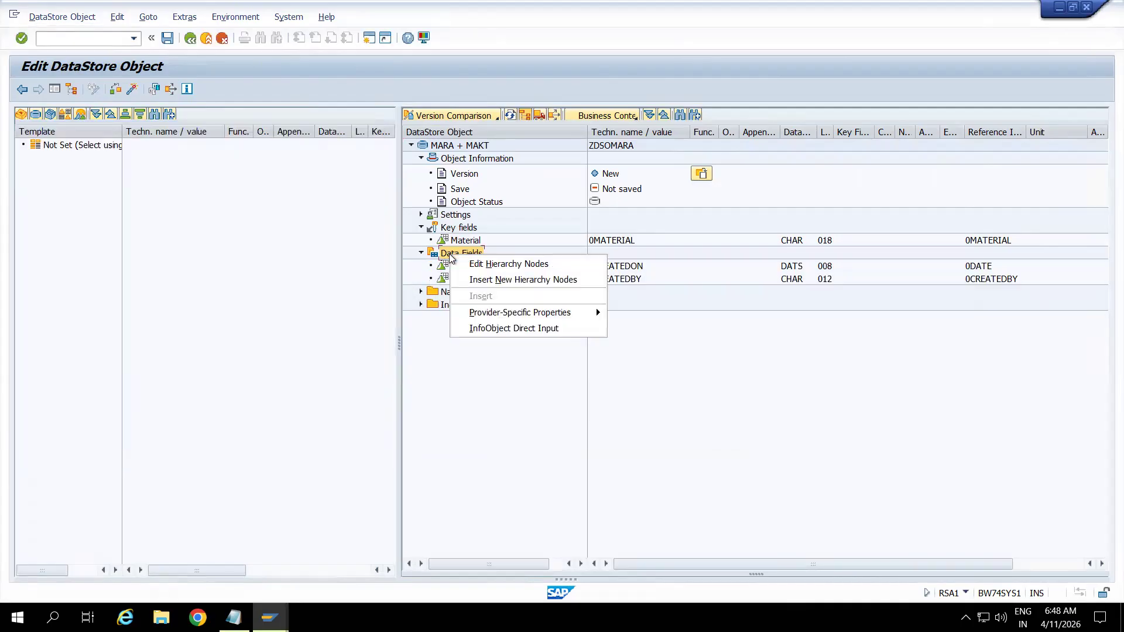
pyautogui.click(497, 329)
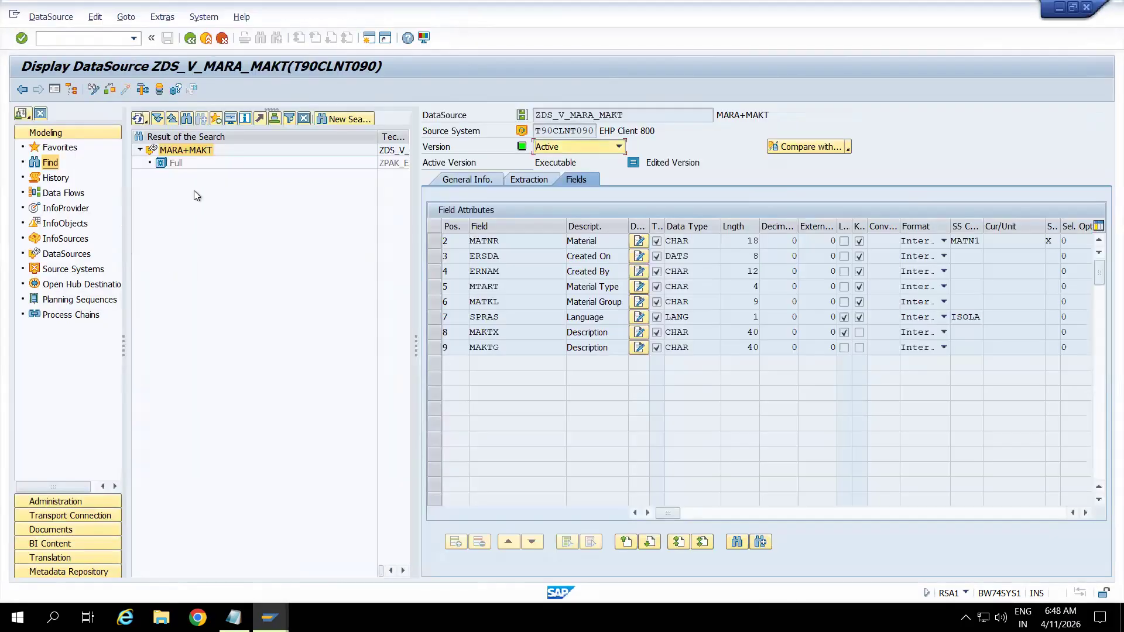
pyautogui.click(513, 285)
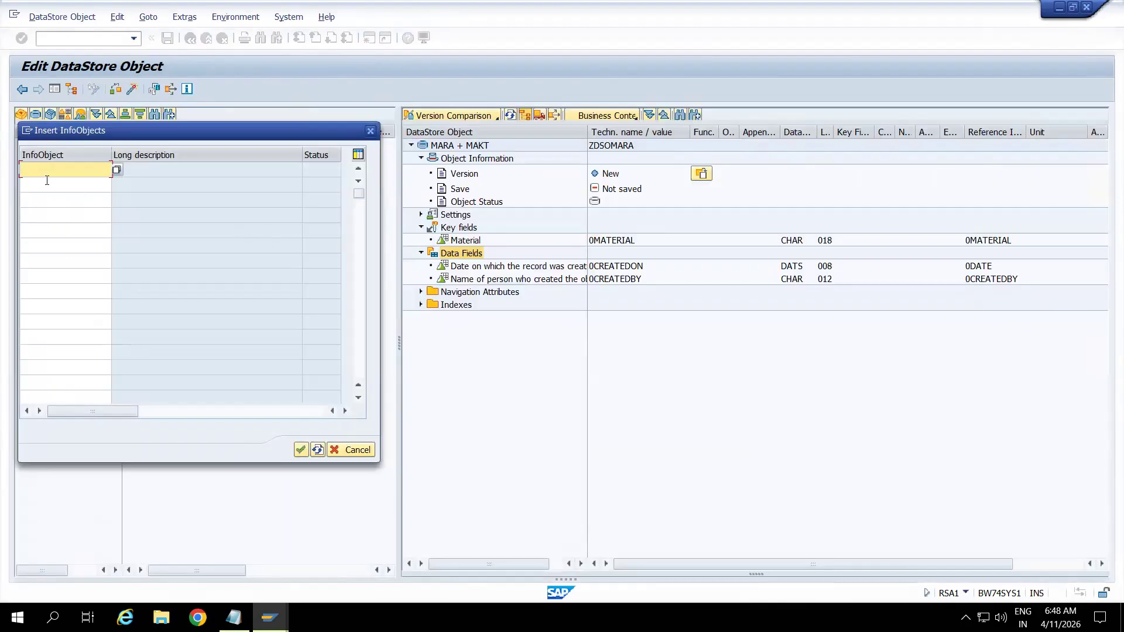
# Search the InfoObjects matching *MAT* and choose 0MATL_GROUP as the first entry to insert.
pyautogui.write('*')
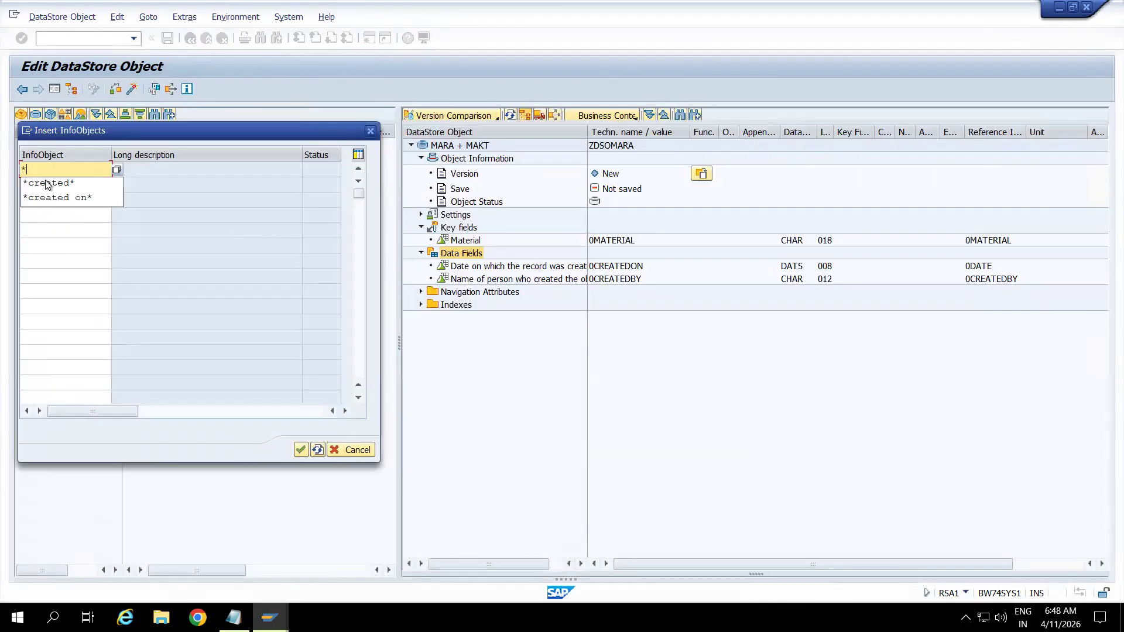
pyautogui.write('M')
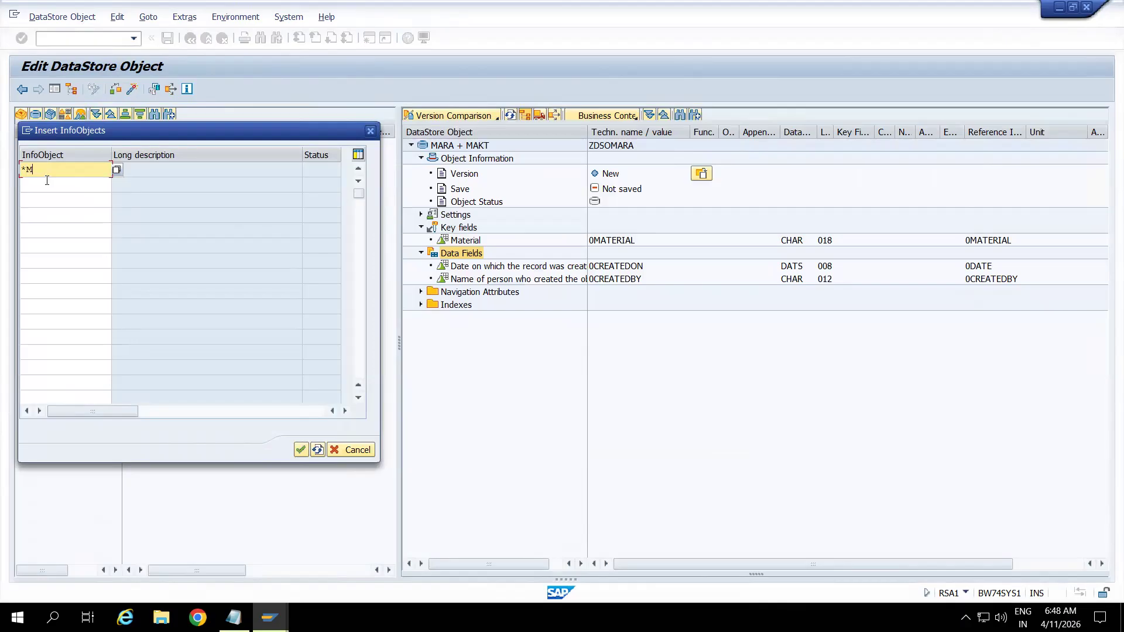
pyautogui.write('AT*')
pyautogui.click(117, 170)
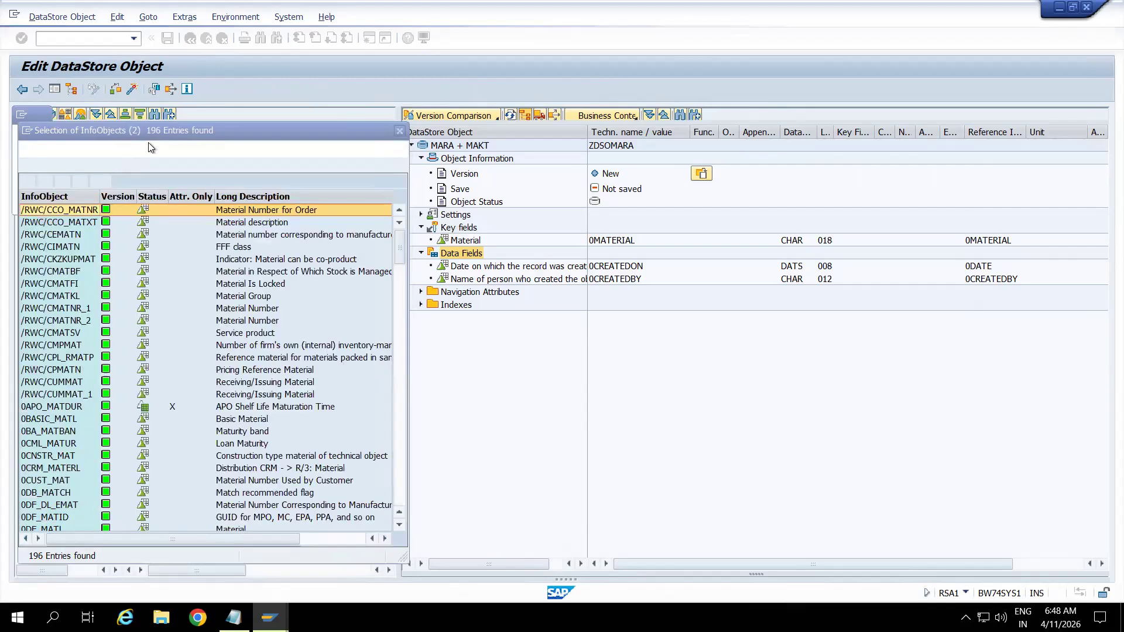
pyautogui.moveTo(174, 126); pyautogui.dragTo(347, 42)
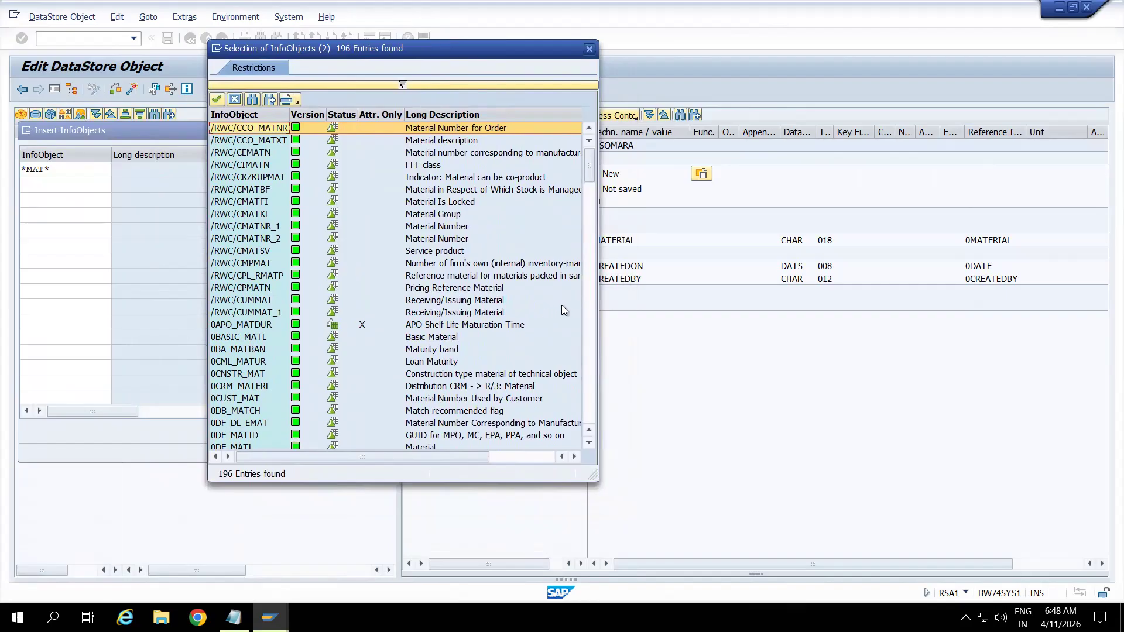
pyautogui.click(585, 310)
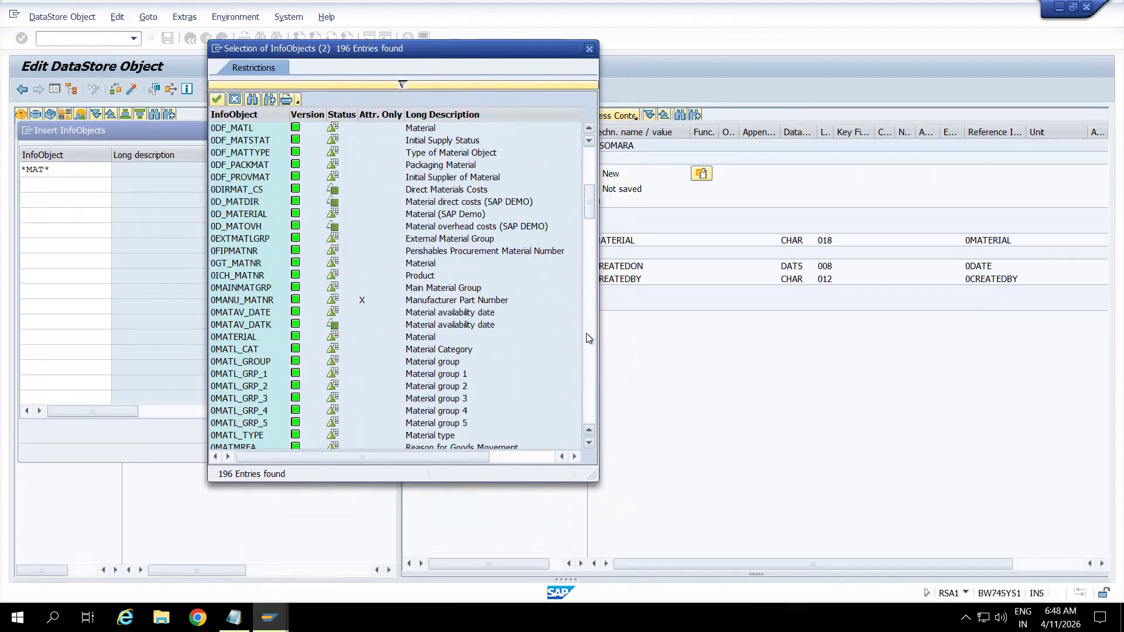
pyautogui.click(252, 360)
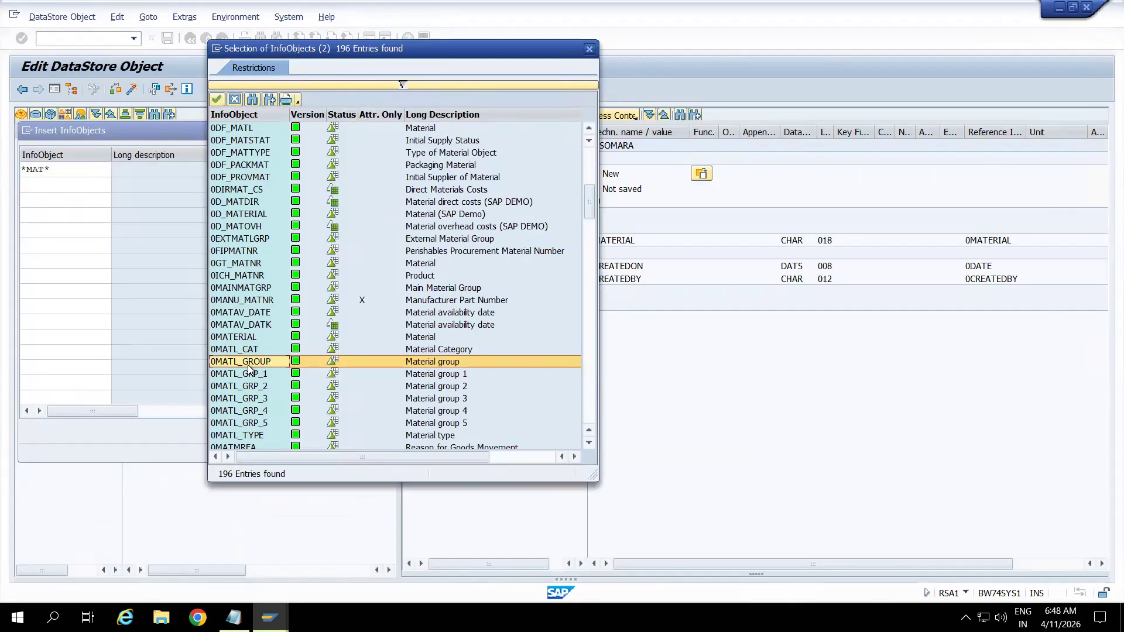
pyautogui.doubleClick(248, 361)
# Enter 0MATL_TYPE as the second InfoObject and insert both entries into the data fields.
pyautogui.click(56, 192)
pyautogui.write('0MATL')
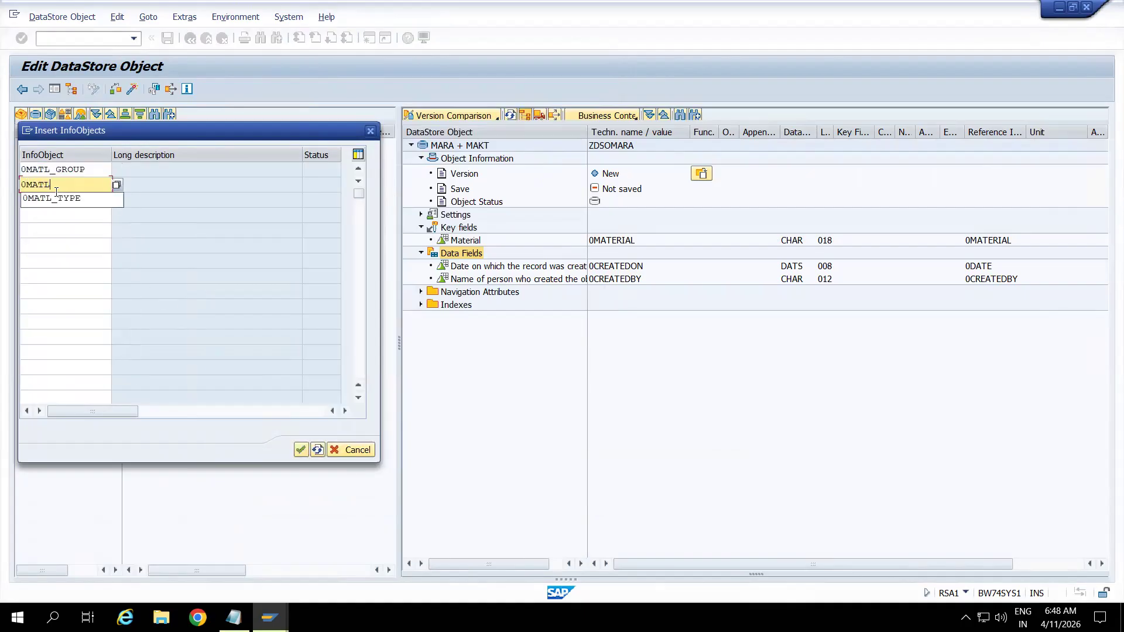
pyautogui.click(65, 202)
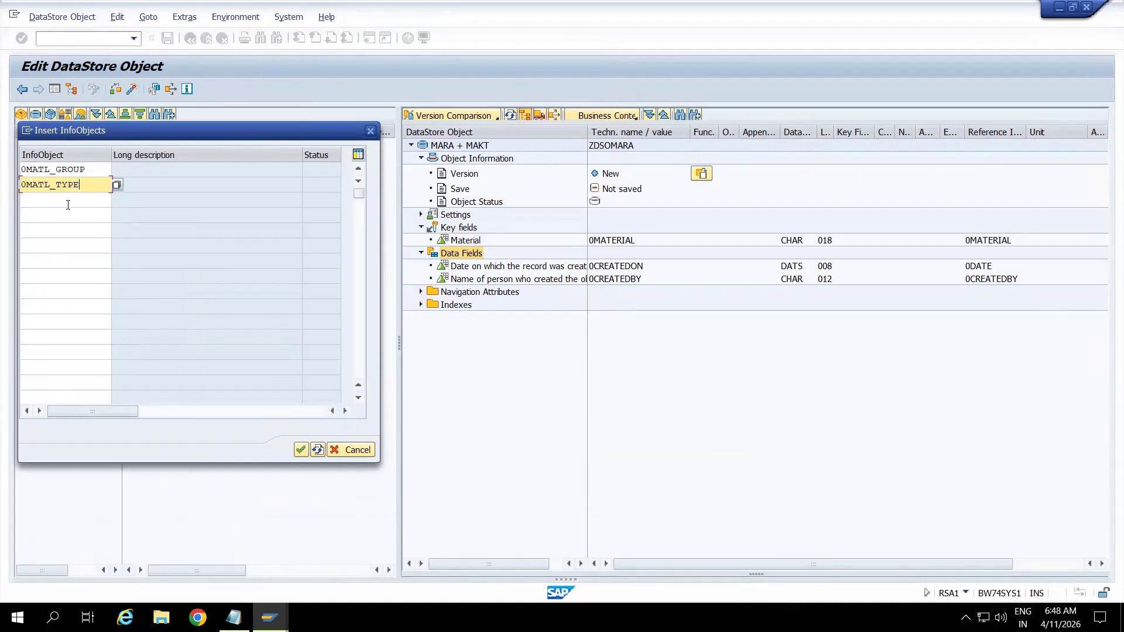
pyautogui.press('Return')
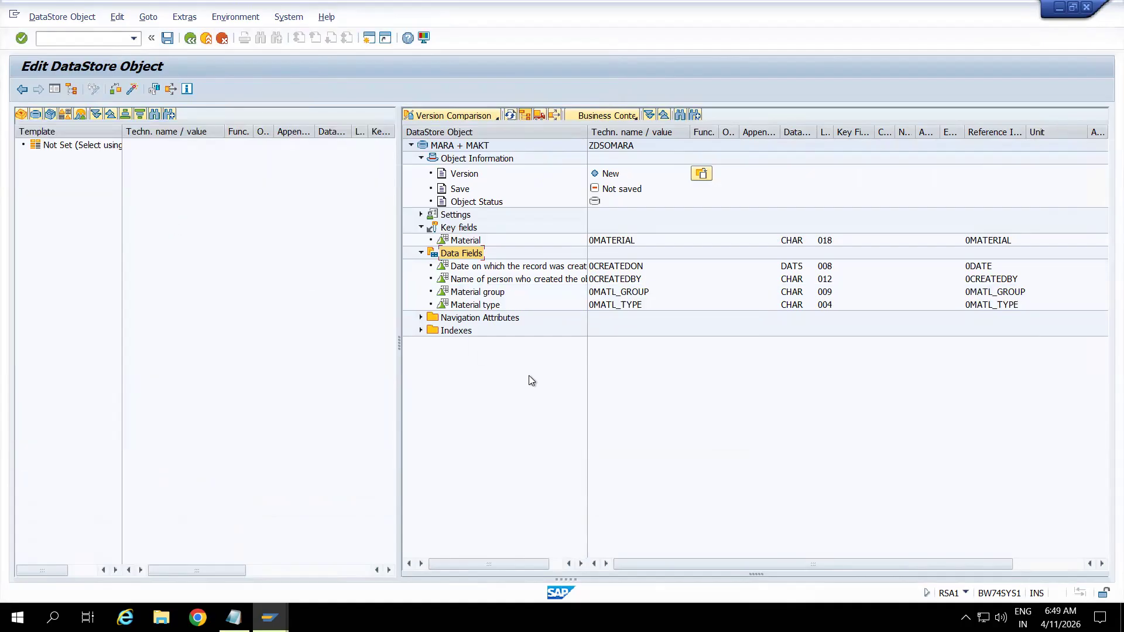
# Check the remaining DataSource fields, search InfoObjects matching *LANG* for the data fields, and choose 0LANGU as the entry.
pyautogui.hotkey('alt', 'Tab')
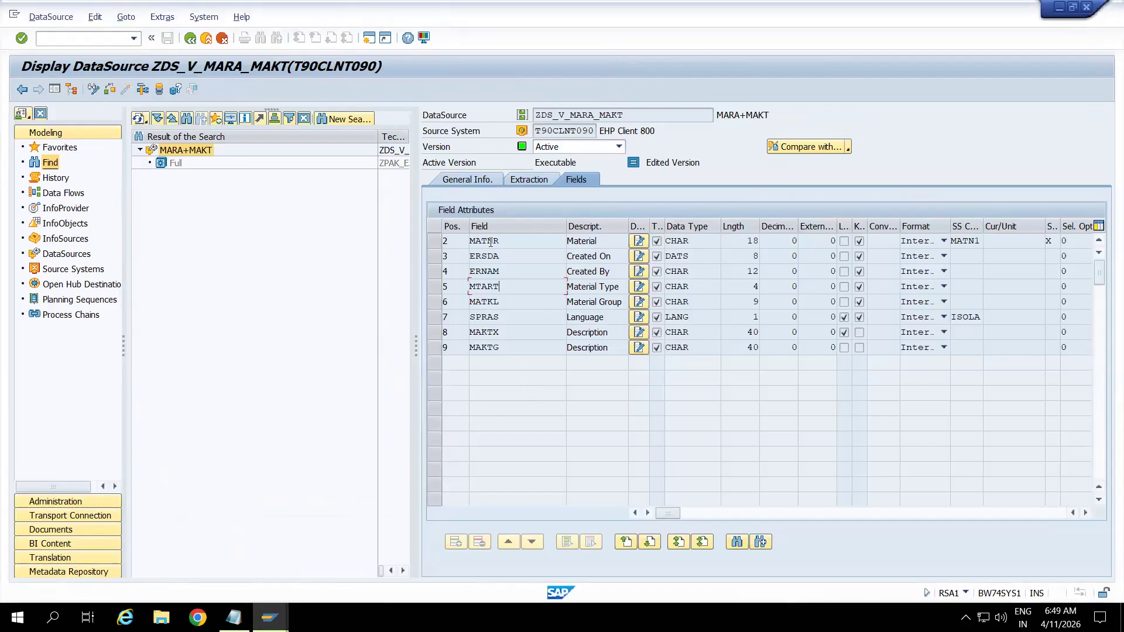
pyautogui.click(505, 301)
pyautogui.hotkey('alt', 'Tab')
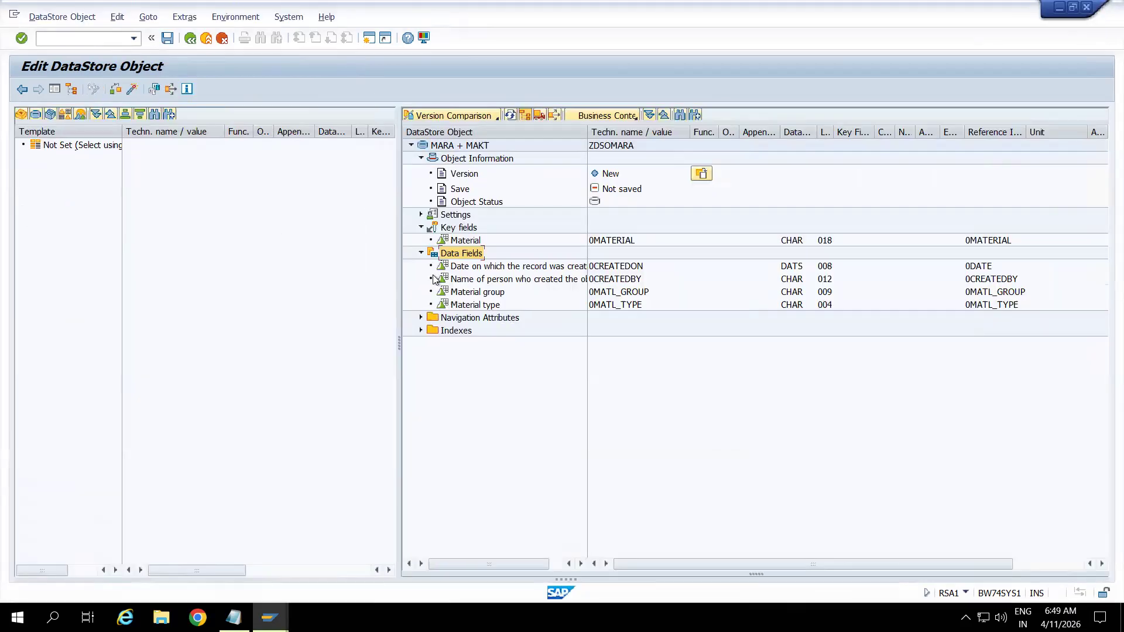
pyautogui.rightClick(462, 258)
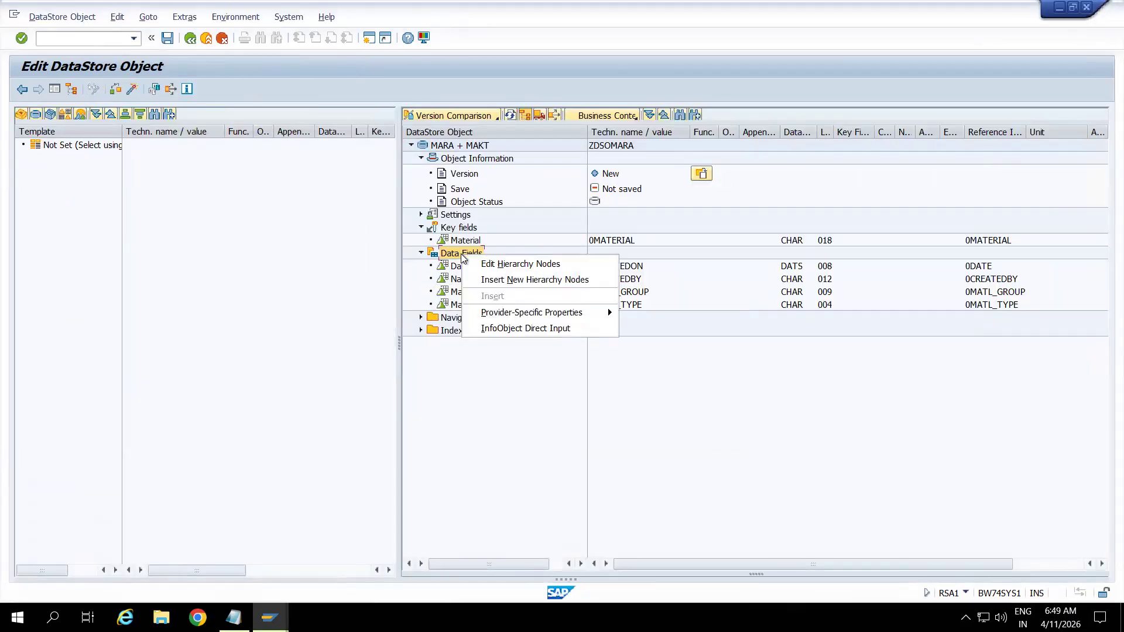
pyautogui.click(511, 329)
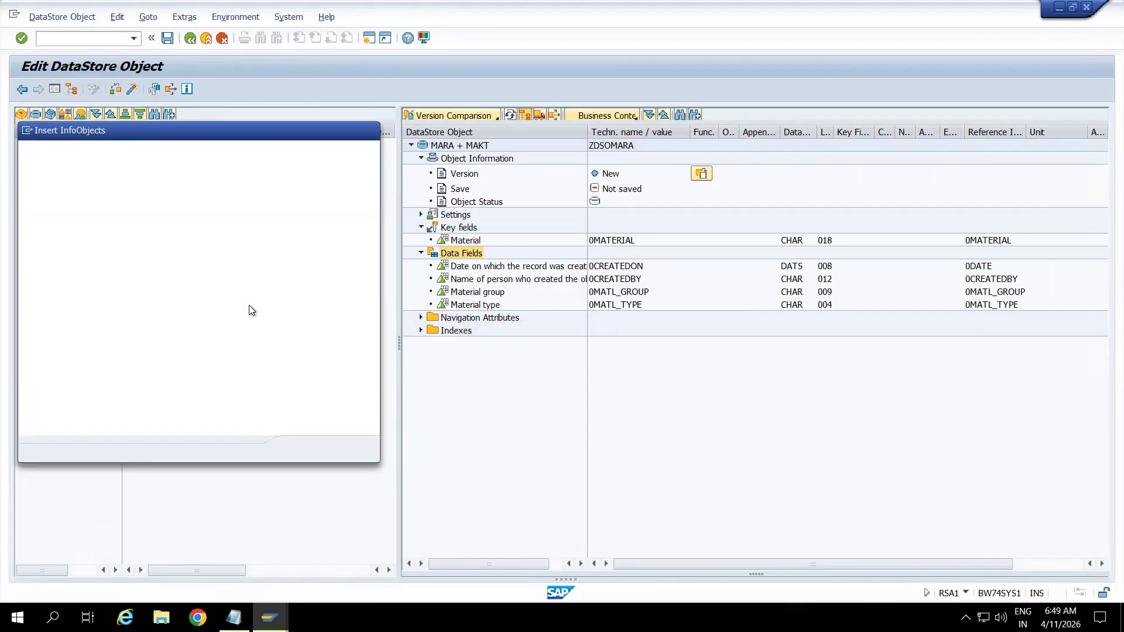
pyautogui.write('*')
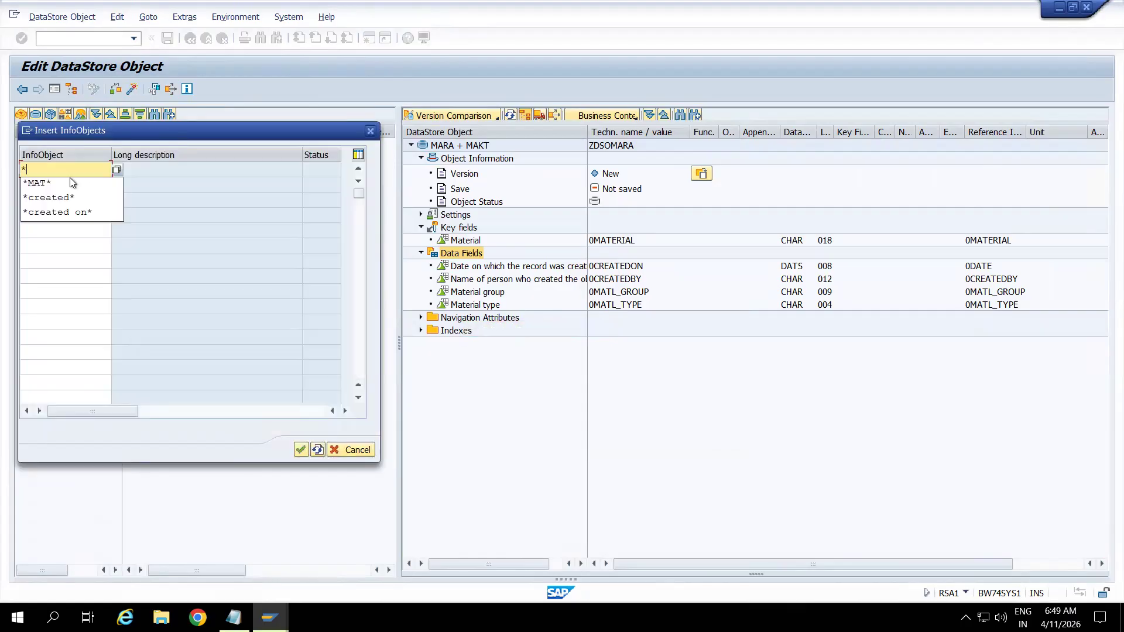
pyautogui.write('LANG*')
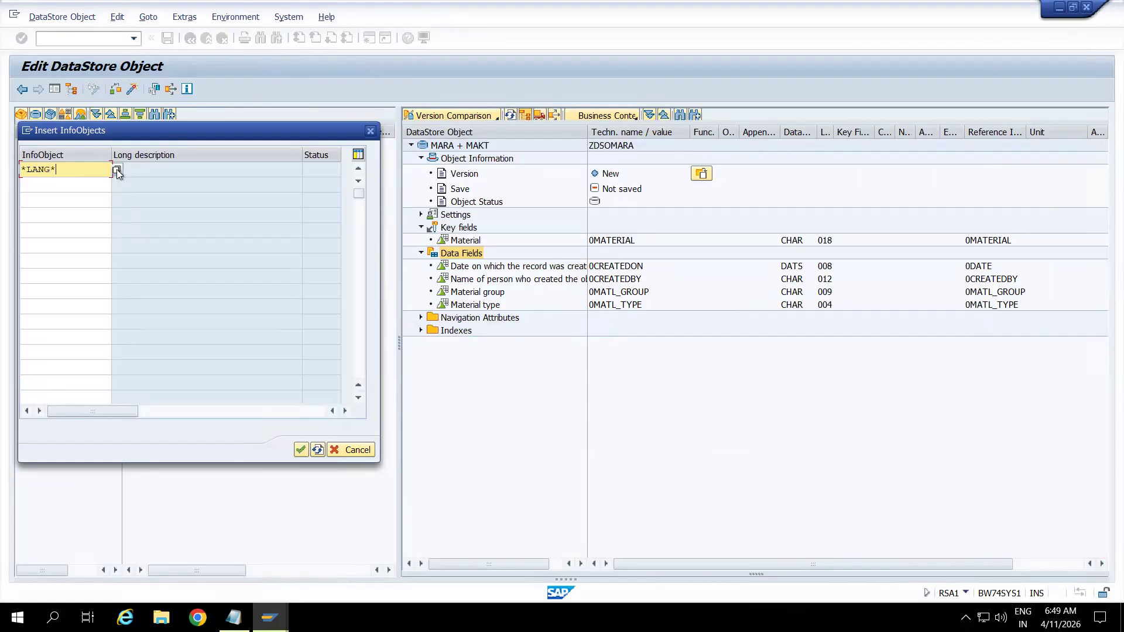
pyautogui.press('Return')
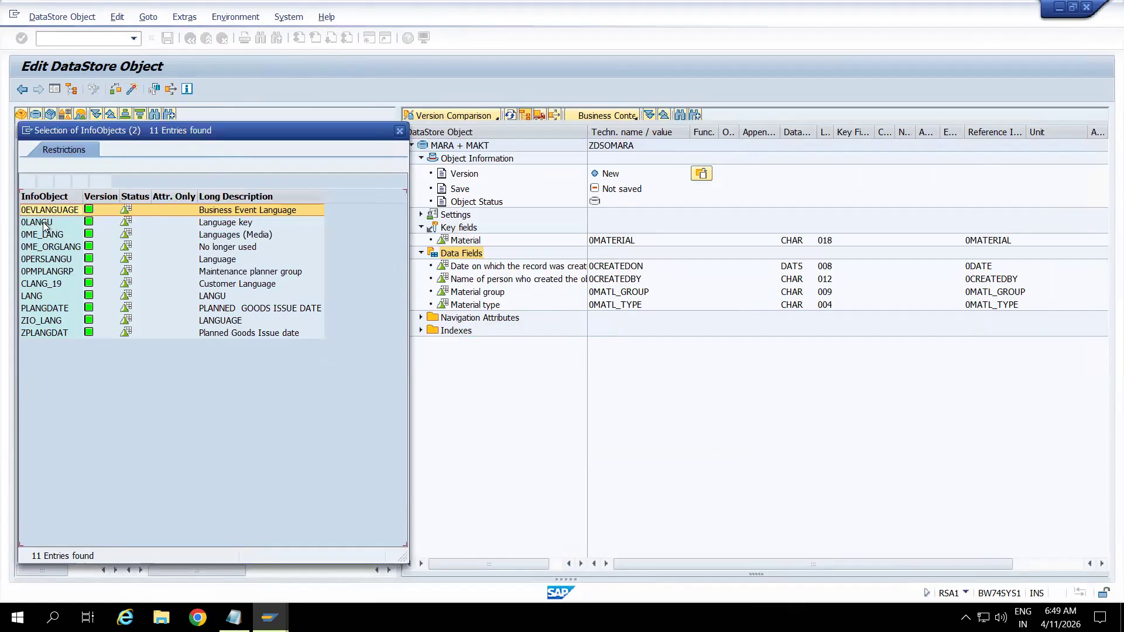
pyautogui.click(46, 223)
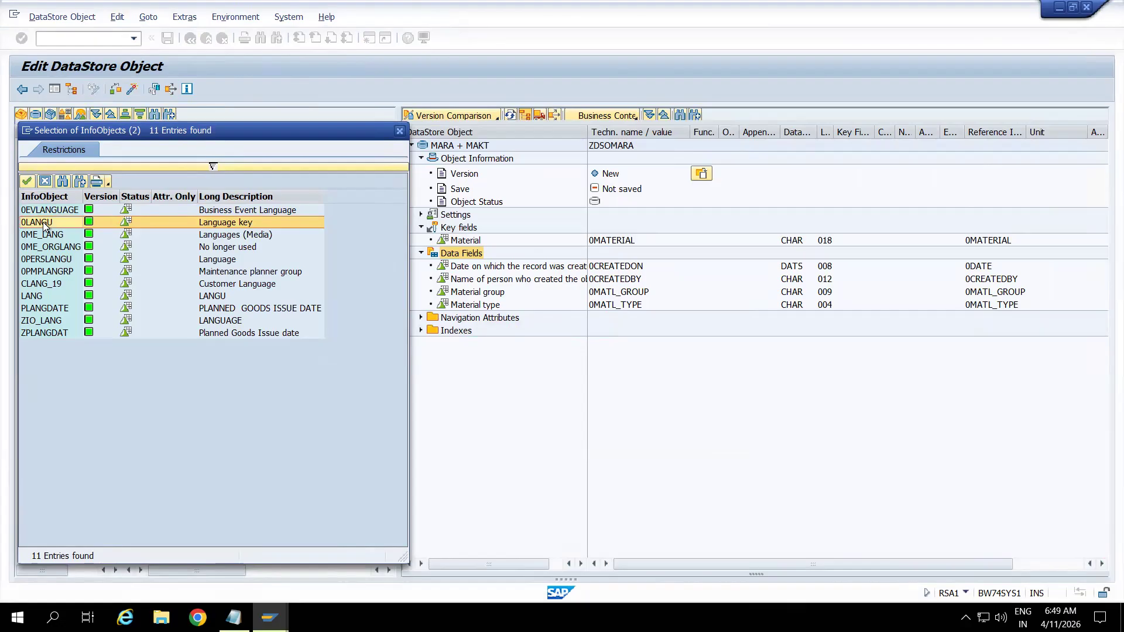
pyautogui.doubleClick(44, 223)
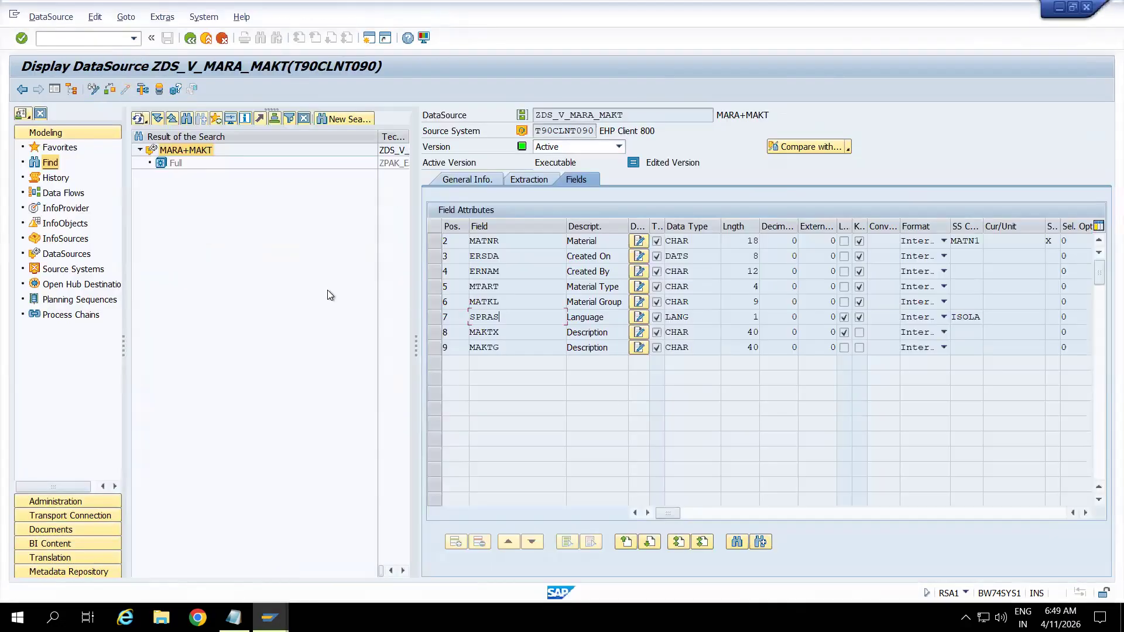
# Enter *0SHTXT below 0LANGU for the MAKTX description field and transfer the entries to the data fields.
pyautogui.moveTo(513, 333); pyautogui.dragTo(470, 331)
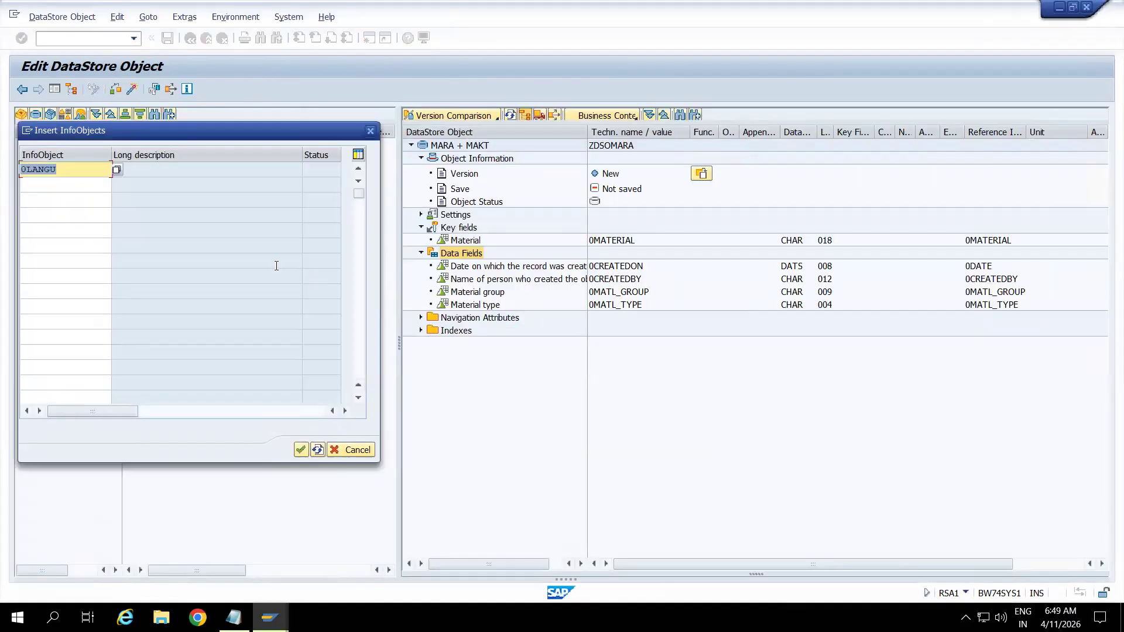
pyautogui.click(70, 185)
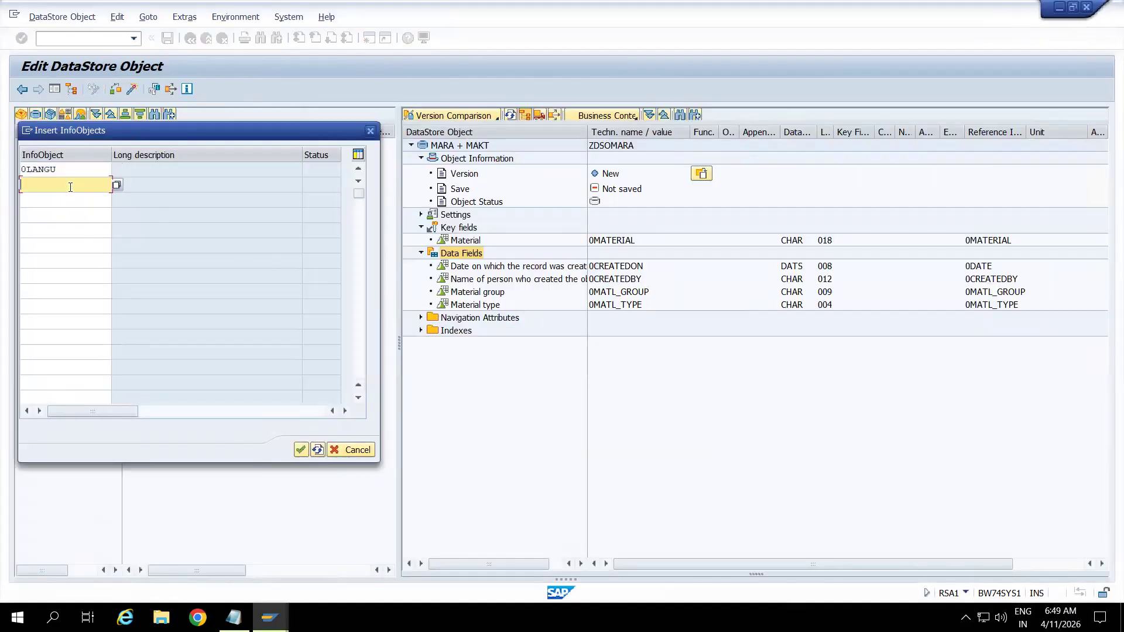
pyautogui.write('*')
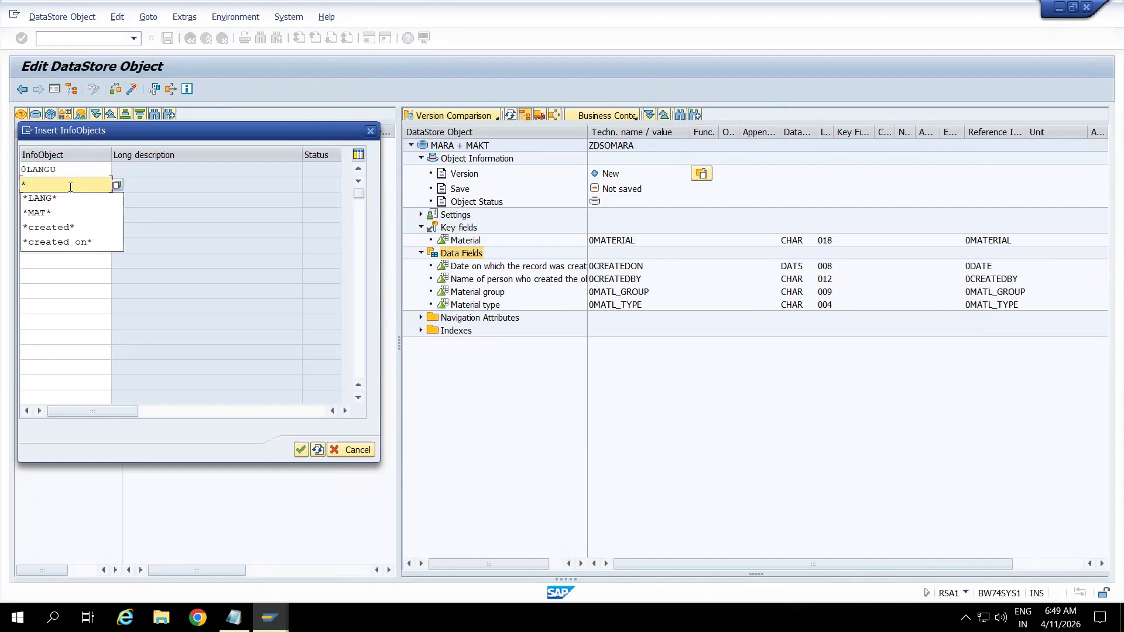
pyautogui.write(')')
pyautogui.write('o')
pyautogui.press('BackSpace')
pyautogui.write('0SHTXT')
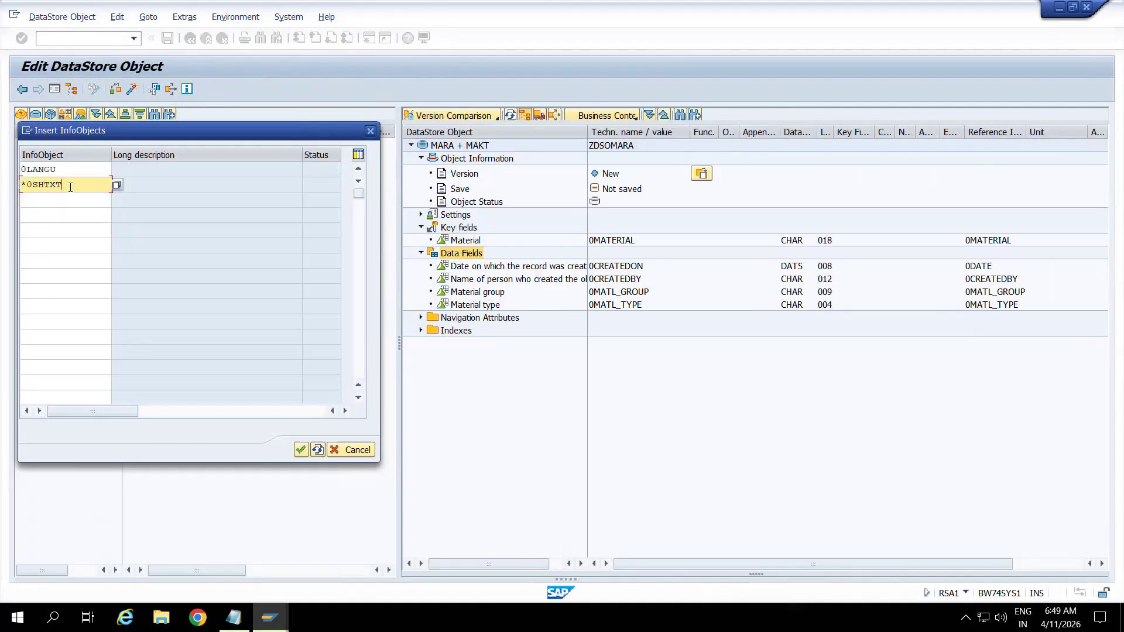
pyautogui.press('Return')
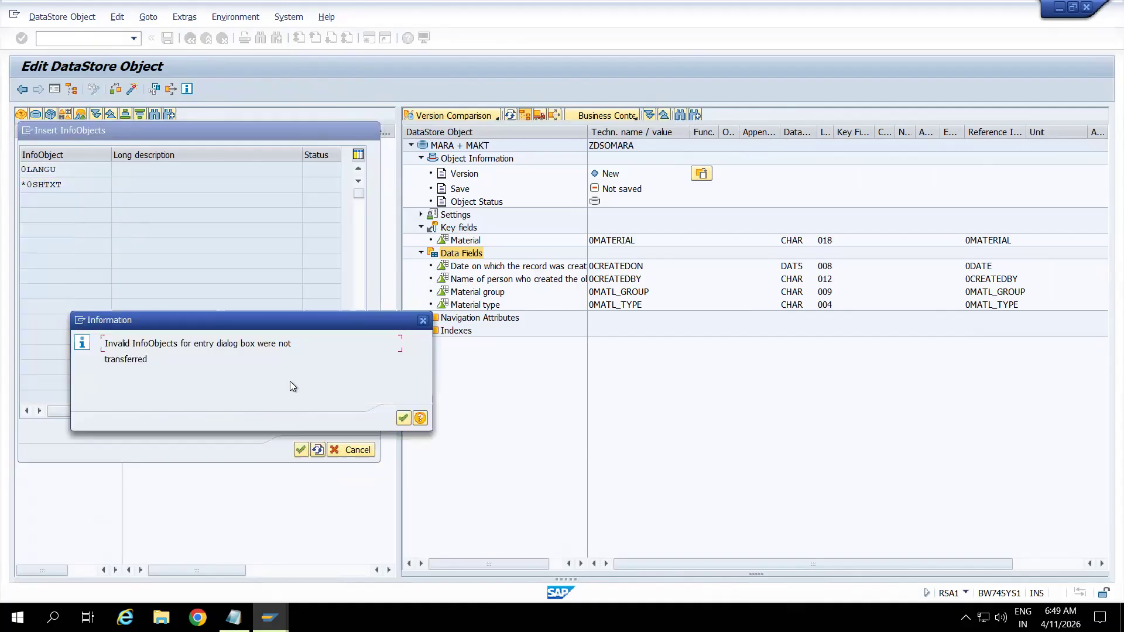
pyautogui.click(403, 418)
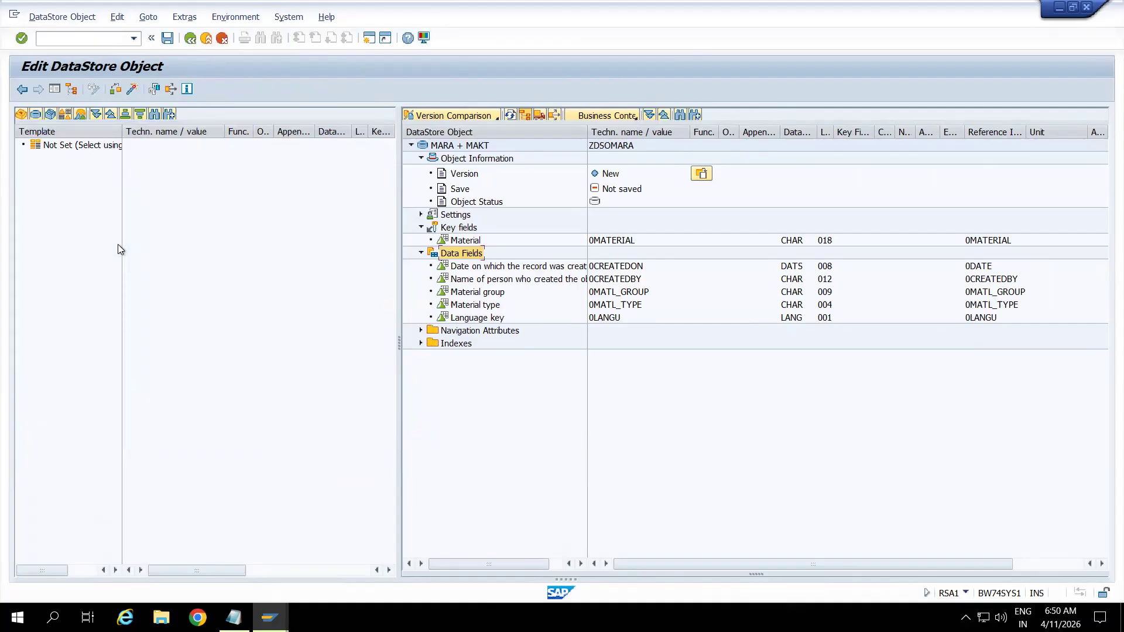
# Search the InfoObjects matching *TEXT* for a description data field and close the list without choosing one.
pyautogui.rightClick(446, 256)
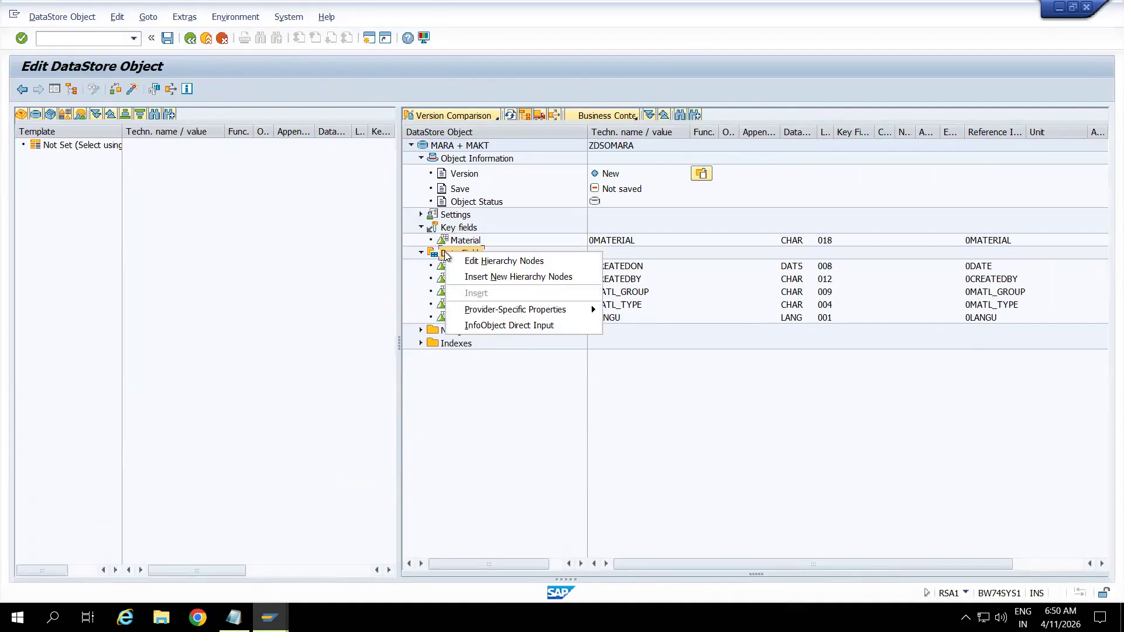
pyautogui.click(483, 325)
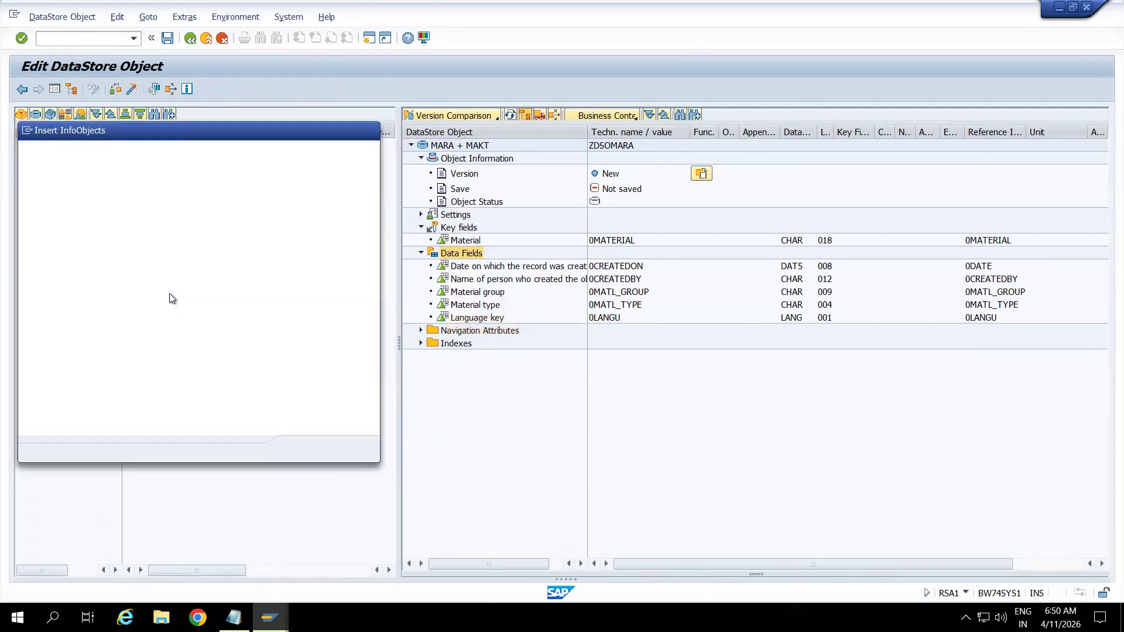
pyautogui.write('*')
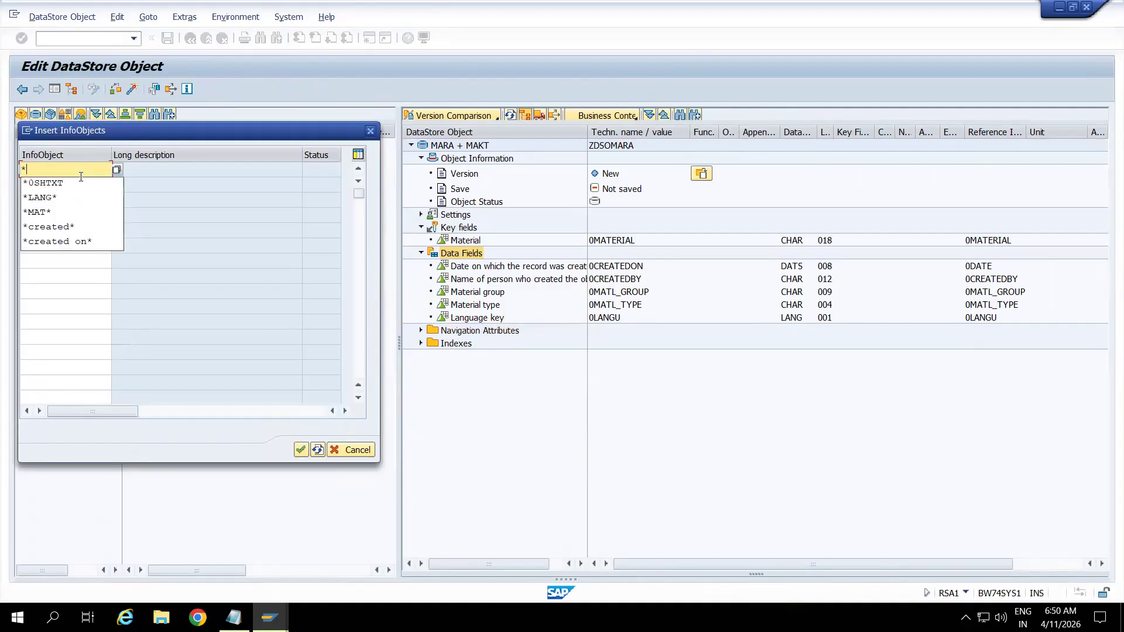
pyautogui.write('TEXT*')
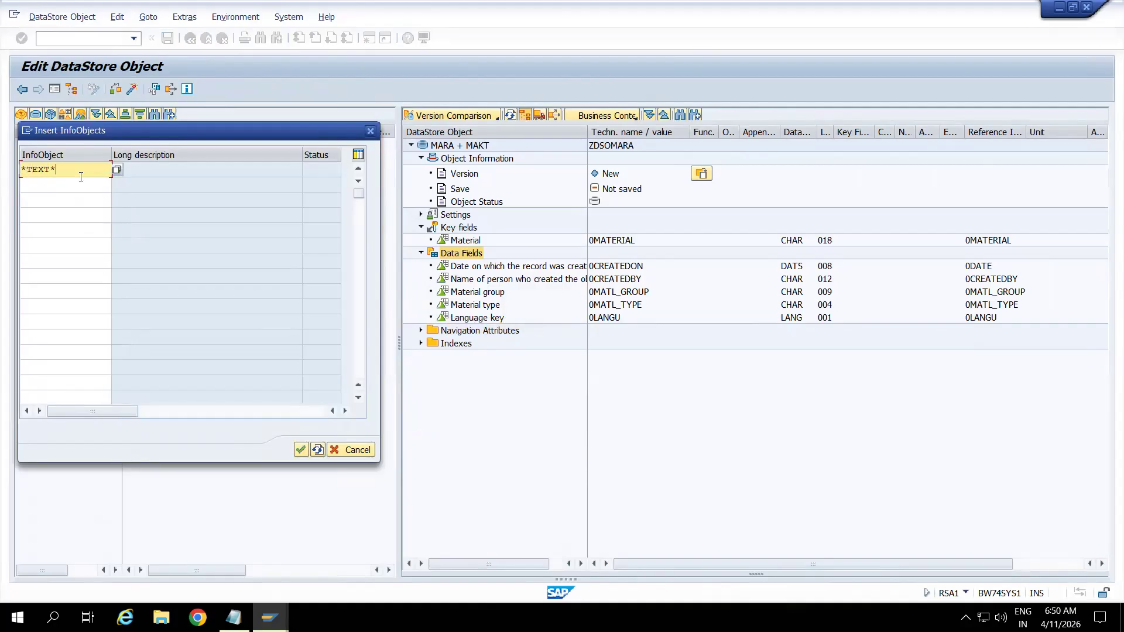
pyautogui.click(117, 171)
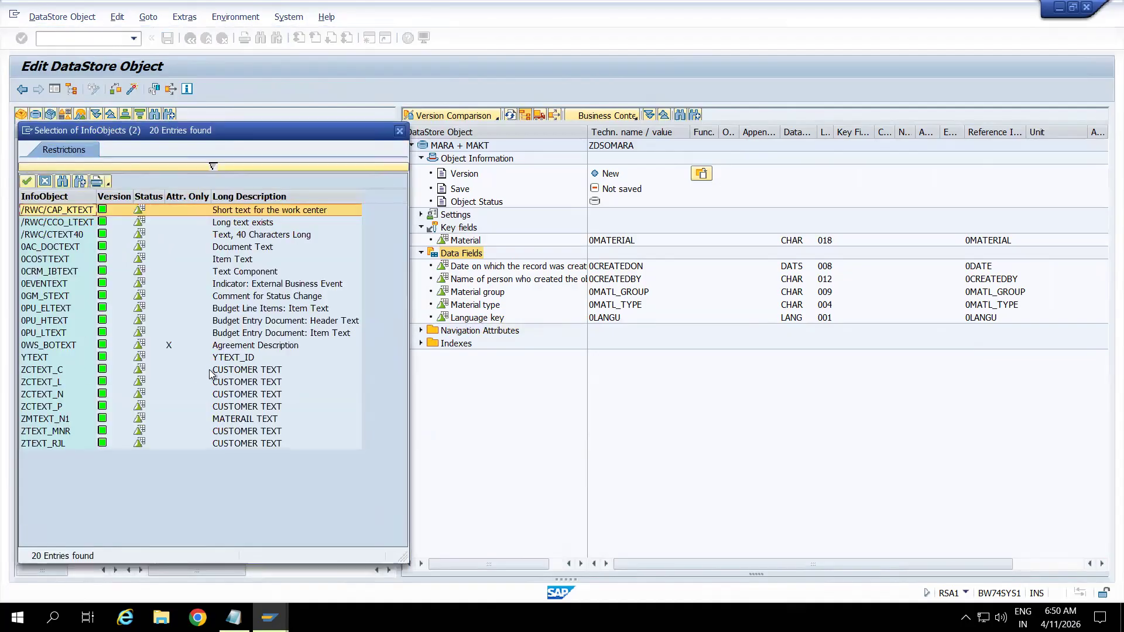
pyautogui.click(60, 422)
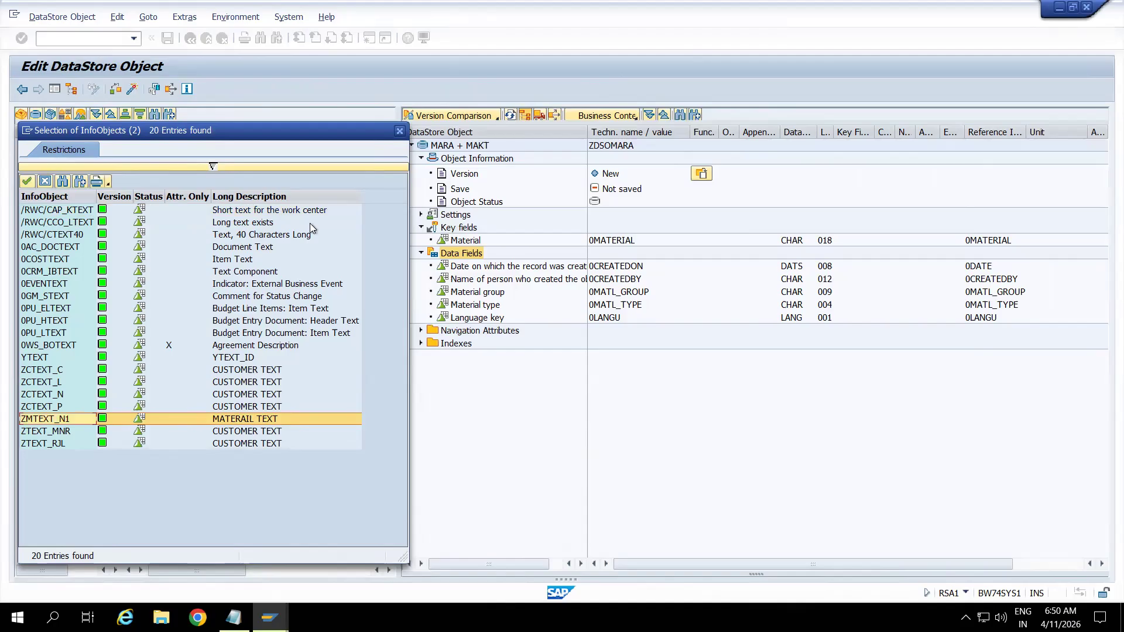
pyautogui.click(399, 132)
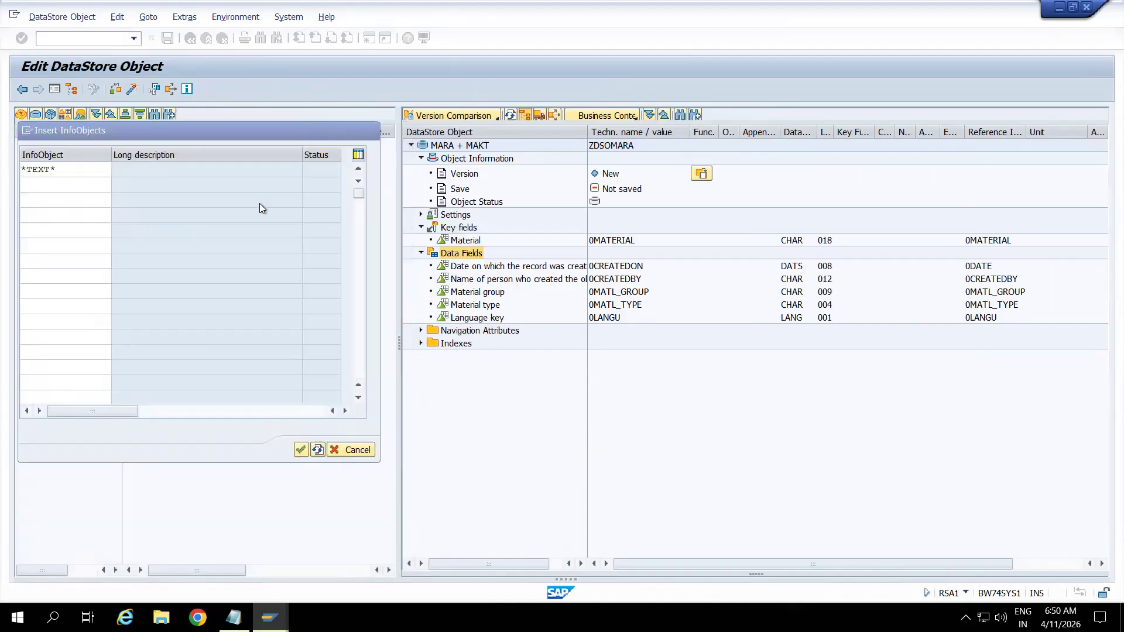
# Replace the *TEXT* pattern with *SH* and search the matching InfoObjects for a short description field.
pyautogui.press('BackSpace')
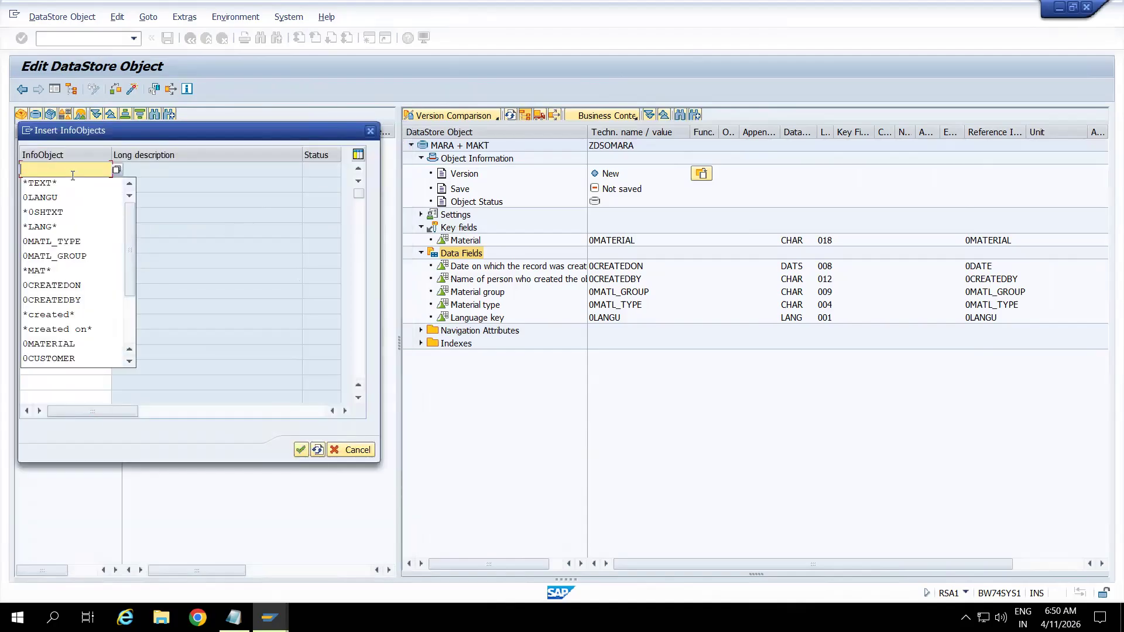
pyautogui.write('*SHT')
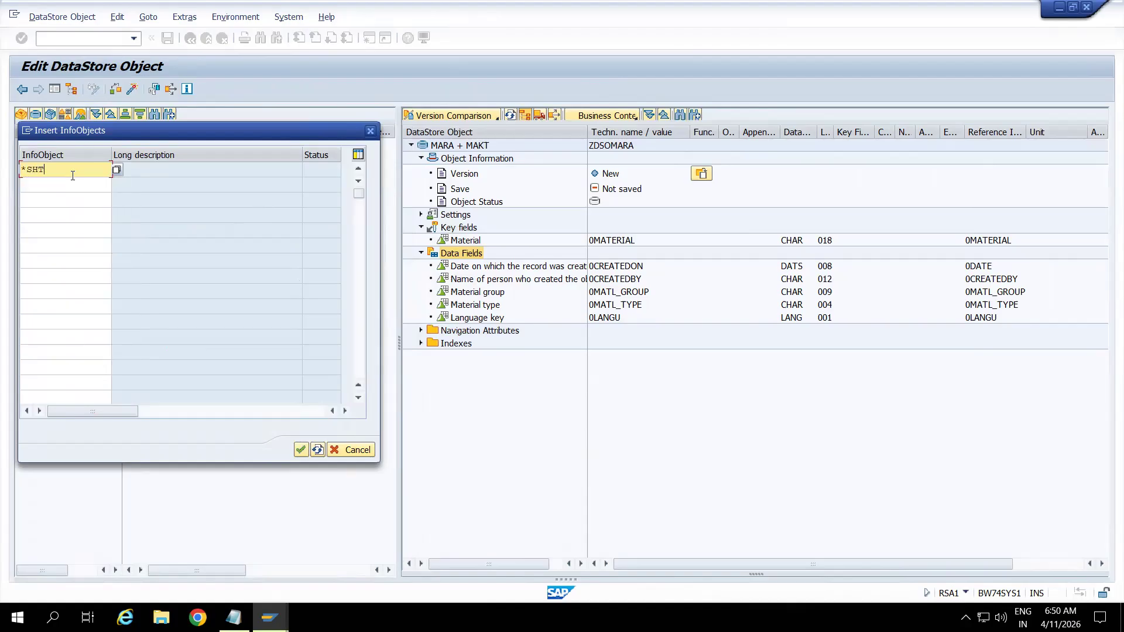
pyautogui.press('BackSpace')
pyautogui.write('*')
pyautogui.press('Return')
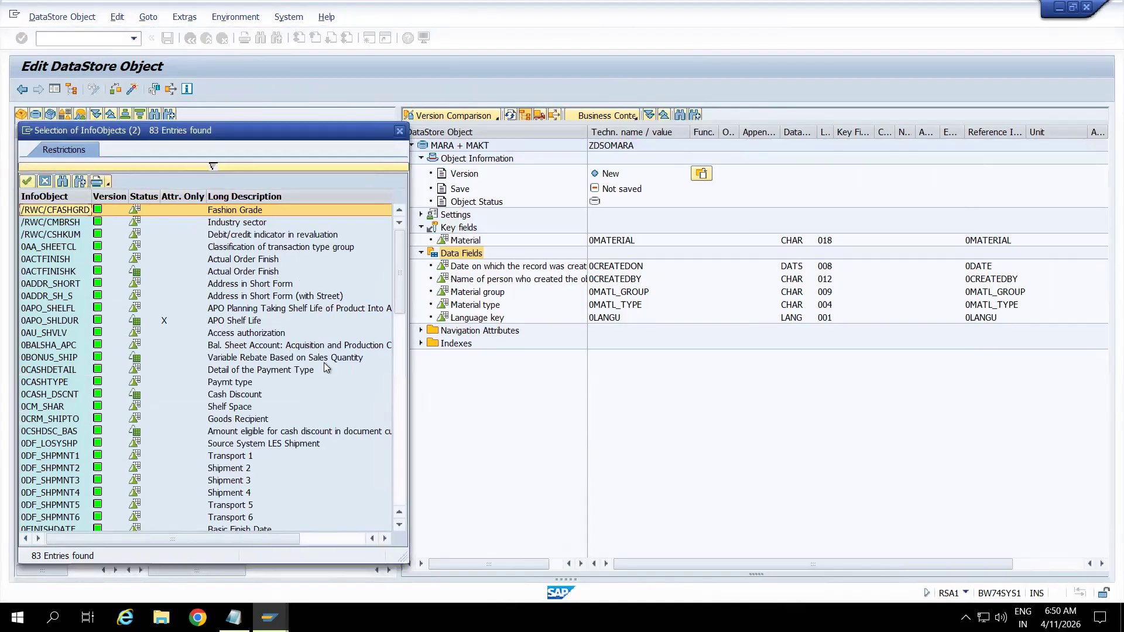
pyautogui.click(395, 412)
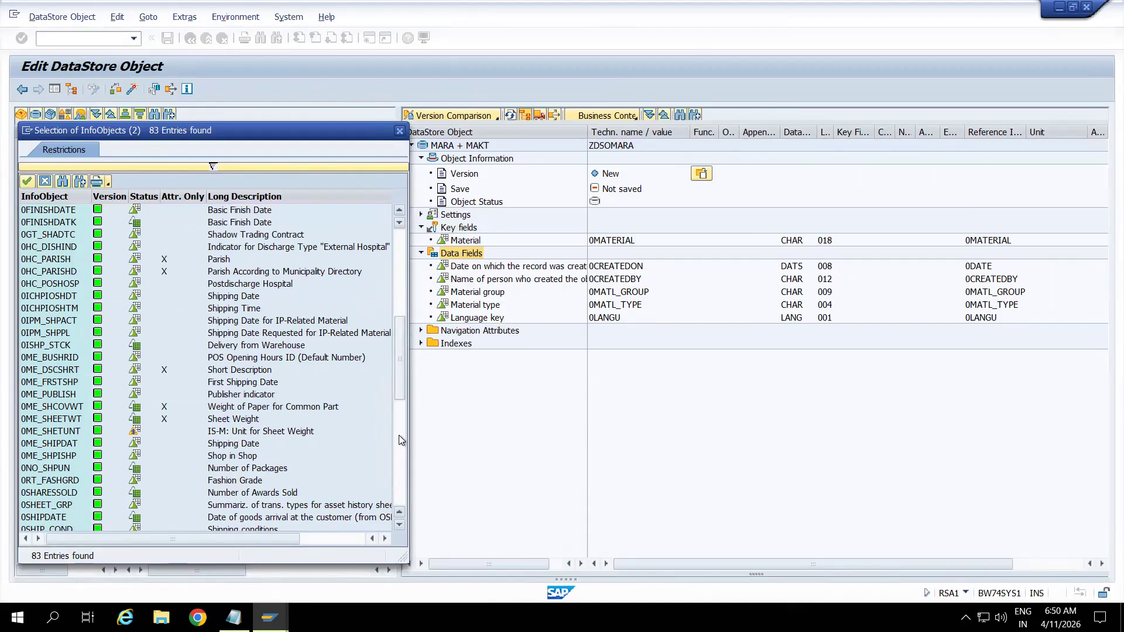
pyautogui.click(398, 435)
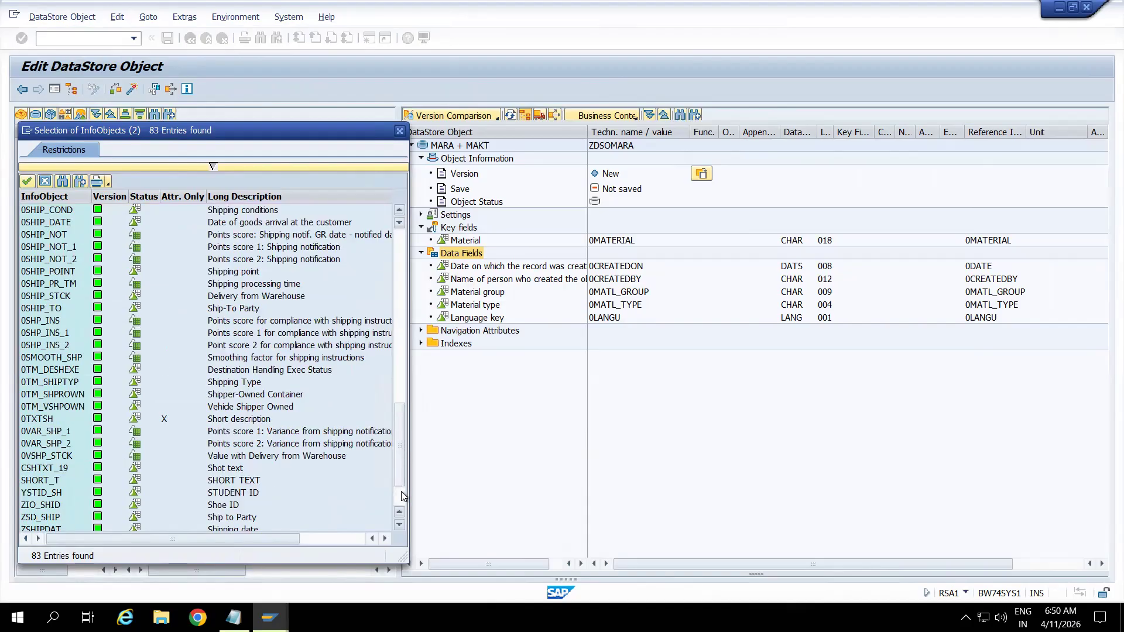
# Choose the InfoObject 0TXTSH (Short description) and insert it into the data fields.
pyautogui.click(48, 483)
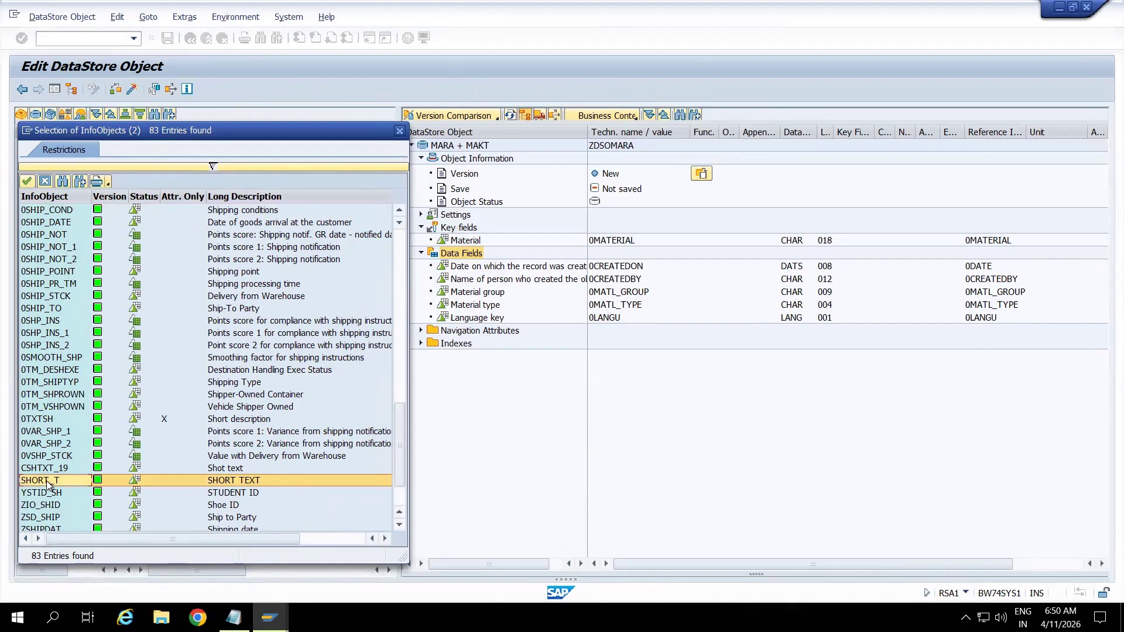
pyautogui.click(44, 419)
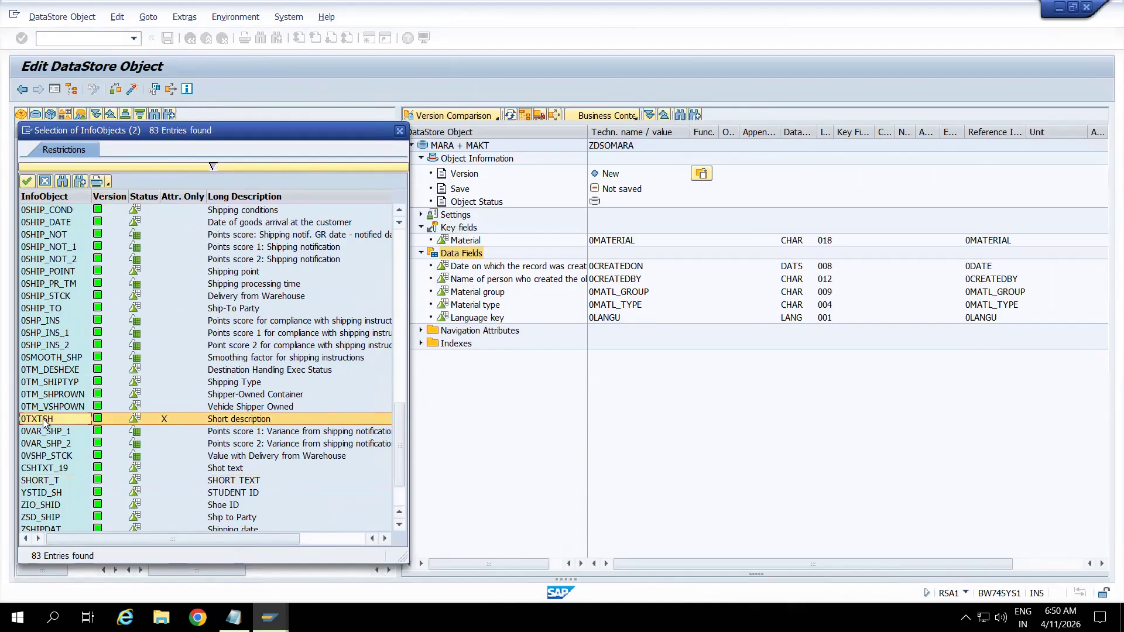
pyautogui.doubleClick(44, 419)
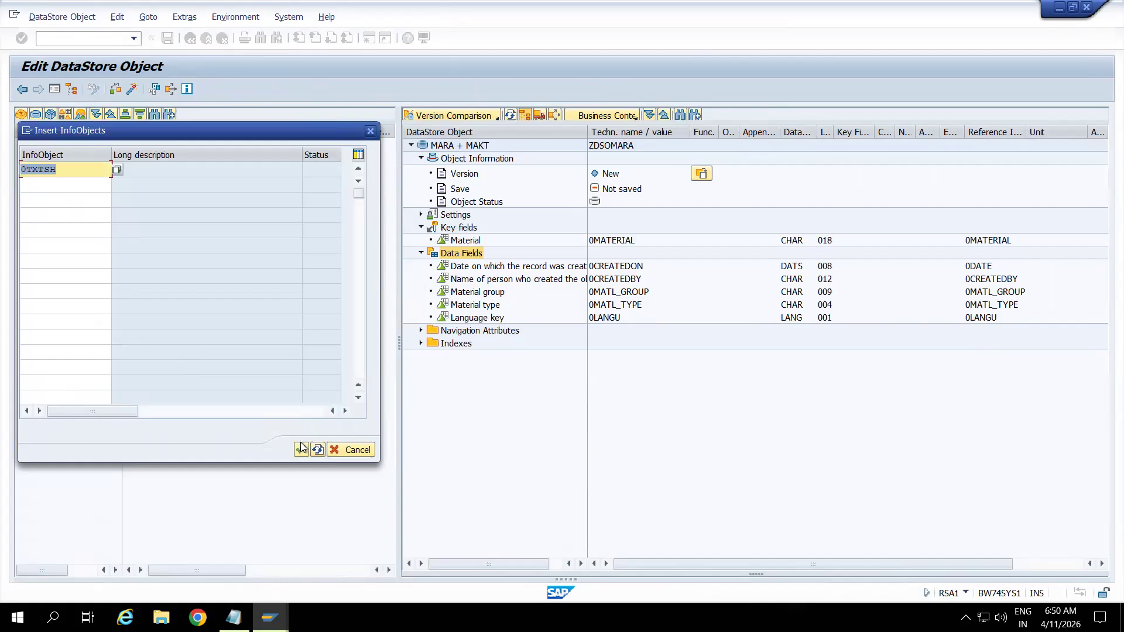
pyautogui.click(302, 449)
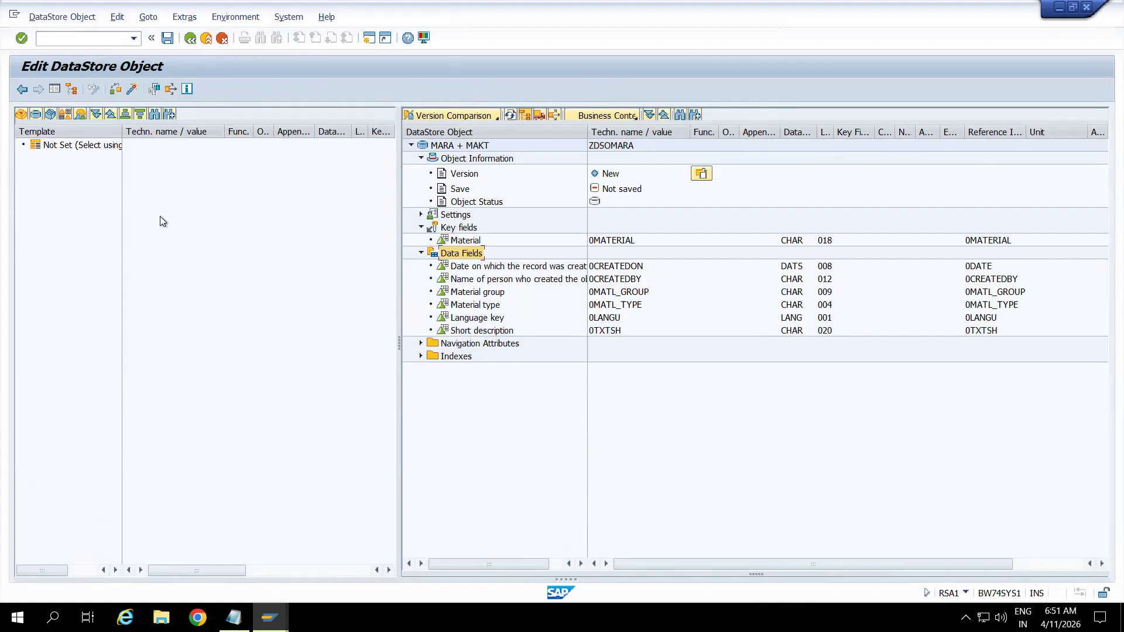
# Insert the InfoObject 0TXTMD into the data fields by direct input and activate the DataStore object.
pyautogui.rightClick(450, 257)
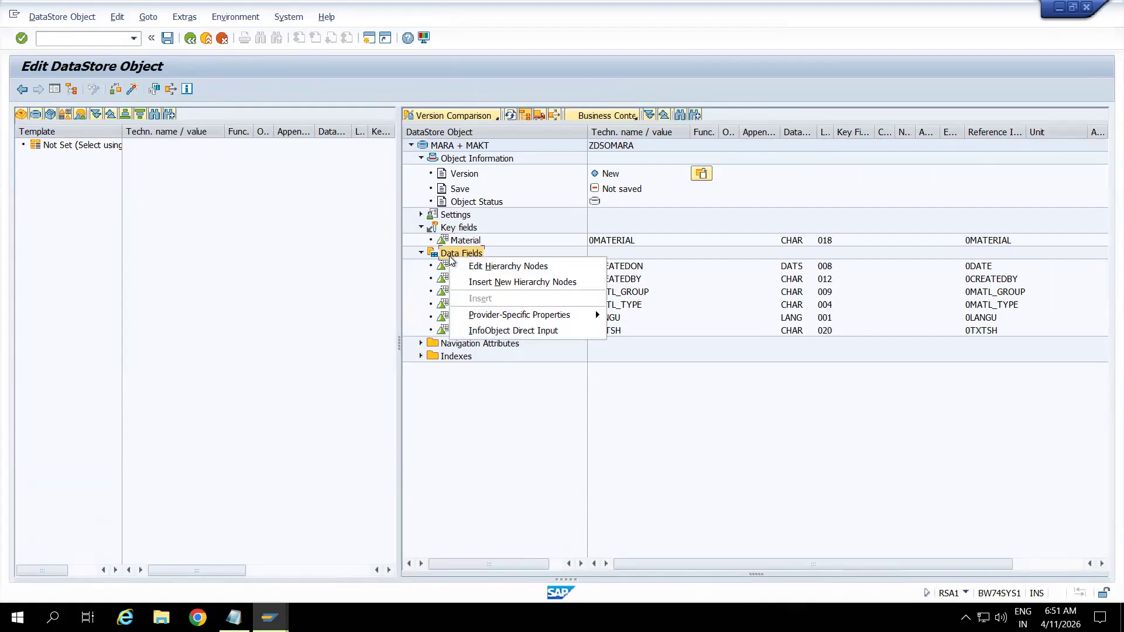
pyautogui.click(501, 333)
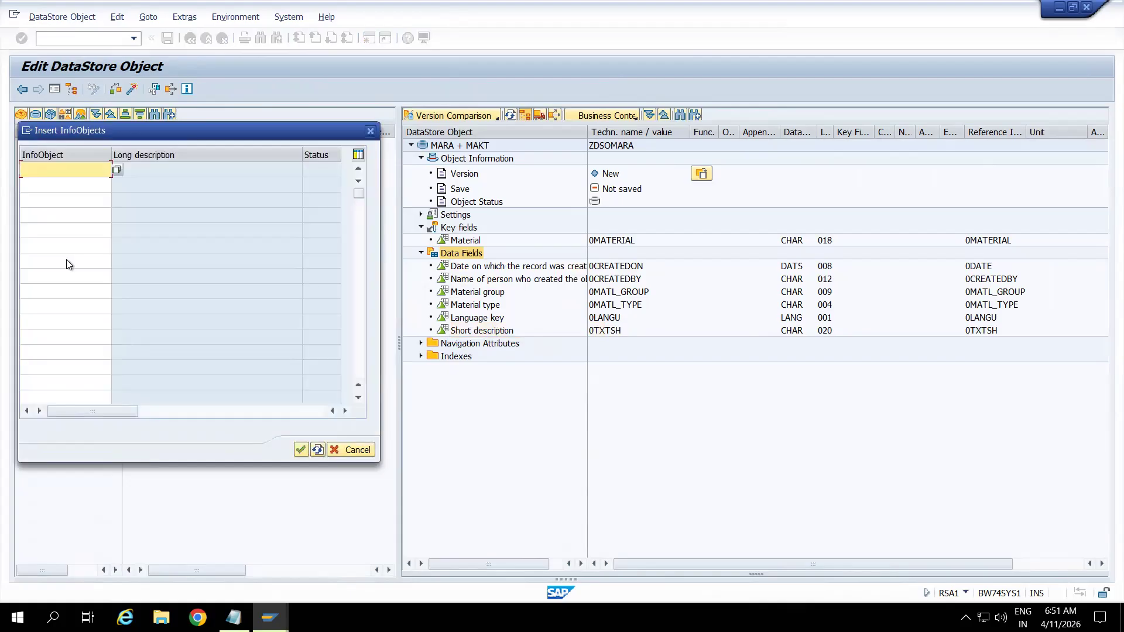
pyautogui.write('0TXT')
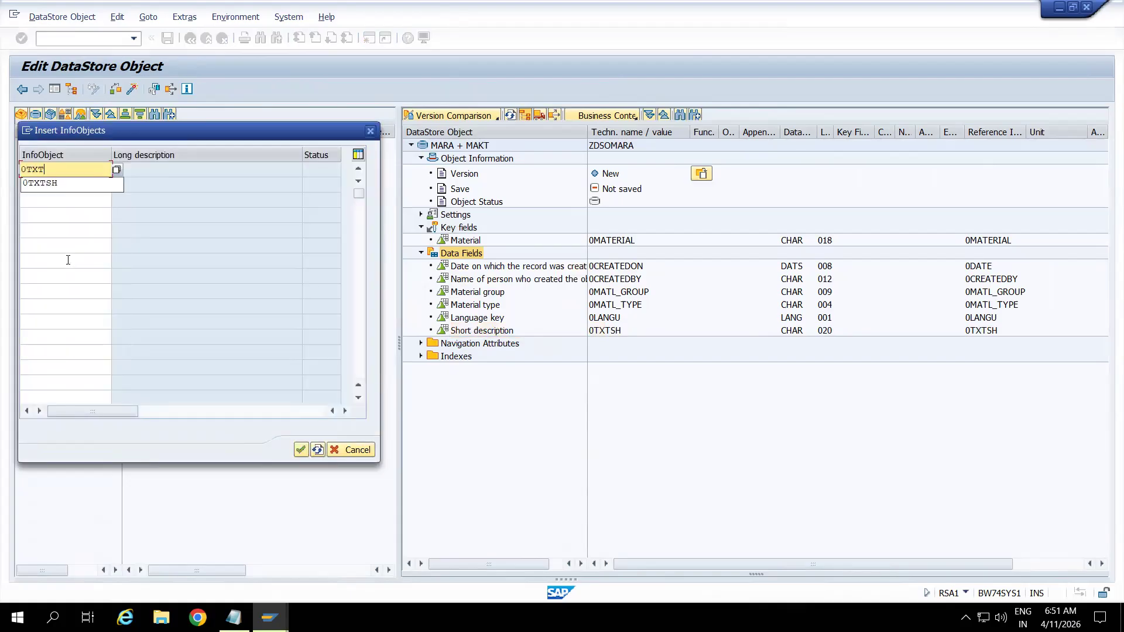
pyautogui.write('_MD')
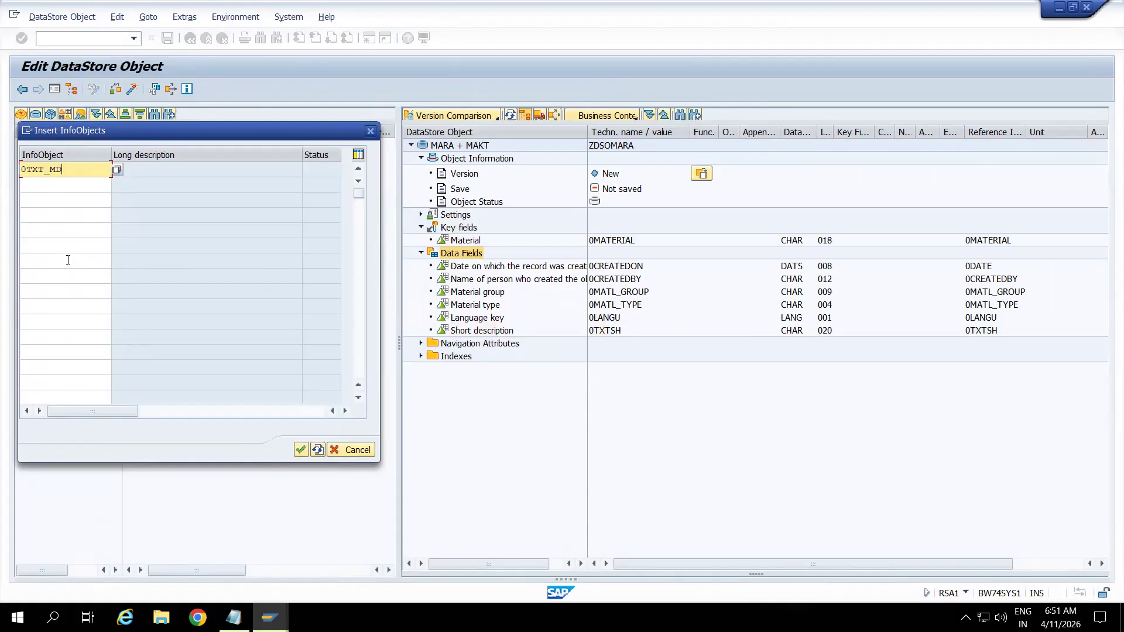
pyautogui.press('BackSpace')
pyautogui.write('M')
pyautogui.press('Return')
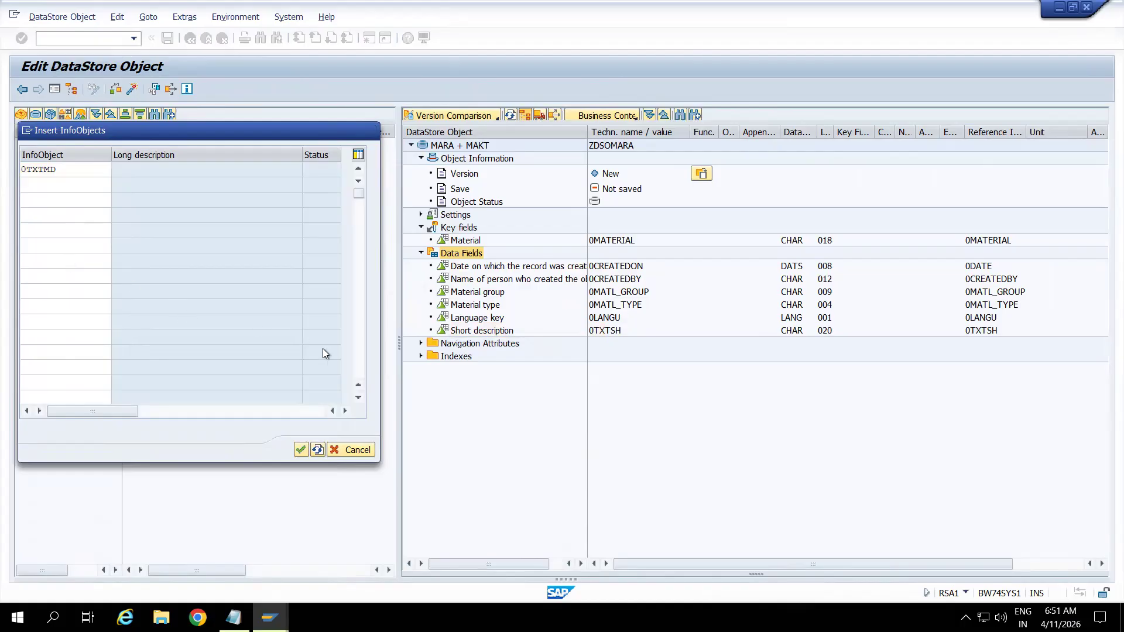
pyautogui.press('Return')
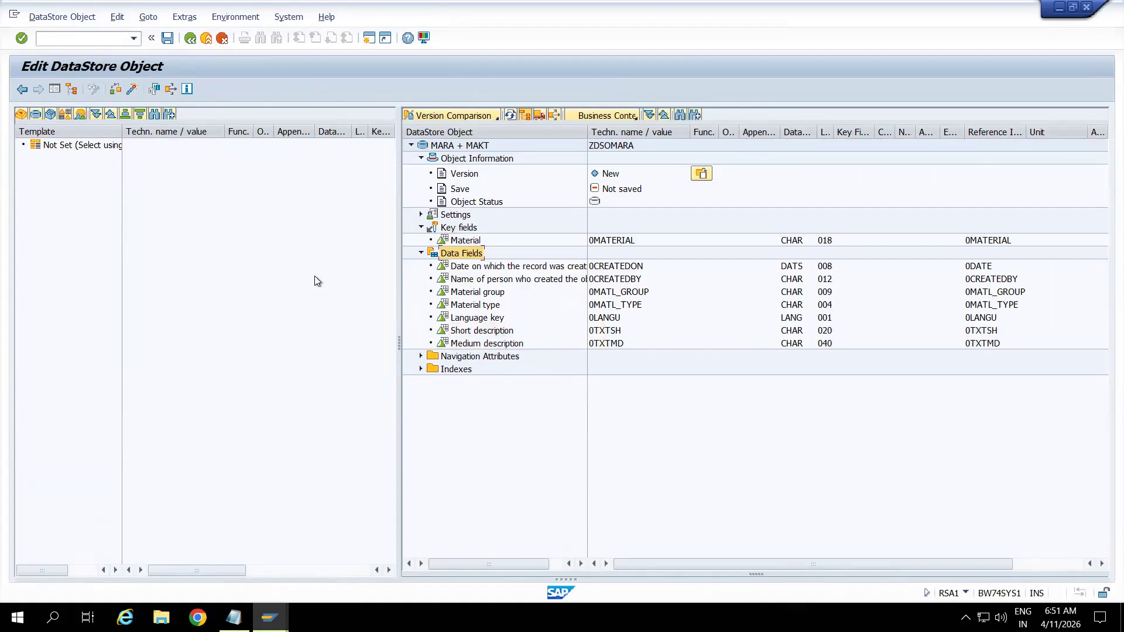
pyautogui.click(131, 90)
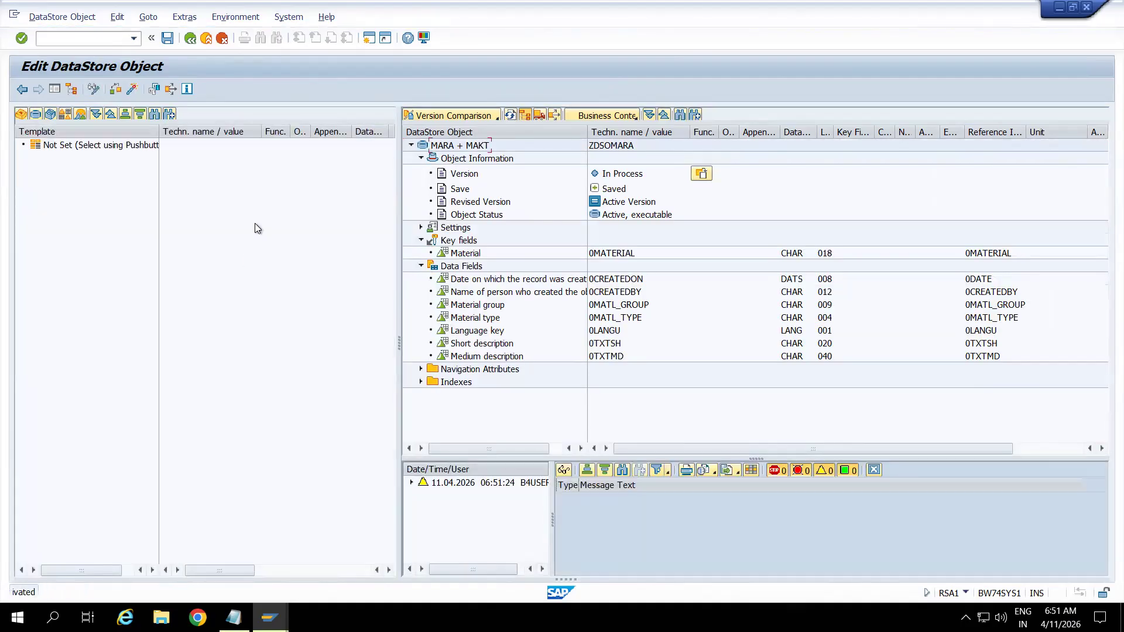
pyautogui.click(206, 38)
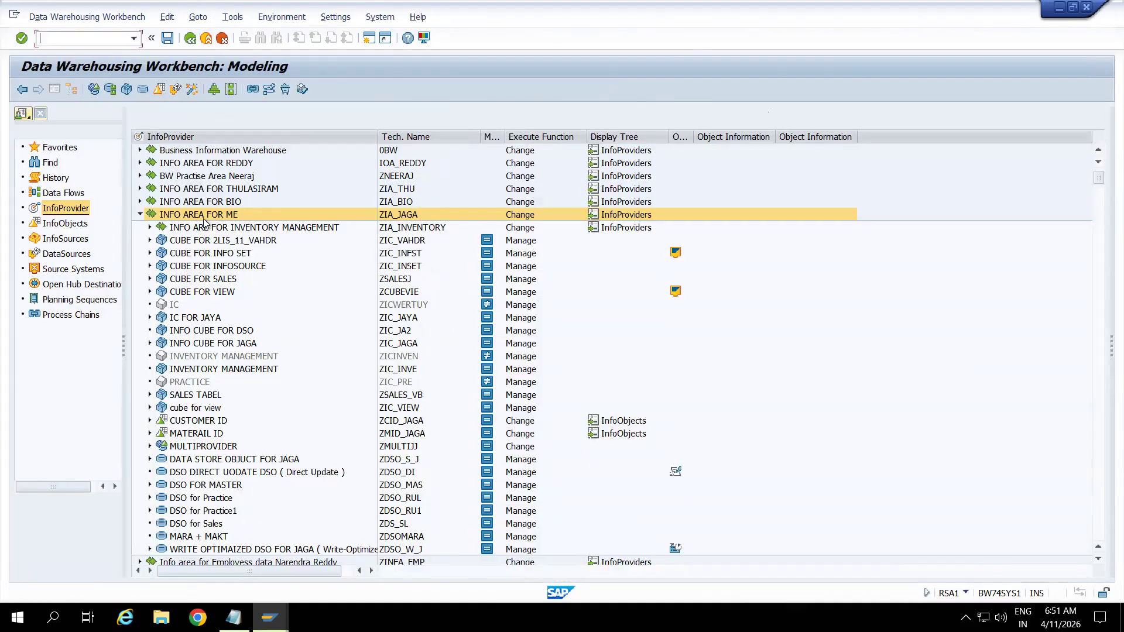
# Create a transformation for the MARA + MAKT DataStore object from DataSource ZDS_V_MARA_MAKT in source system T90CLNT090.
pyautogui.click(215, 537)
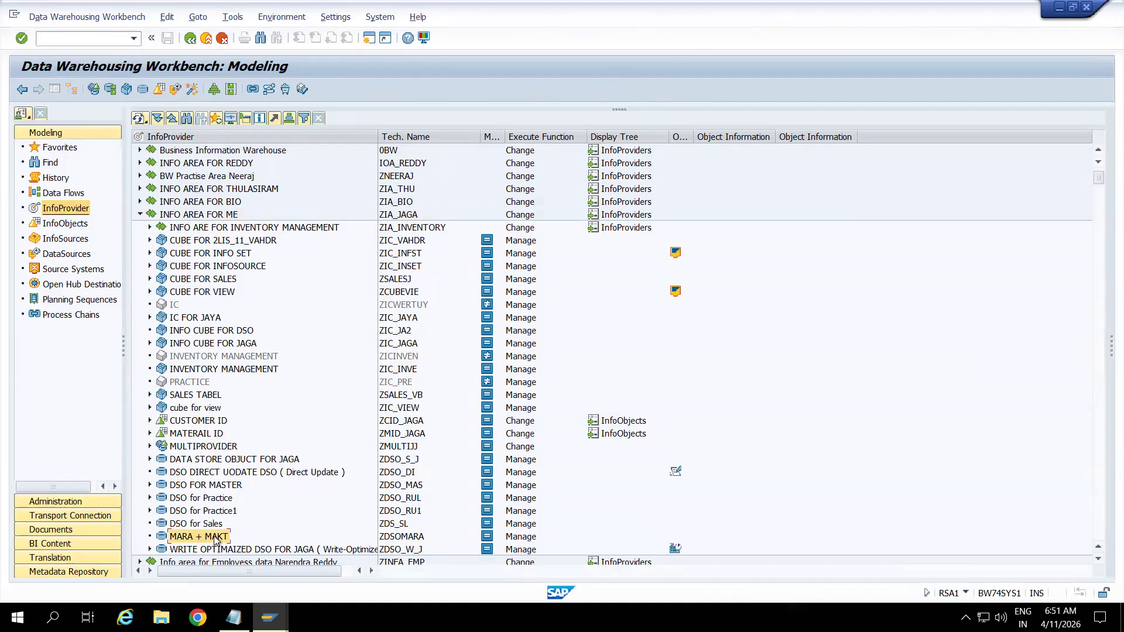
pyautogui.rightClick(216, 537)
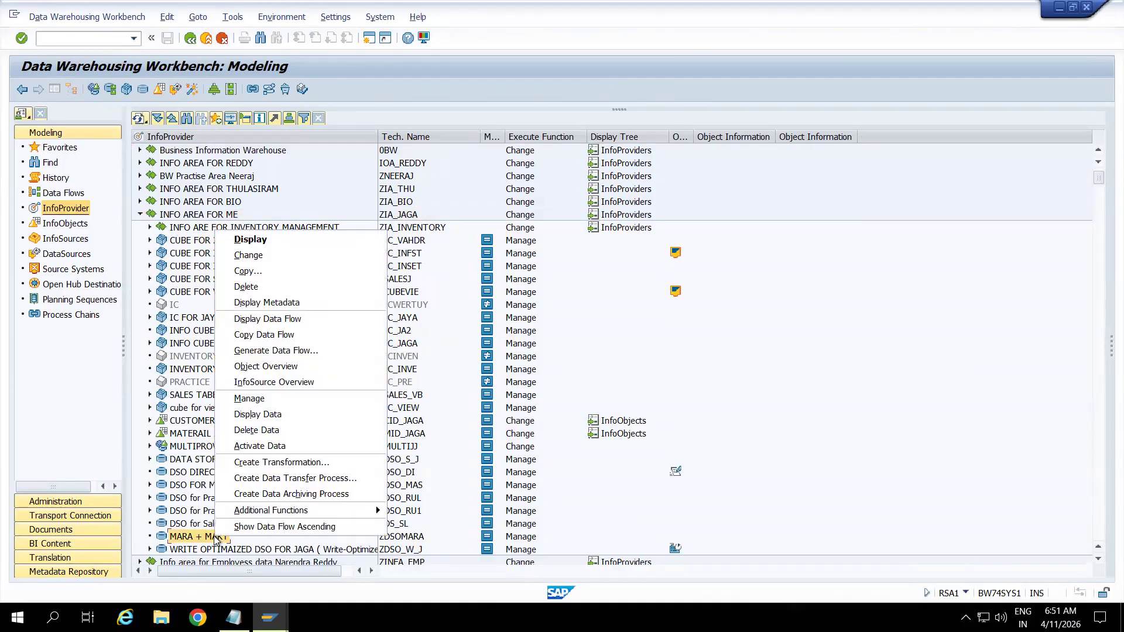
pyautogui.click(283, 462)
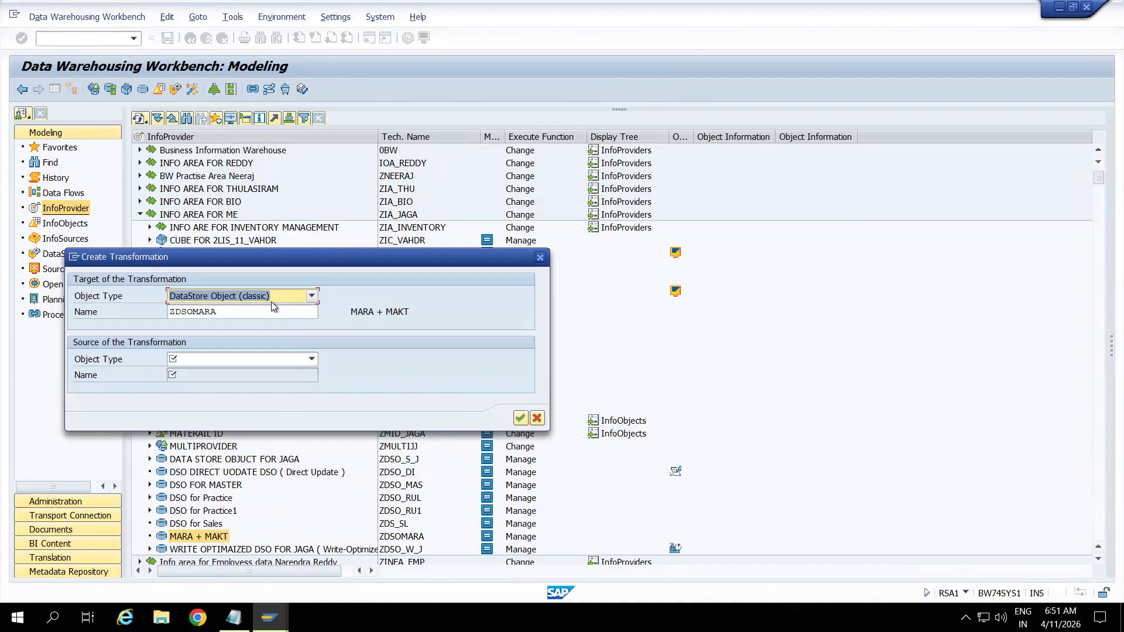
pyautogui.click(237, 357)
pyautogui.click(212, 374)
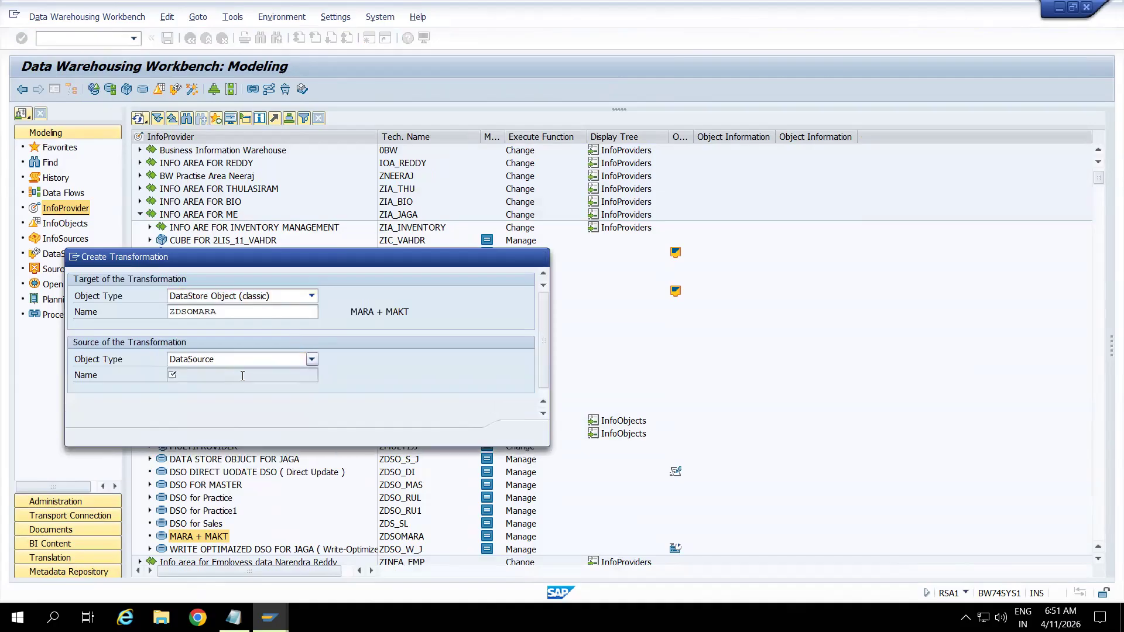
pyautogui.write('ZDS_V_MARA_MAKT')
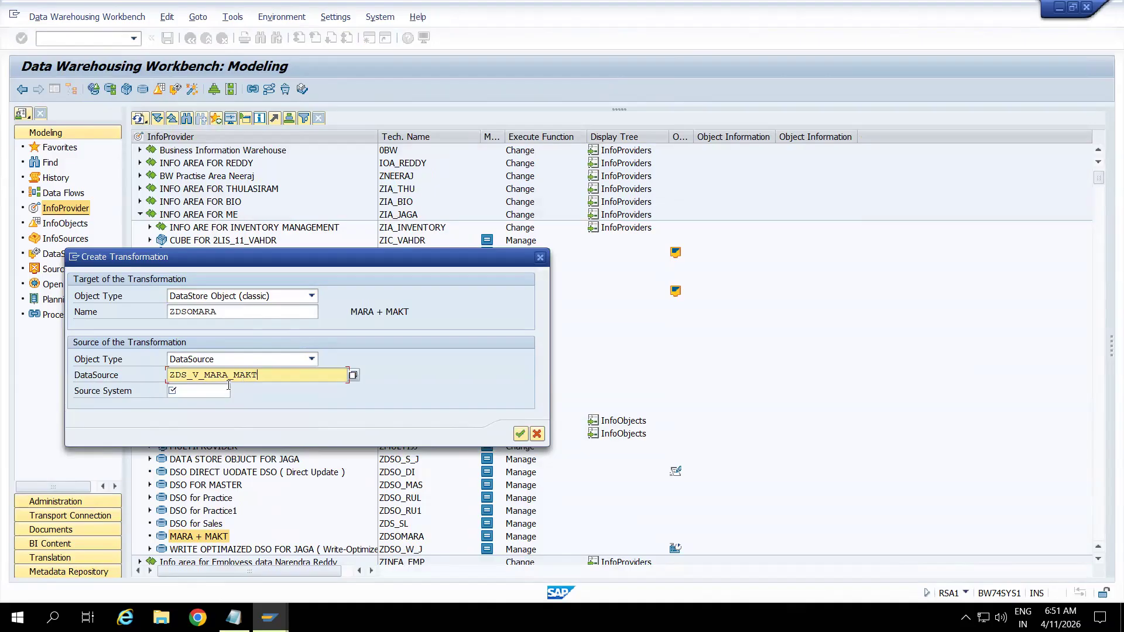
pyautogui.click(182, 391)
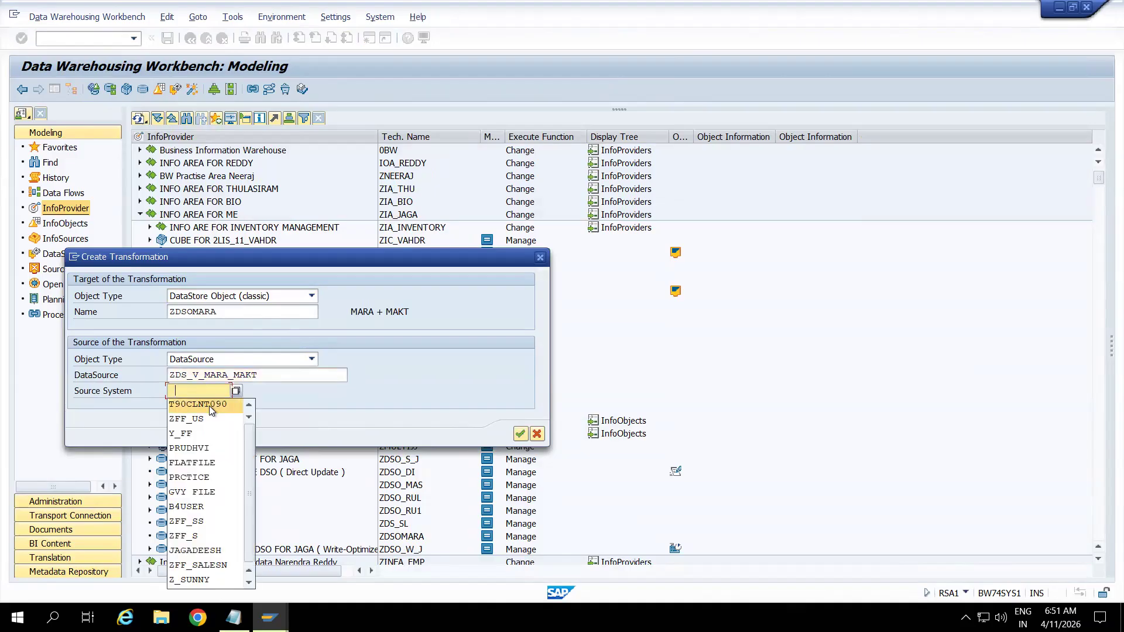
pyautogui.click(209, 405)
pyautogui.click(520, 434)
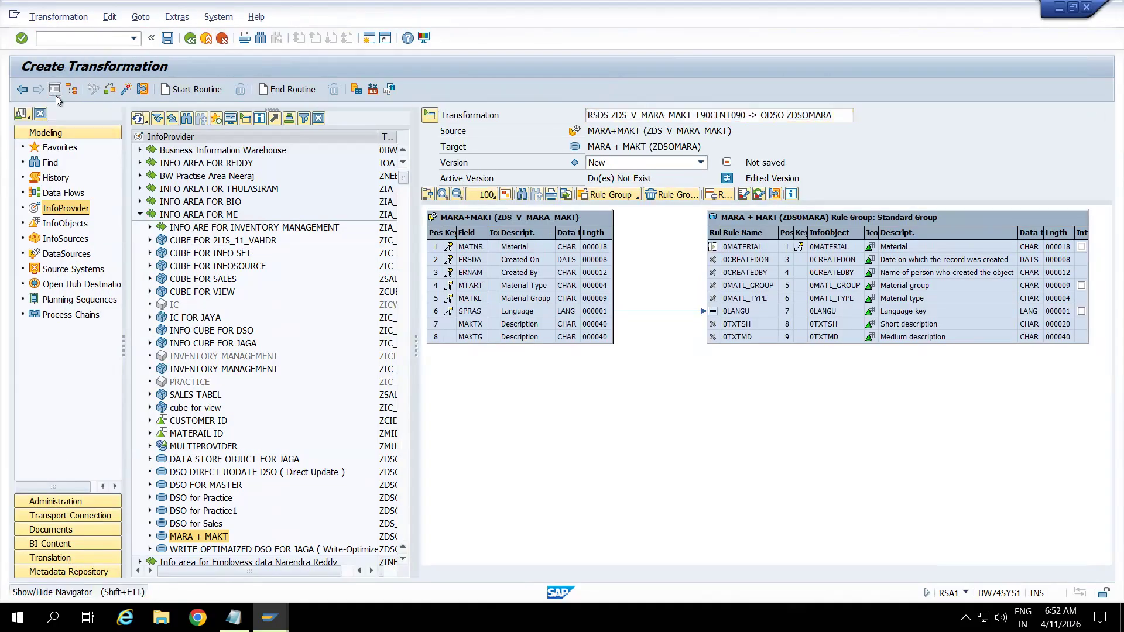
# Show the transformation at full width and map MATNR to 0MATERIAL, ERSDA to 0CREATEDON and ERNAM to 0CREATEDBY.
pyautogui.click(45, 112)
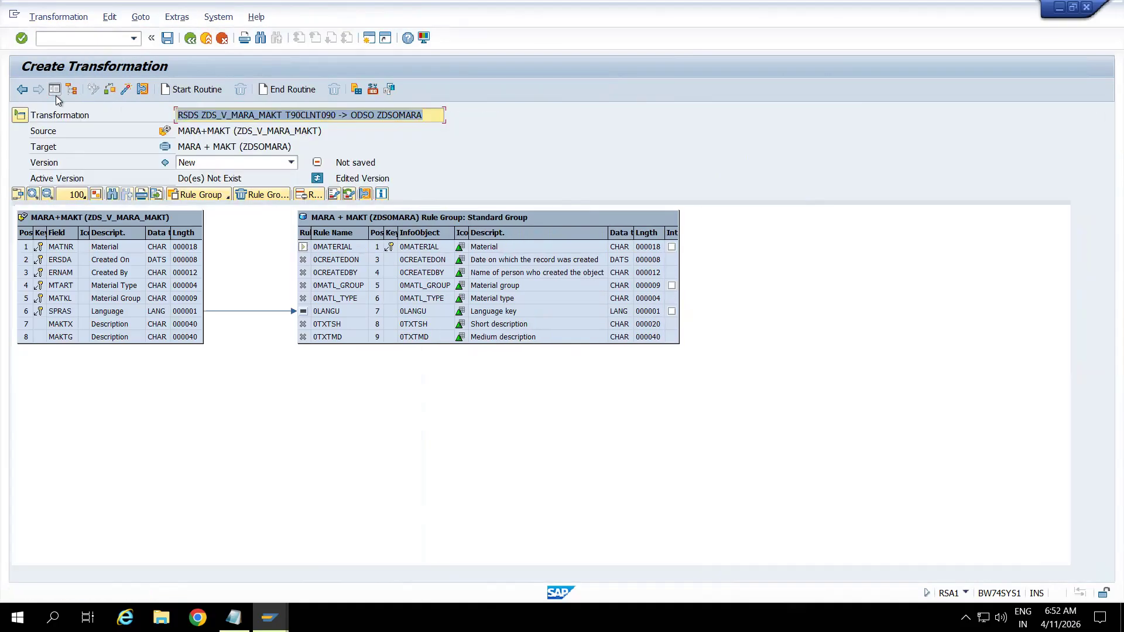
pyautogui.click(185, 248)
pyautogui.moveTo(185, 248); pyautogui.dragTo(305, 243)
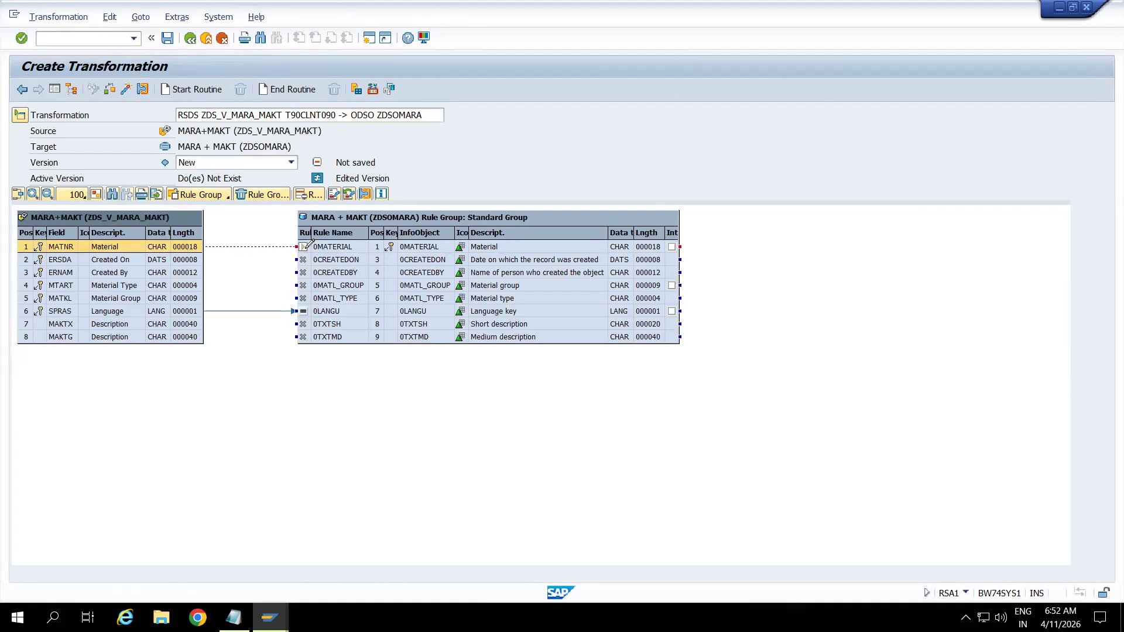
pyautogui.moveTo(195, 260); pyautogui.dragTo(309, 259)
pyautogui.moveTo(191, 275); pyautogui.dragTo(307, 278)
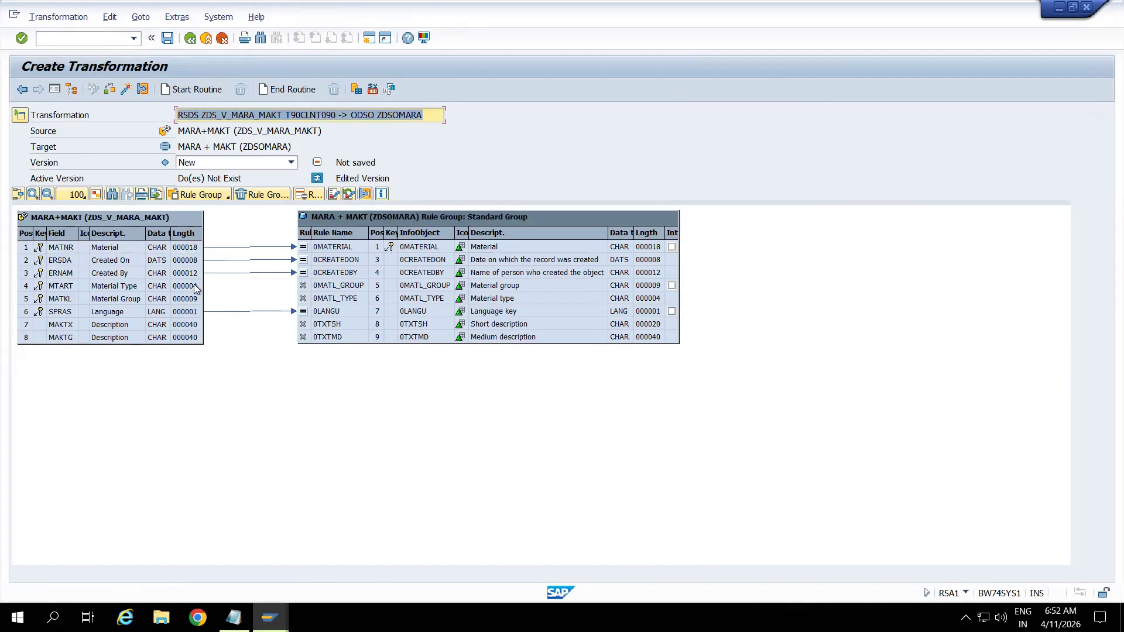
# Map MTART to 0MATL_TYPE, MATKL to 0MATL_GROUP, MAKTX to 0TXTMD and MAKTG to 0TXTSH.
pyautogui.moveTo(196, 288); pyautogui.dragTo(306, 301)
pyautogui.moveTo(198, 300); pyautogui.dragTo(307, 291)
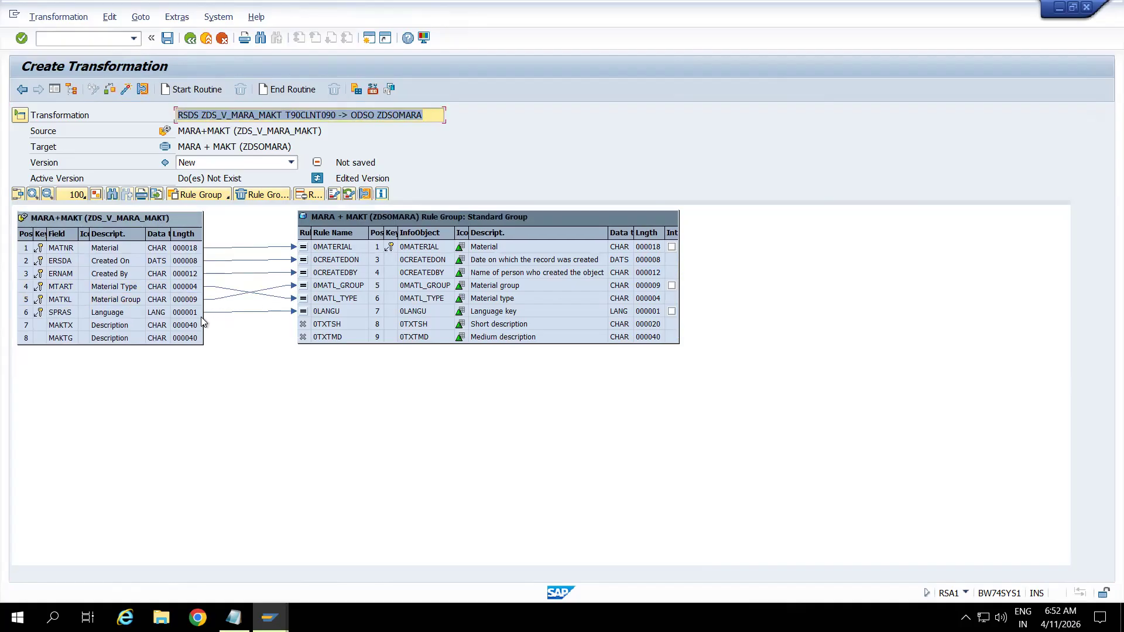
pyautogui.moveTo(192, 331); pyautogui.dragTo(311, 346)
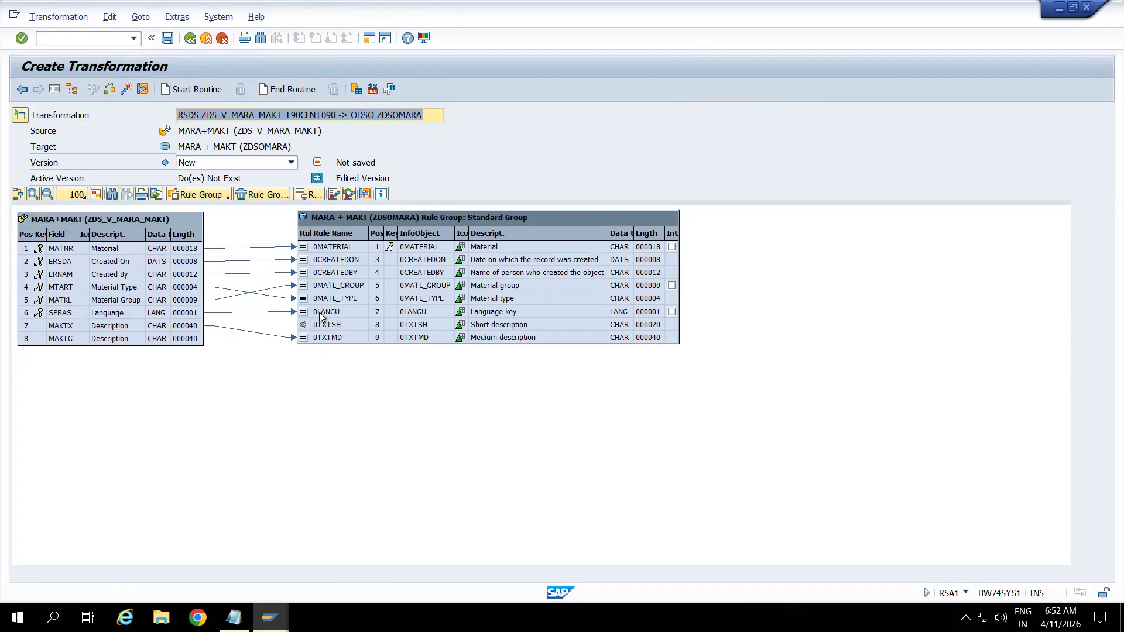
pyautogui.moveTo(189, 342)
pyautogui.mouseDown()
pyautogui.moveTo(269, 319)
pyautogui.moveTo(311, 327)
pyautogui.mouseUp()
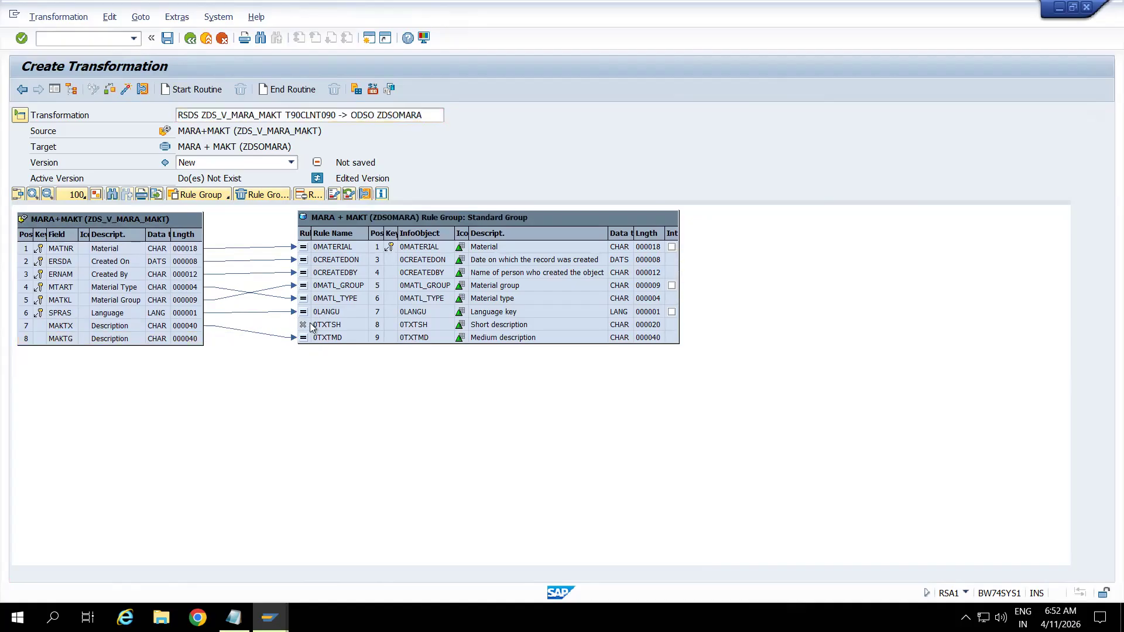
# Check the transformation for errors, activate it and return to the InfoProvider tree.
pyautogui.click(111, 89)
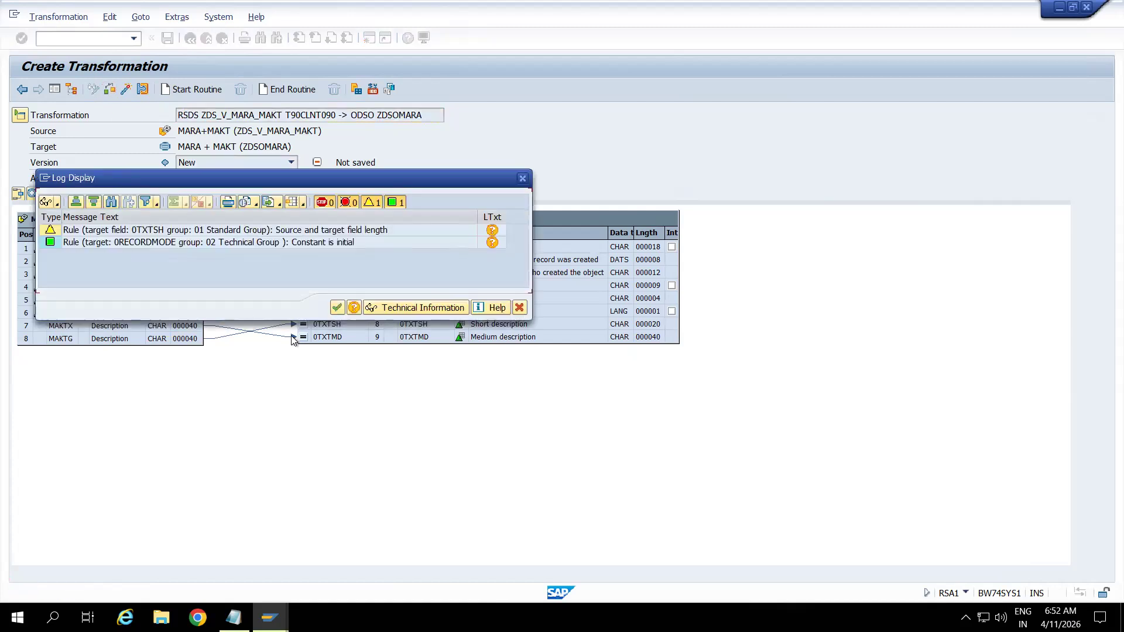
pyautogui.click(337, 307)
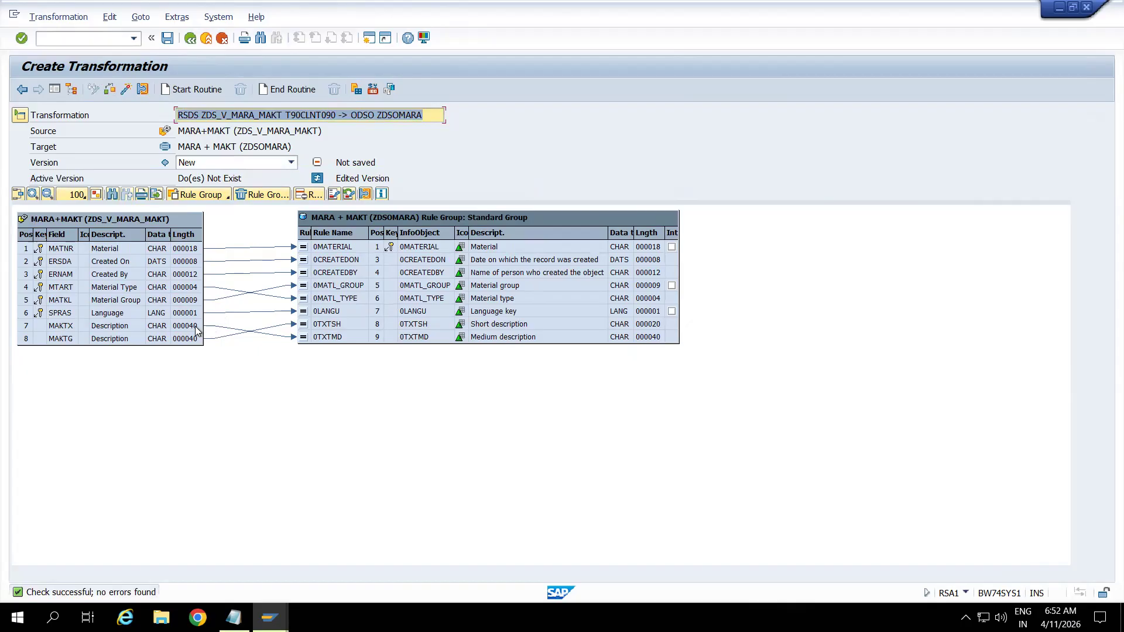
pyautogui.click(119, 90)
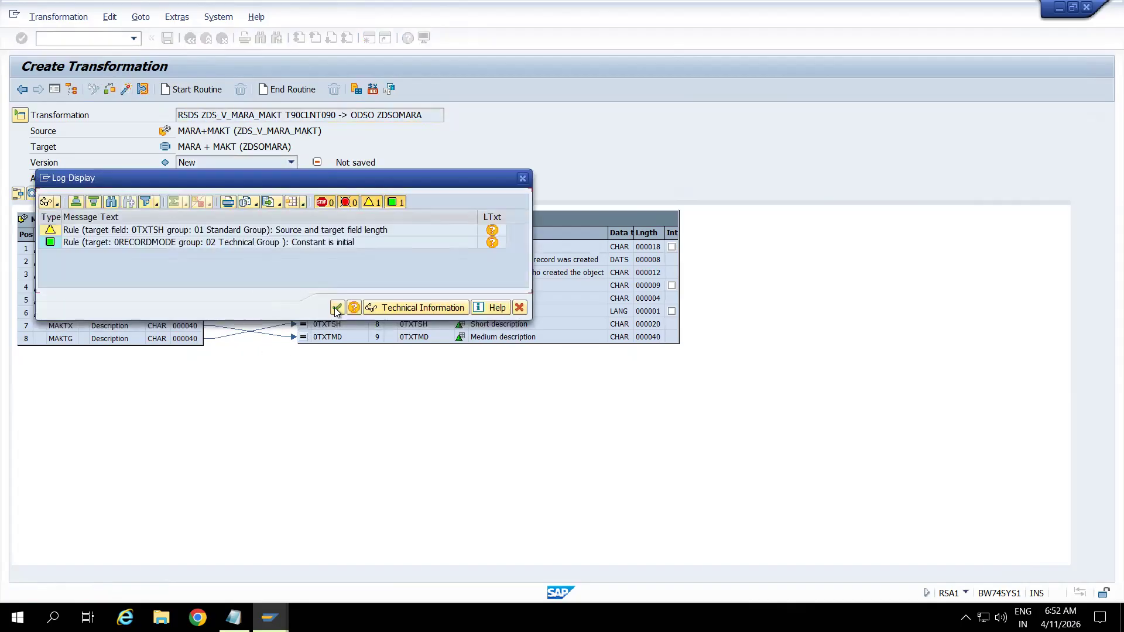
pyautogui.click(337, 308)
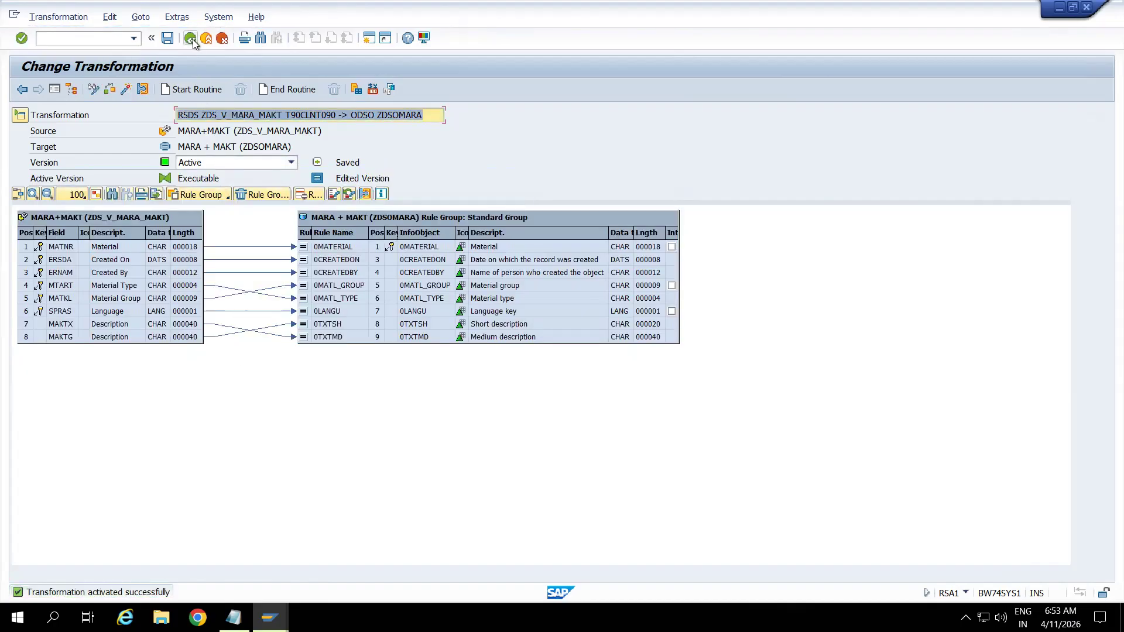
pyautogui.click(190, 38)
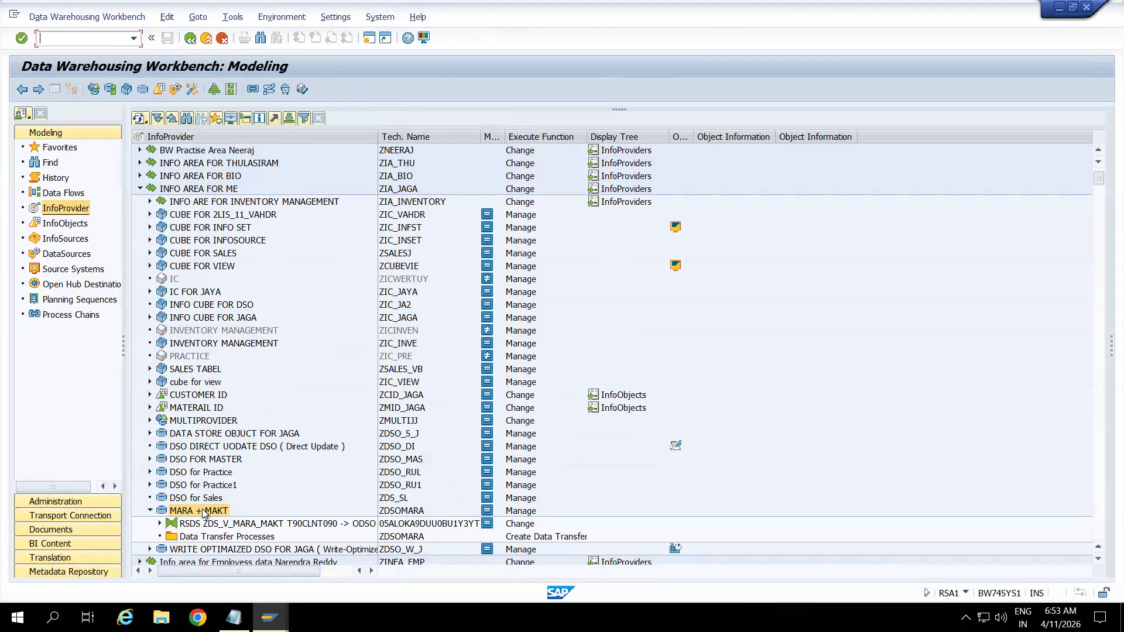
# Try to create a data transfer process for MARA + MAKT from ZDS_V_MARA_MAKT and open its extraction filter.
pyautogui.rightClick(212, 540)
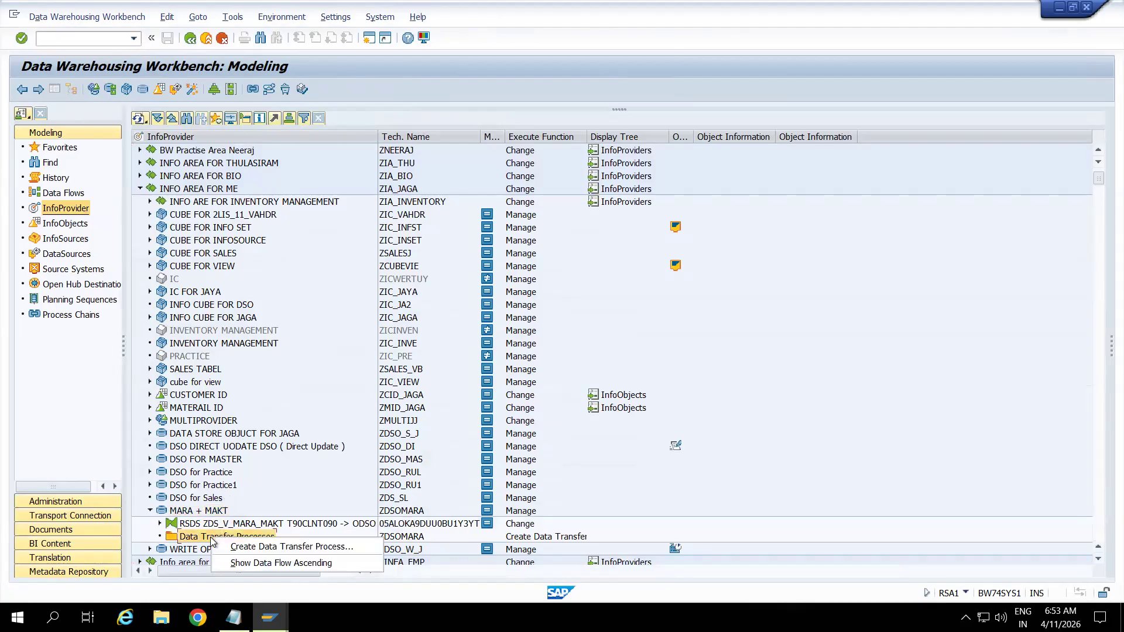
pyautogui.click(245, 547)
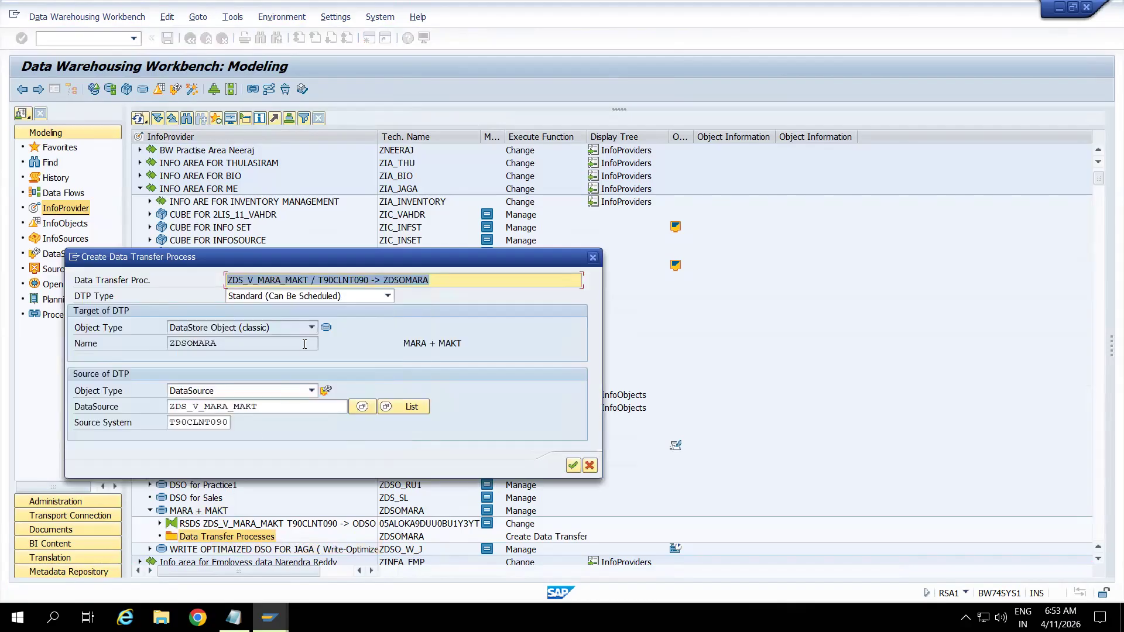
pyautogui.click(572, 465)
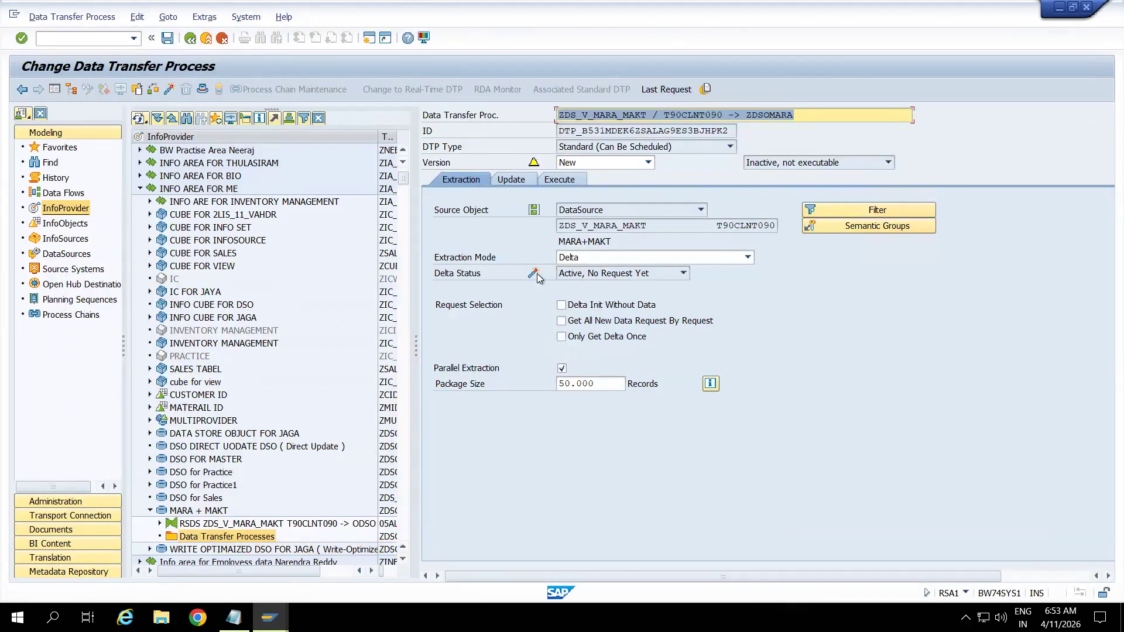
pyautogui.click(54, 89)
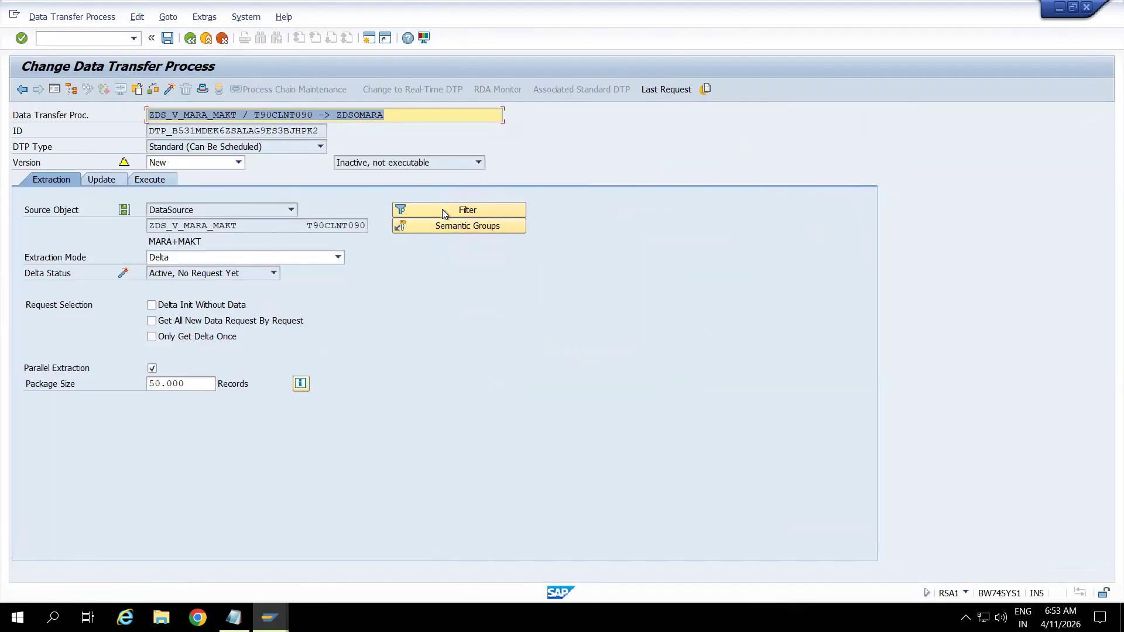
pyautogui.click(443, 212)
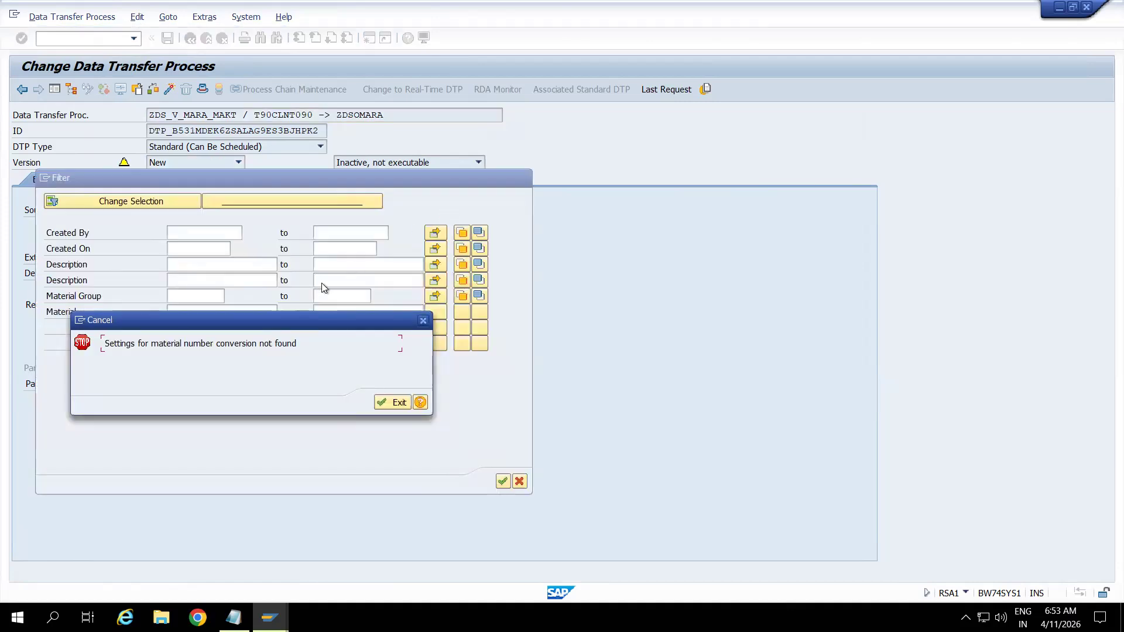
pyautogui.click(425, 322)
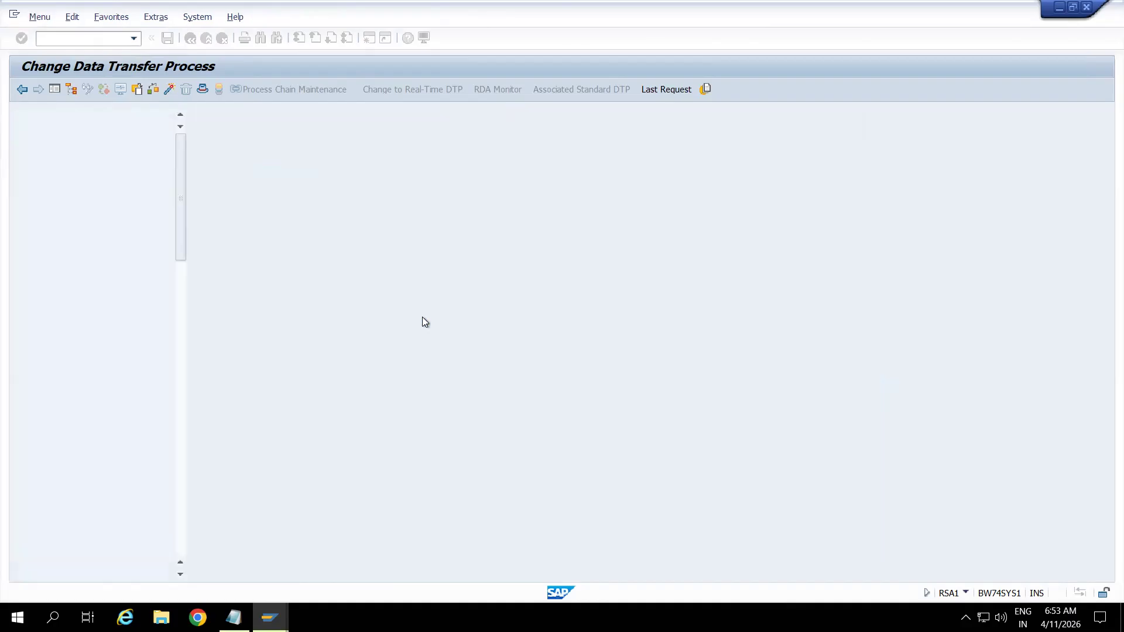
# Reopen the Data Warehousing Workbench with transaction rsa1 and dismiss the information message.
pyautogui.write('rsa1')
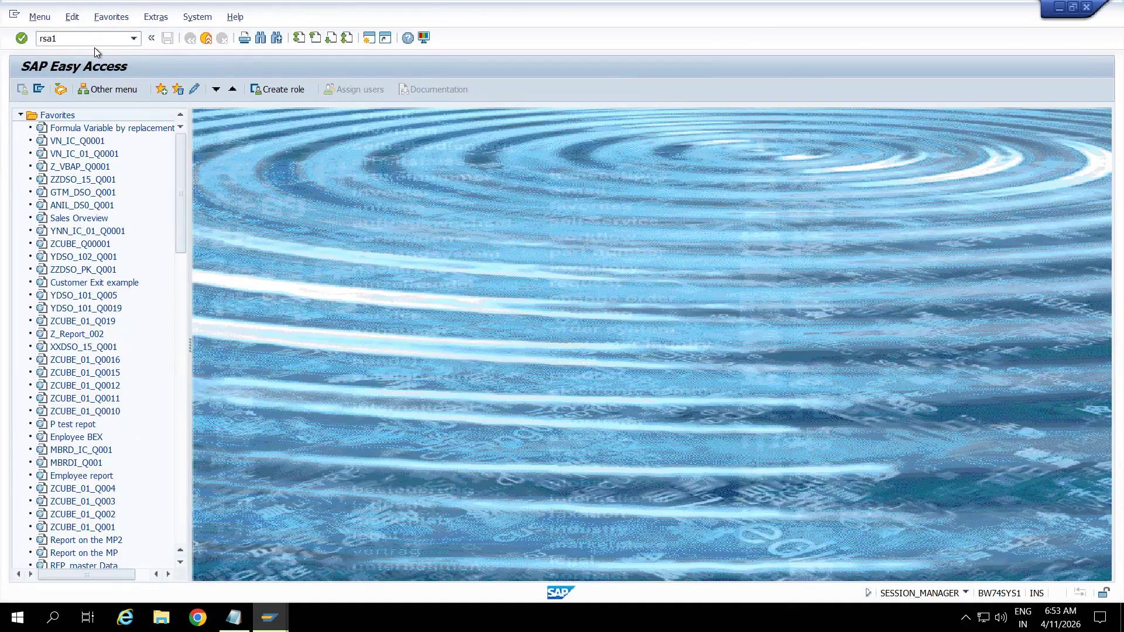
pyautogui.press('Return')
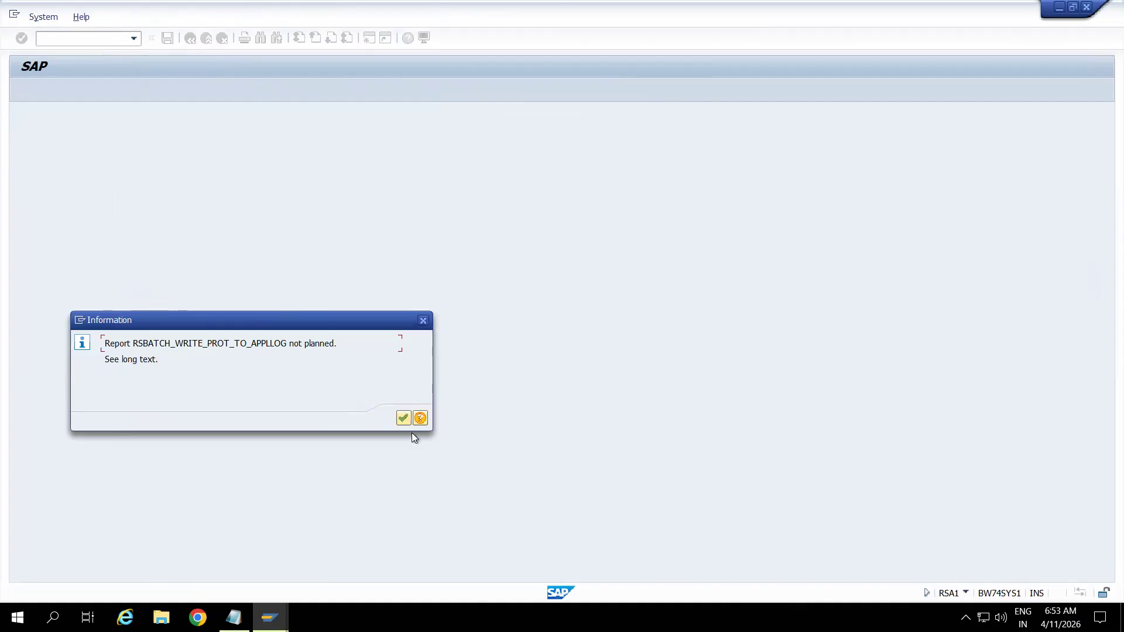
pyautogui.click(403, 417)
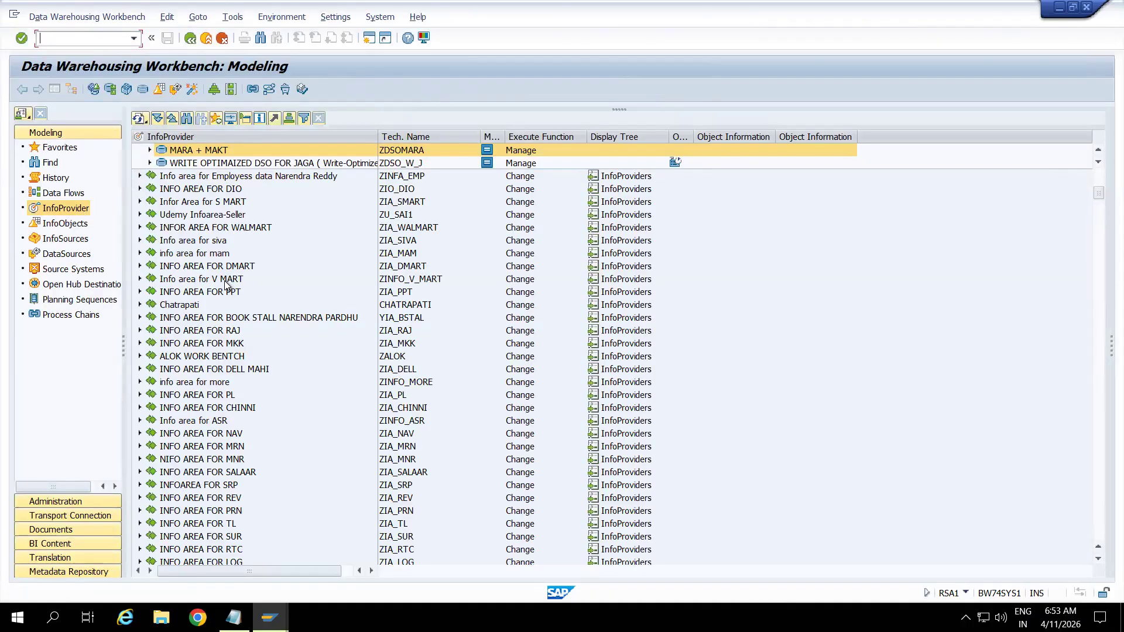
# Create a standard data transfer process from ZDS_V_MARA_MAKT to ZDSOMARA with the default Delta extraction settings and activate it.
pyautogui.click(149, 149)
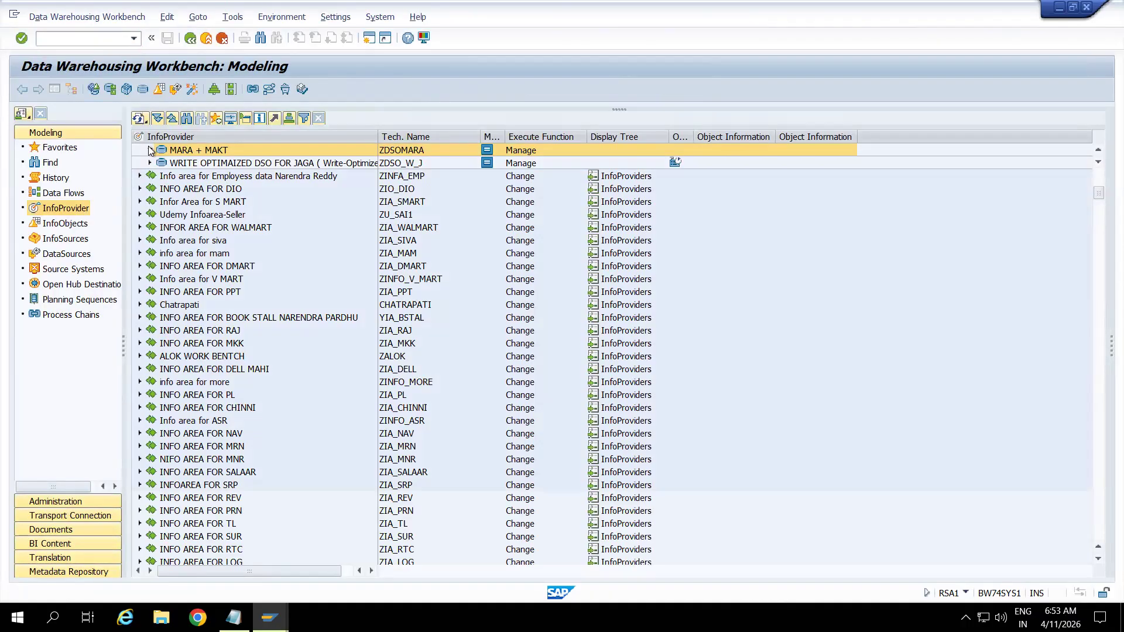
pyautogui.click(197, 180)
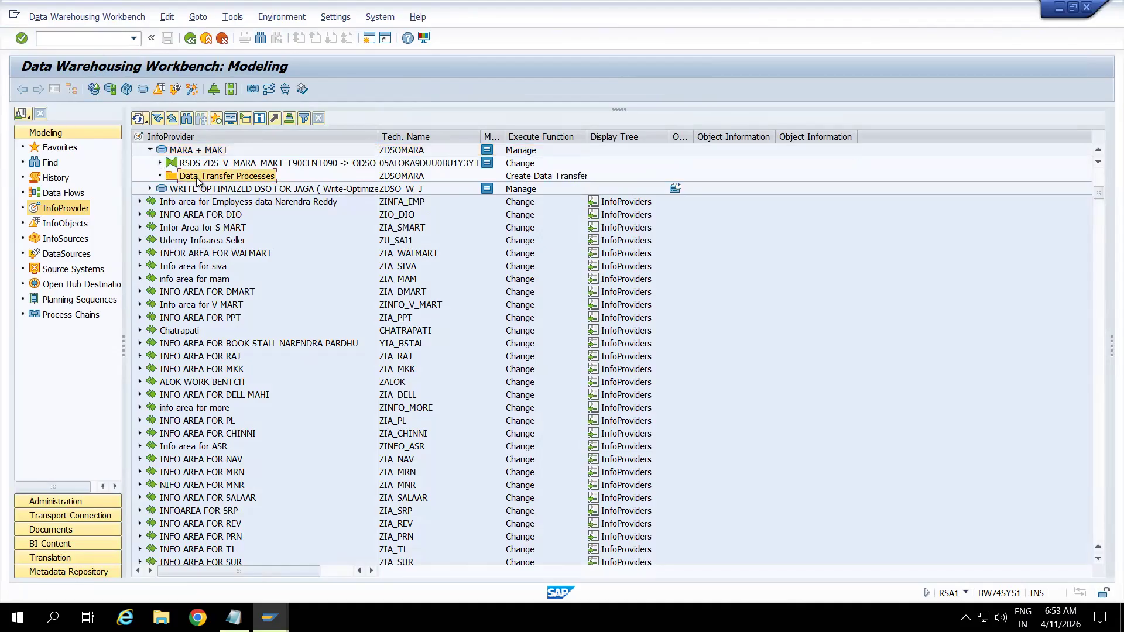
pyautogui.rightClick(197, 180)
pyautogui.click(230, 189)
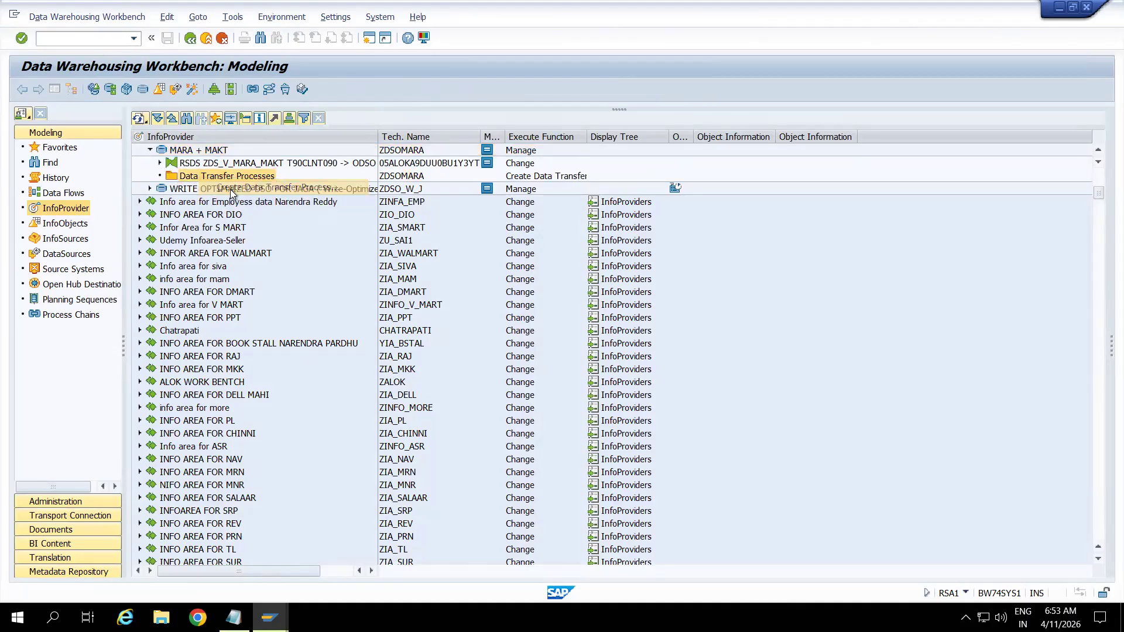
pyautogui.click(572, 466)
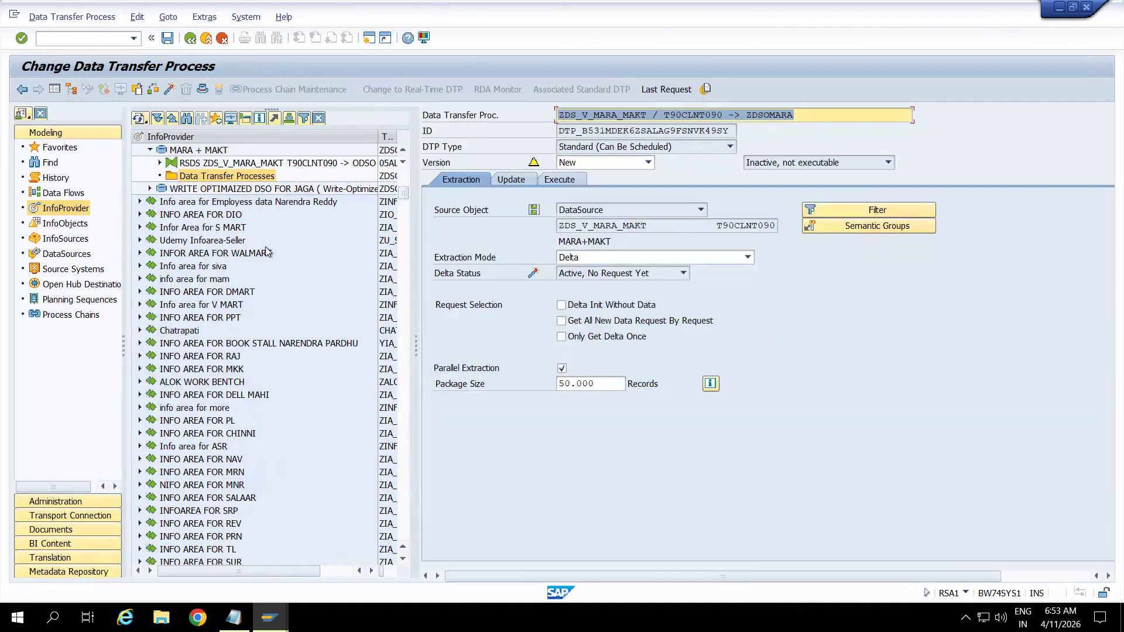
pyautogui.click(169, 89)
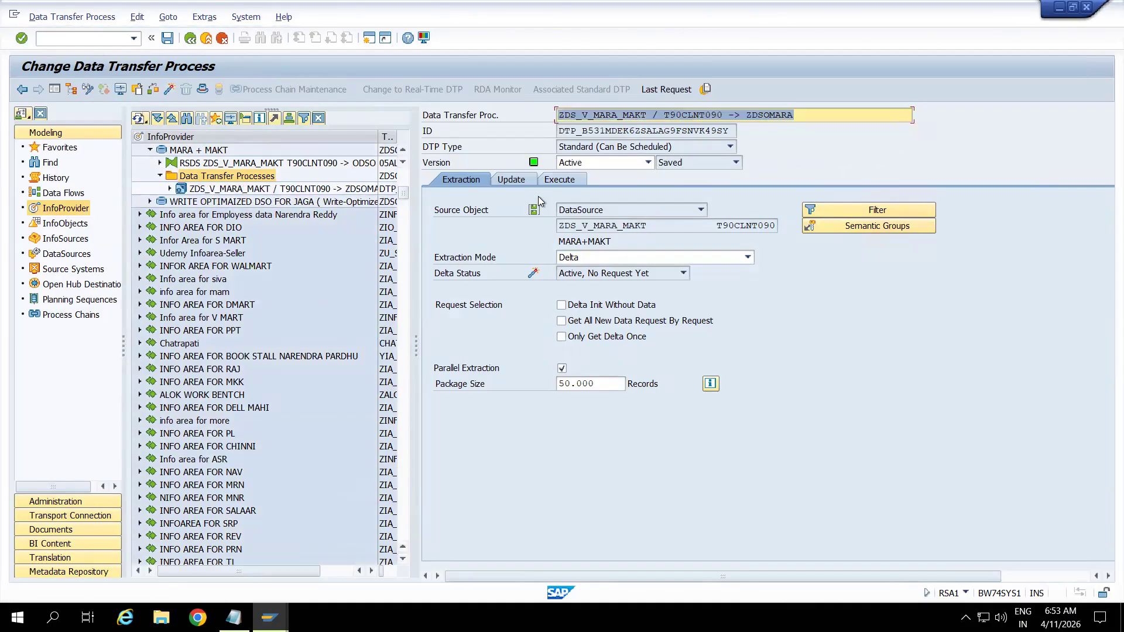
# Execute the data transfer process, open its request monitor and refresh the load status of the data packages.
pyautogui.click(557, 179)
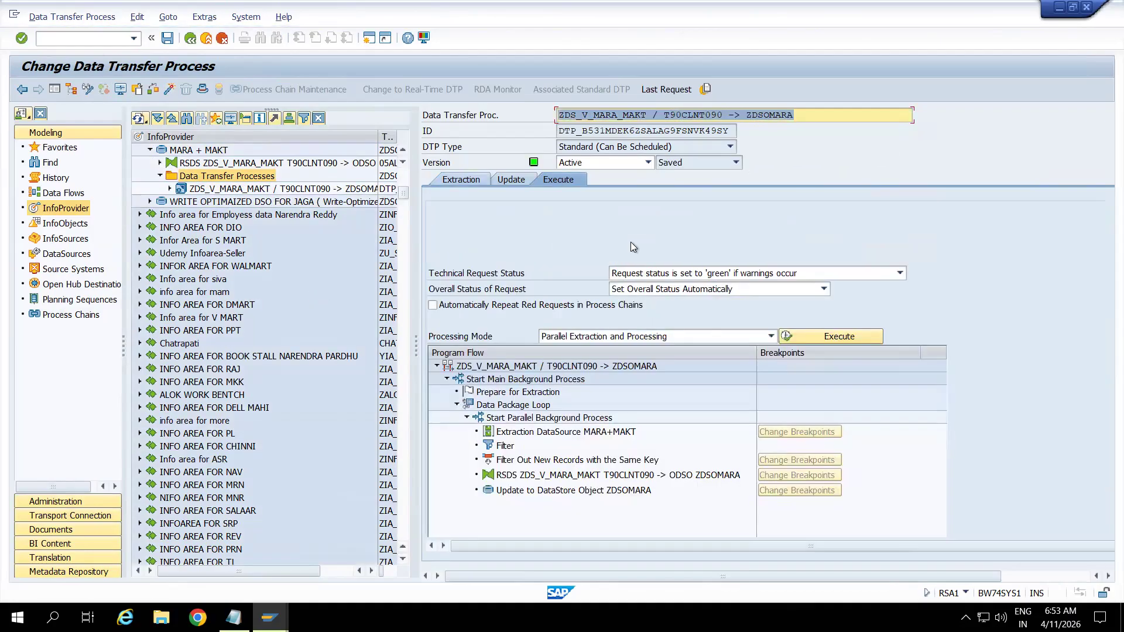
pyautogui.click(796, 336)
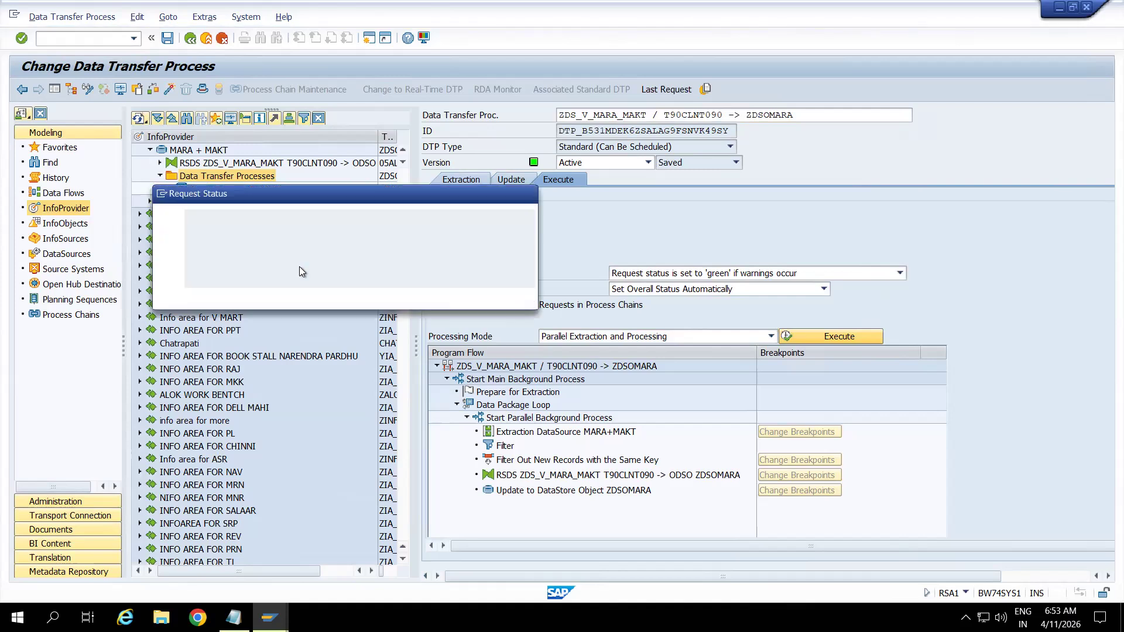
pyautogui.click(247, 294)
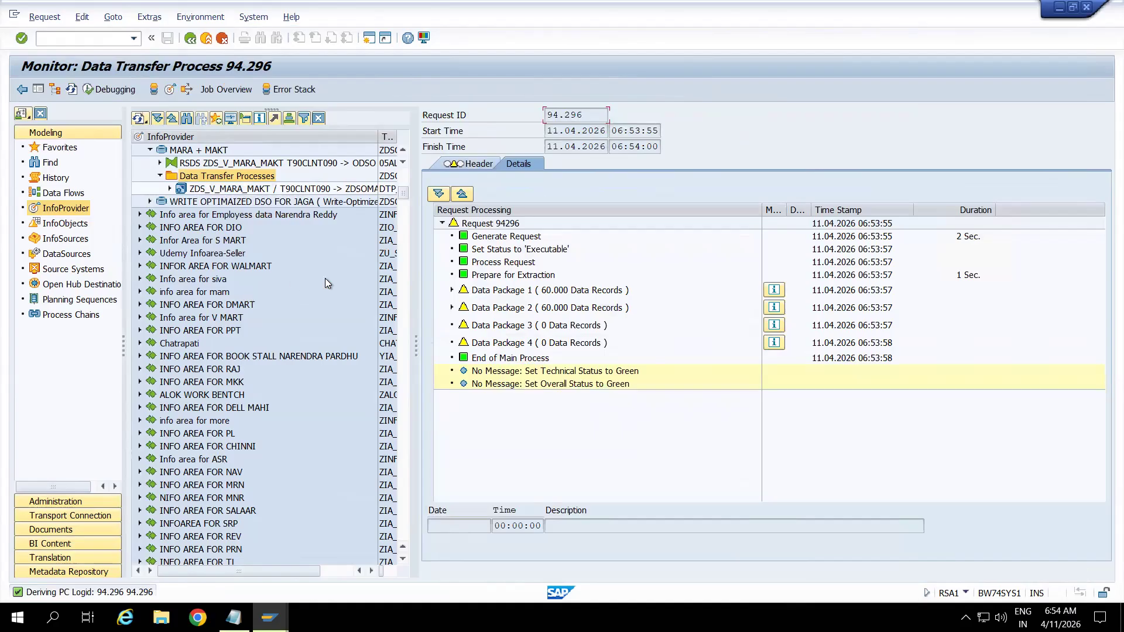
pyautogui.click(72, 91)
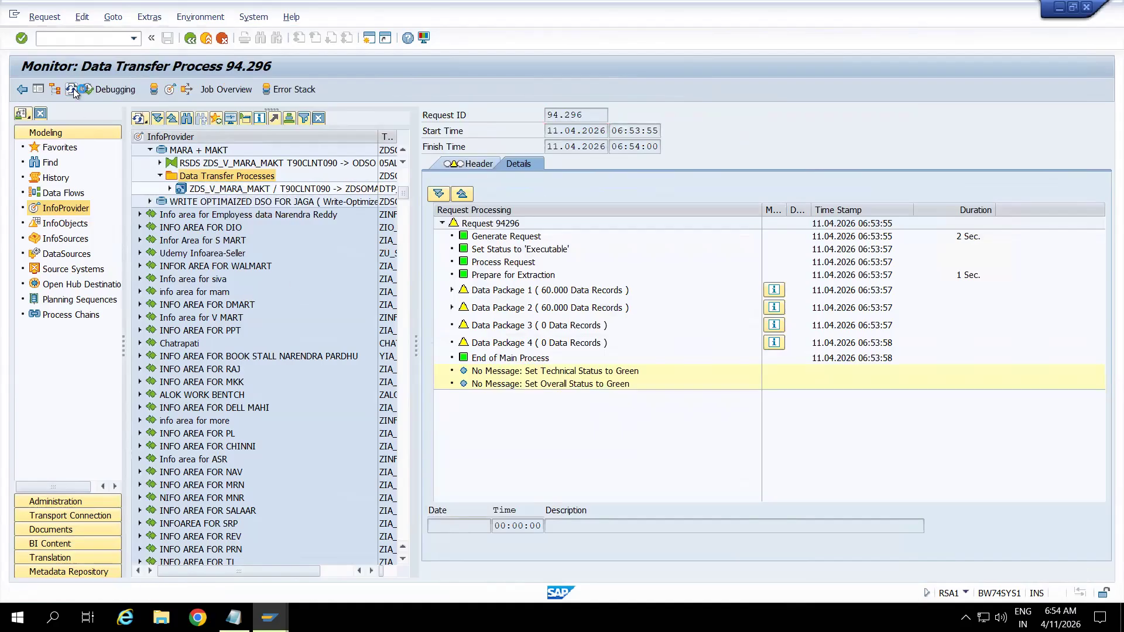
pyautogui.click(72, 90)
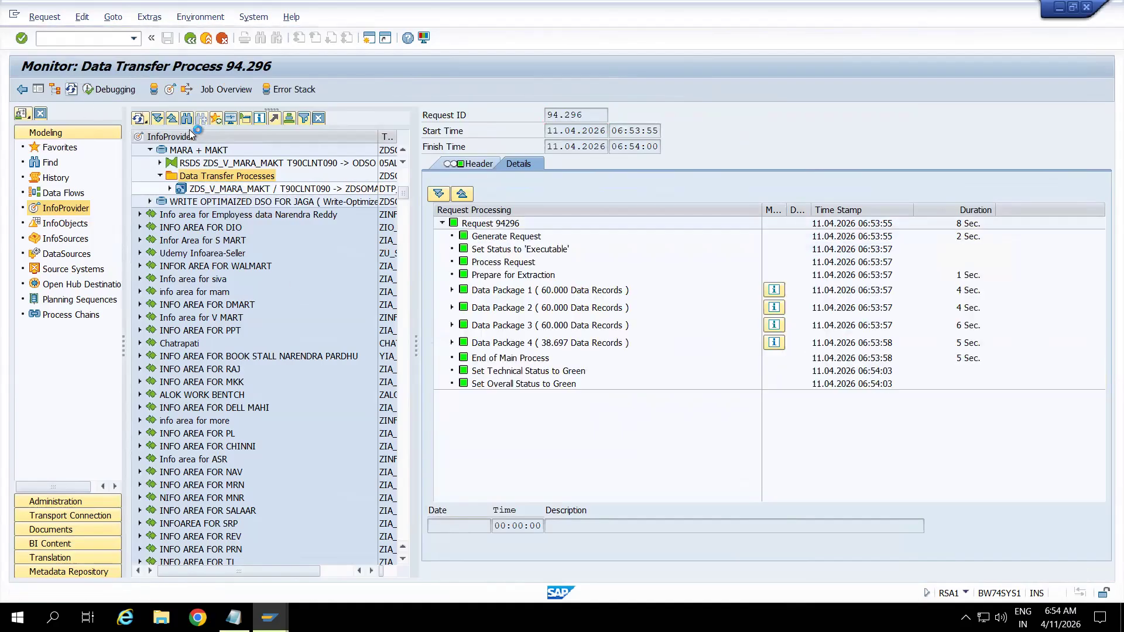
# Open the administration of the MARA + MAKT DataStore object and start activation of the loaded request.
pyautogui.click(169, 90)
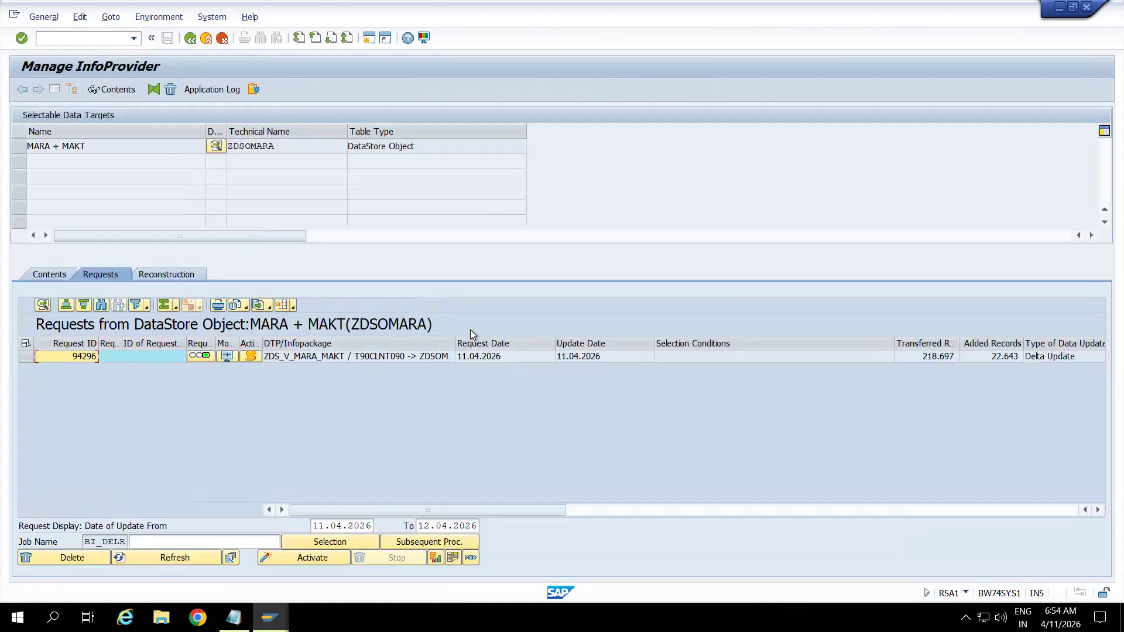
pyautogui.click(28, 358)
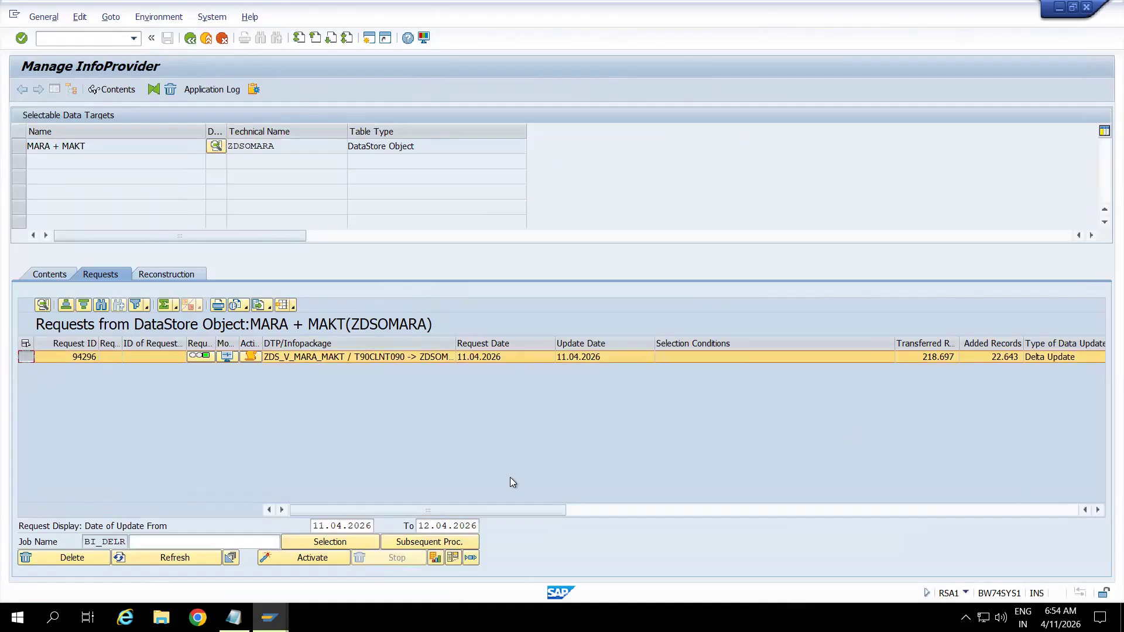
pyautogui.click(275, 558)
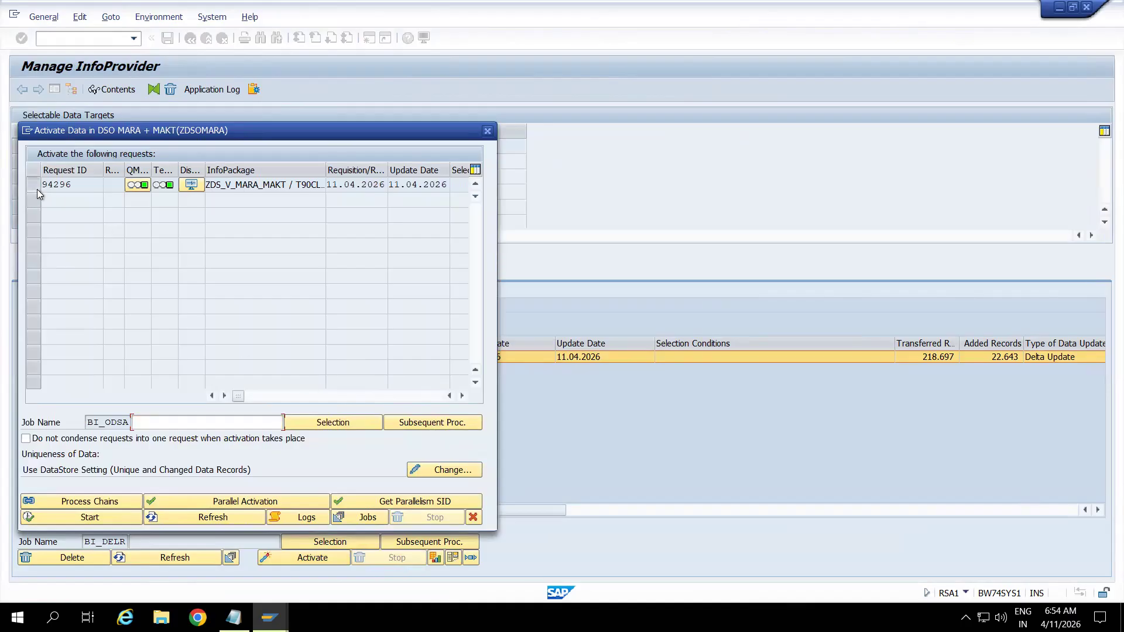
pyautogui.click(37, 189)
pyautogui.click(119, 518)
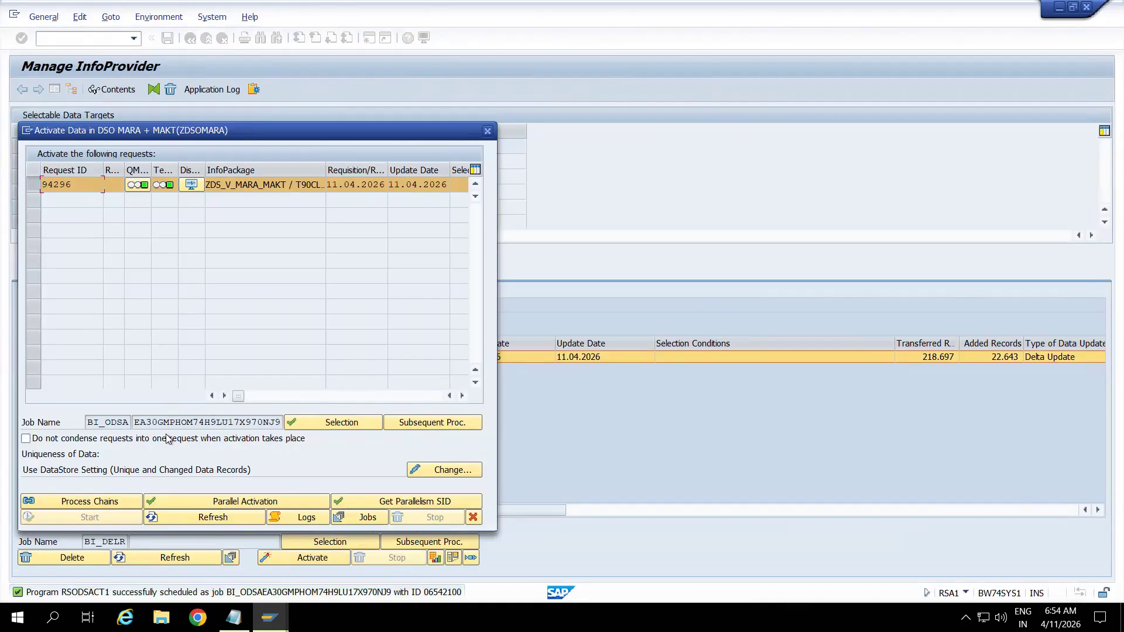
# Refresh the activation status repeatedly, then close the activation dialog and refresh the DataStore object's request list.
pyautogui.click(188, 515)
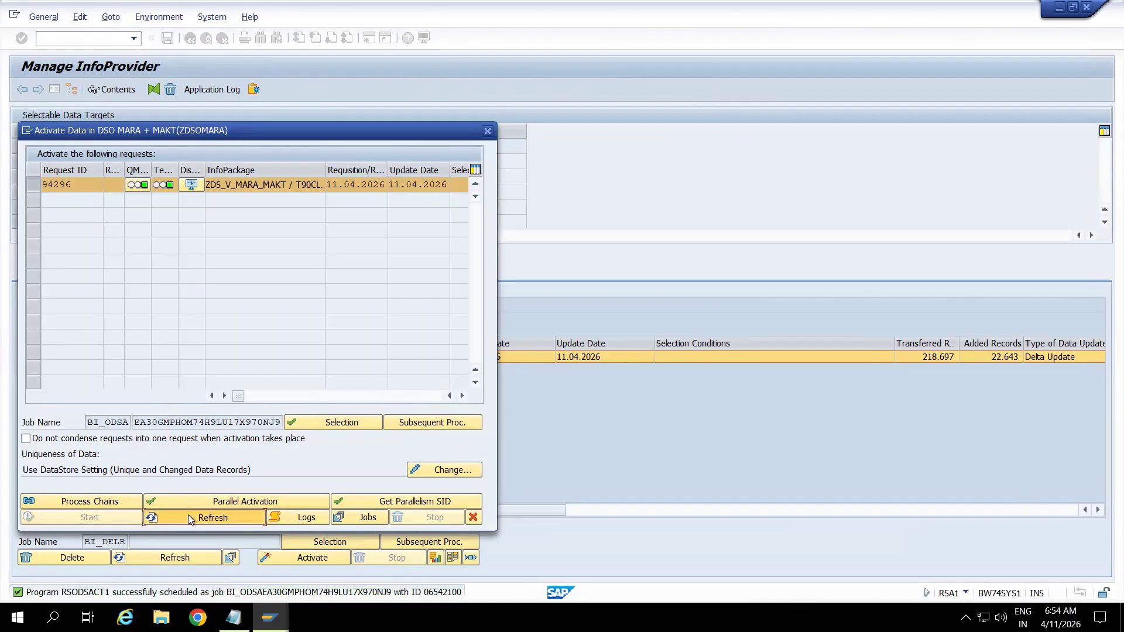
pyautogui.click(230, 517)
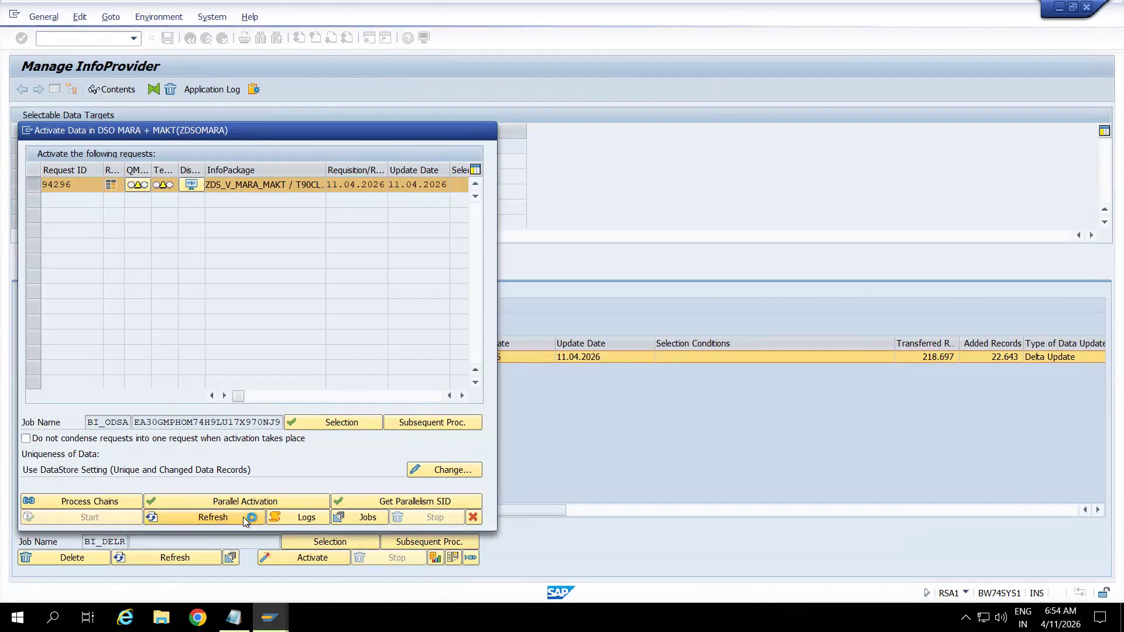
pyautogui.click(244, 518)
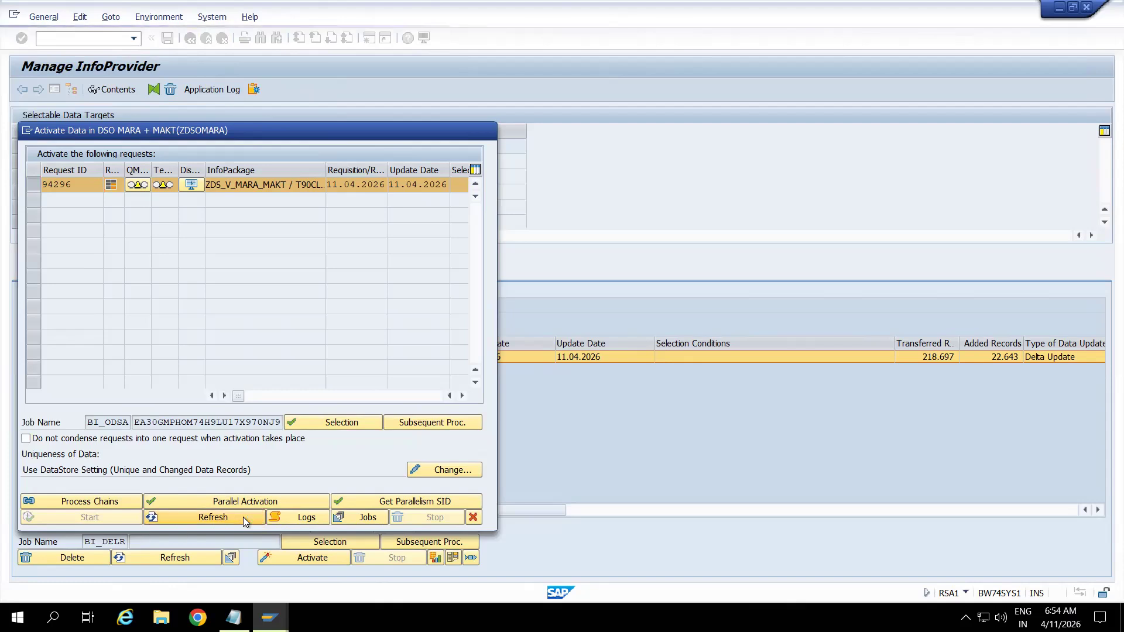
pyautogui.click(244, 517)
pyautogui.click(243, 517)
pyautogui.click(244, 517)
pyautogui.click(243, 517)
pyautogui.click(244, 518)
pyautogui.click(244, 517)
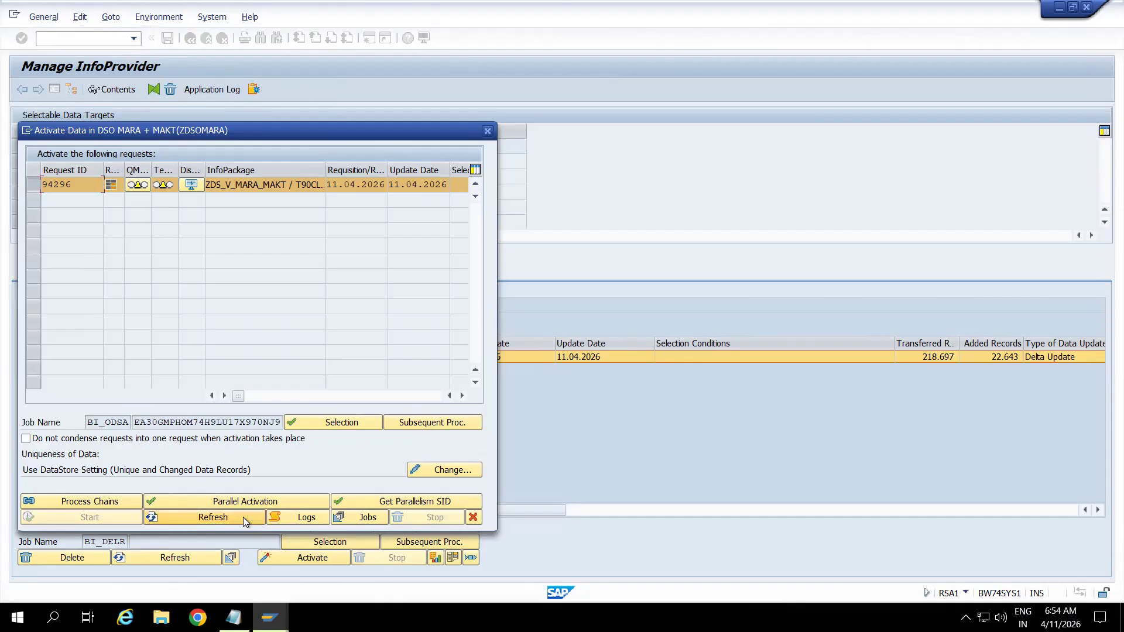
pyautogui.click(244, 517)
pyautogui.click(243, 518)
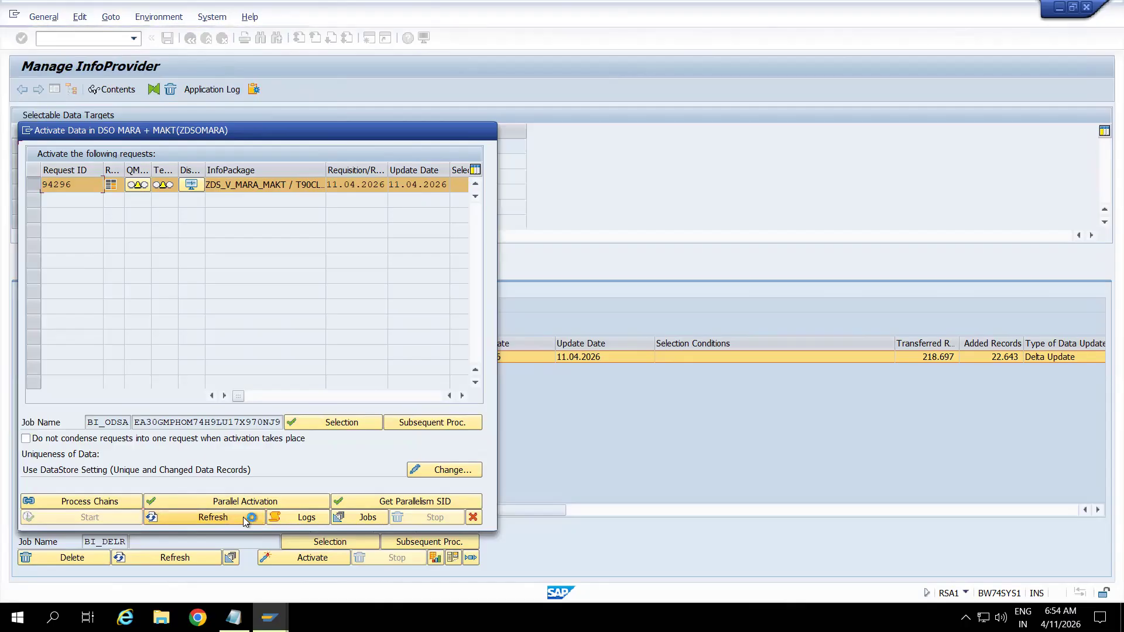
pyautogui.click(244, 517)
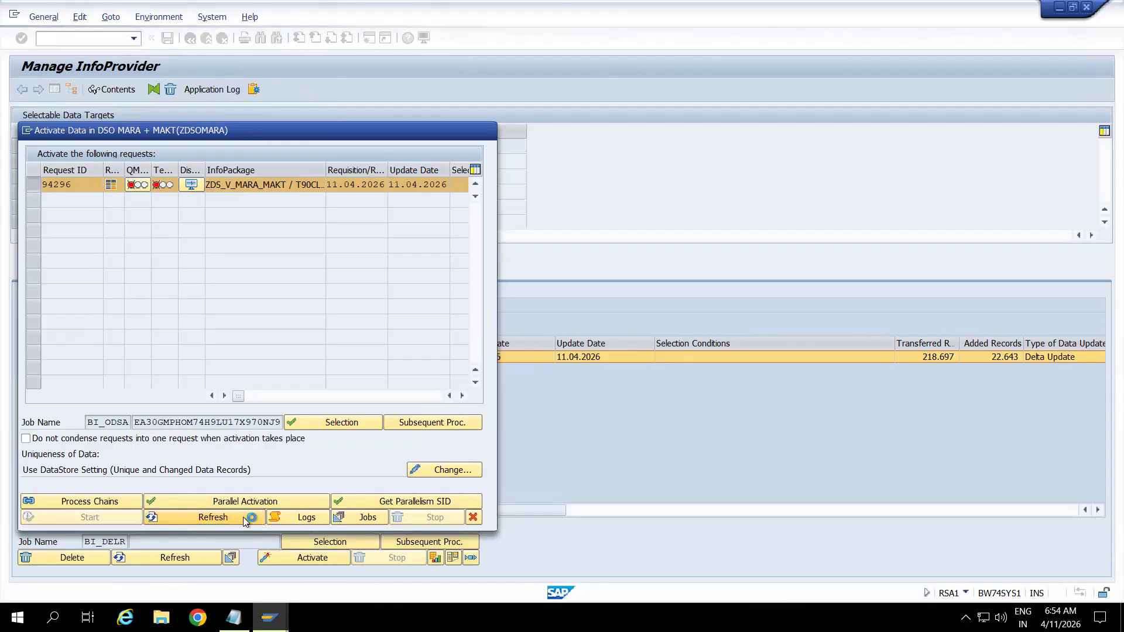
pyautogui.click(473, 517)
pyautogui.click(207, 555)
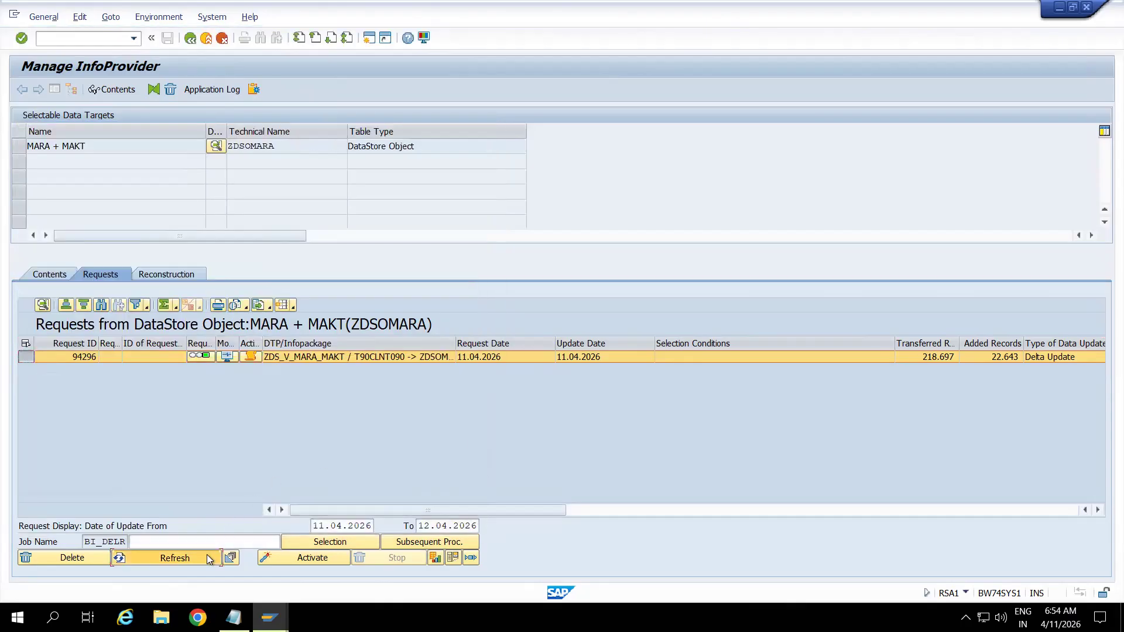
# Open the request's activation log and examine the SID generation errors of Data Package 000002 in a widened overview.
pyautogui.click(252, 358)
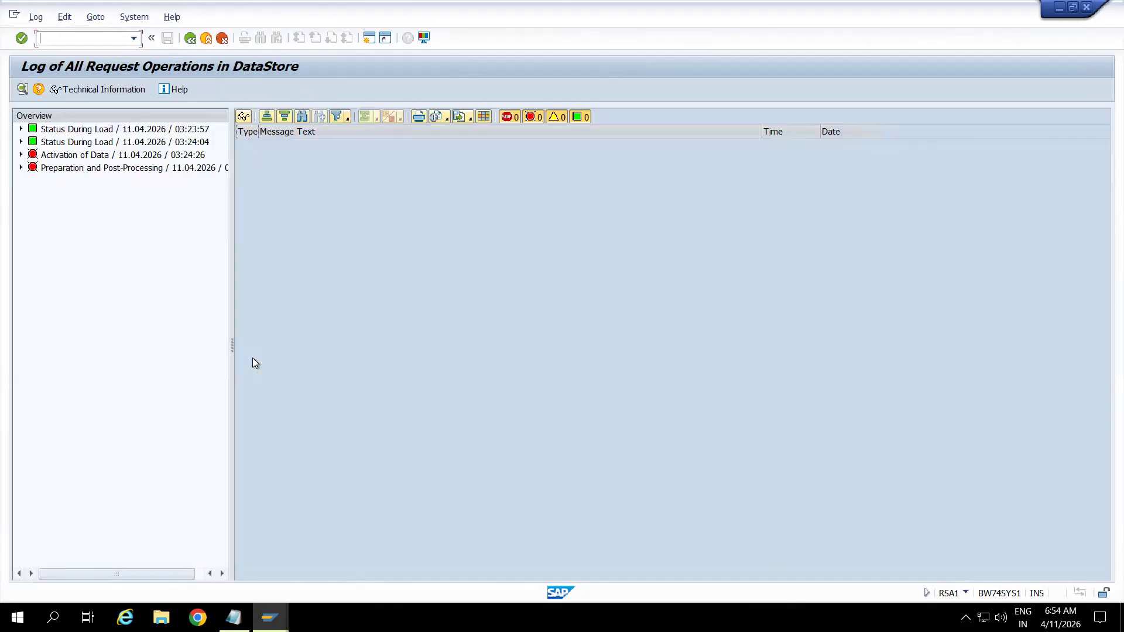
pyautogui.click(20, 155)
pyautogui.click(31, 180)
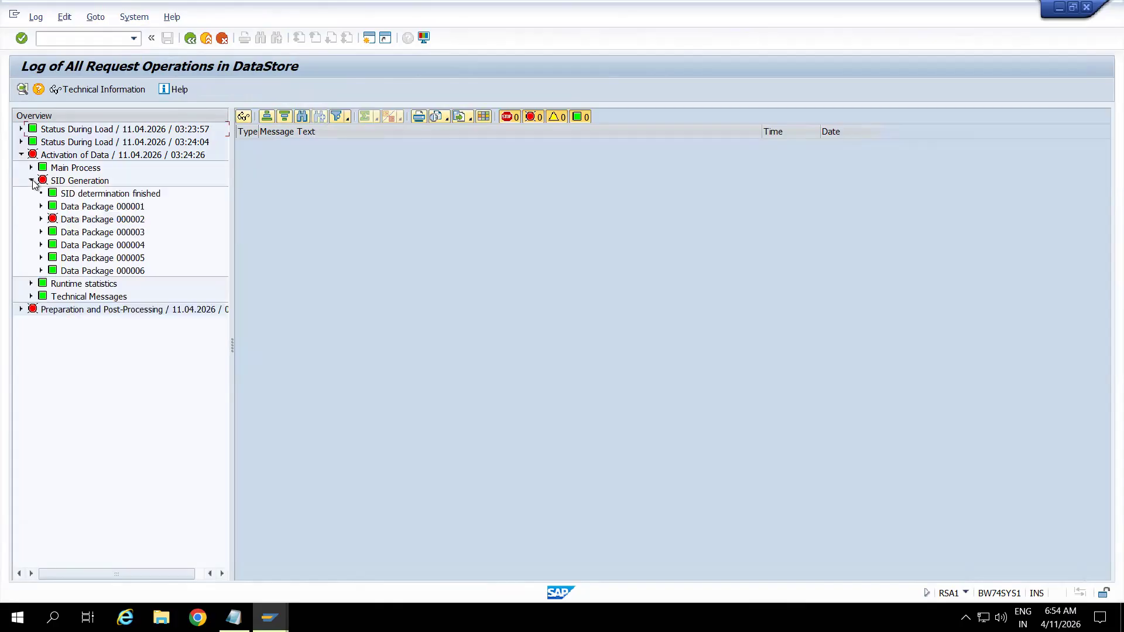
pyautogui.click(41, 219)
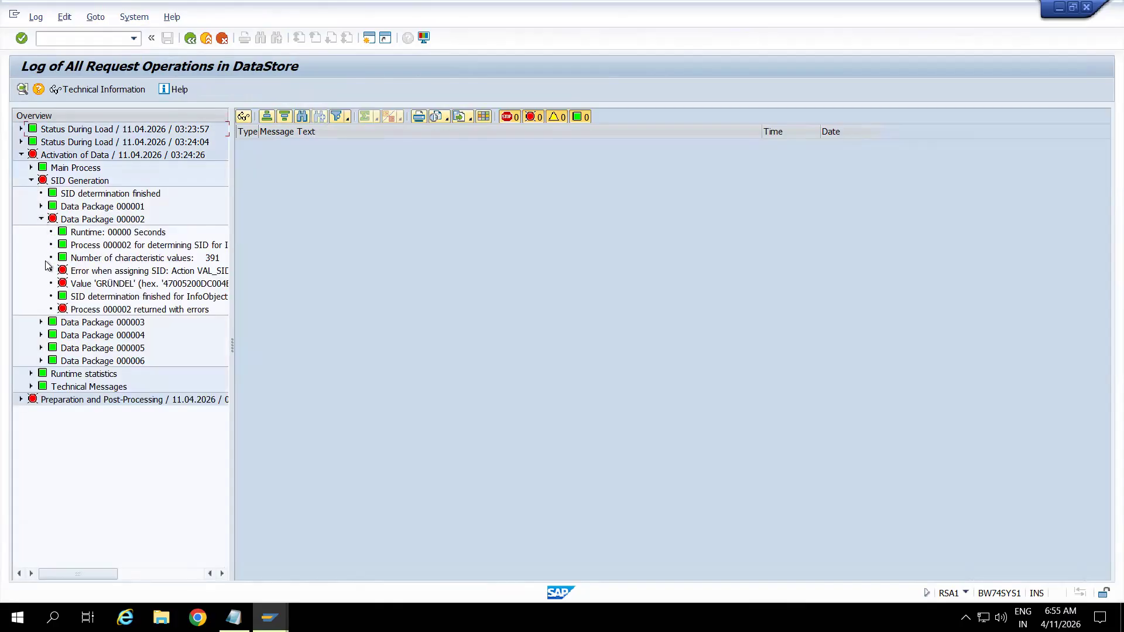
pyautogui.moveTo(231, 217); pyautogui.dragTo(470, 234)
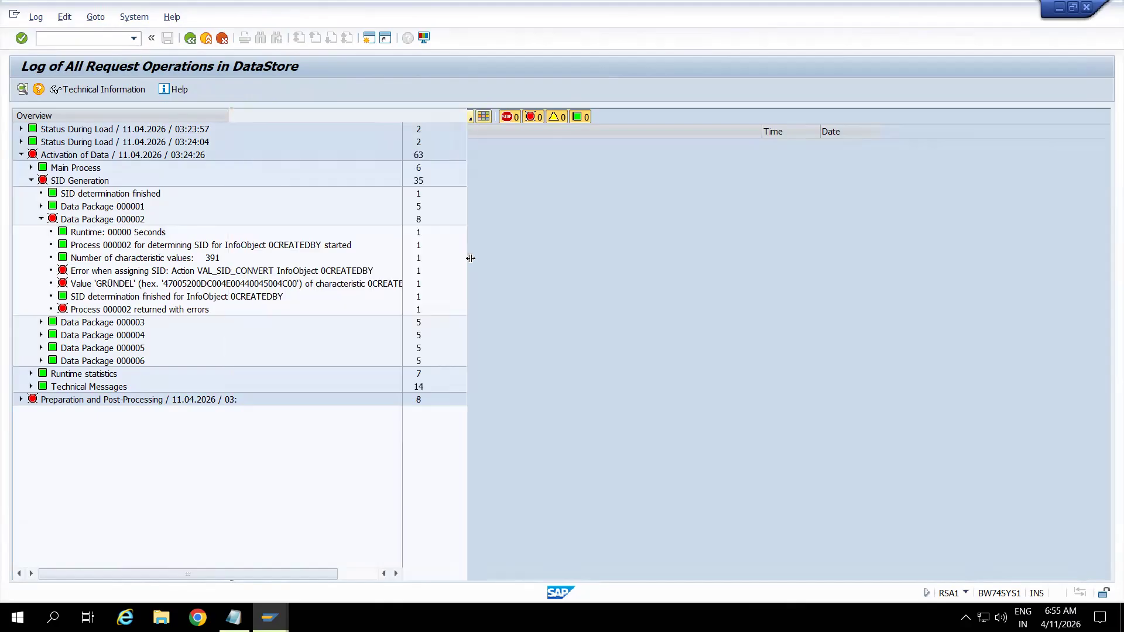
pyautogui.click(342, 271)
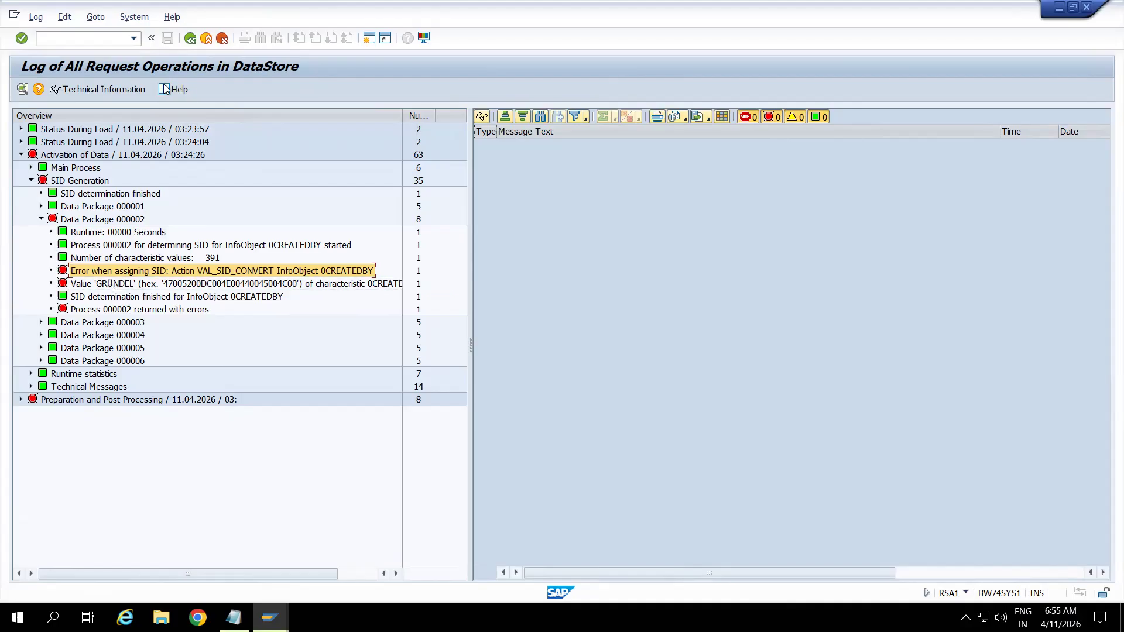
# Reopen the request's activation log and examine the SID generation errors for 0CREATEDBY in Data Package 000002 in a widened overview.
pyautogui.click(207, 39)
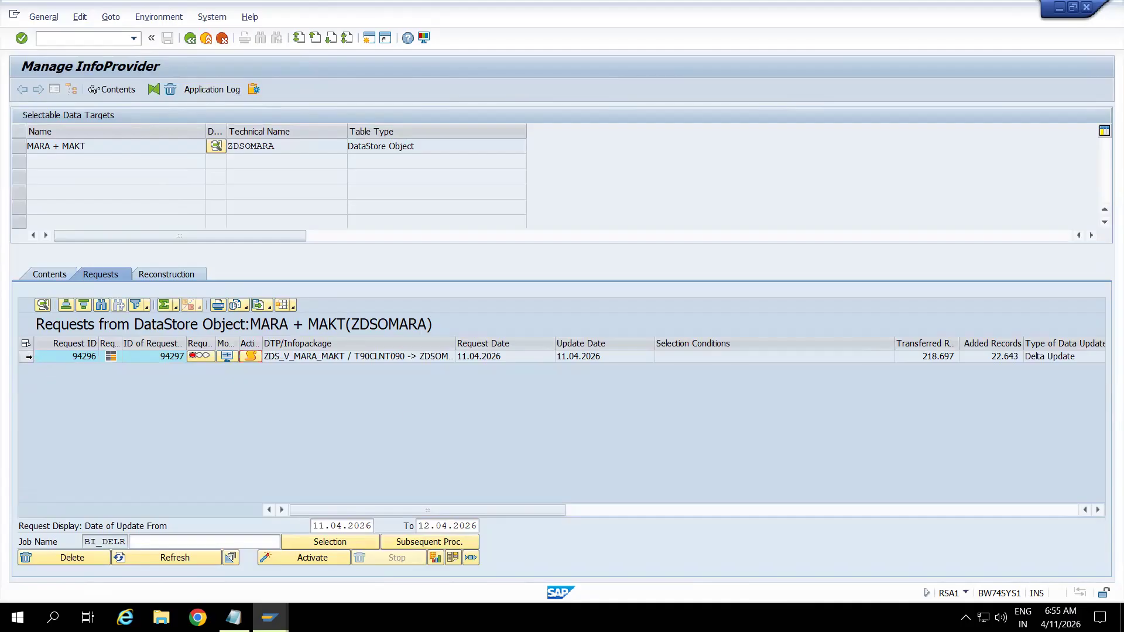
pyautogui.click(252, 355)
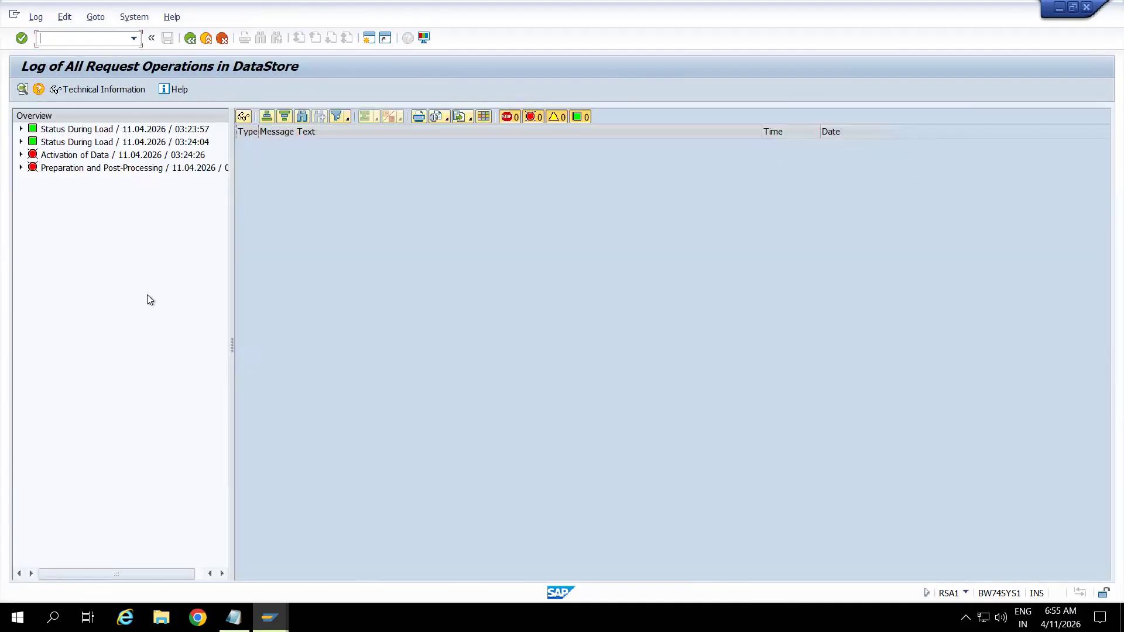
pyautogui.click(21, 155)
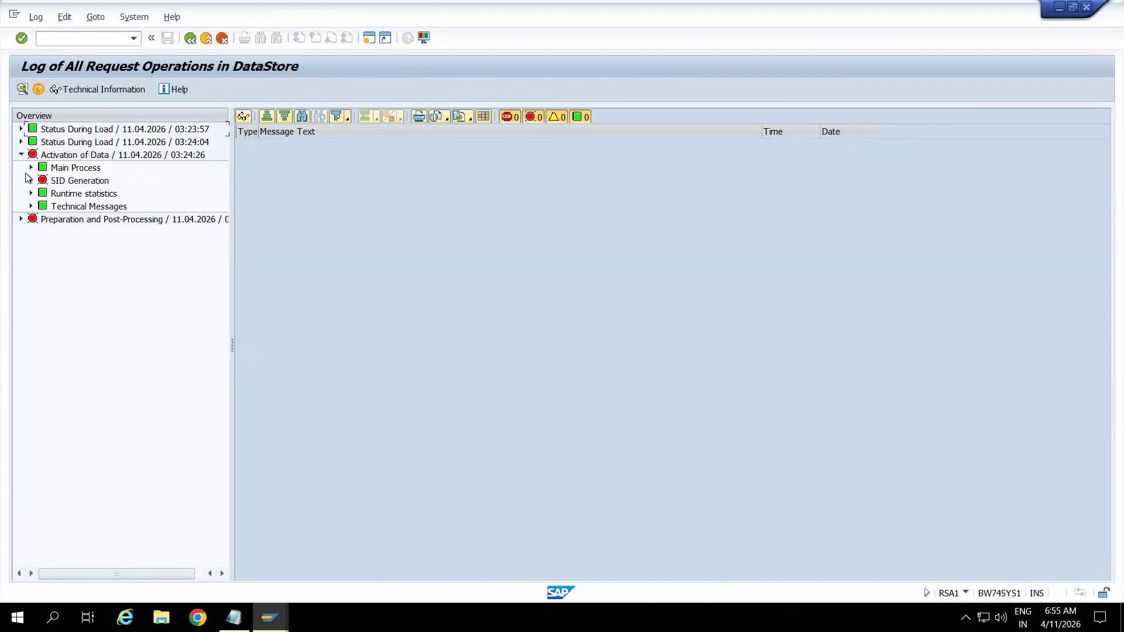
pyautogui.click(31, 181)
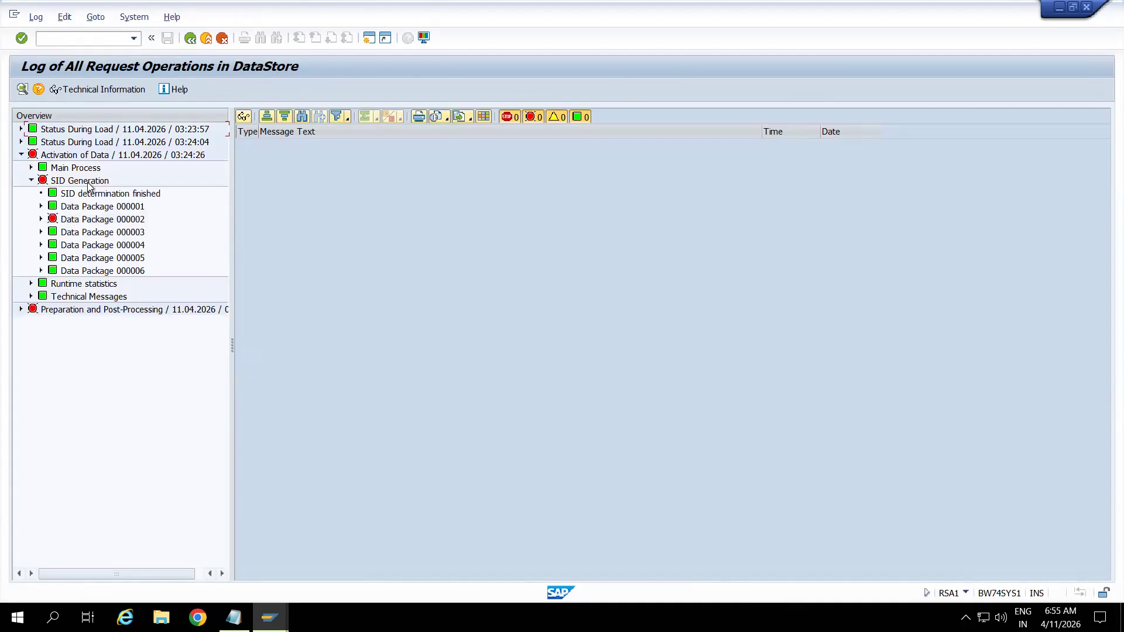
pyautogui.click(40, 219)
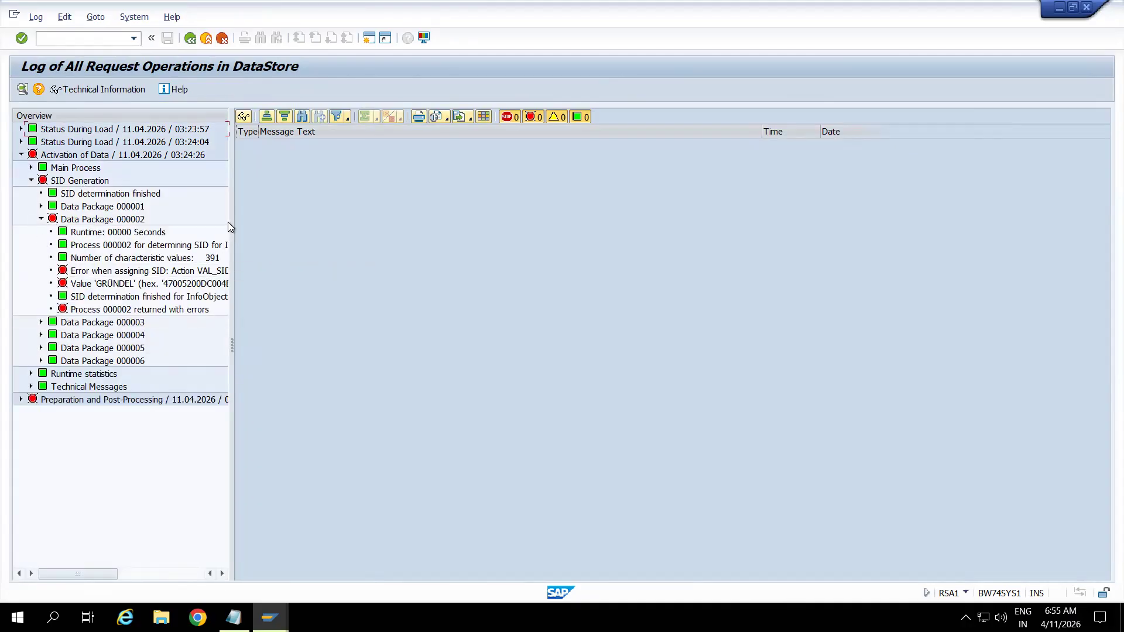
pyautogui.moveTo(231, 221); pyautogui.dragTo(501, 289)
pyautogui.click(359, 274)
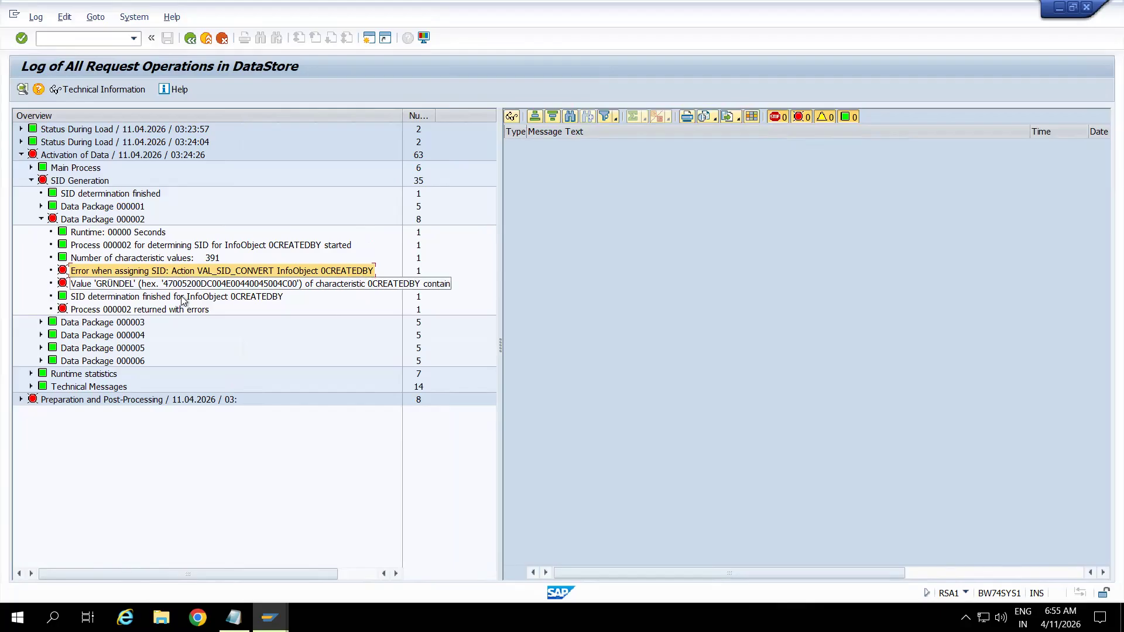
pyautogui.click(114, 285)
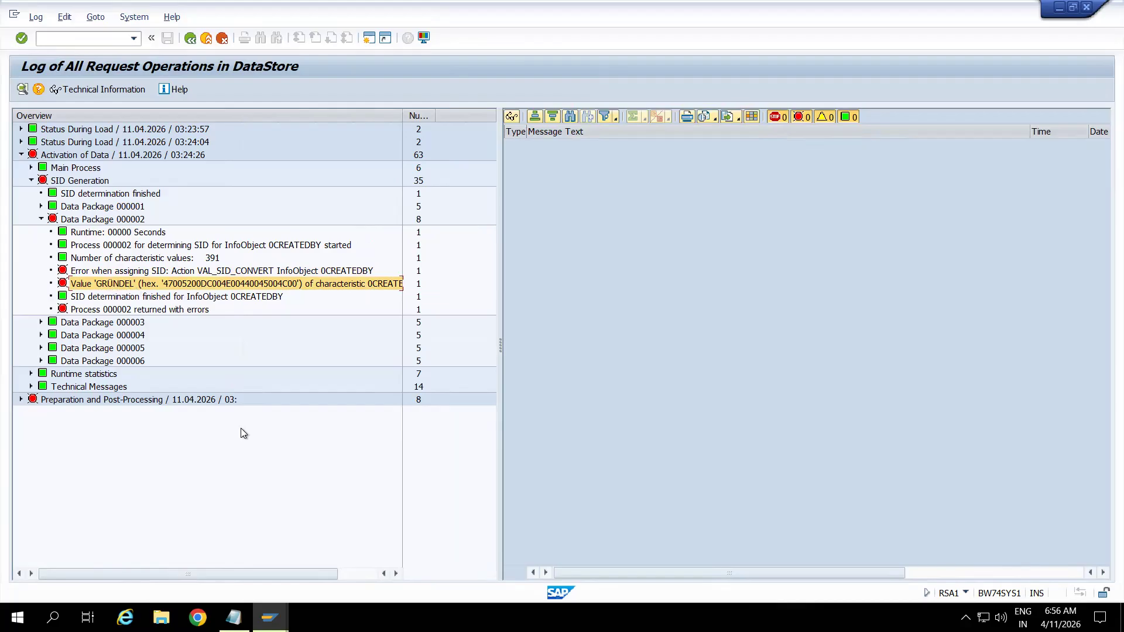
# Launch Snipping Tool through snippingtool, capture the expanded error log as a snip and minimize the capture.
pyautogui.press('super+r')
pyautogui.write('sni')
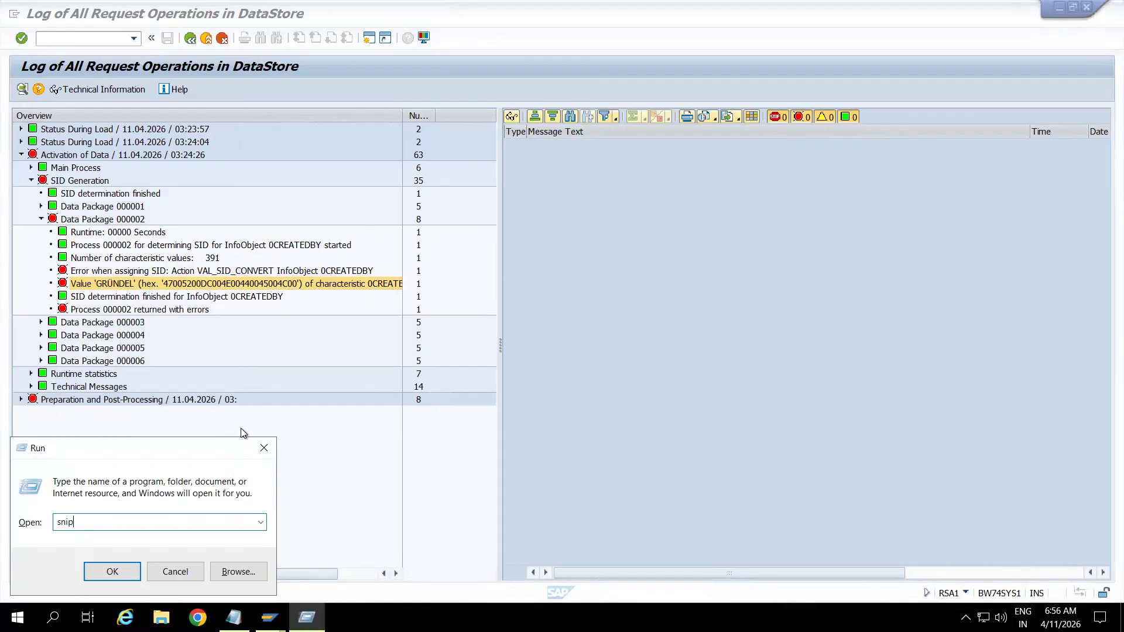
pyautogui.write('ppingtool')
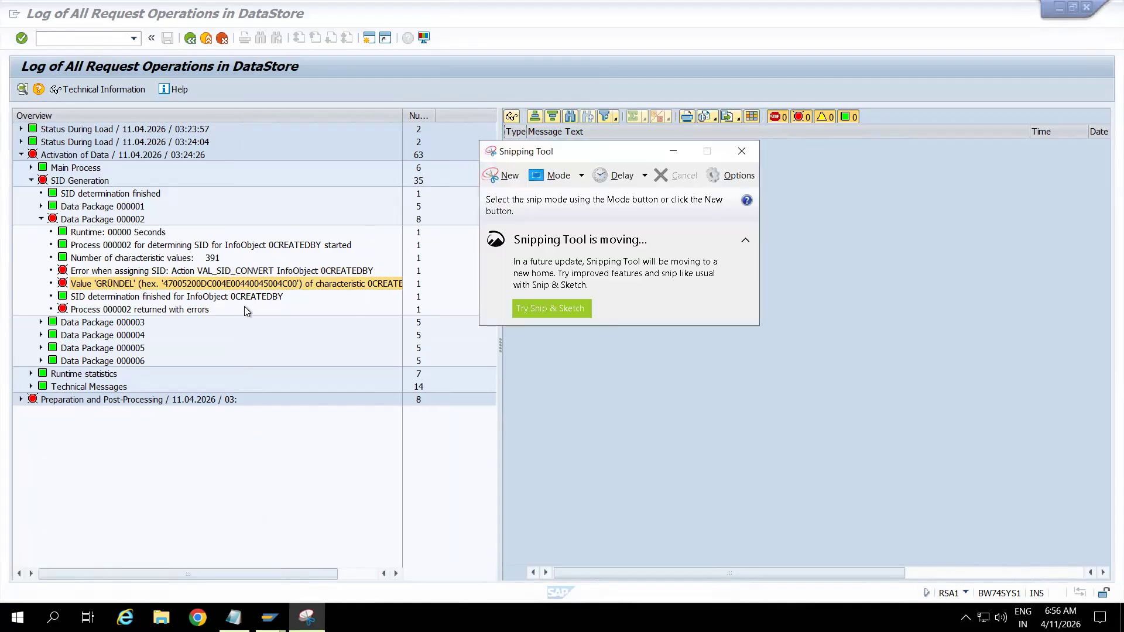
pyautogui.click(501, 176)
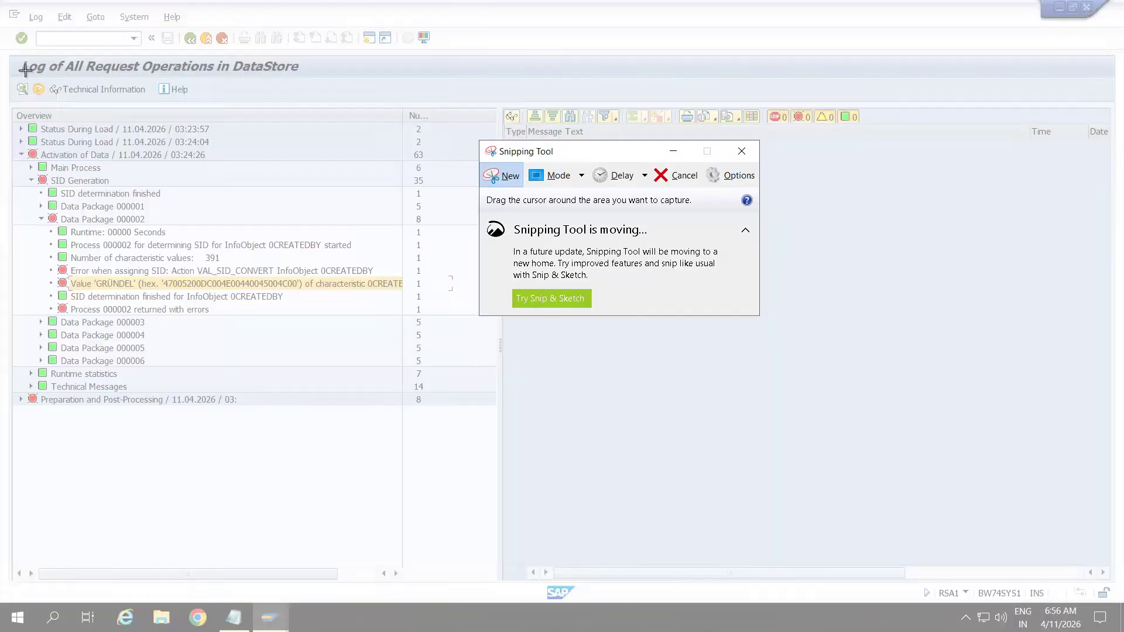
pyautogui.moveTo(8, 52); pyautogui.dragTo(595, 447)
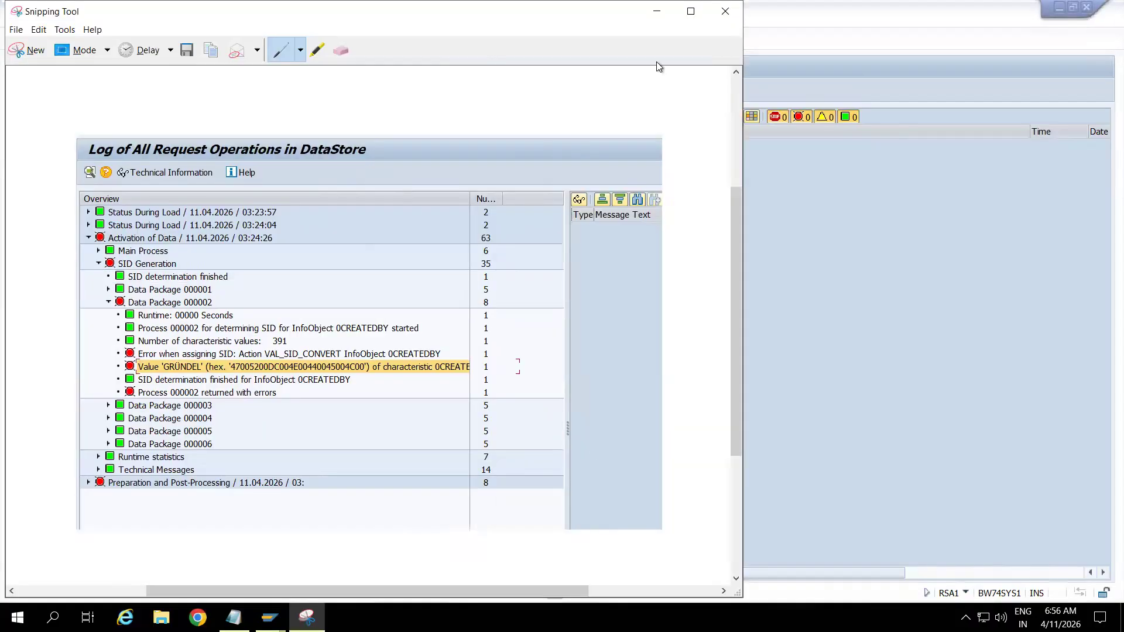
pyautogui.click(656, 13)
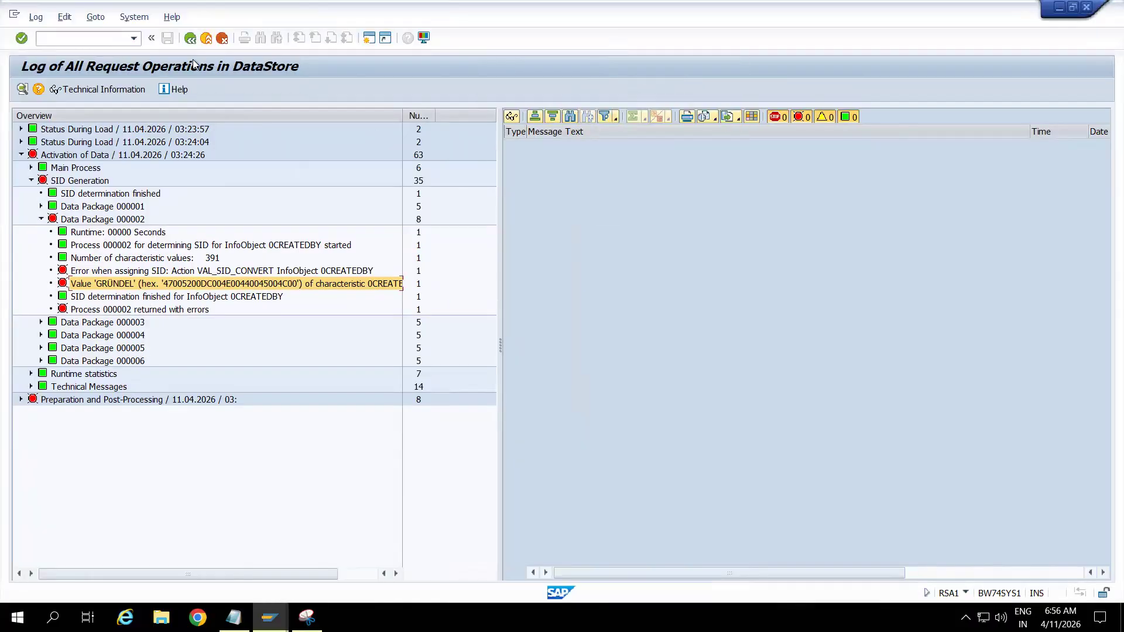
# Open the selection screen for table /BIC/AZDSOMARA40 from the DataStore object's contents and consult the captured error log.
pyautogui.click(206, 39)
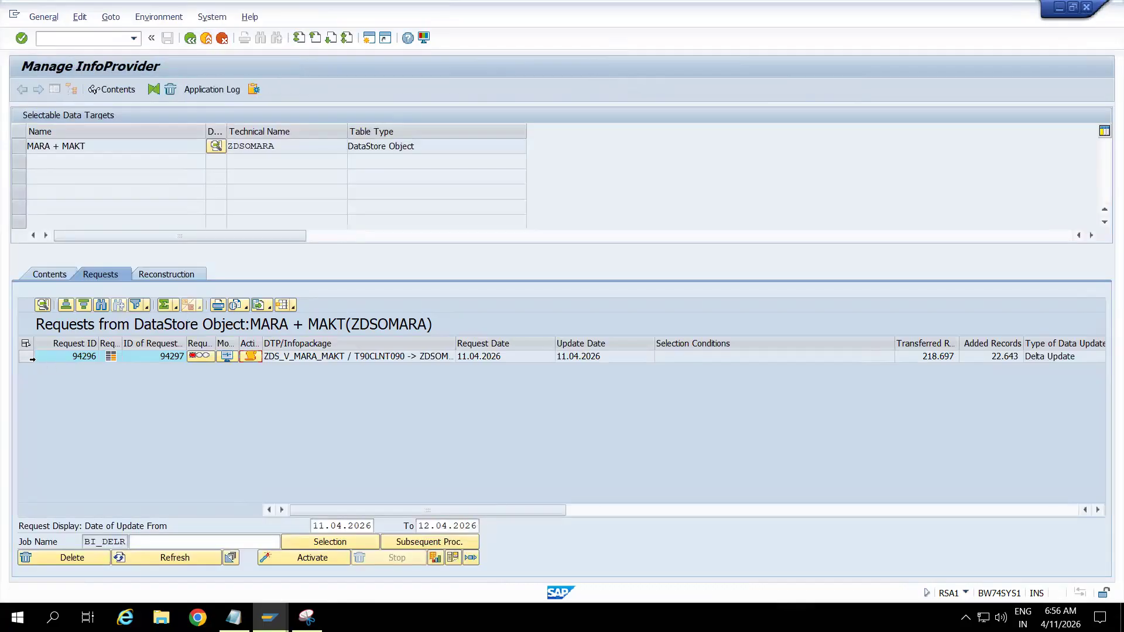
pyautogui.click(50, 275)
pyautogui.click(178, 526)
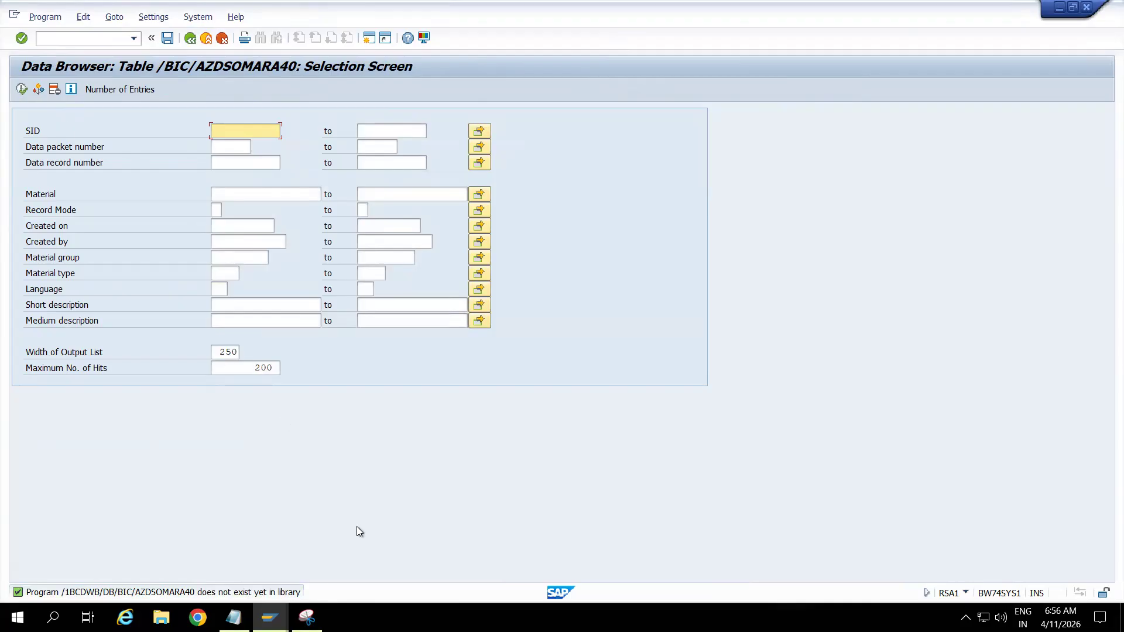
pyautogui.click(307, 617)
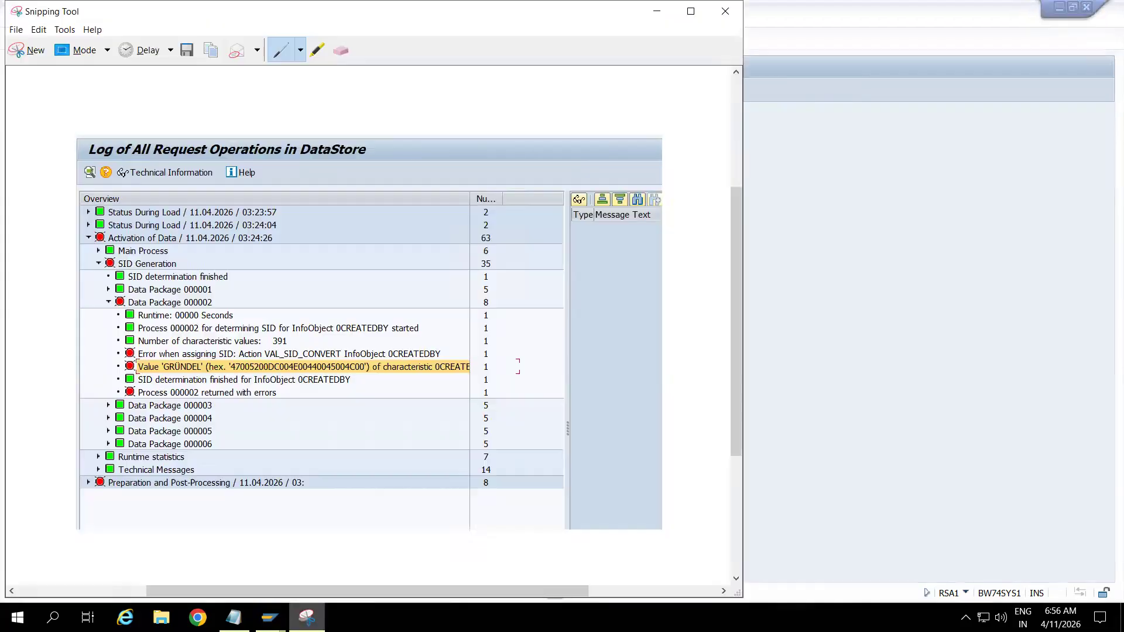
pyautogui.click(656, 11)
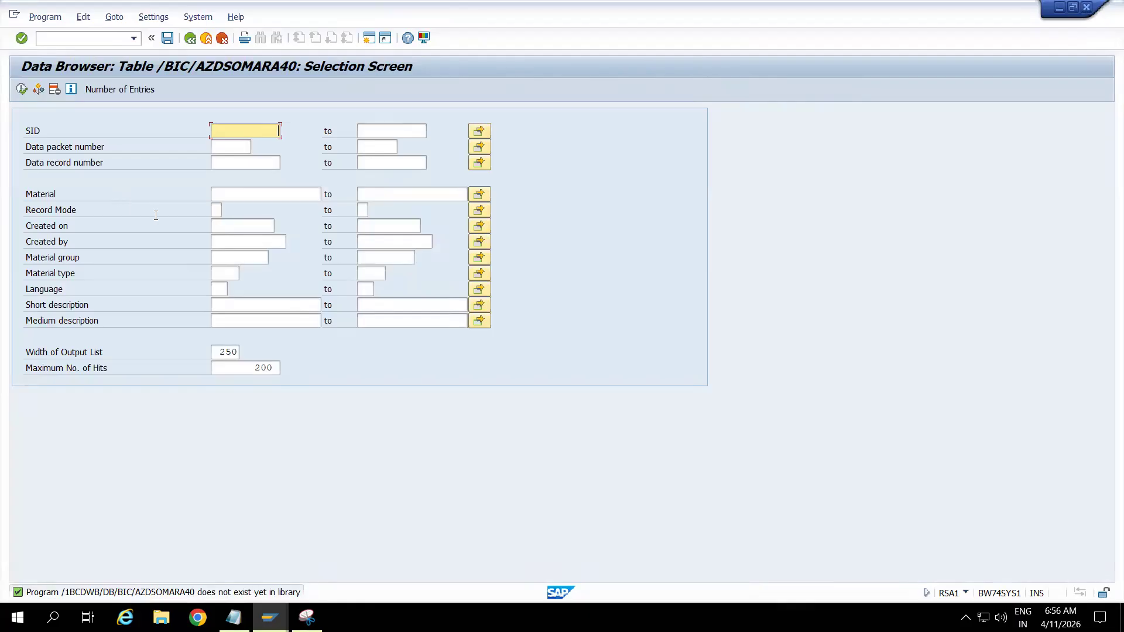
# Restrict Created by to GR*, check the number of matching entries and display them.
pyautogui.click(233, 239)
pyautogui.write('*')
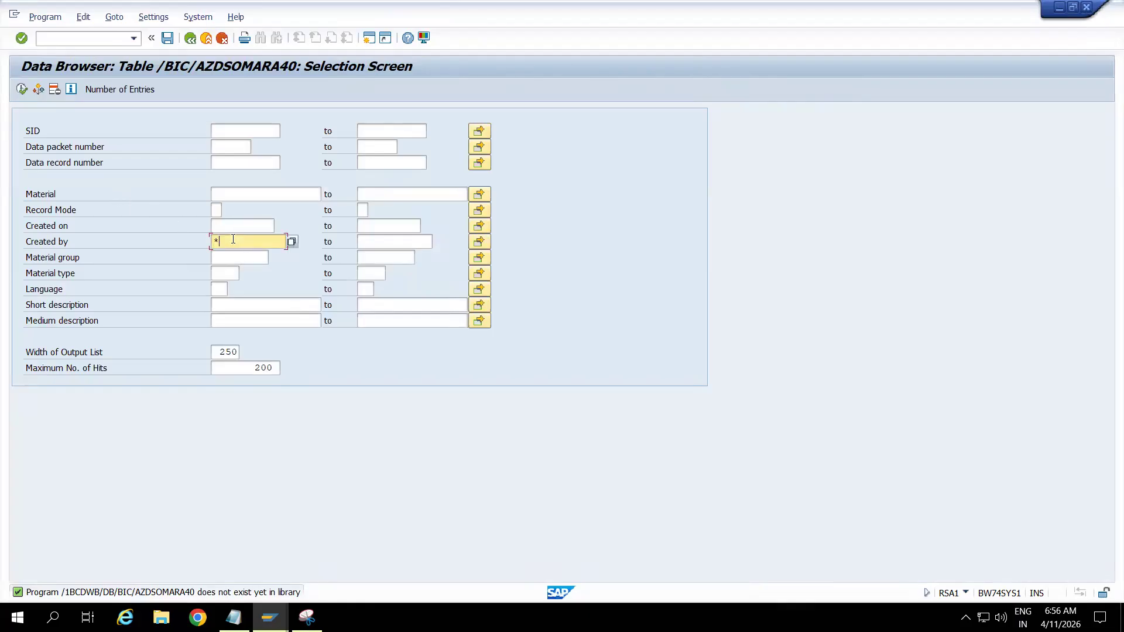
pyautogui.press('BackSpace')
pyautogui.write('GR*')
pyautogui.click(136, 89)
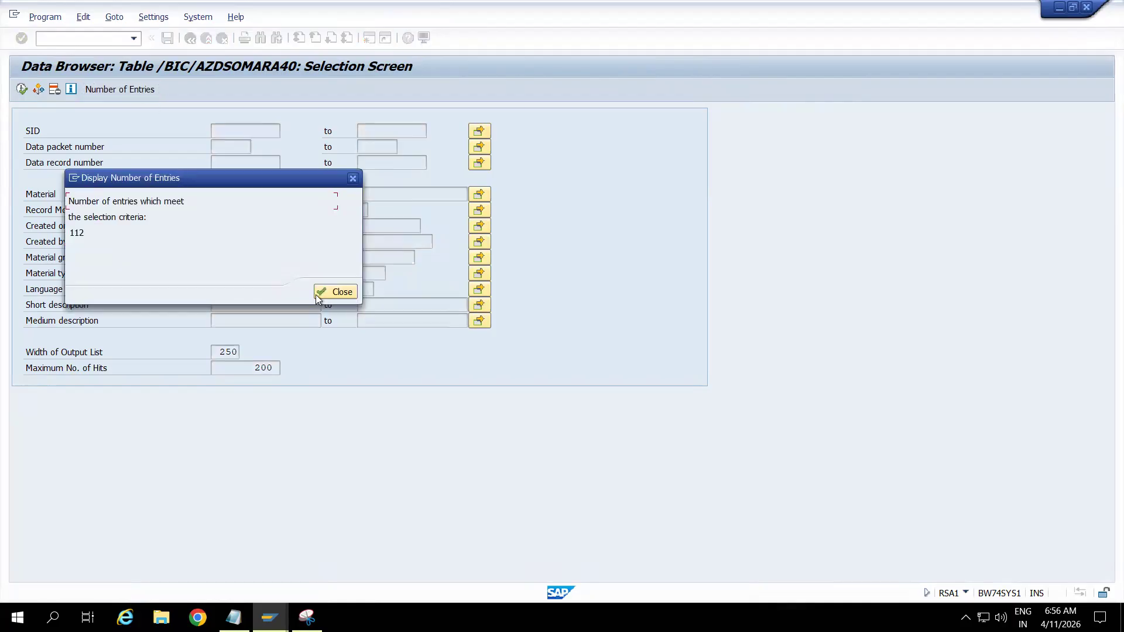
pyautogui.click(324, 297)
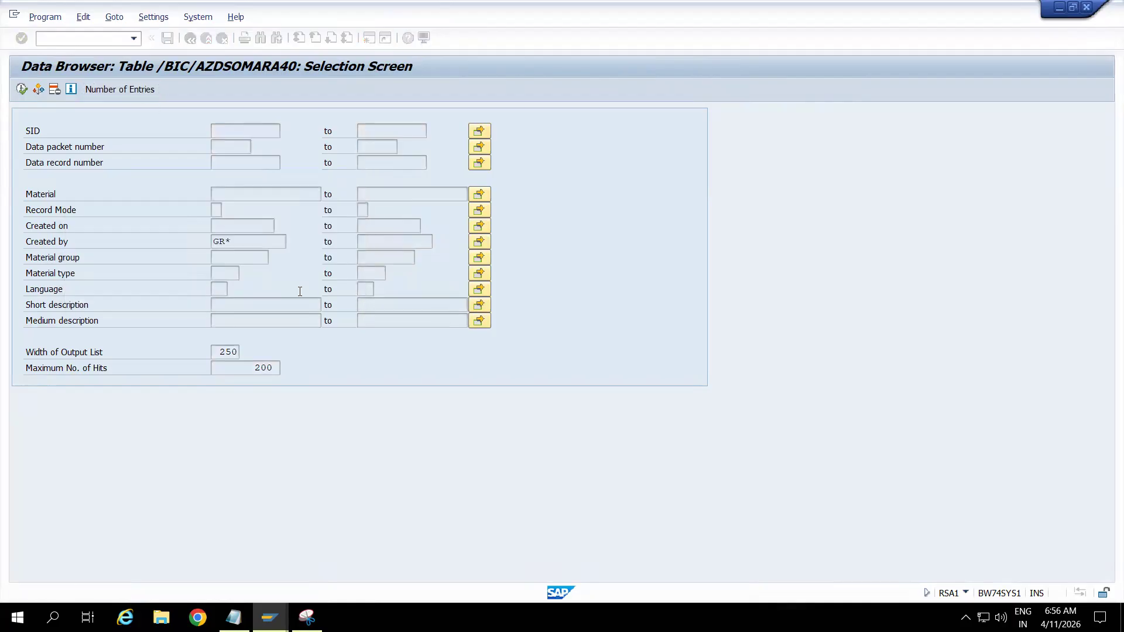
pyautogui.click(23, 89)
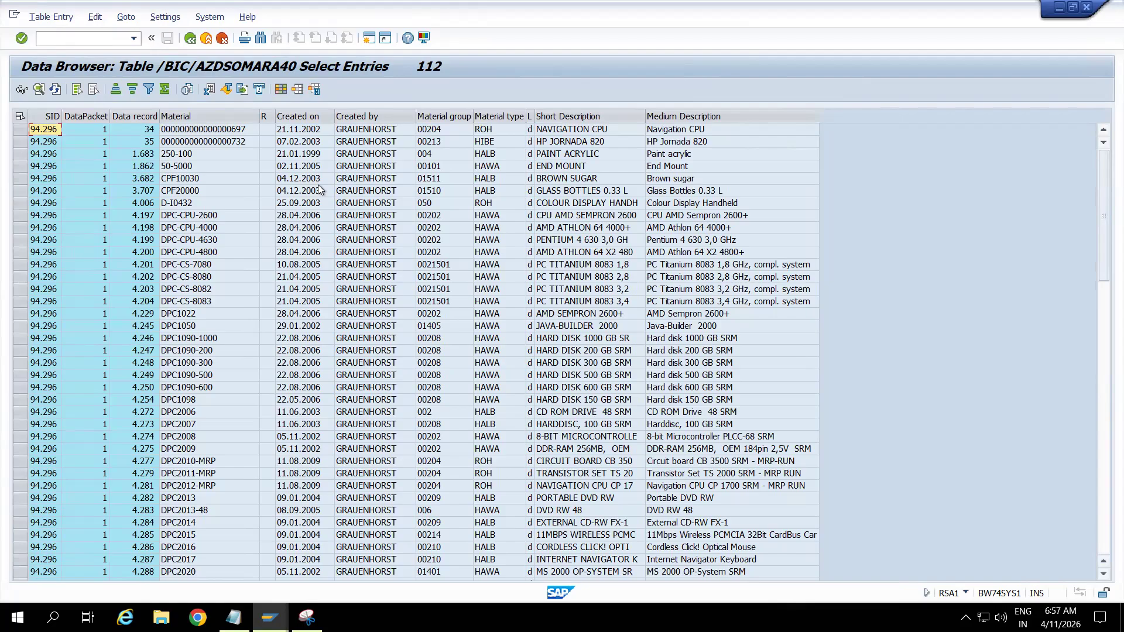
# Move the Created by column to the front of the list and locate the records with the faulty creator value.
pyautogui.click(373, 116)
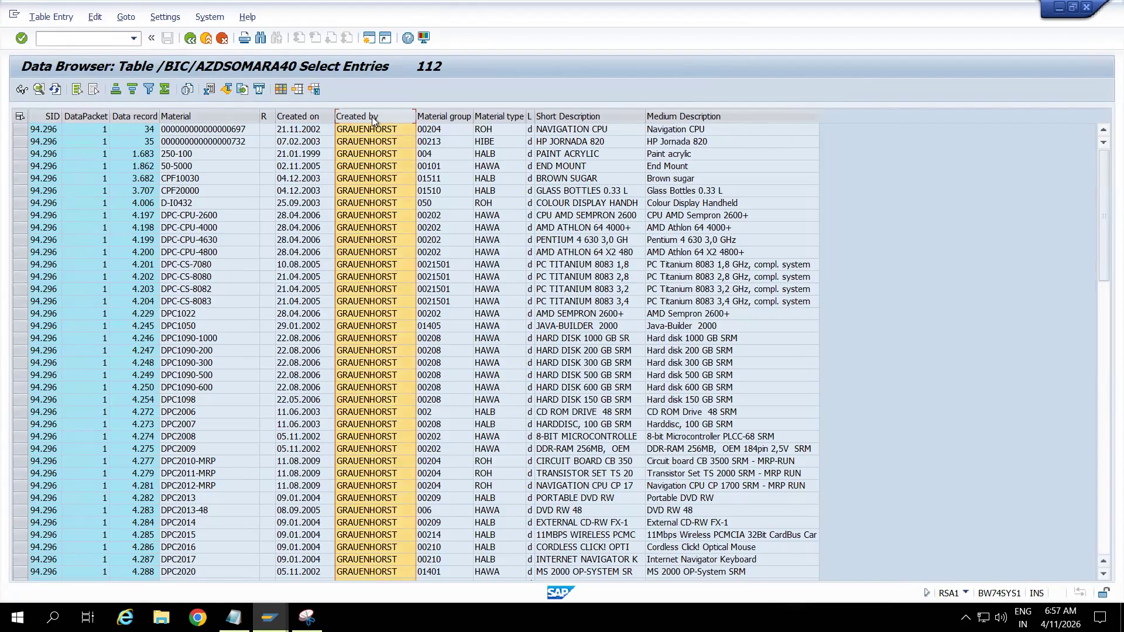
pyautogui.moveTo(202, 121); pyautogui.dragTo(73, 122)
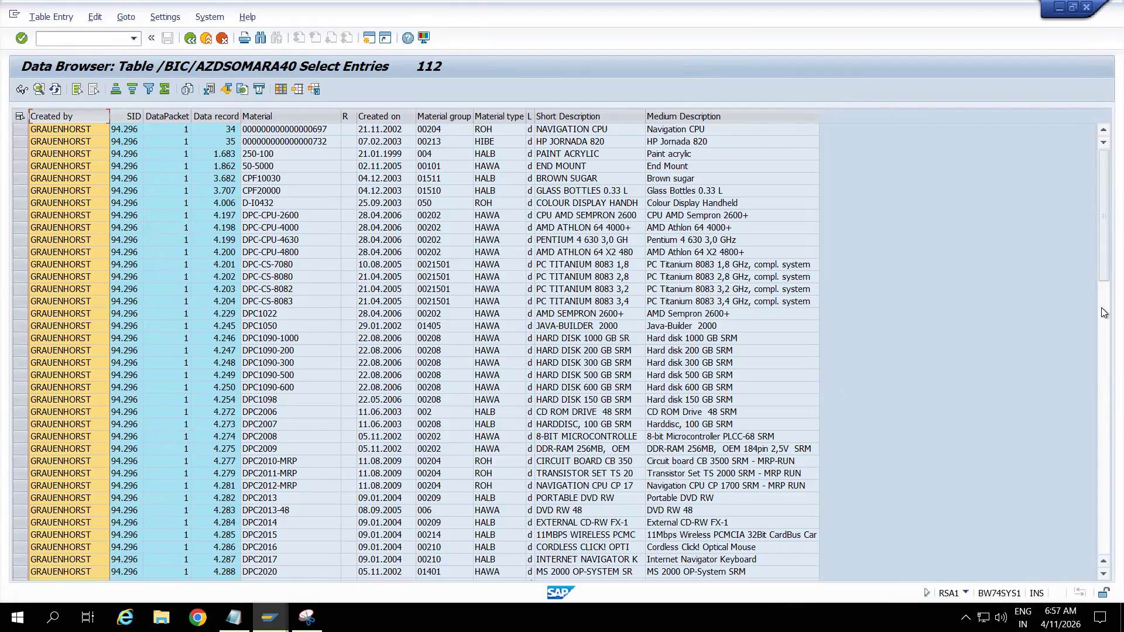
pyautogui.click(1104, 398)
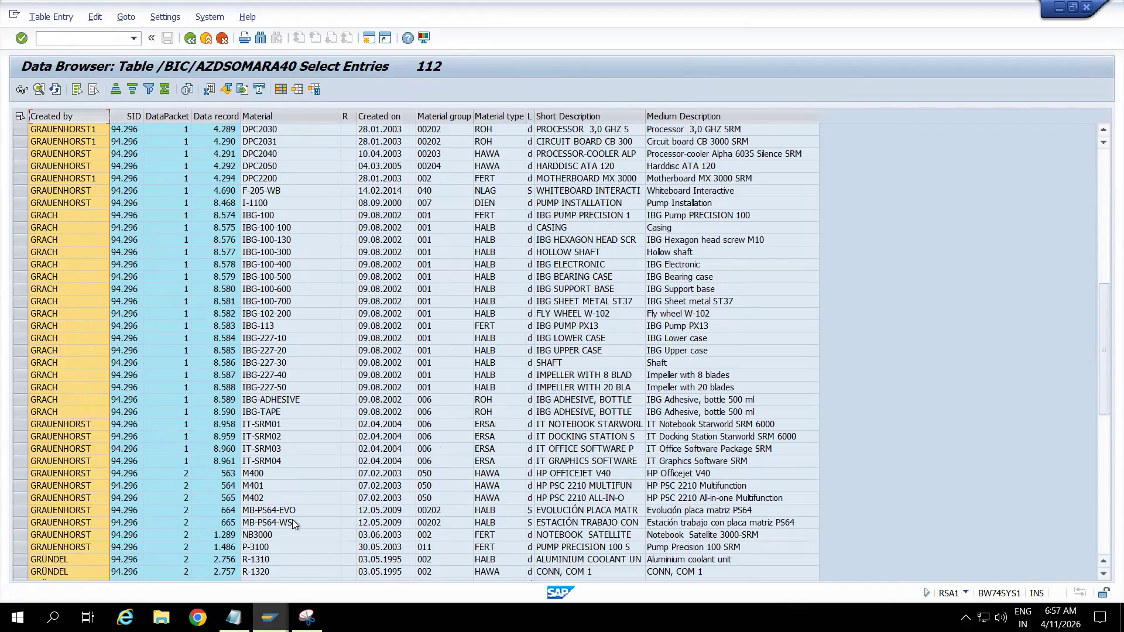
pyautogui.click(1101, 468)
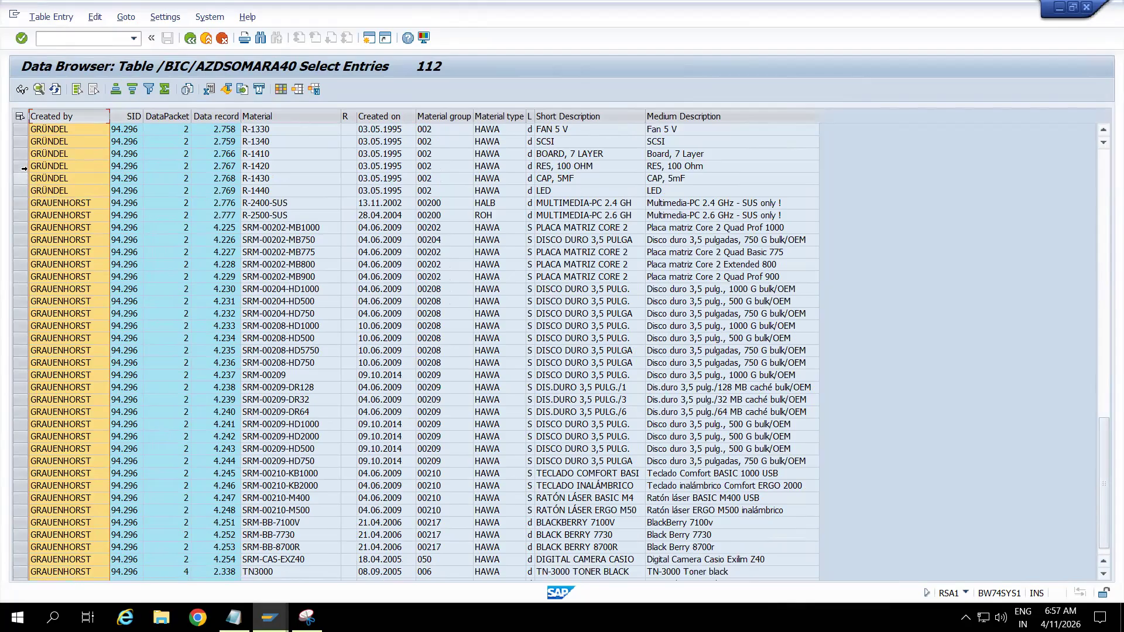
pyautogui.click(1103, 131)
pyautogui.click(1103, 132)
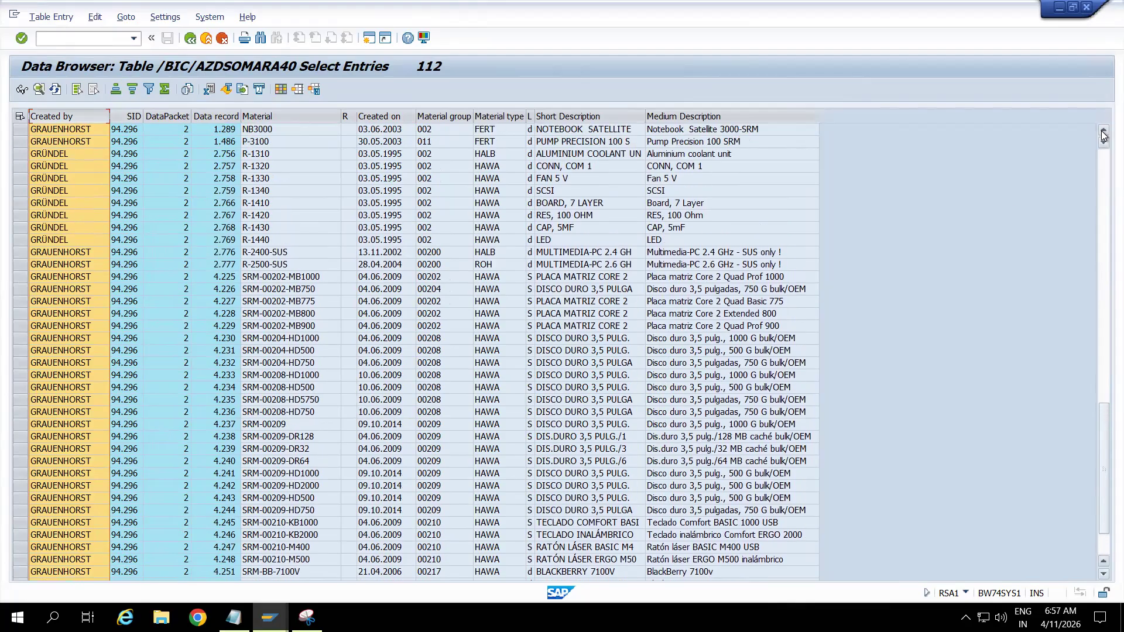
pyautogui.click(1103, 131)
pyautogui.click(1102, 132)
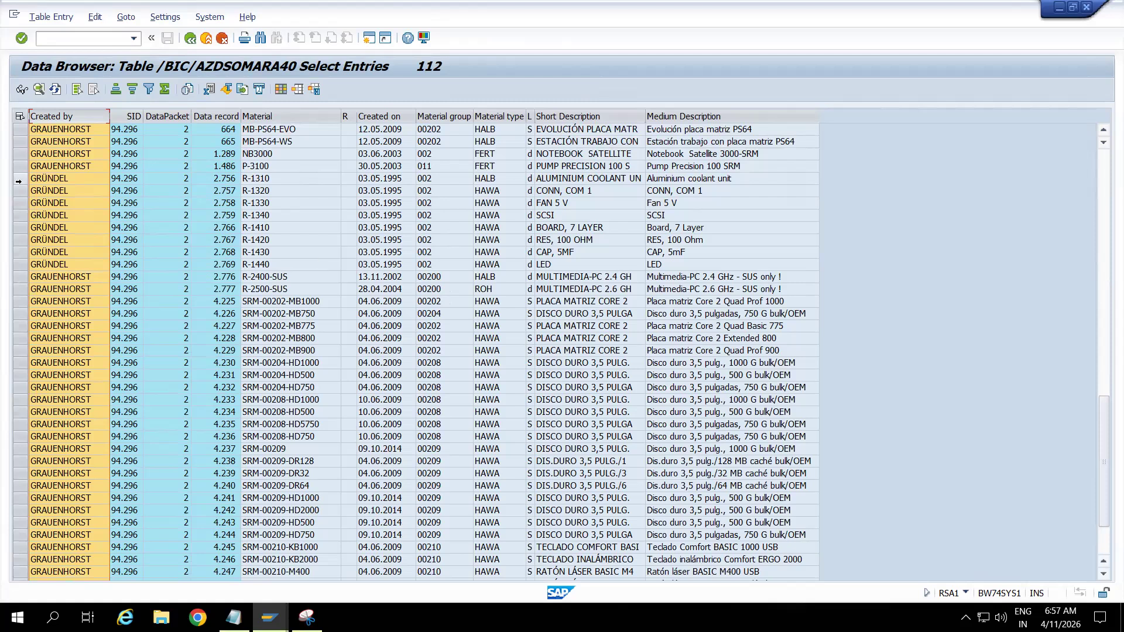
# Select all records from R-1310 through R-1440 whose creator matches the faulty value in the captured error log.
pyautogui.click(19, 180)
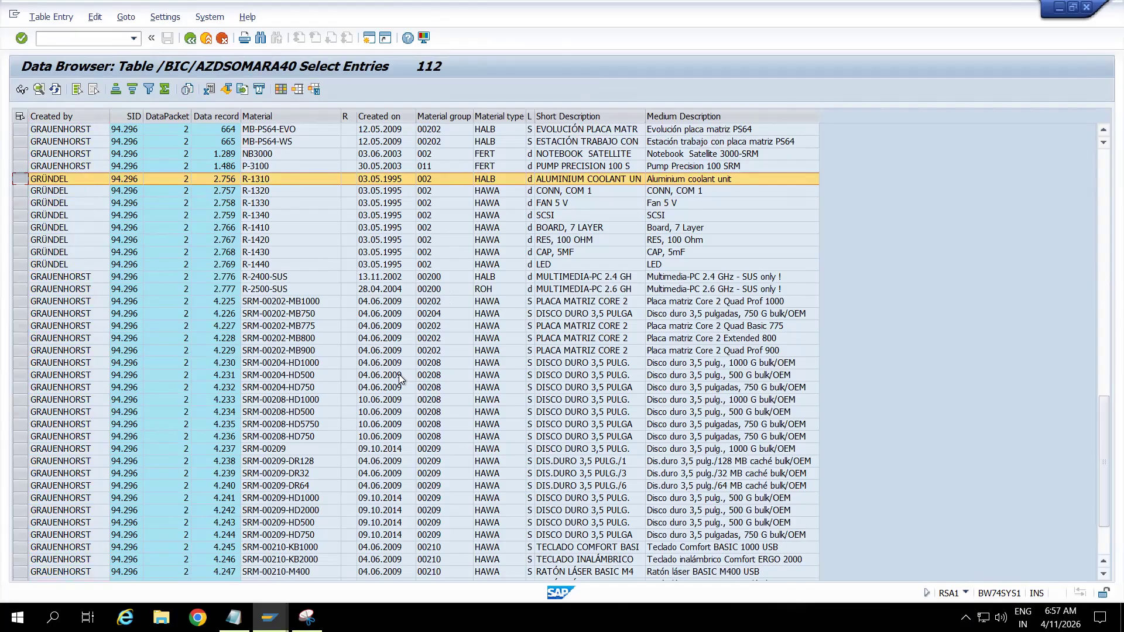
pyautogui.click(308, 617)
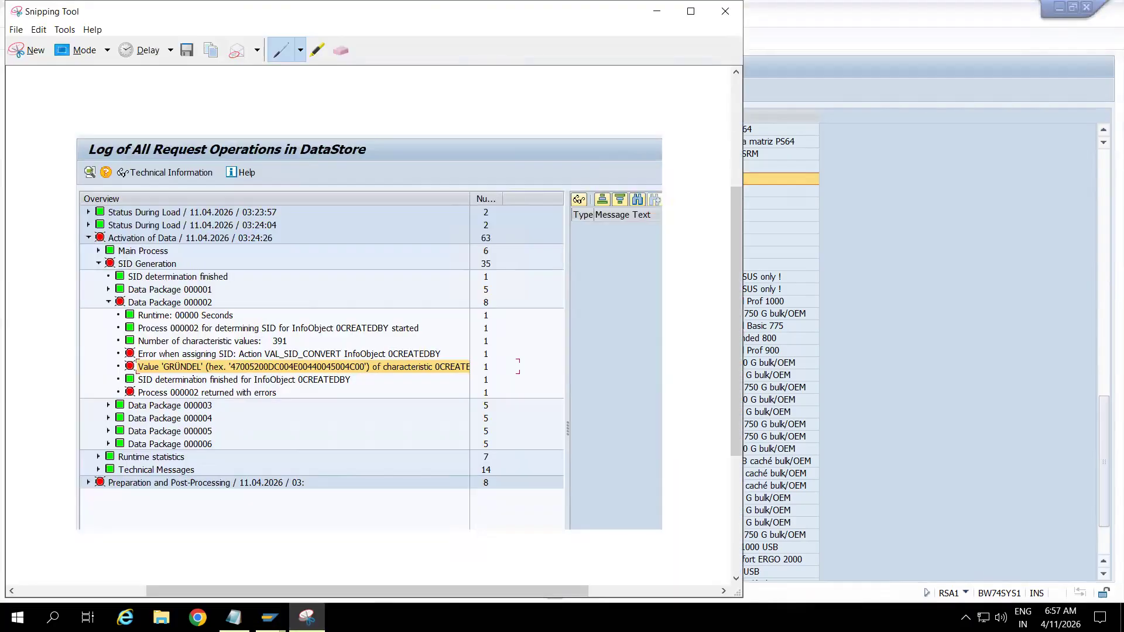
pyautogui.click(656, 13)
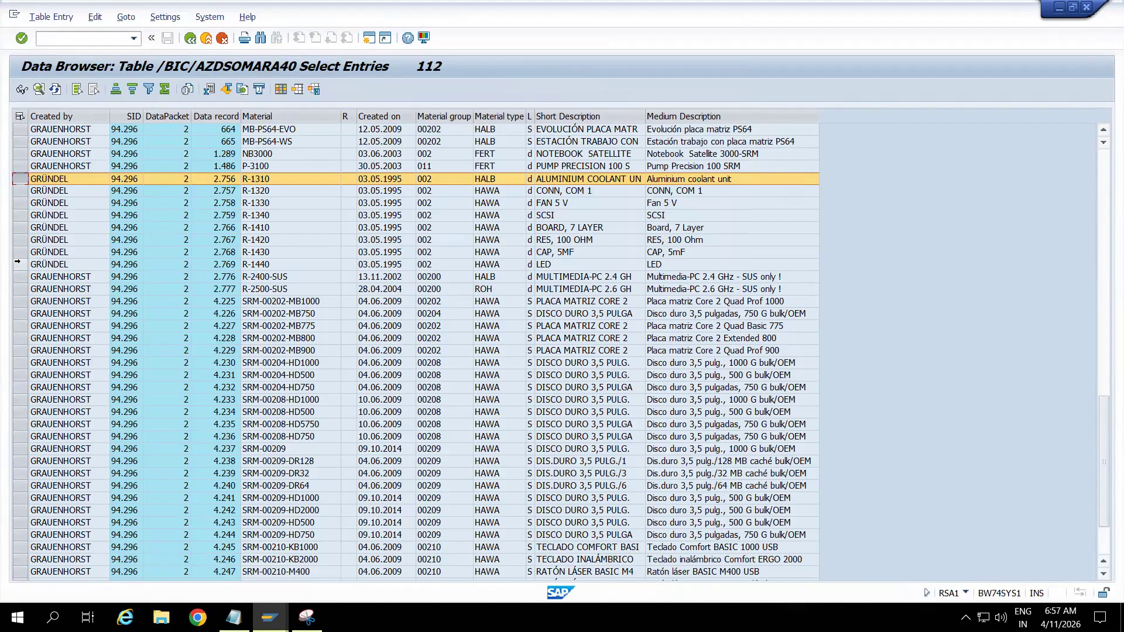
pyautogui.keyDown('ctrl'); pyautogui.click(18, 264); pyautogui.keyUp('ctrl')
pyautogui.keyDown('ctrl'); pyautogui.click(18, 251); pyautogui.keyUp('ctrl')
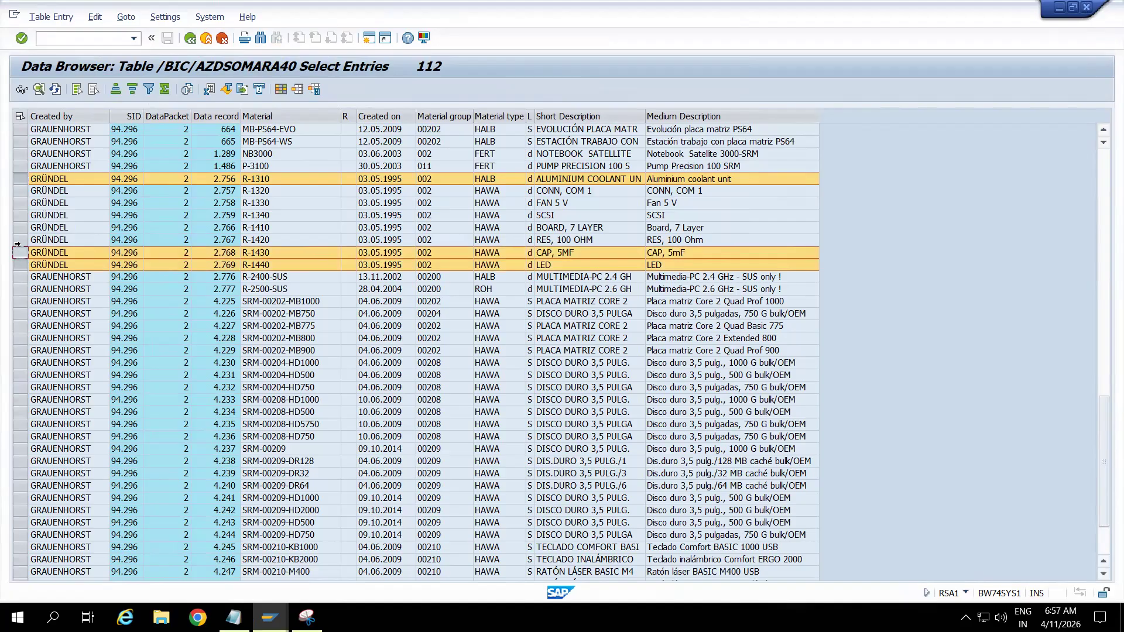
pyautogui.keyDown('ctrl'); pyautogui.click(17, 240); pyautogui.keyUp('ctrl')
pyautogui.keyDown('ctrl'); pyautogui.click(18, 228); pyautogui.keyUp('ctrl')
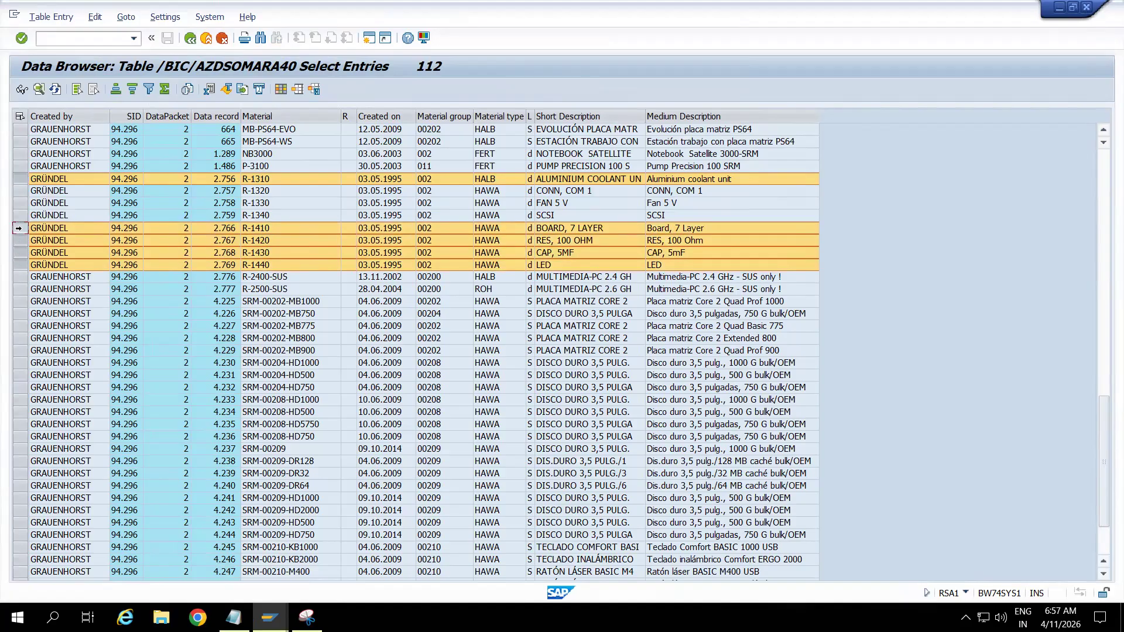
pyautogui.keyDown('ctrl'); pyautogui.click(18, 215); pyautogui.keyUp('ctrl')
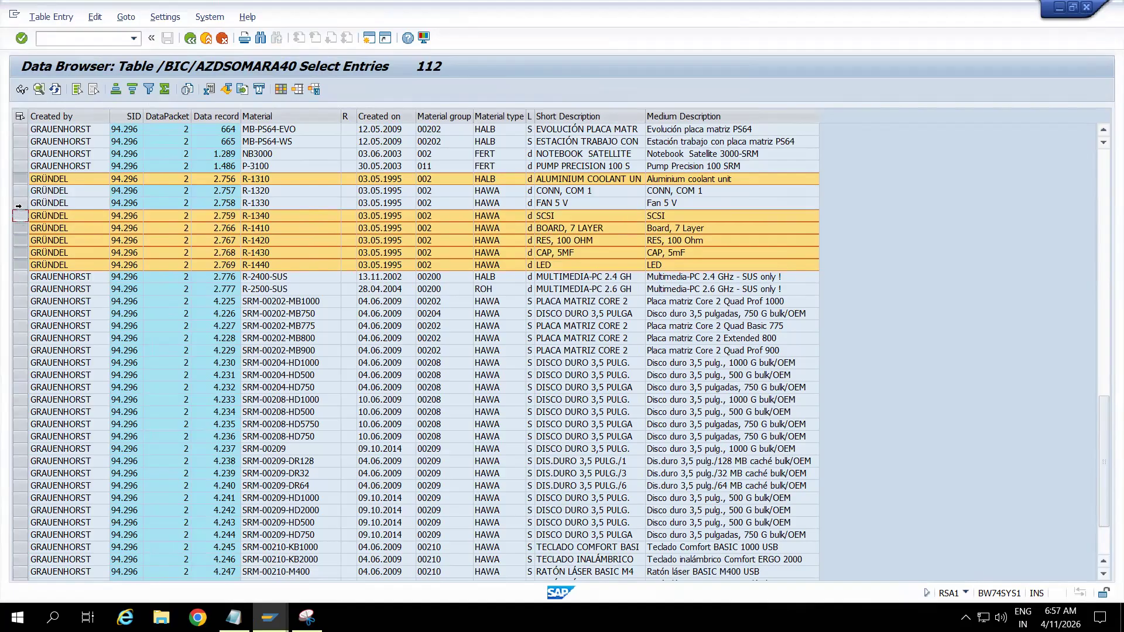
pyautogui.keyDown('ctrl'); pyautogui.click(19, 203); pyautogui.keyUp('ctrl')
pyautogui.keyDown('ctrl'); pyautogui.click(19, 191); pyautogui.keyUp('ctrl')
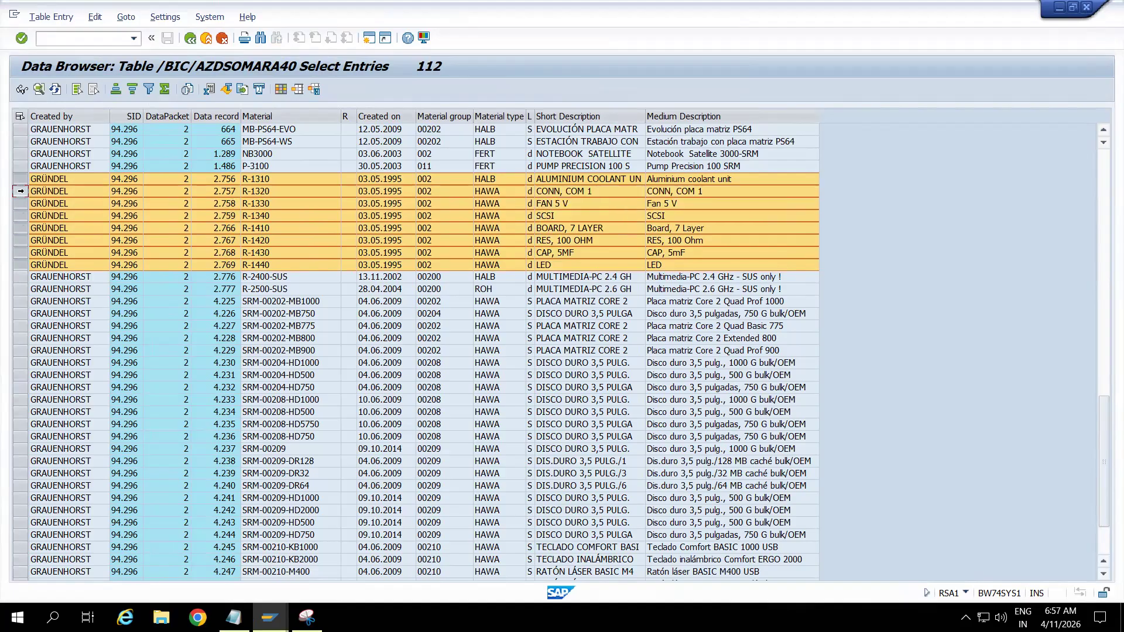
# Display the selected records in detail and start the ABAP debugger with the command /h.
pyautogui.click(22, 89)
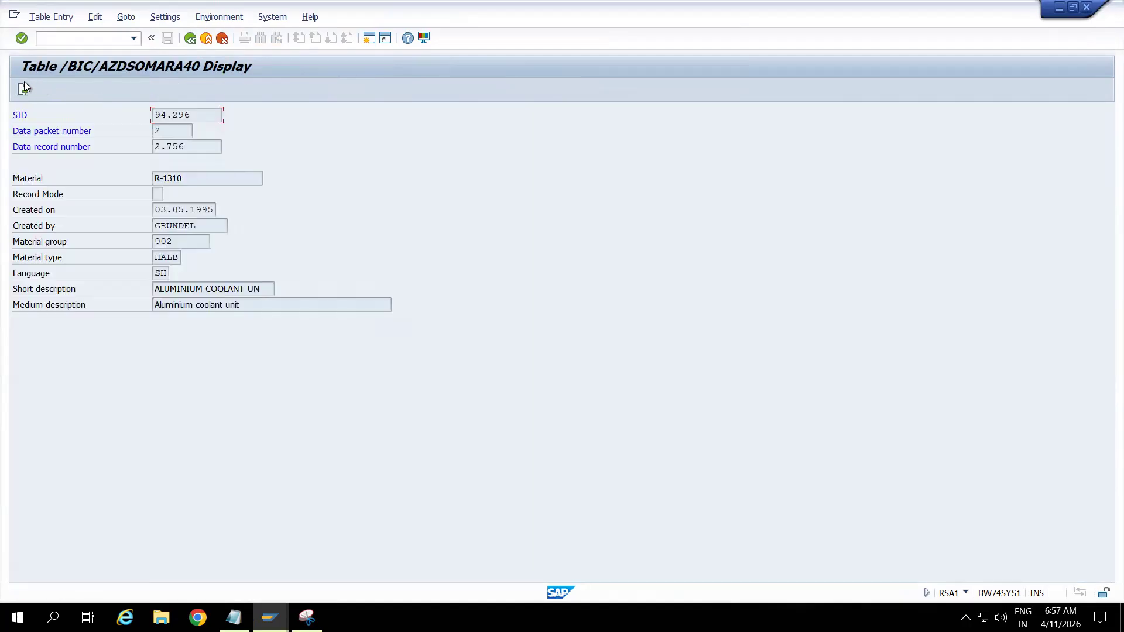
pyautogui.click(68, 38)
pyautogui.write('/h')
pyautogui.press('Return')
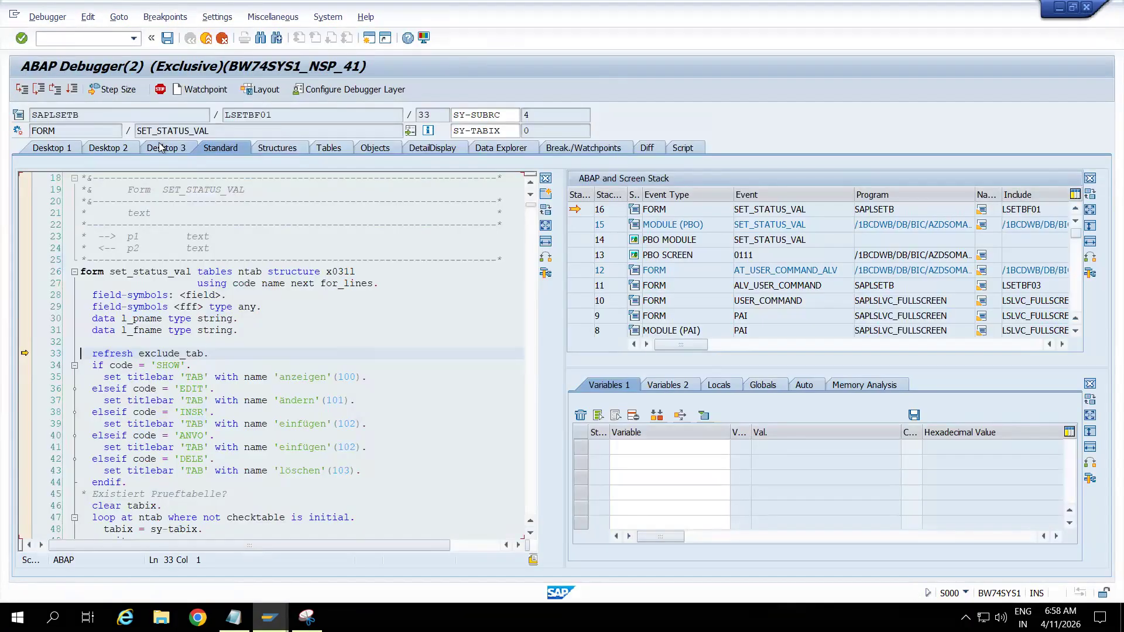
# Display the debugger variable CODE, change its value to EDIT and continue execution so the table entries open in change mode.
pyautogui.click(160, 147)
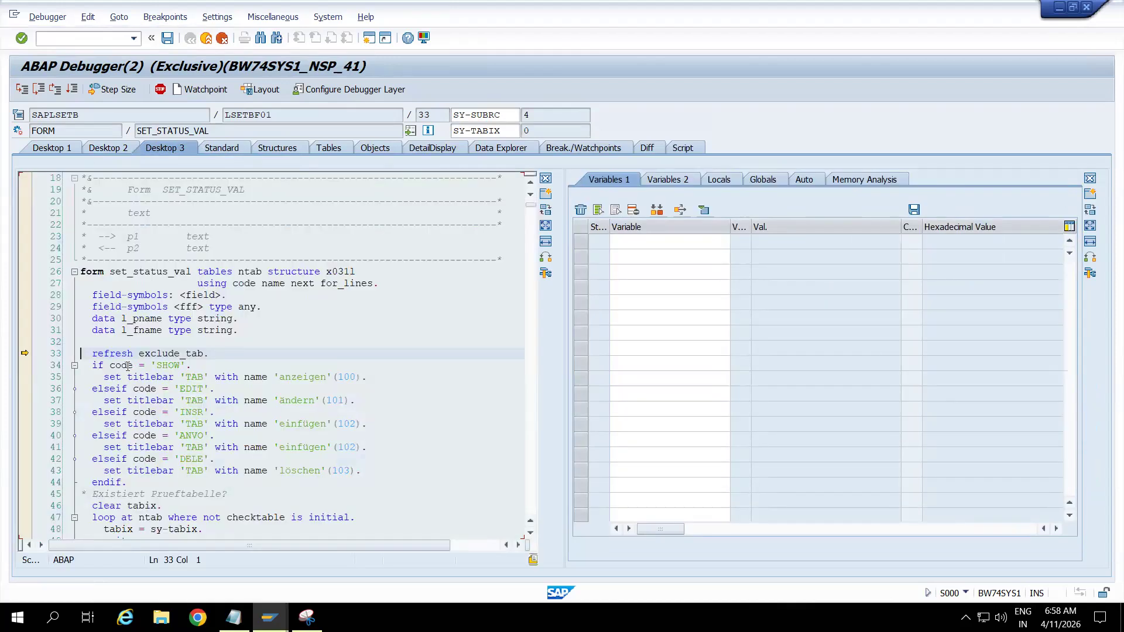
pyautogui.doubleClick(128, 366)
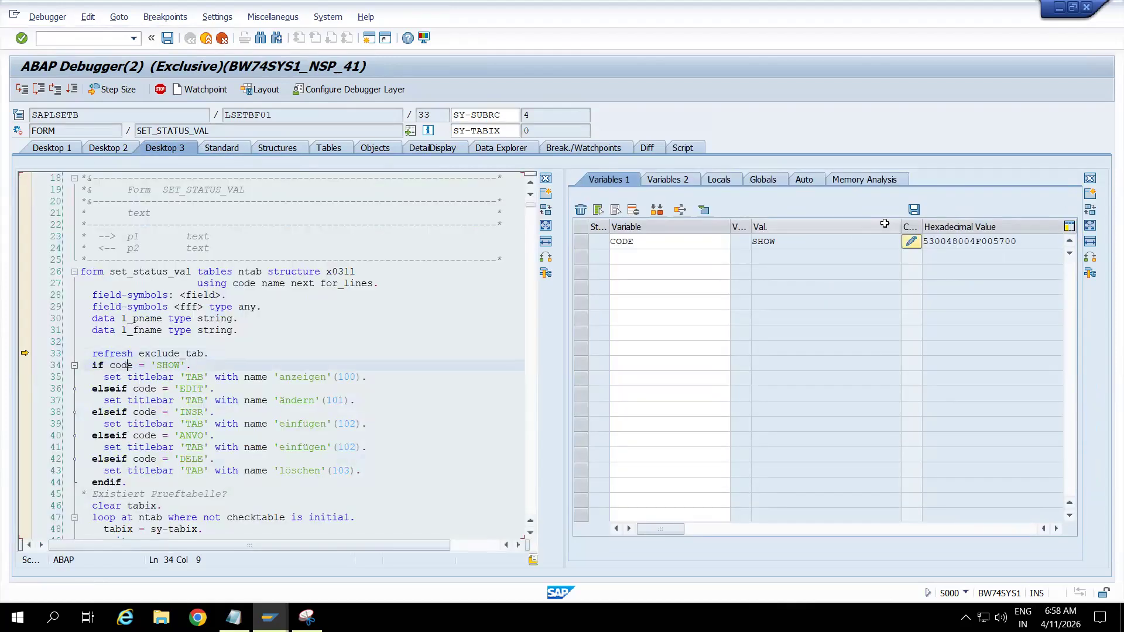
pyautogui.click(913, 243)
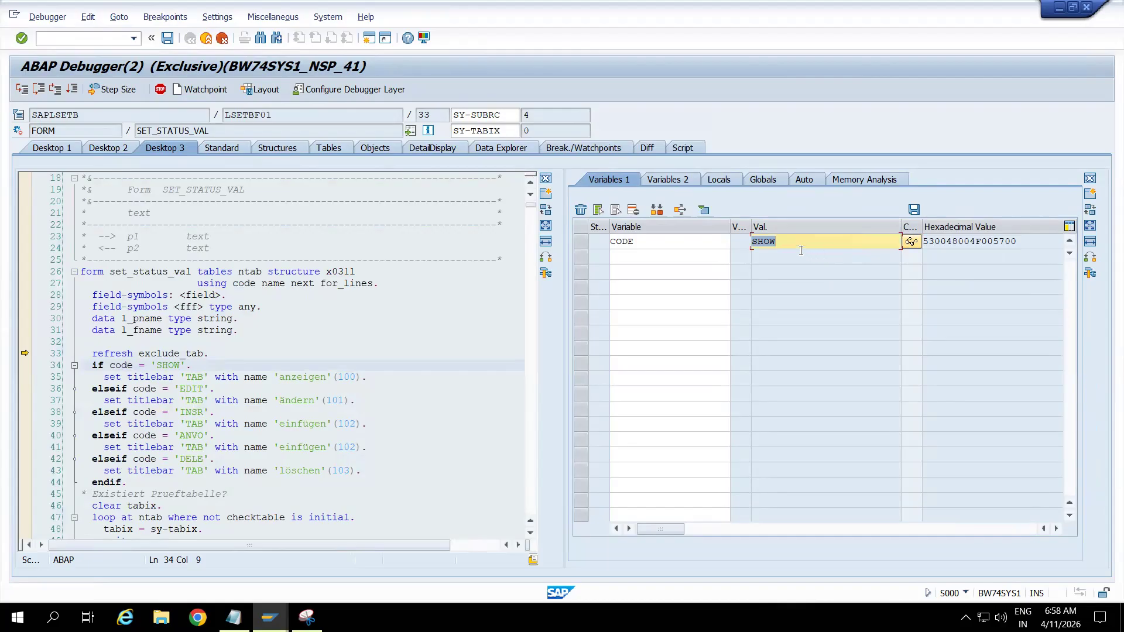
pyautogui.write('EDIT')
pyautogui.press('Return')
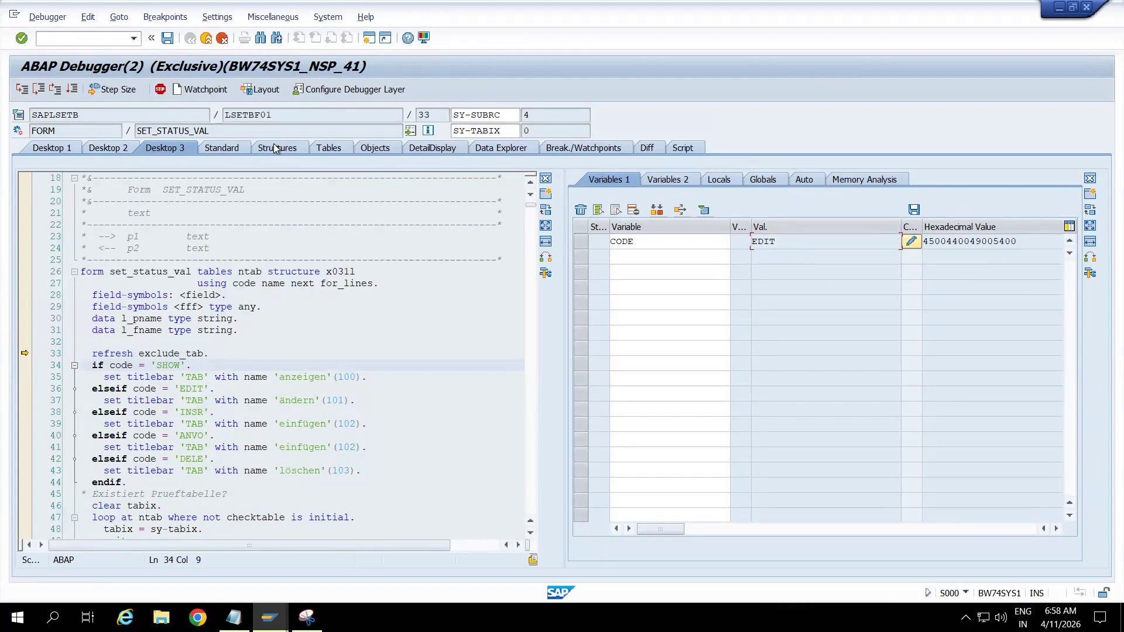
pyautogui.click(72, 93)
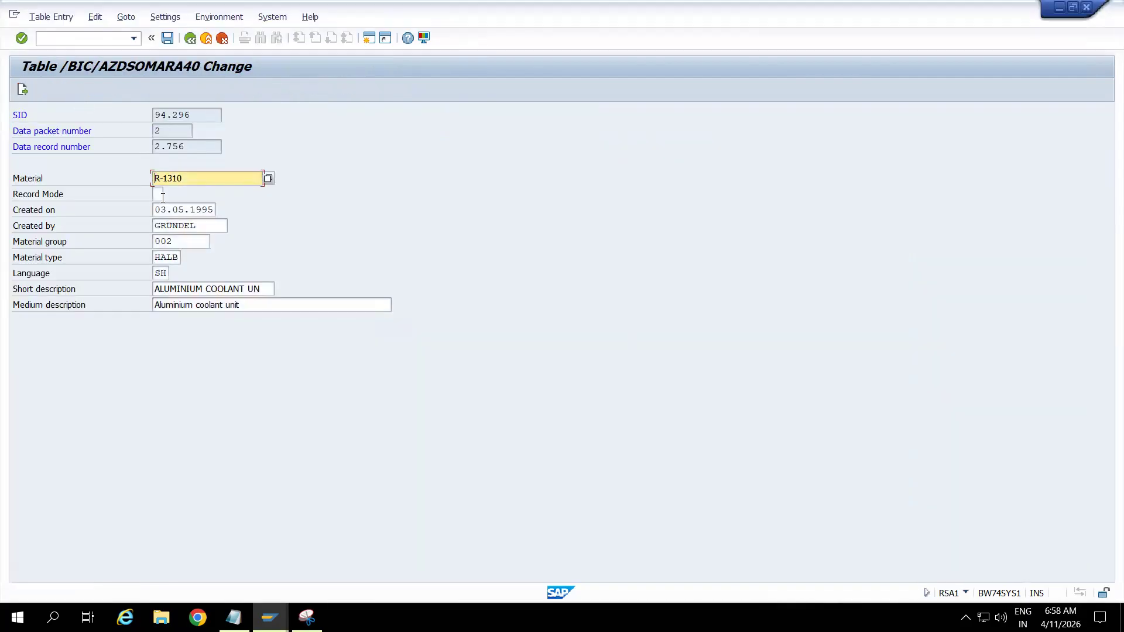
# Replace the Ü with a plain U in the Created by value of material R-1310 and save the record.
pyautogui.click(201, 228)
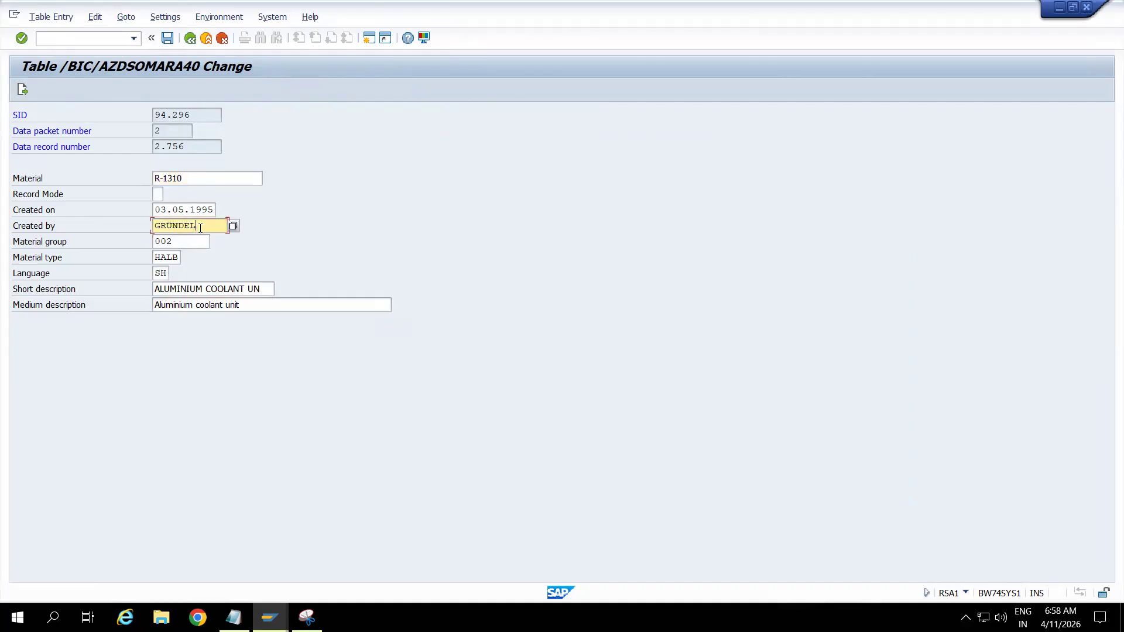
pyautogui.press('BackSpace')
pyautogui.press('BackSpace')
pyautogui.press('BackSpace')
pyautogui.press('BackSpace')
pyautogui.press('BackSpace')
pyautogui.write('U')
pyautogui.write('DEL')
pyautogui.click(172, 228)
pyautogui.write('N')
pyautogui.click(256, 301)
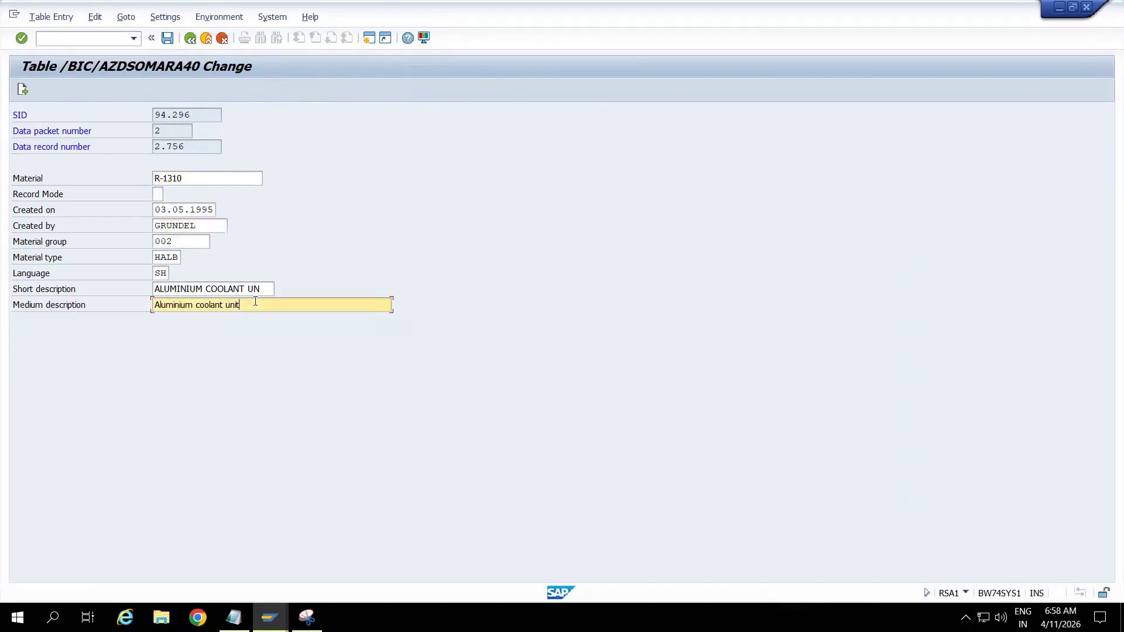
pyautogui.click(210, 225)
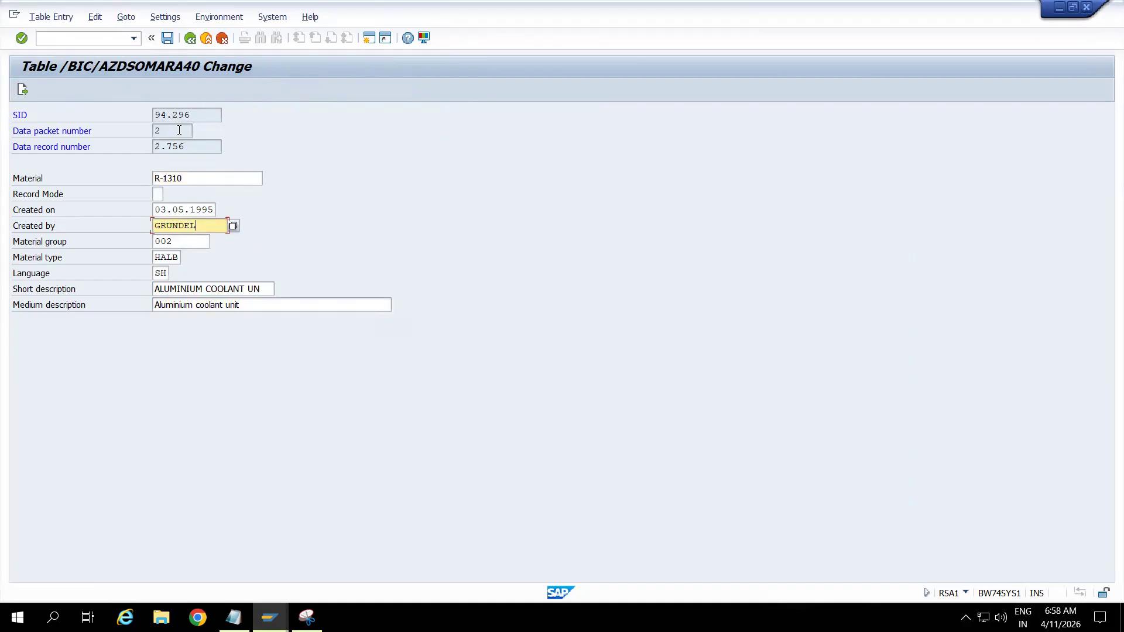
pyautogui.click(169, 38)
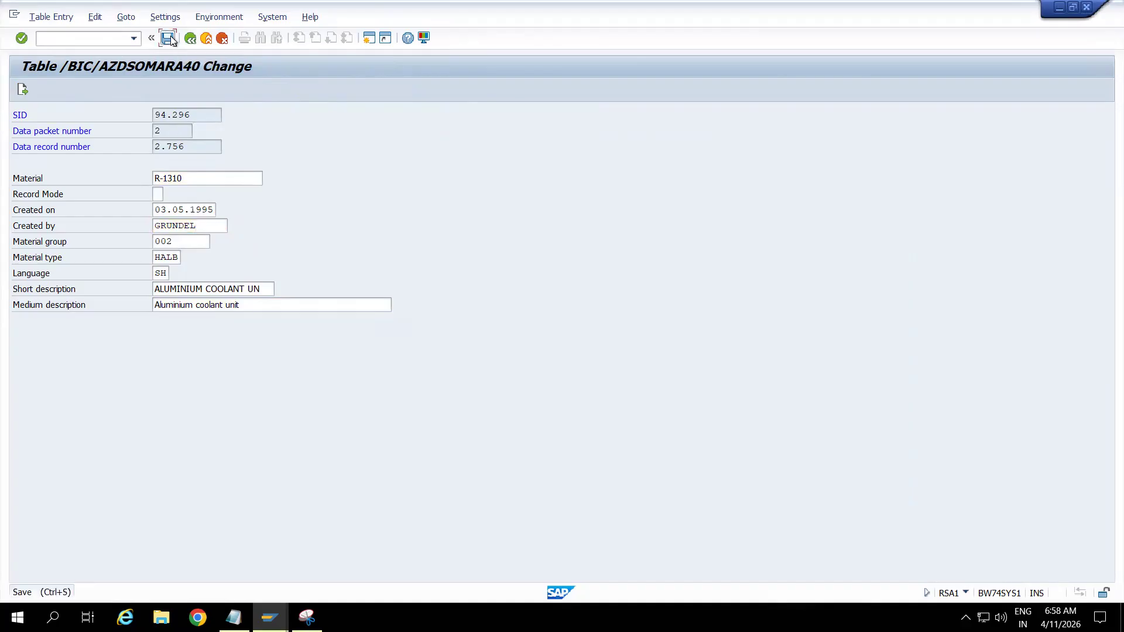
# Go to the entry for material R-1320, set Created by to the creator name spelled with a plain U, and save.
pyautogui.click(22, 89)
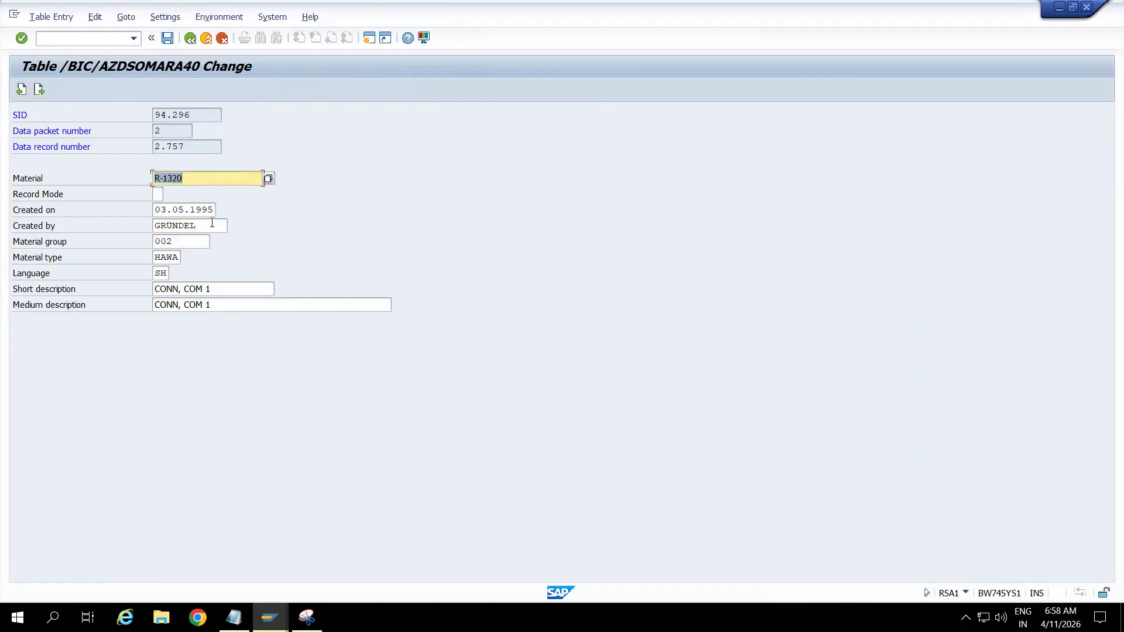
pyautogui.click(212, 224)
pyautogui.press('BackSpace')
pyautogui.press('BackSpace')
pyautogui.press('BackSpace')
pyautogui.press('BackSpace')
pyautogui.press('BackSpace')
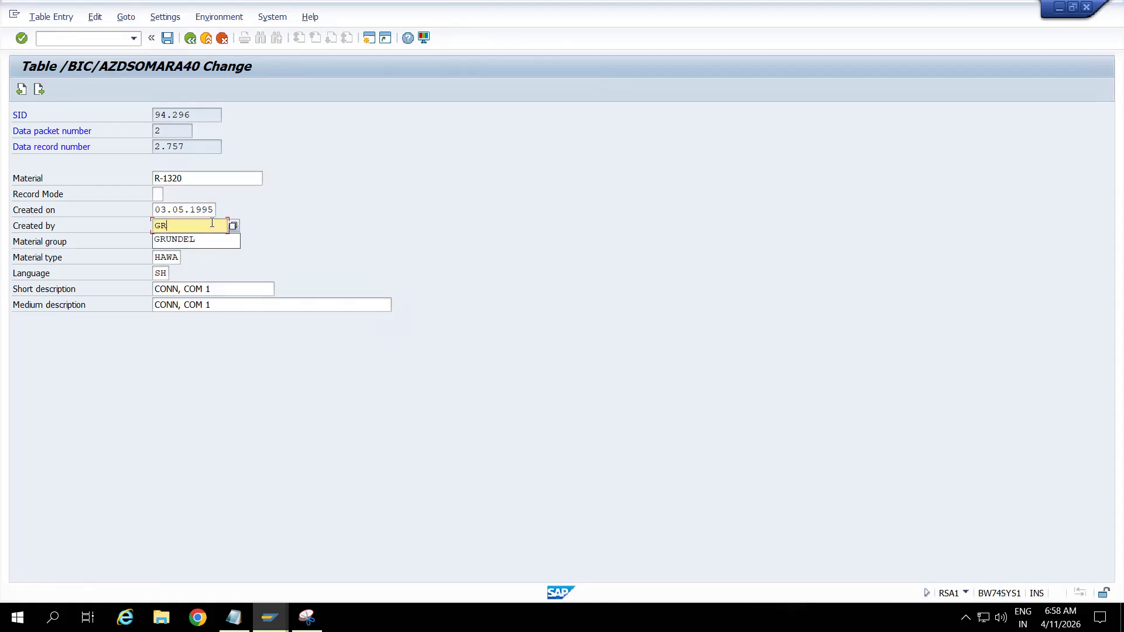
pyautogui.click(184, 243)
pyautogui.click(168, 38)
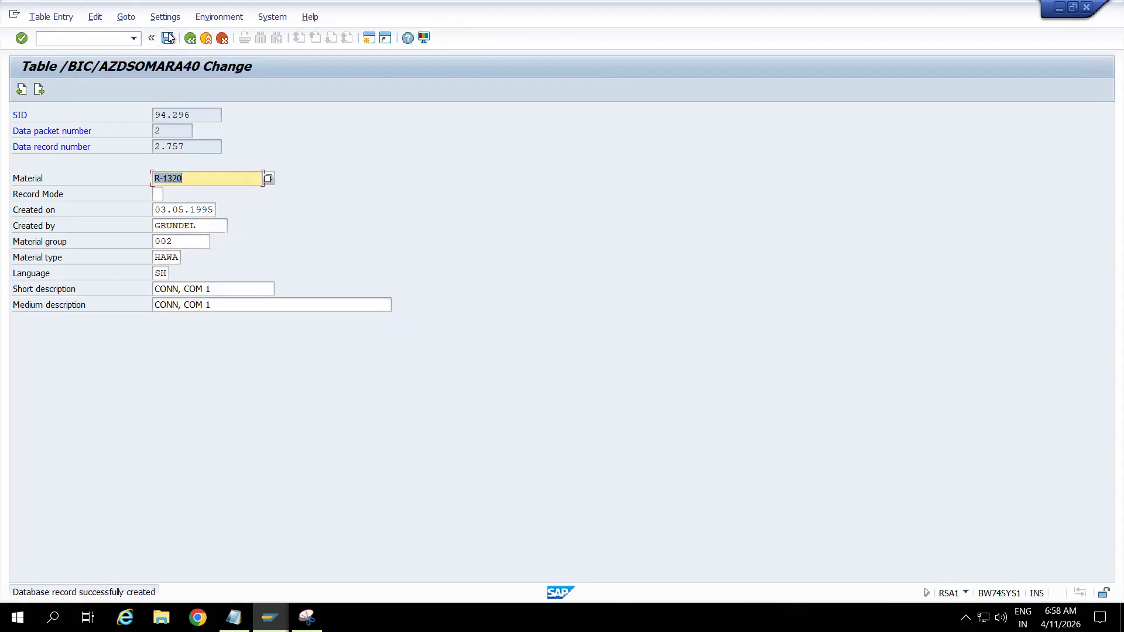
# Go to the entry for material R-1330, set Created by to the creator name spelled with a plain U, and save.
pyautogui.click(39, 89)
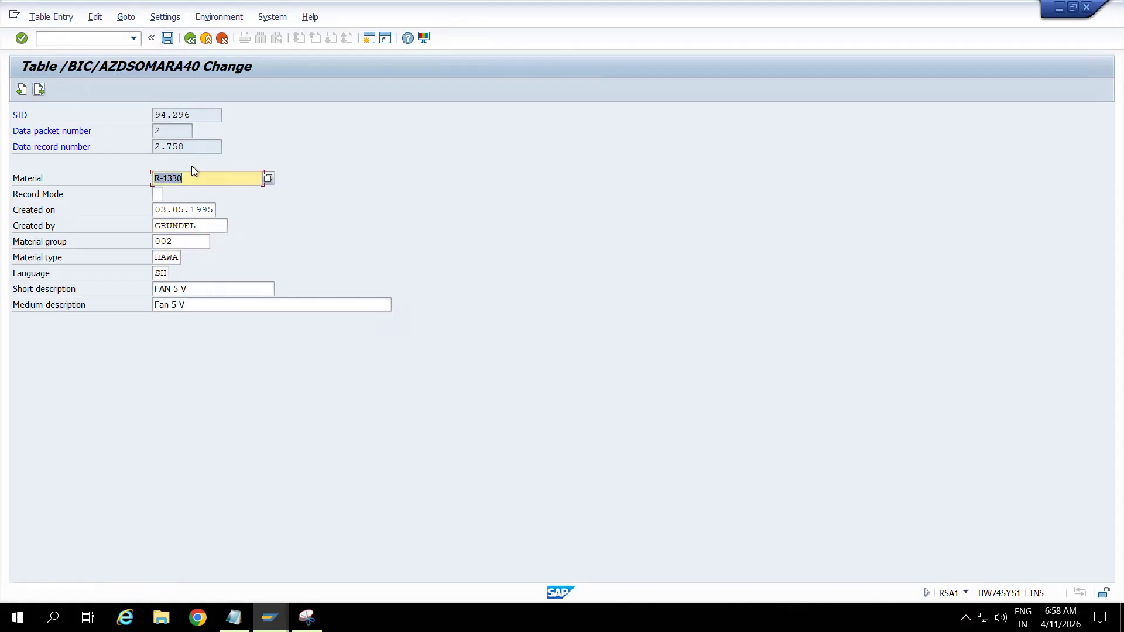
pyautogui.click(200, 227)
pyautogui.press('BackSpace')
pyautogui.press('BackSpace')
pyautogui.press('BackSpace')
pyautogui.press('BackSpace')
pyautogui.press('BackSpace')
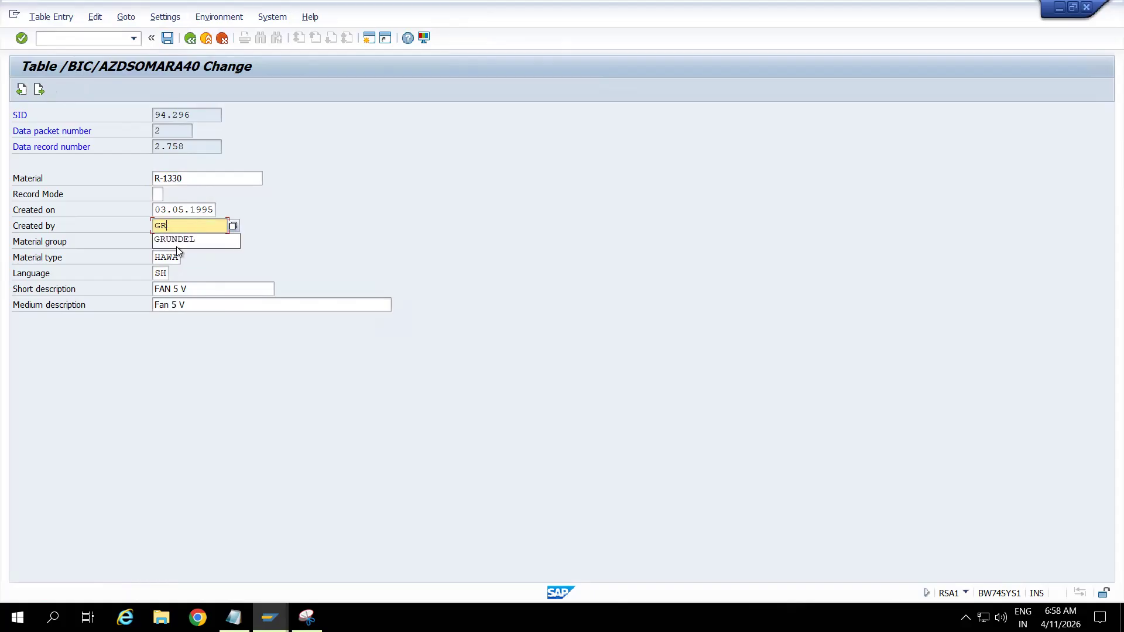
pyautogui.click(174, 241)
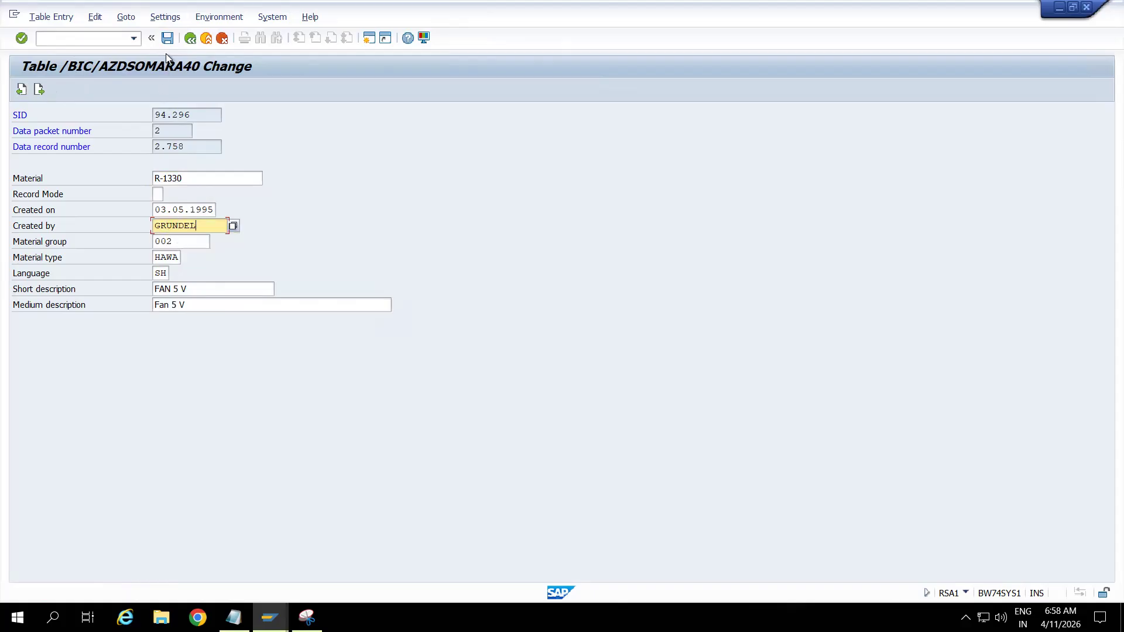
pyautogui.click(166, 37)
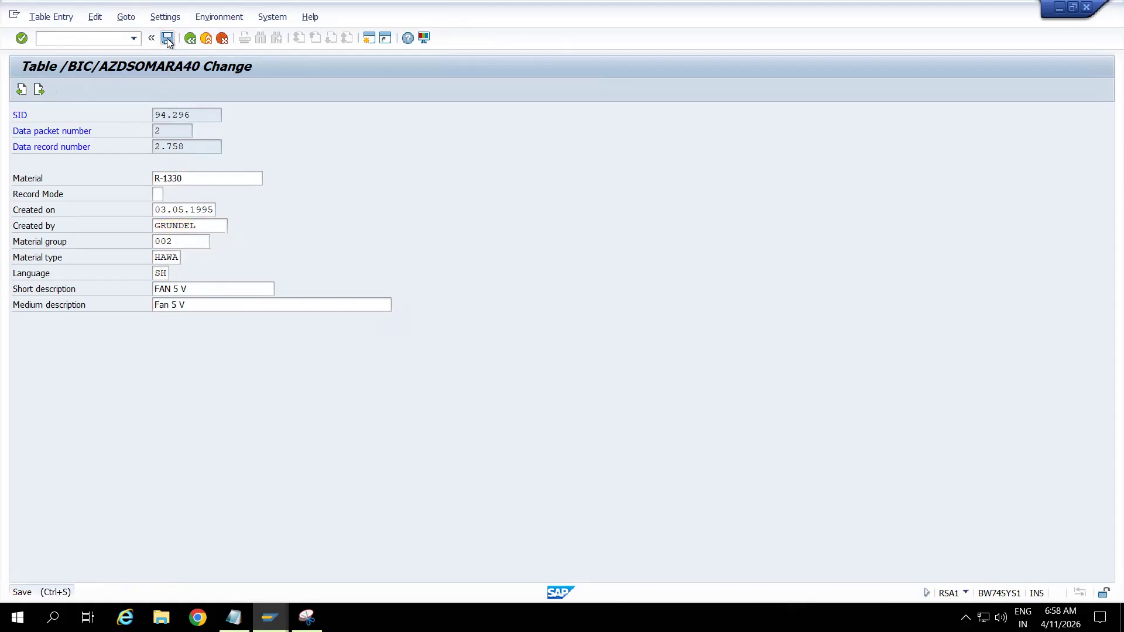
# Go to the entry for material R-1340, set Created by to the creator name spelled with a plain U, and save.
pyautogui.click(40, 89)
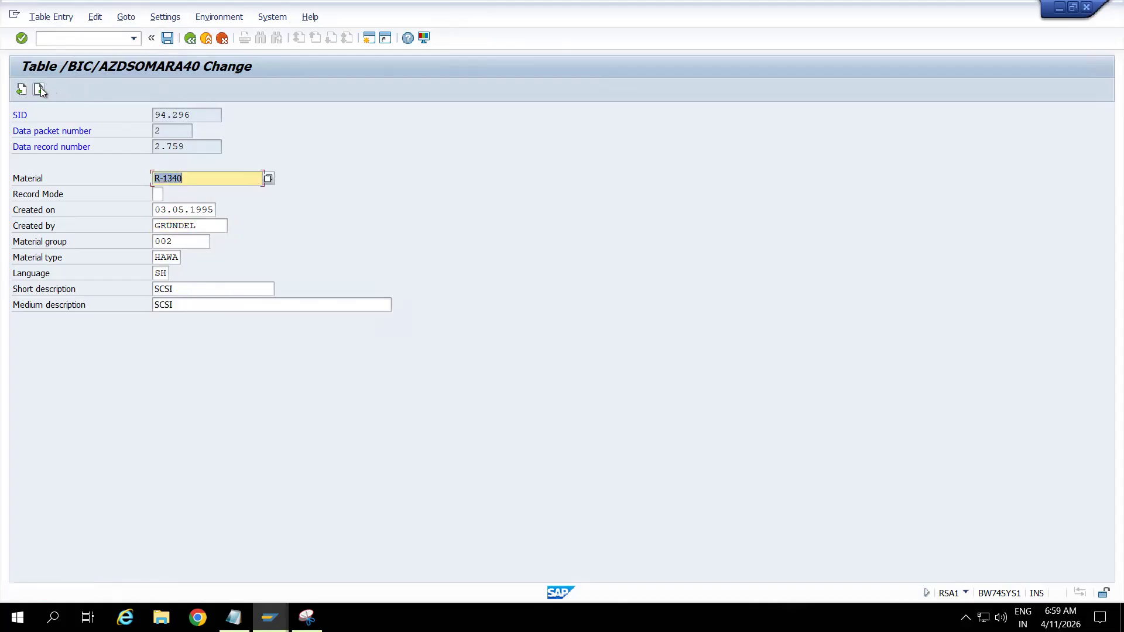
pyautogui.click(208, 226)
pyautogui.press('BackSpace')
pyautogui.press('BackSpace')
pyautogui.press('BackSpace')
pyautogui.press('BackSpace')
pyautogui.press('BackSpace')
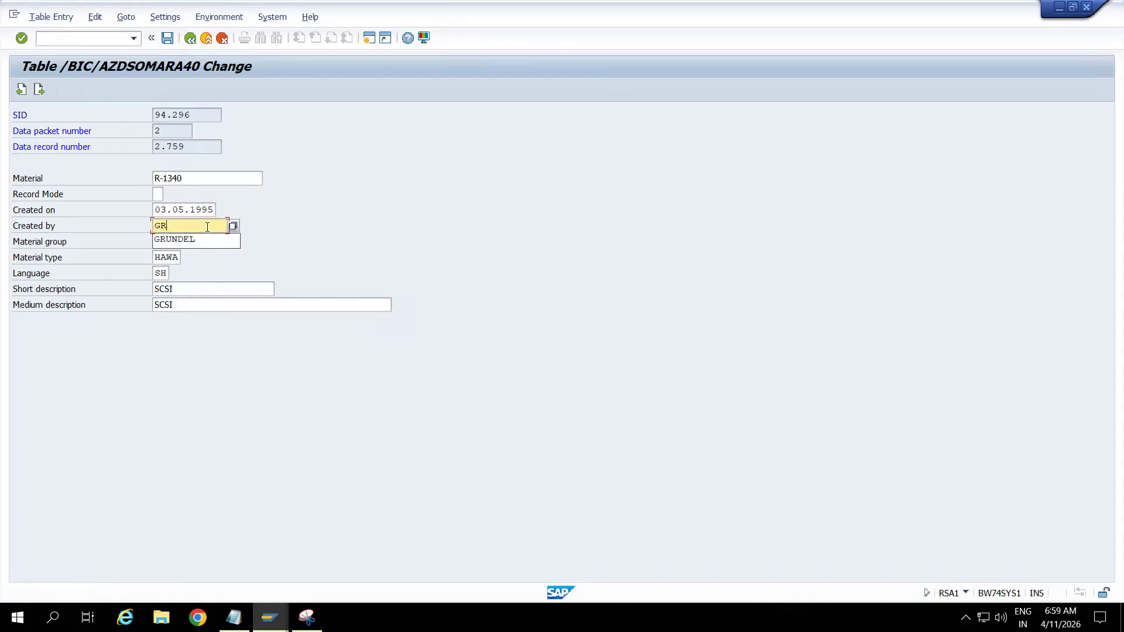
pyautogui.click(174, 240)
pyautogui.click(167, 37)
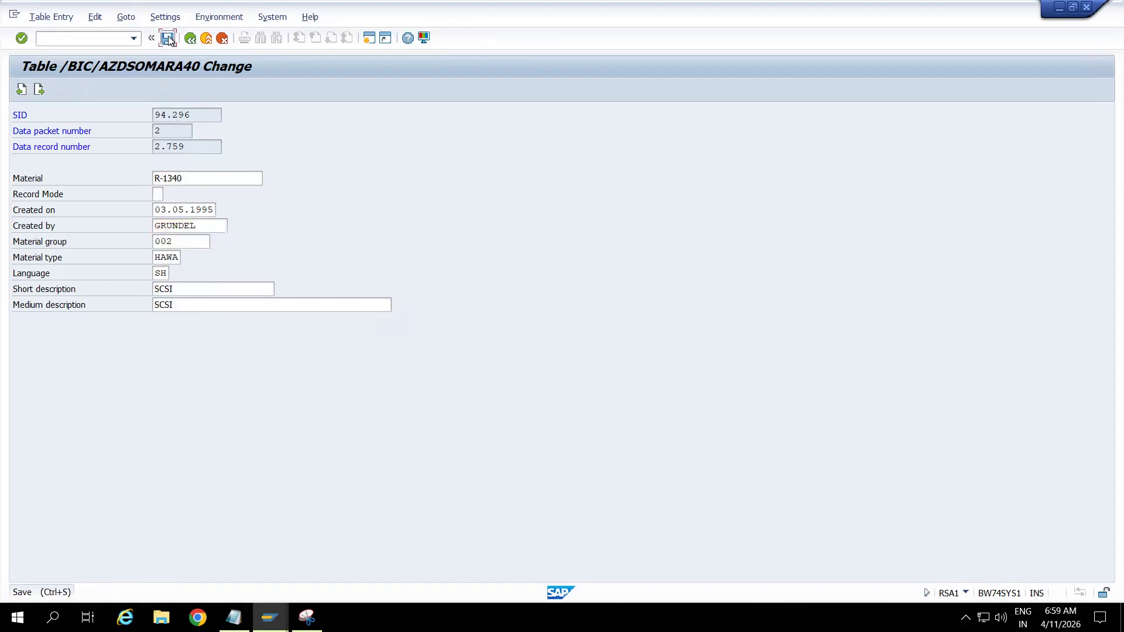
# Go to the entry for material R-1410, set Created by to the creator name spelled with a plain U, and save.
pyautogui.click(39, 89)
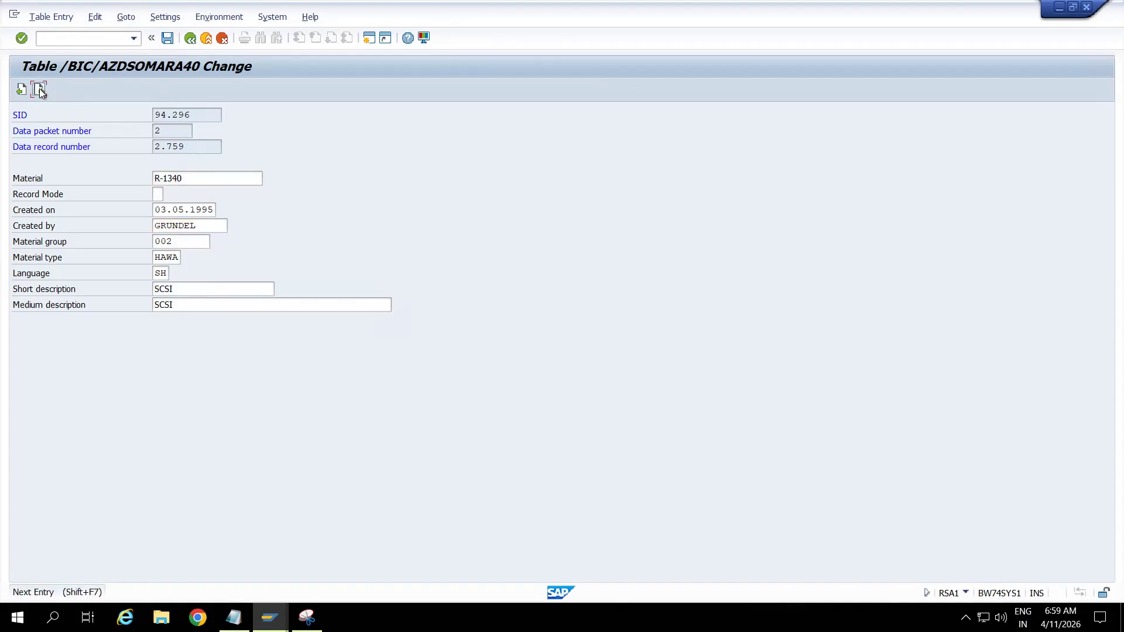
pyautogui.click(202, 223)
pyautogui.press('BackSpace')
pyautogui.press('BackSpace')
pyautogui.press('BackSpace')
pyautogui.press('BackSpace')
pyautogui.press('BackSpace')
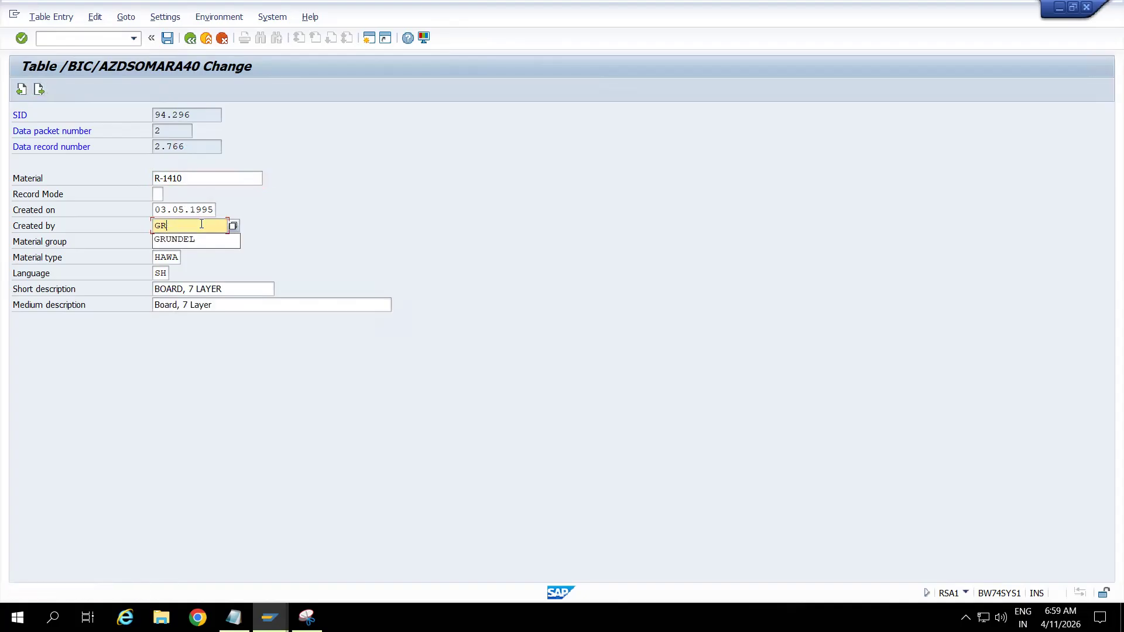
pyautogui.click(178, 241)
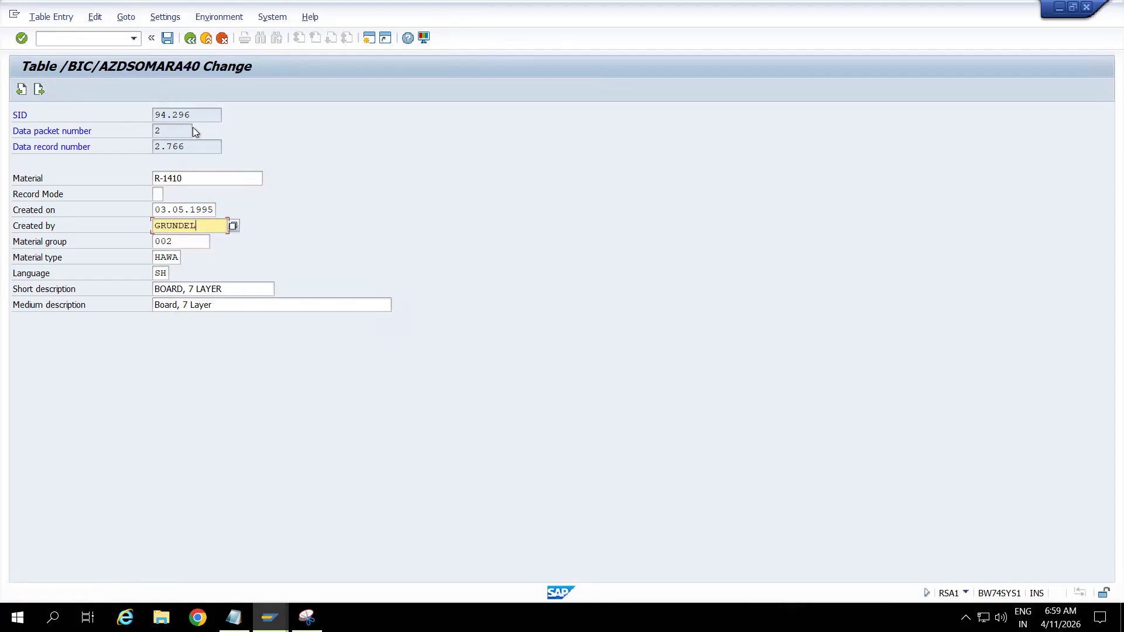
pyautogui.click(167, 38)
# Go to the entry for material R-1420, set Created by to the creator name spelled with a plain U, and save.
pyautogui.click(39, 90)
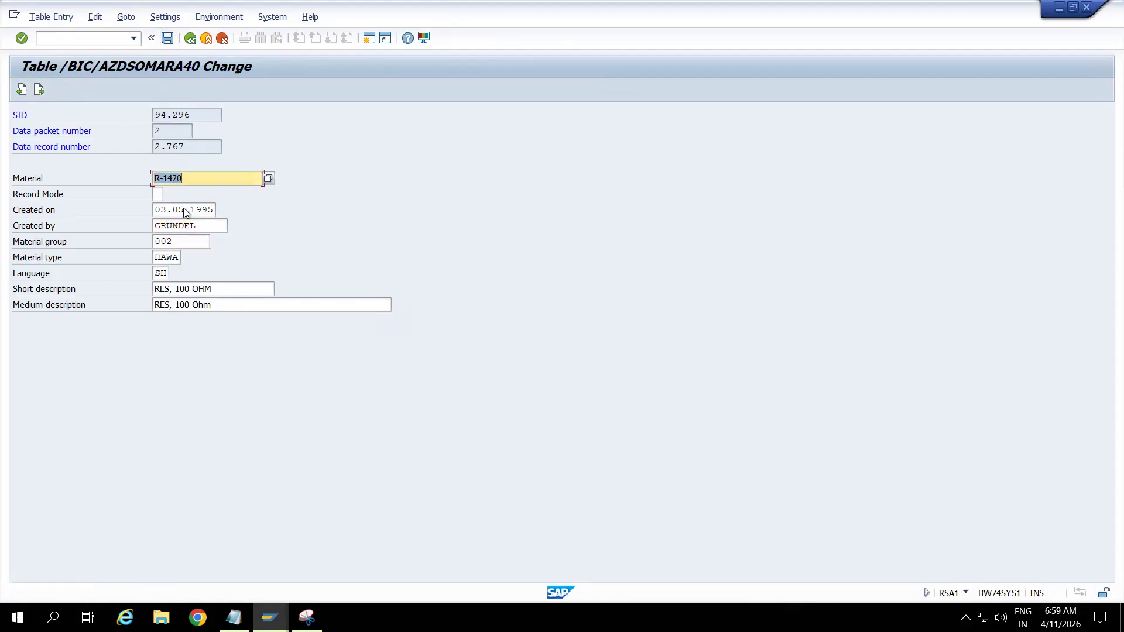
pyautogui.click(198, 225)
pyautogui.press('BackSpace')
pyautogui.press('BackSpace')
pyautogui.press('BackSpace')
pyautogui.press('BackSpace')
pyautogui.press('BackSpace')
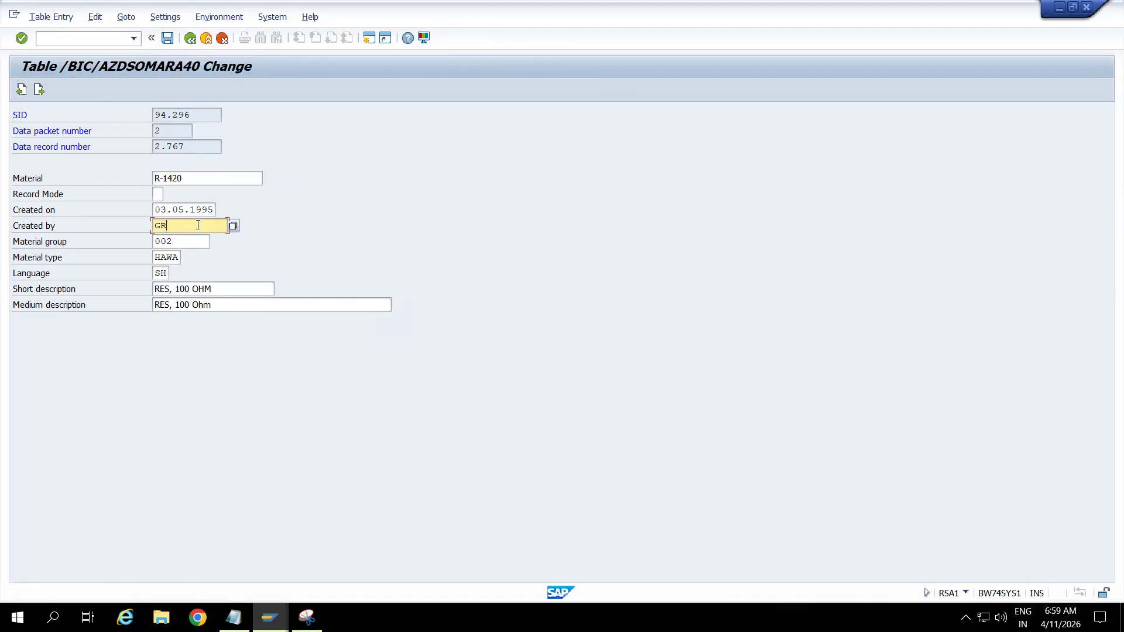
pyautogui.click(177, 241)
pyautogui.click(168, 38)
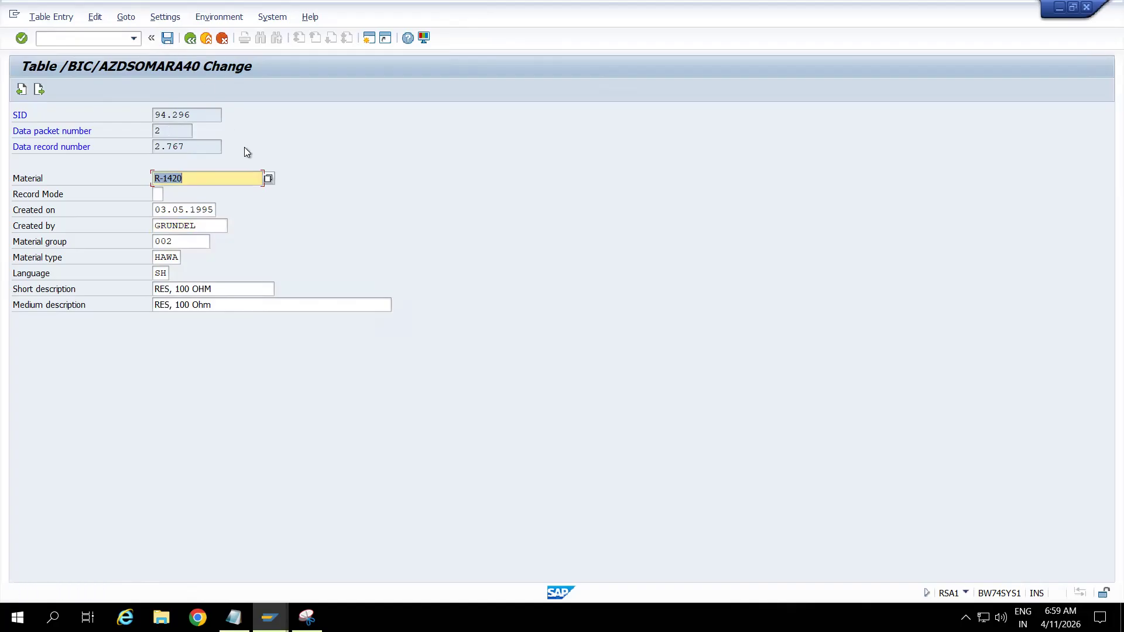
# Go to the entry for material R-1430, set Created by to the creator name spelled with a plain U, and save.
pyautogui.click(39, 89)
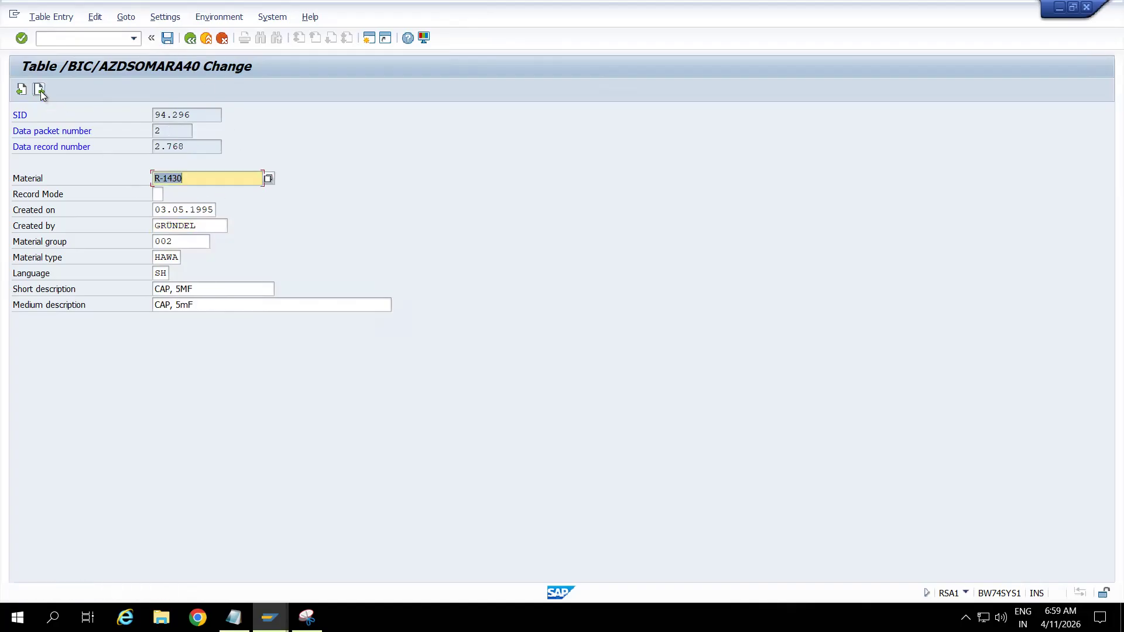
pyautogui.click(214, 224)
pyautogui.press('BackSpace')
pyautogui.press('BackSpace')
pyautogui.press('BackSpace')
pyautogui.press('BackSpace')
pyautogui.press('BackSpace')
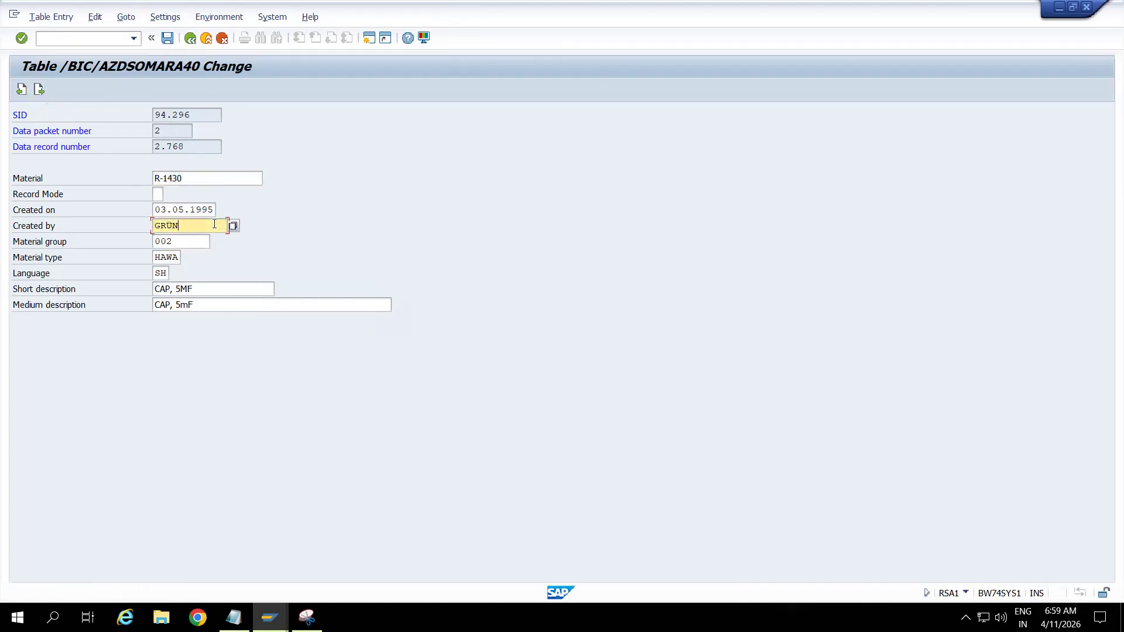
pyautogui.click(174, 242)
pyautogui.click(167, 40)
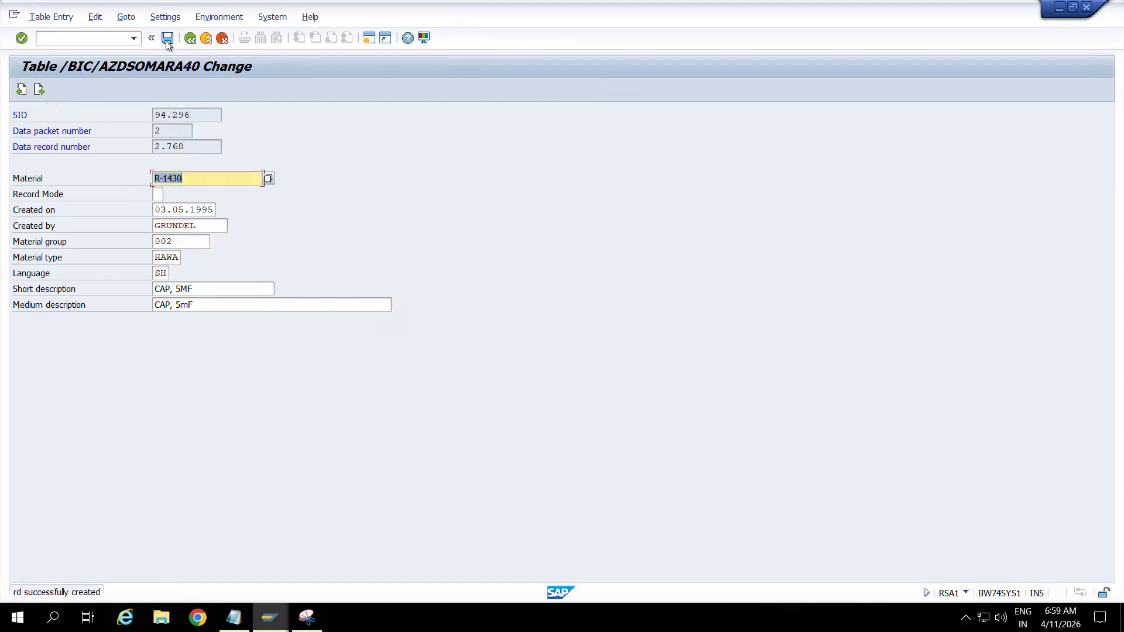
# Go to the entry for material R-1440, set Created by to the creator name spelled with a plain U, and save.
pyautogui.click(39, 89)
pyautogui.click(201, 229)
pyautogui.press('BackSpace')
pyautogui.press('BackSpace')
pyautogui.press('BackSpace')
pyautogui.press('BackSpace')
pyautogui.press('BackSpace')
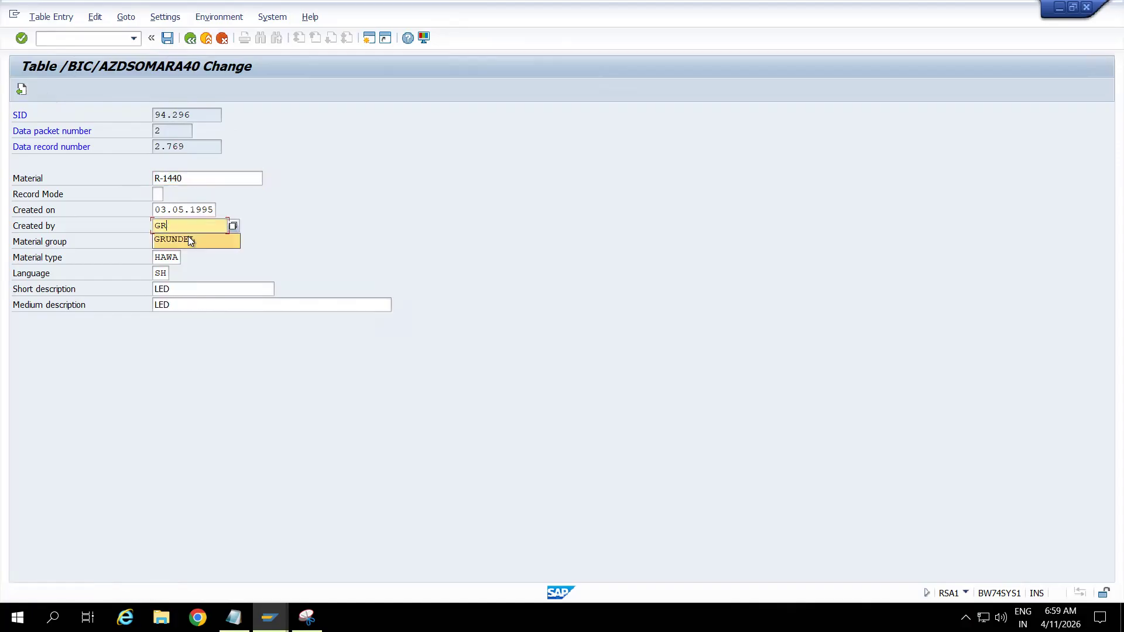
pyautogui.click(188, 239)
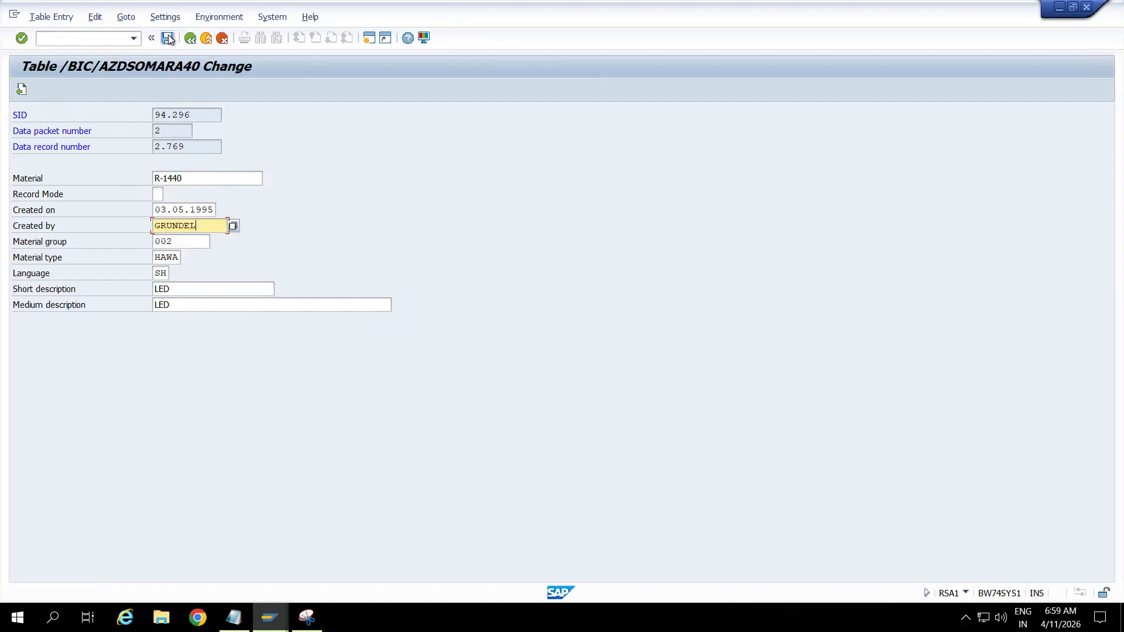
pyautogui.click(168, 36)
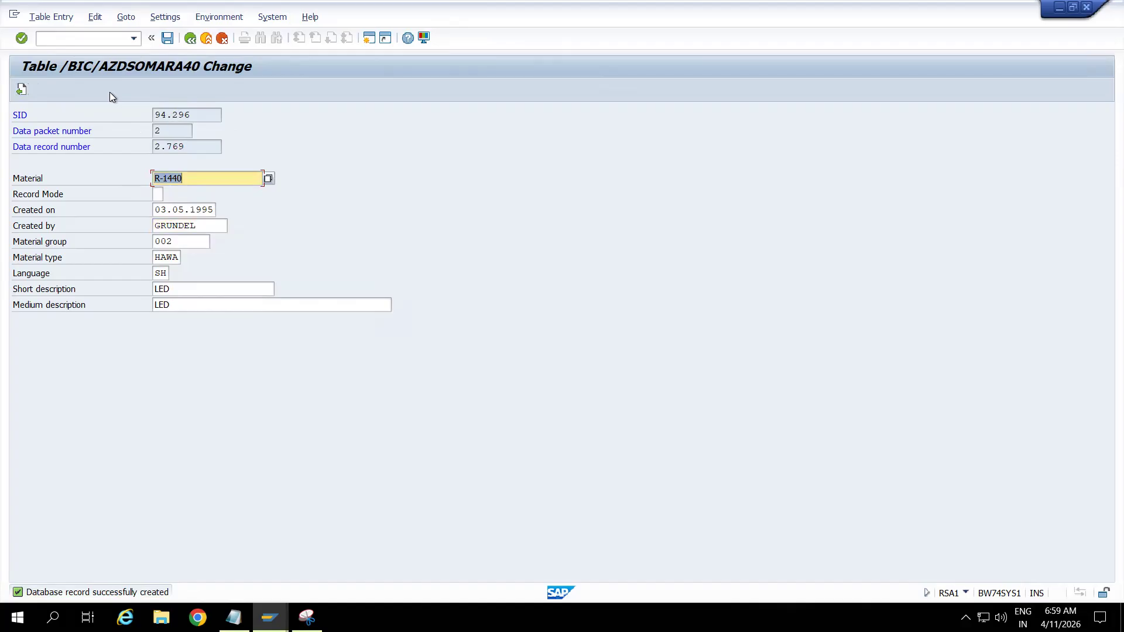
# Refresh the list of table entries to check the Created by values, and return to the Manage InfoProvider screen for ZDSOMARA.
pyautogui.click(188, 38)
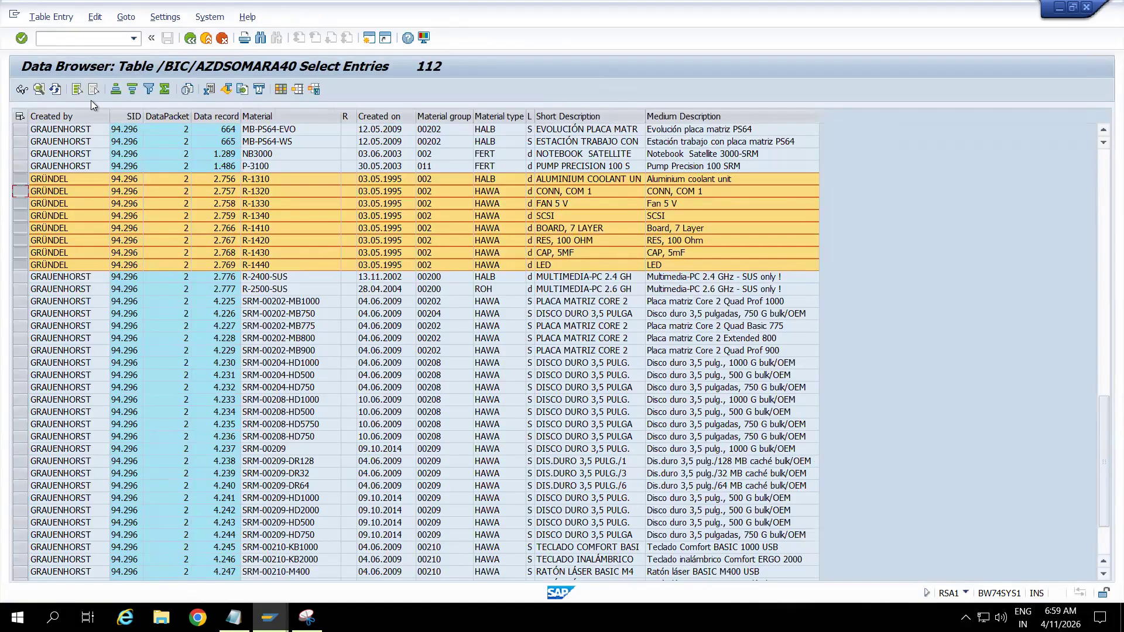
pyautogui.click(56, 89)
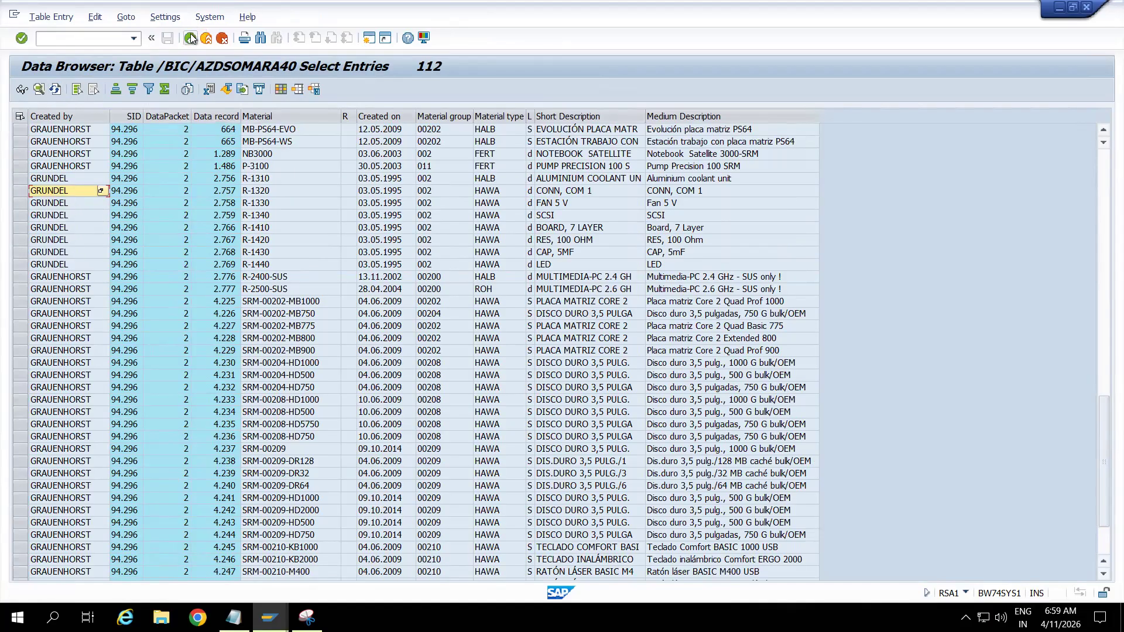
pyautogui.click(1103, 547)
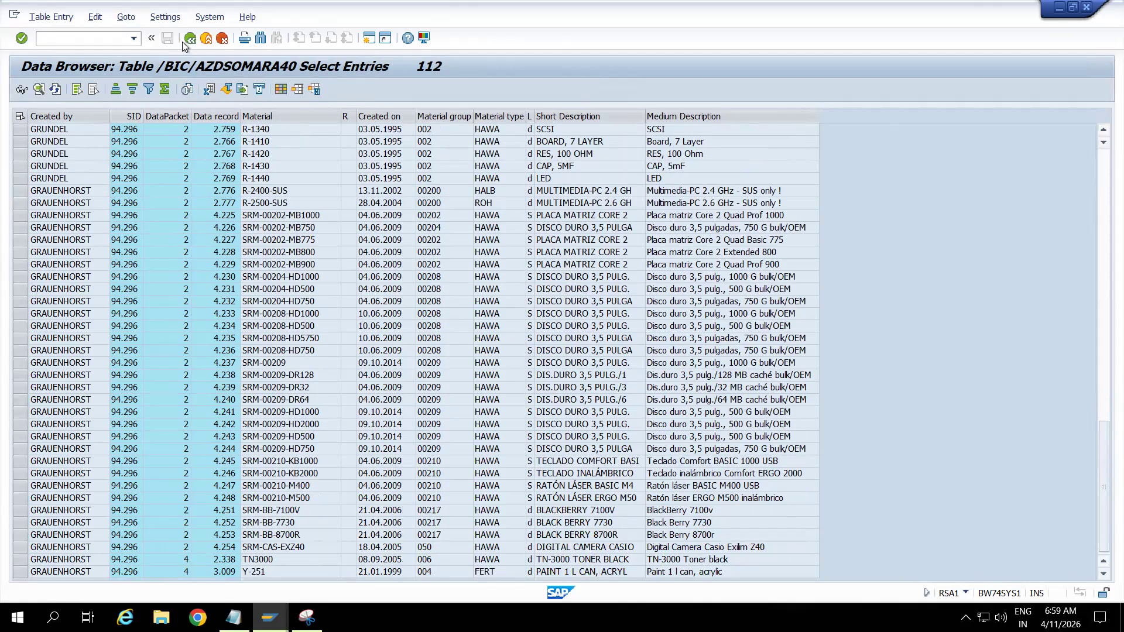
pyautogui.click(204, 41)
pyautogui.click(204, 39)
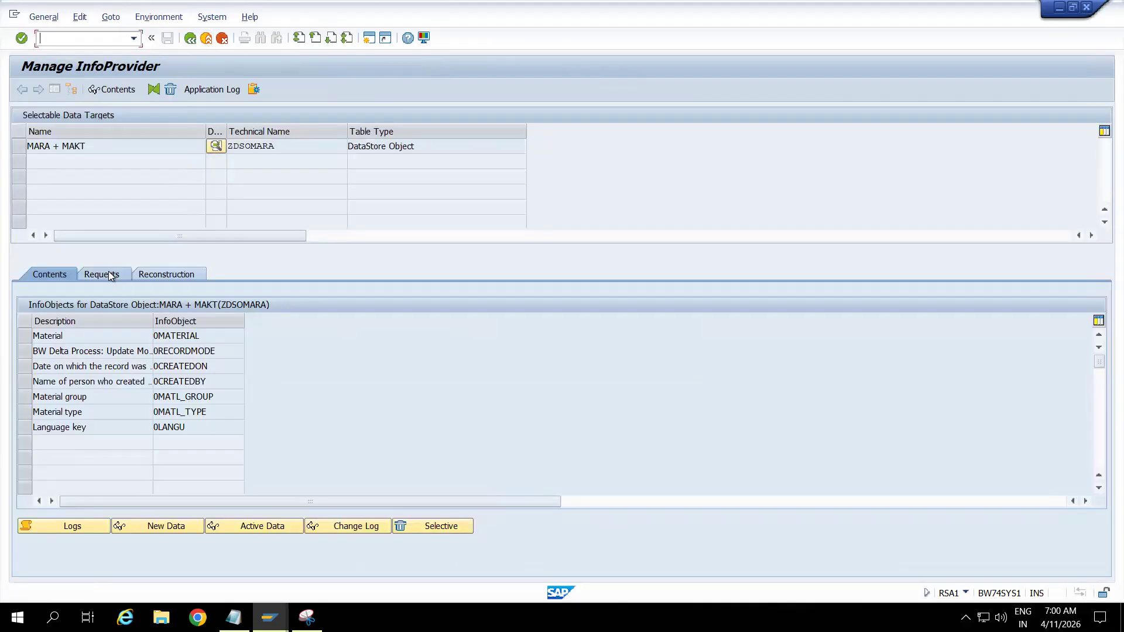
# Start activation of request 94296 in DataStore object ZDSOMARA from its list of requests.
pyautogui.click(111, 276)
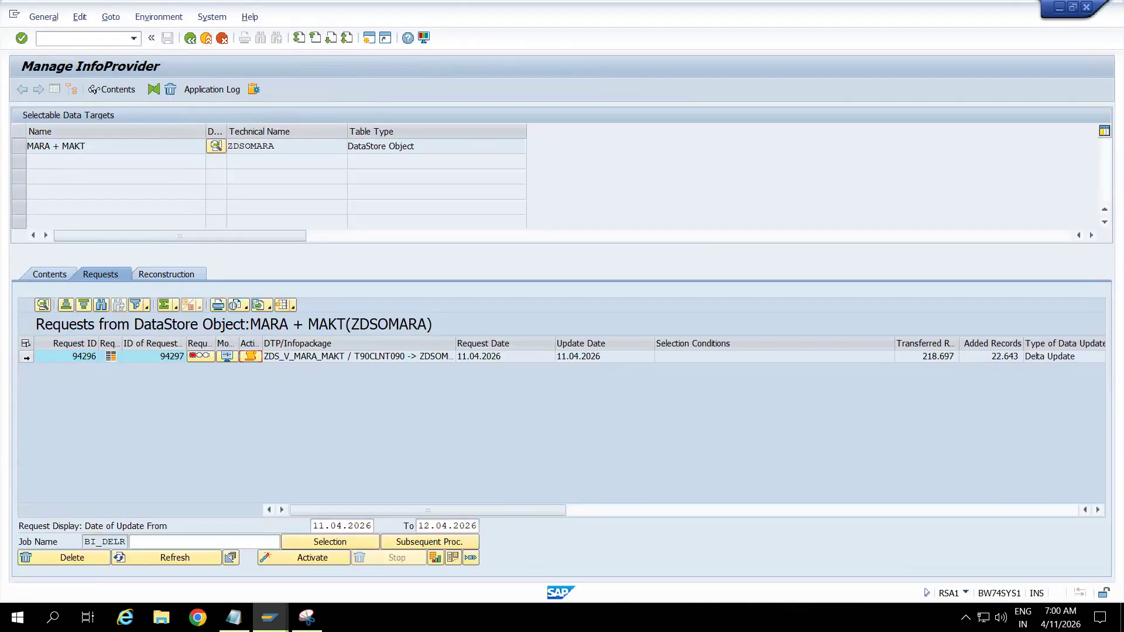
pyautogui.click(26, 357)
pyautogui.click(304, 557)
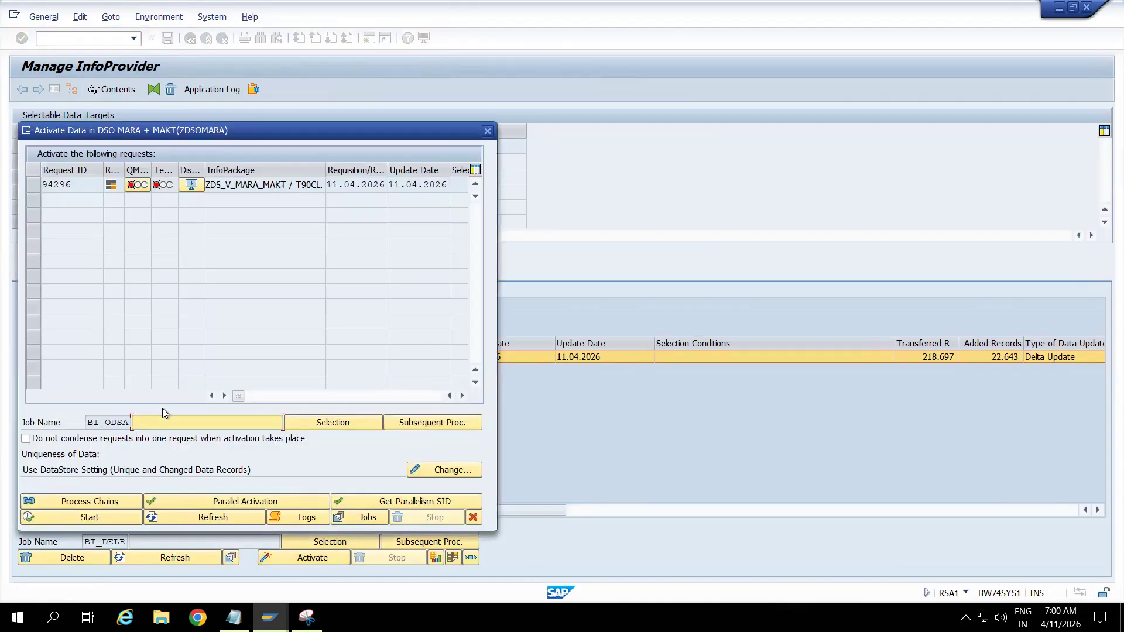
pyautogui.click(32, 184)
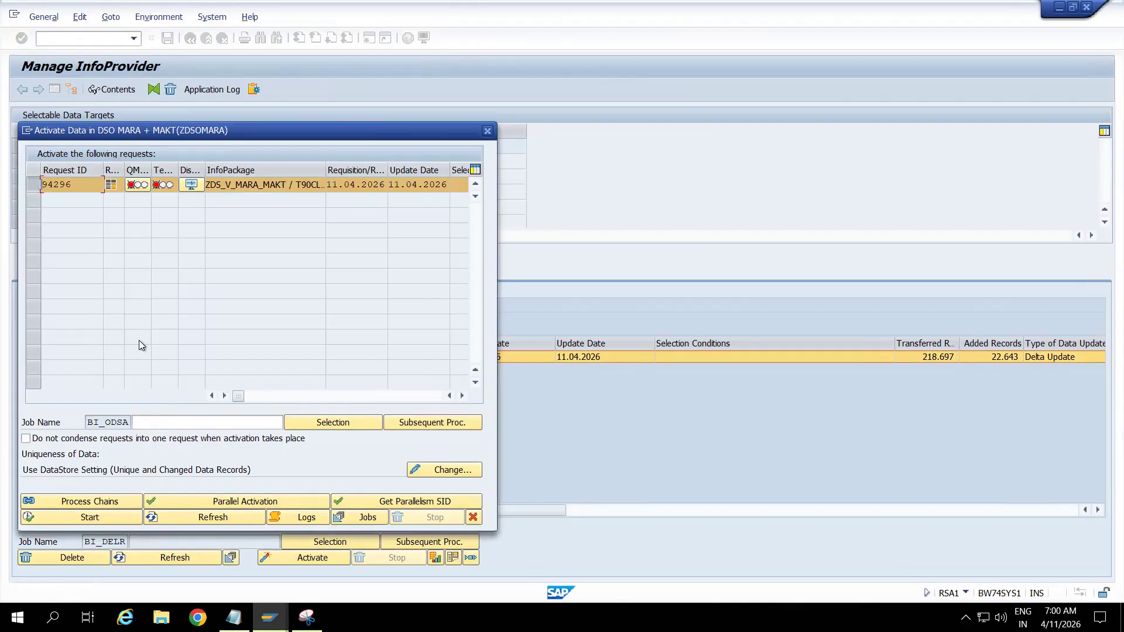
pyautogui.click(89, 517)
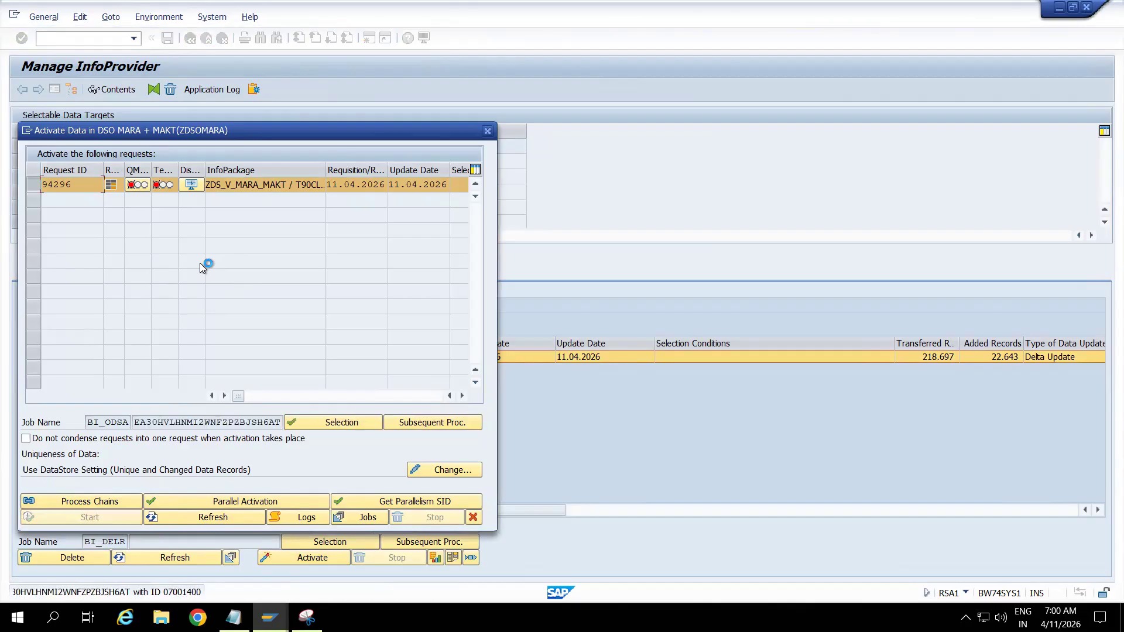
# Refresh the activation status of request 94296 repeatedly to follow the running job.
pyautogui.click(195, 518)
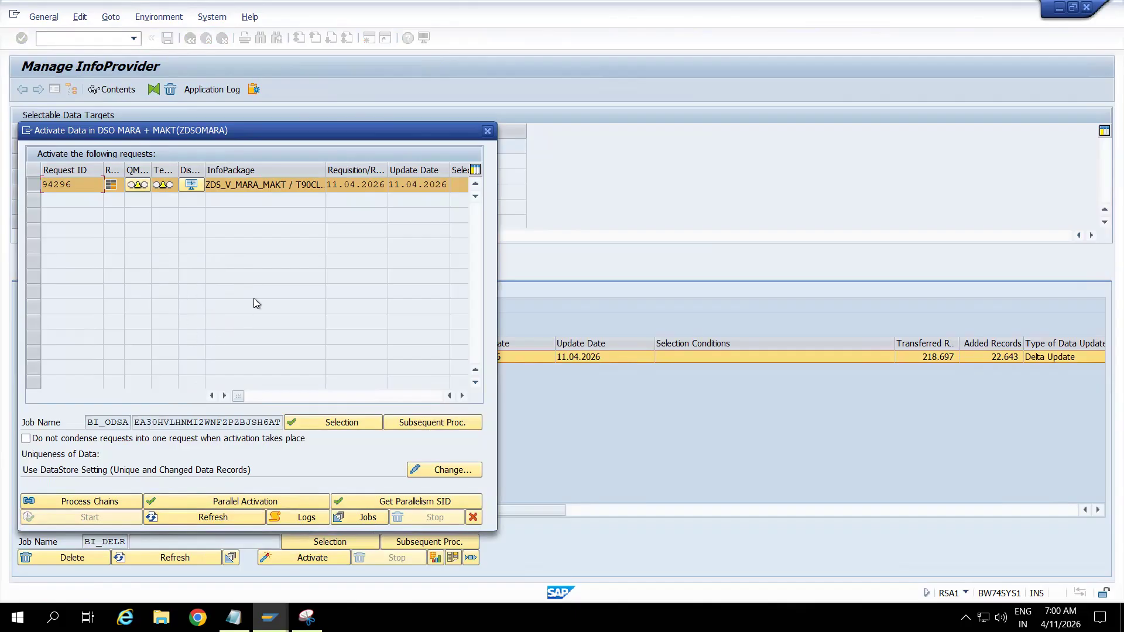
pyautogui.click(241, 519)
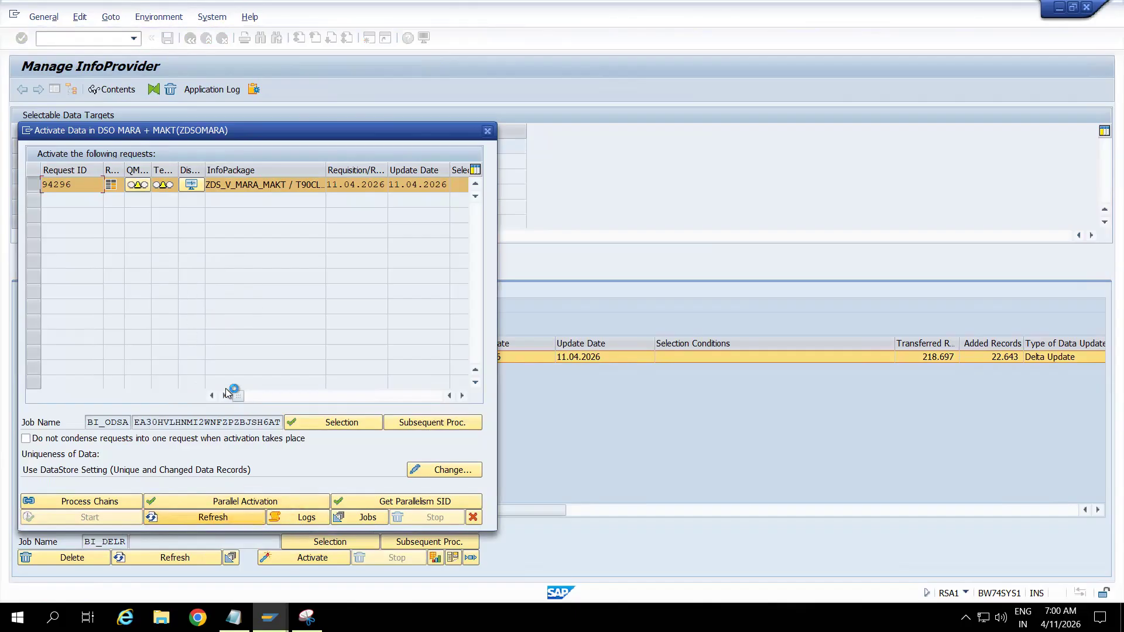
pyautogui.click(242, 517)
pyautogui.click(206, 519)
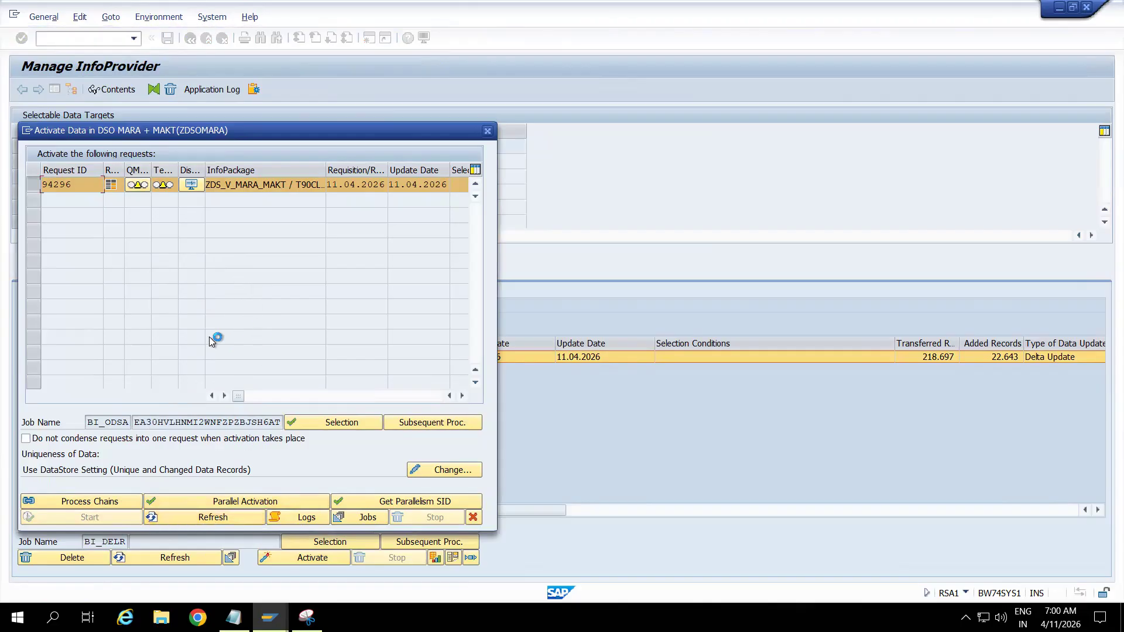
pyautogui.click(238, 515)
pyautogui.click(226, 515)
pyautogui.click(245, 518)
pyautogui.click(245, 518)
pyautogui.click(240, 518)
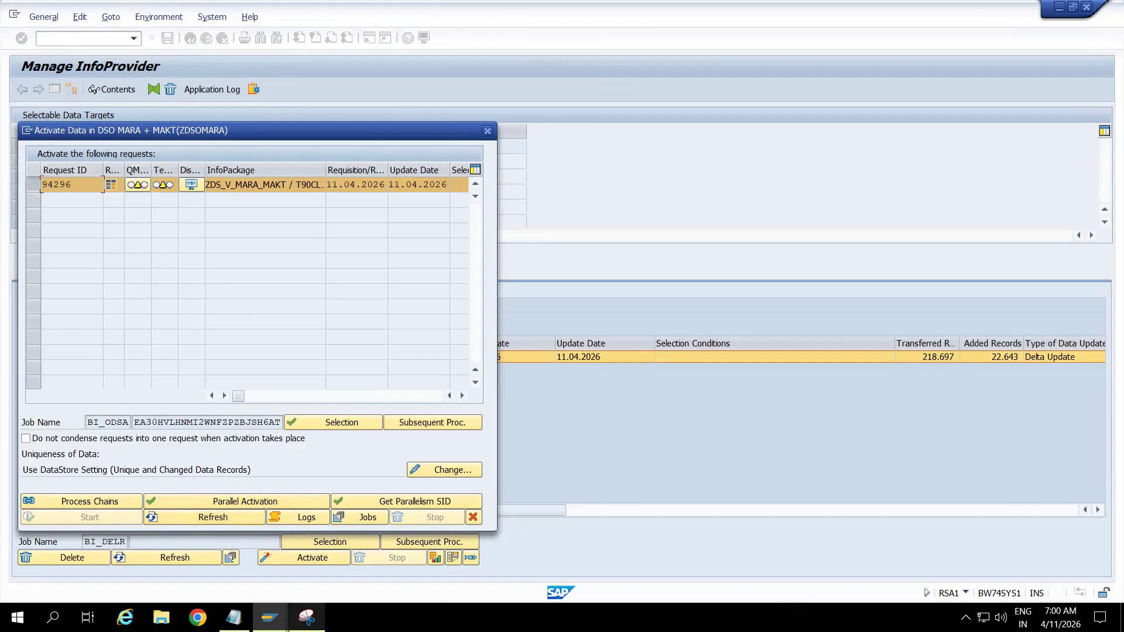
# Switch to Snipping Tool, review the captured SID generation error log for 0CREATEDBY, and put the capture away again.
pyautogui.click(307, 617)
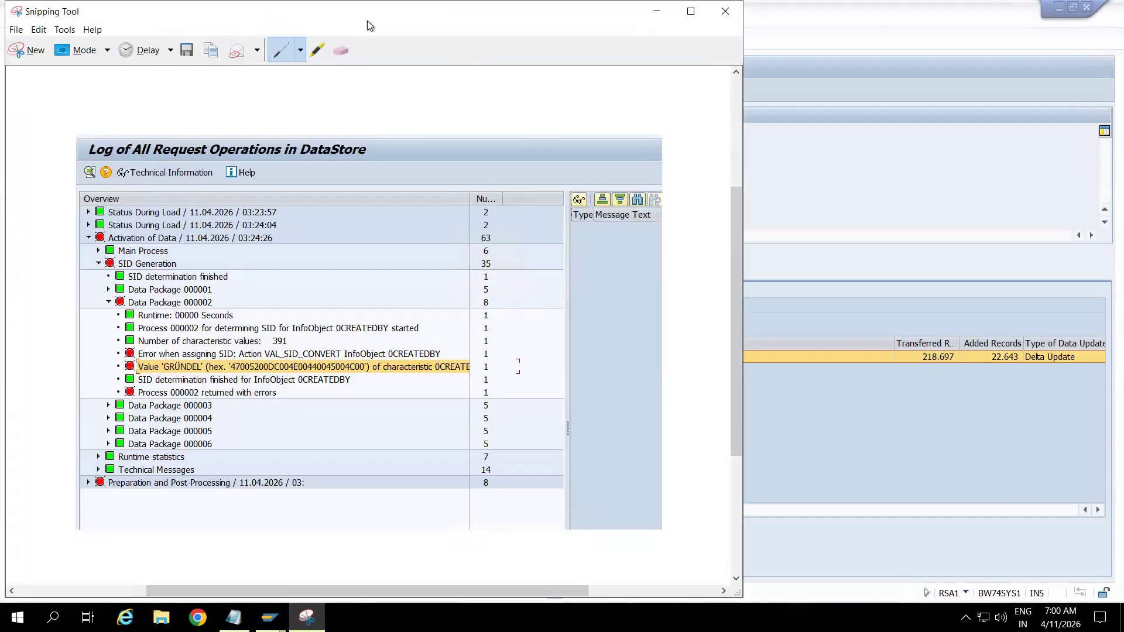
pyautogui.moveTo(364, 18); pyautogui.dragTo(634, 35)
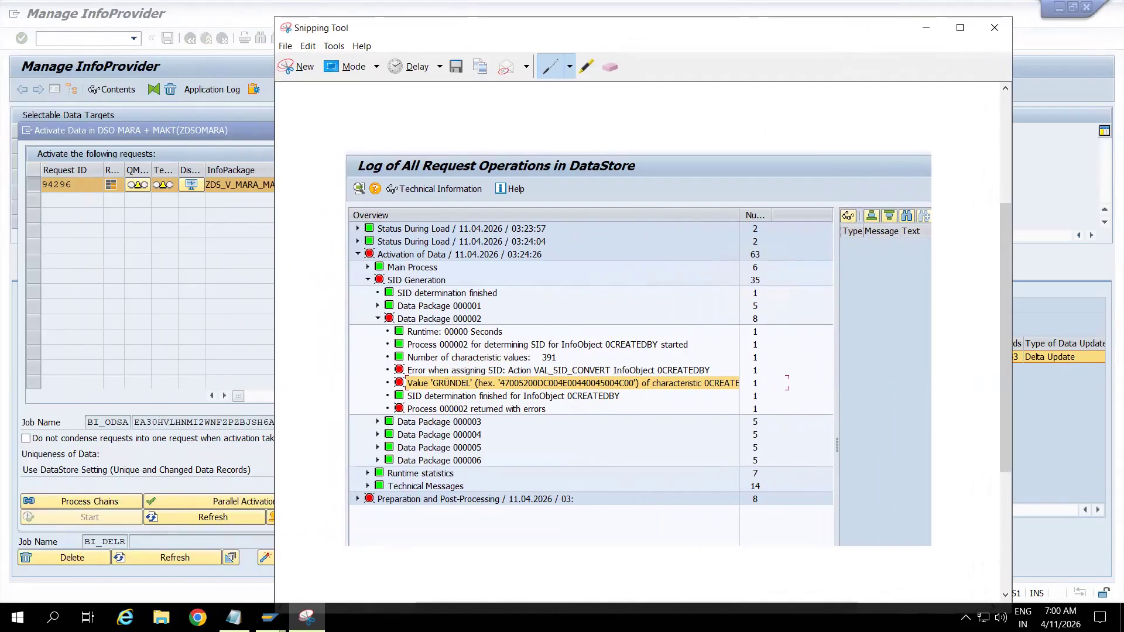
pyautogui.click(925, 27)
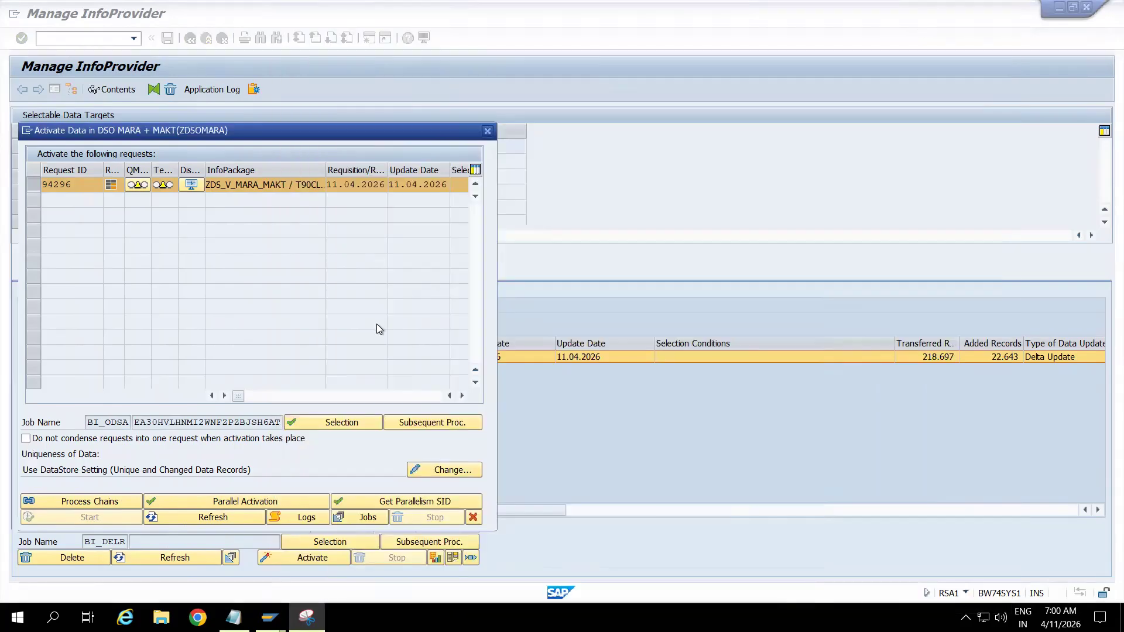
# Check the activation status of request 94296 again and close the activation dialog.
pyautogui.click(195, 518)
pyautogui.click(233, 520)
pyautogui.click(469, 519)
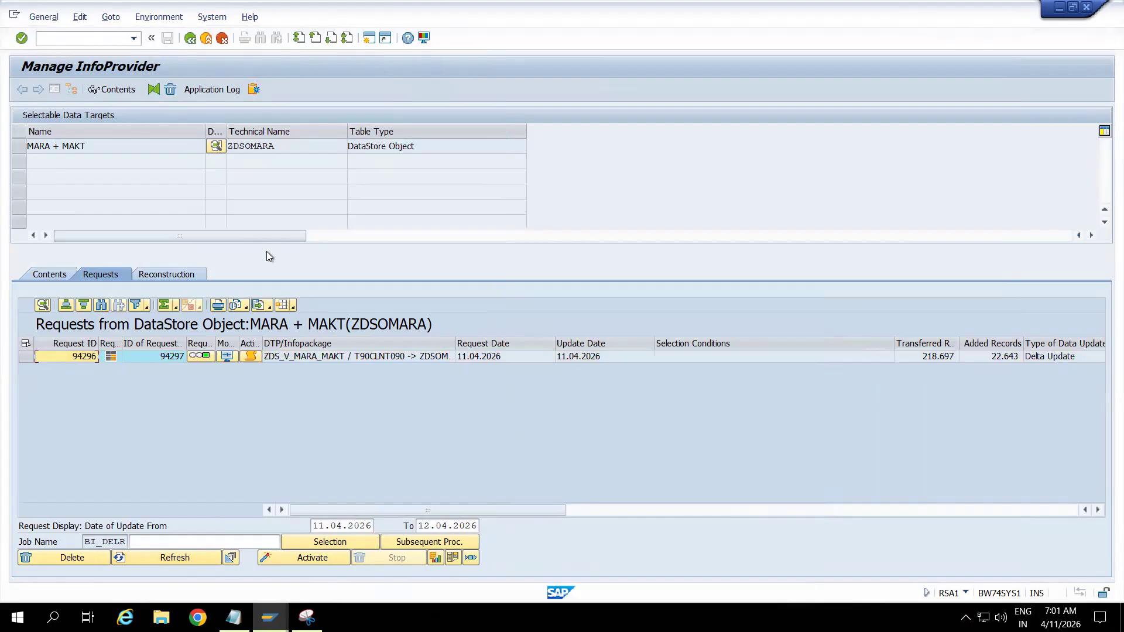
# Open BEx Query Designer and log on to the BW system with the account password.
pyautogui.click(17, 617)
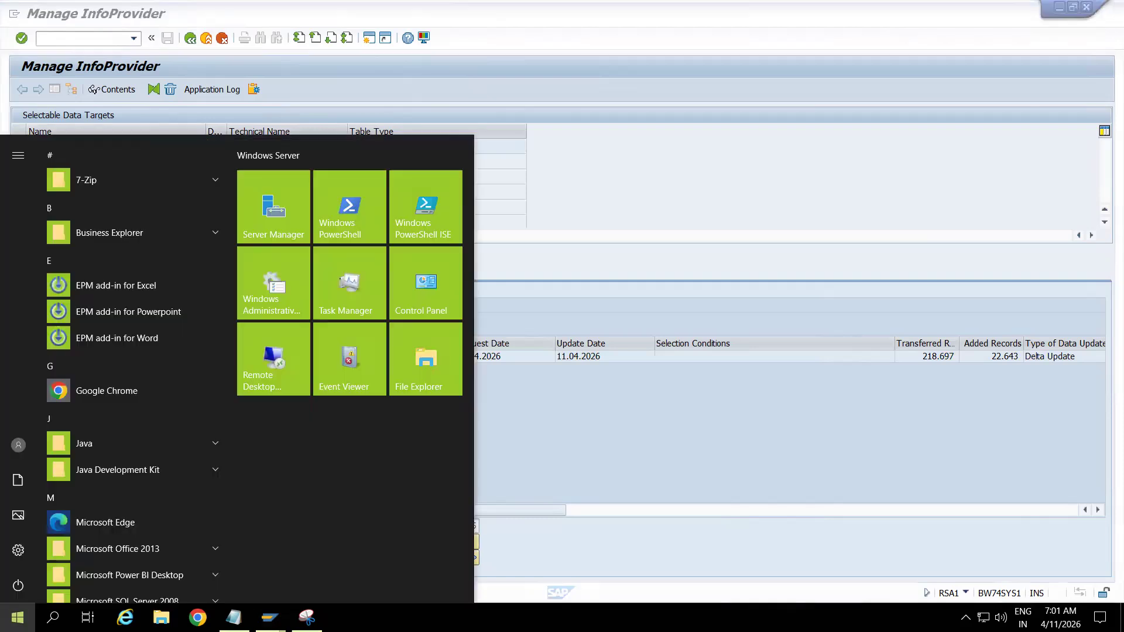
pyautogui.click(160, 230)
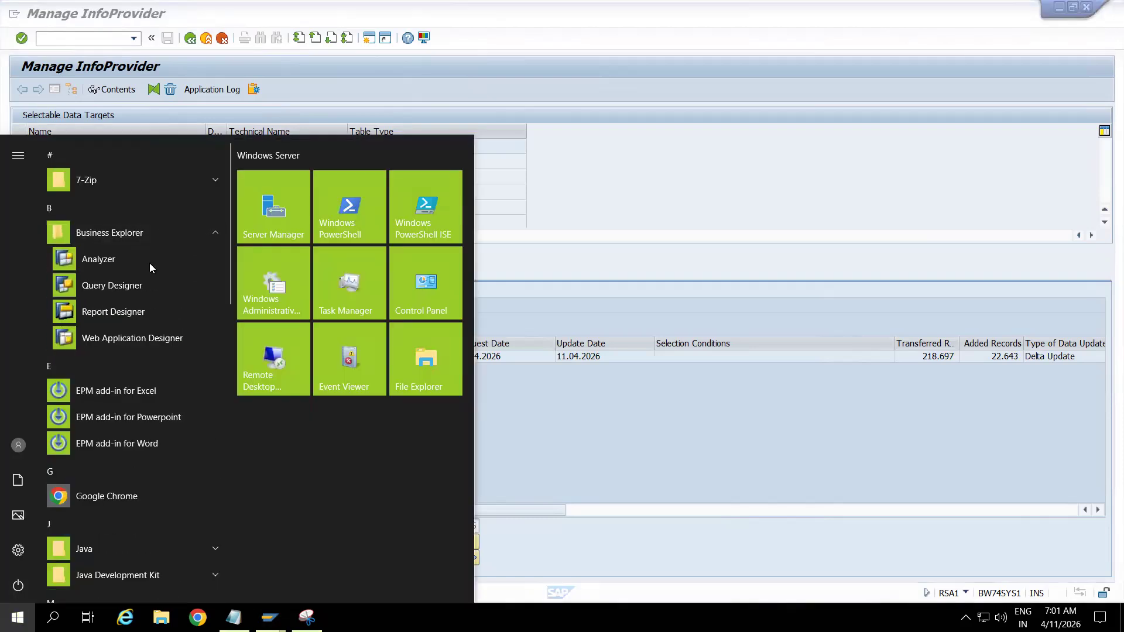
pyautogui.click(129, 286)
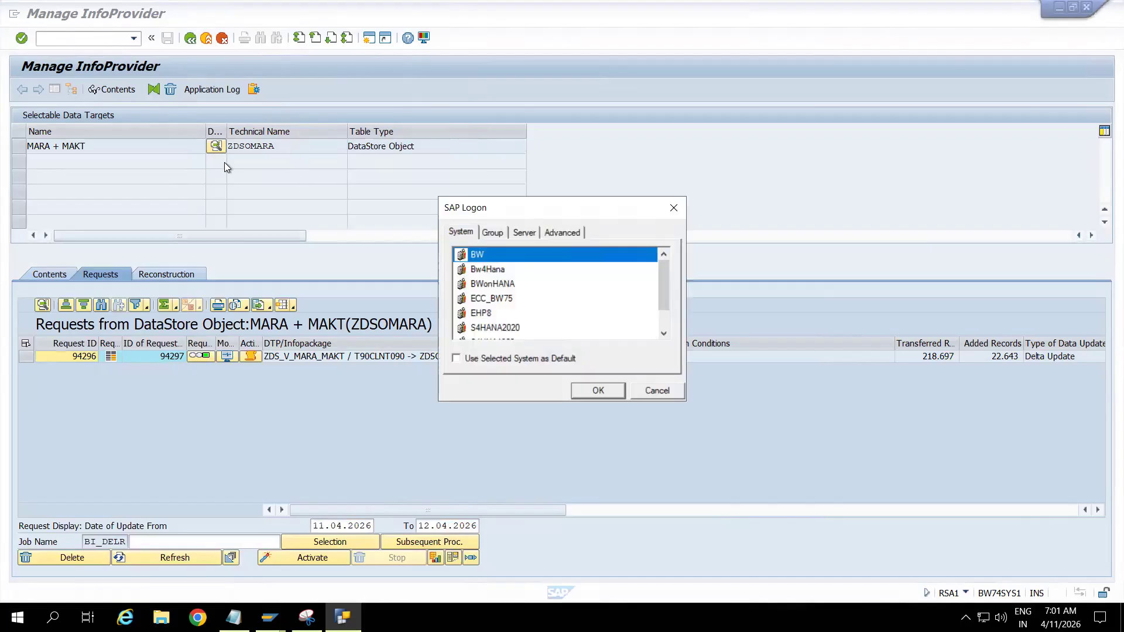
pyautogui.doubleClick(479, 259)
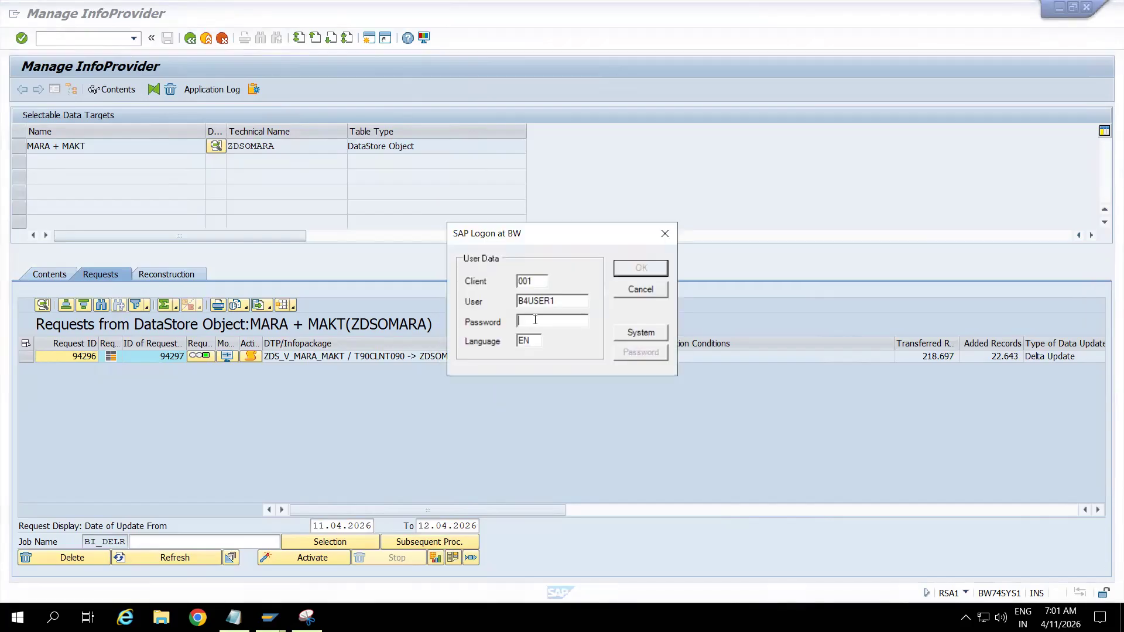
pyautogui.write('***')
pyautogui.press('Return')
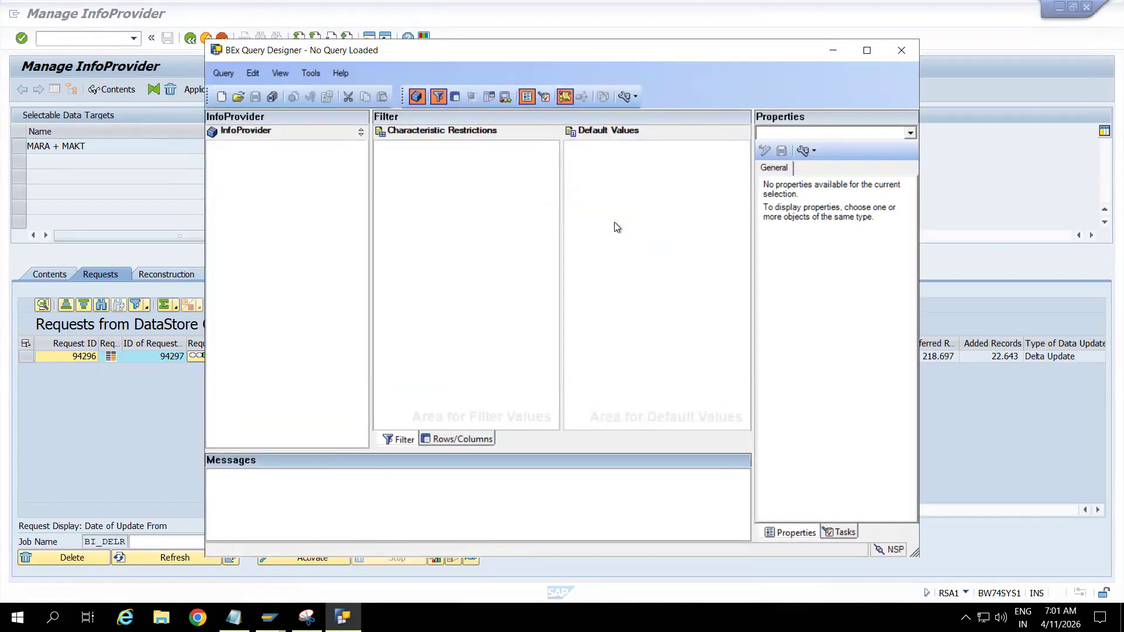
# Create a new query on the InfoProvider found by searching for ZDSOMARA.
pyautogui.click(220, 97)
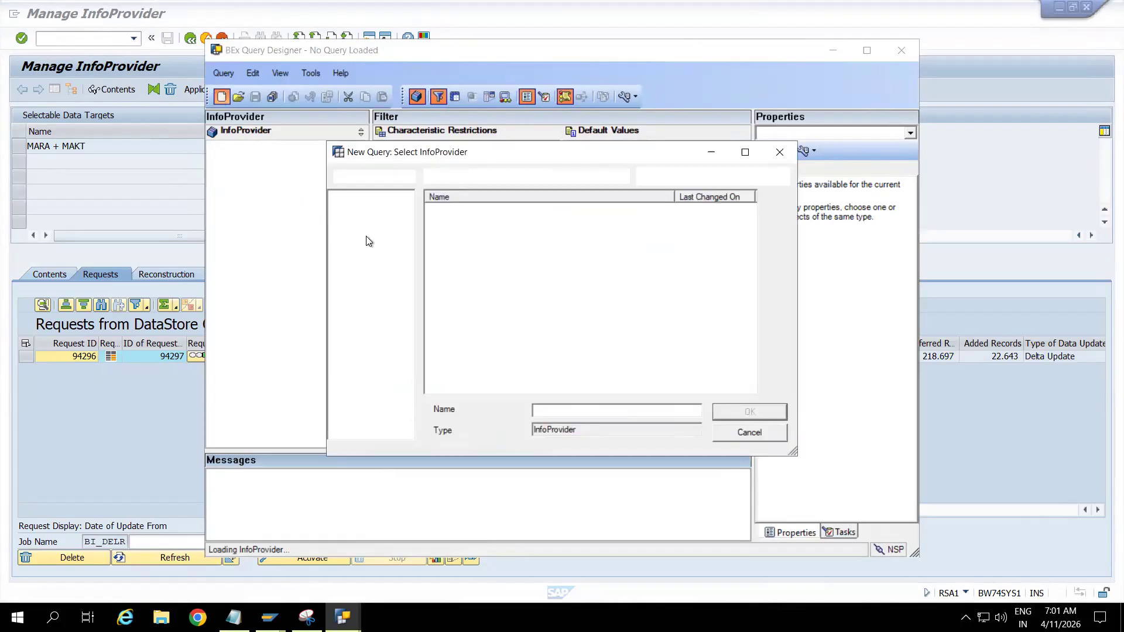
pyautogui.click(373, 222)
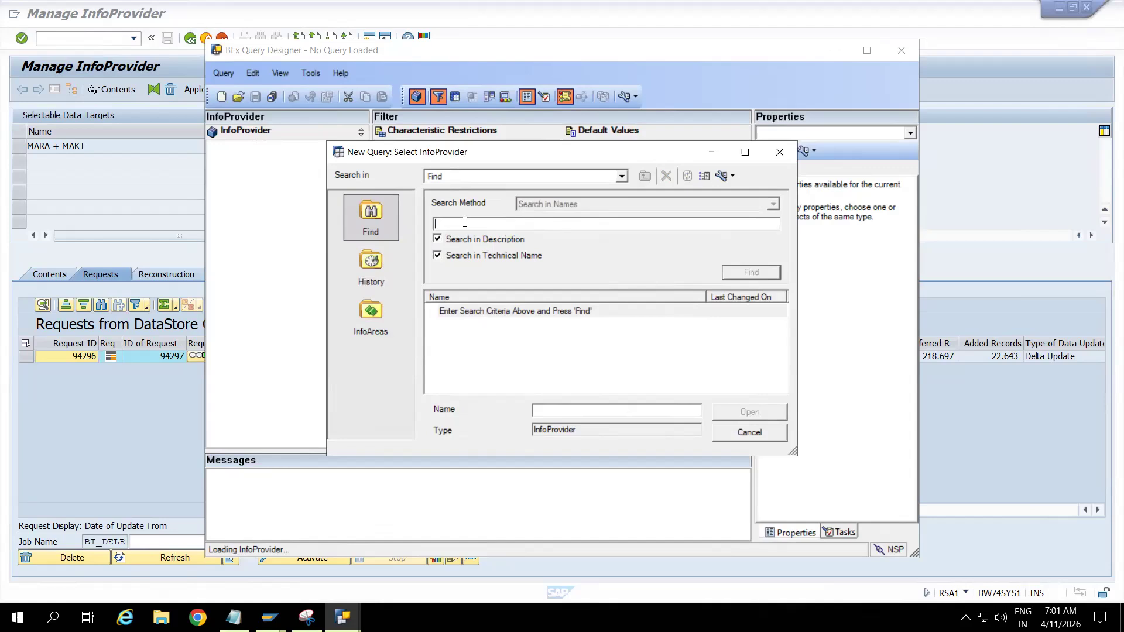
pyautogui.click(553, 54)
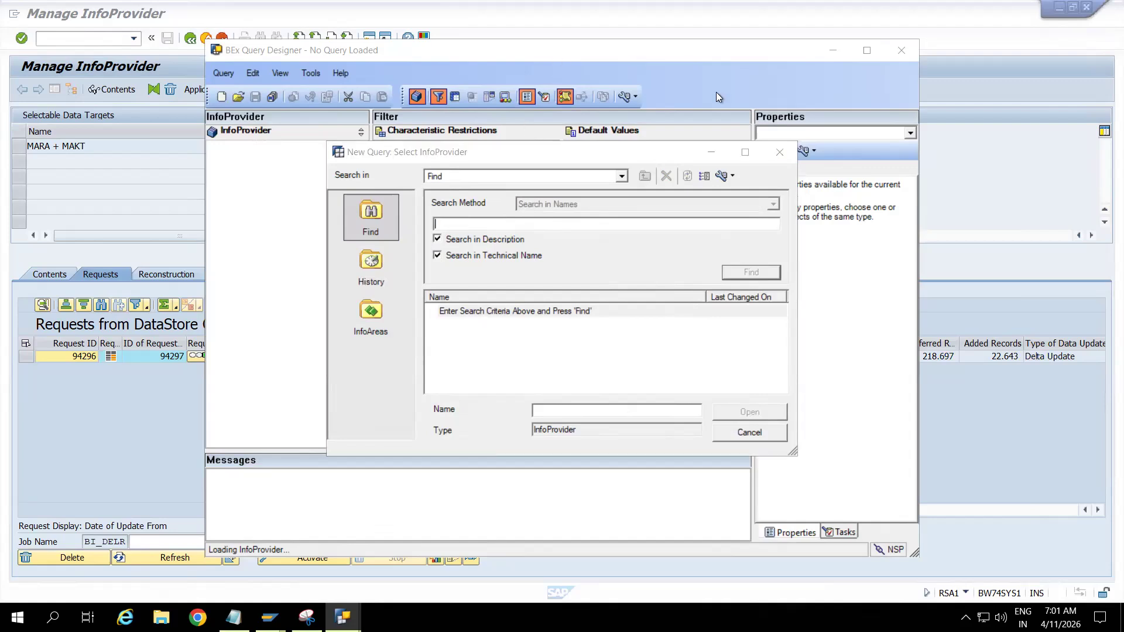
pyautogui.click(577, 48)
pyautogui.write('ZD')
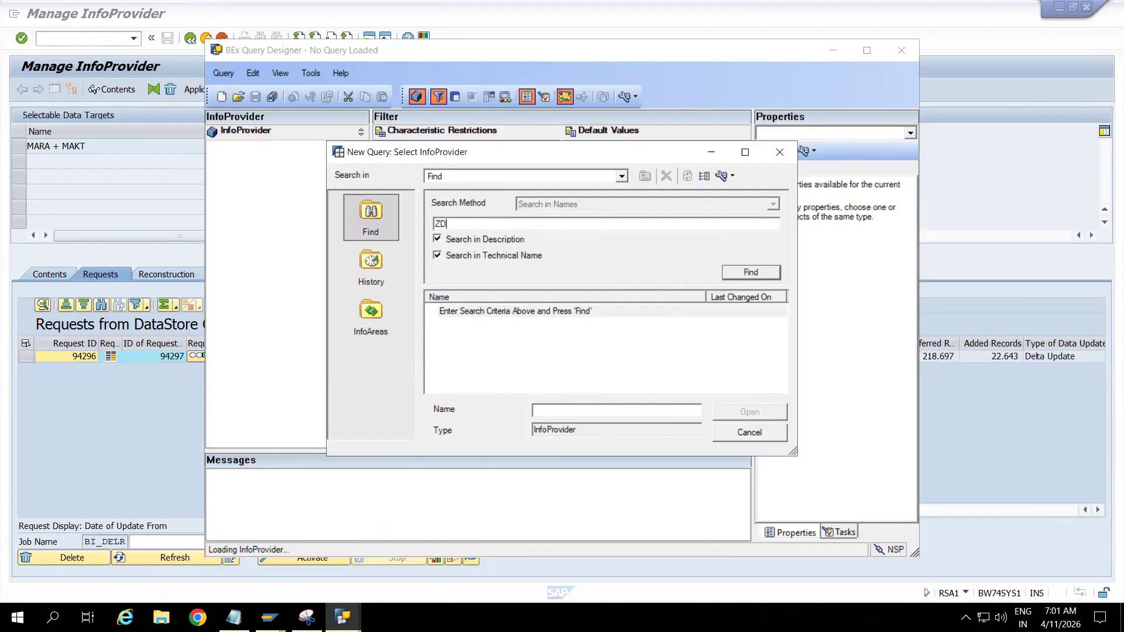
pyautogui.write('SOMARA')
pyautogui.press('Return')
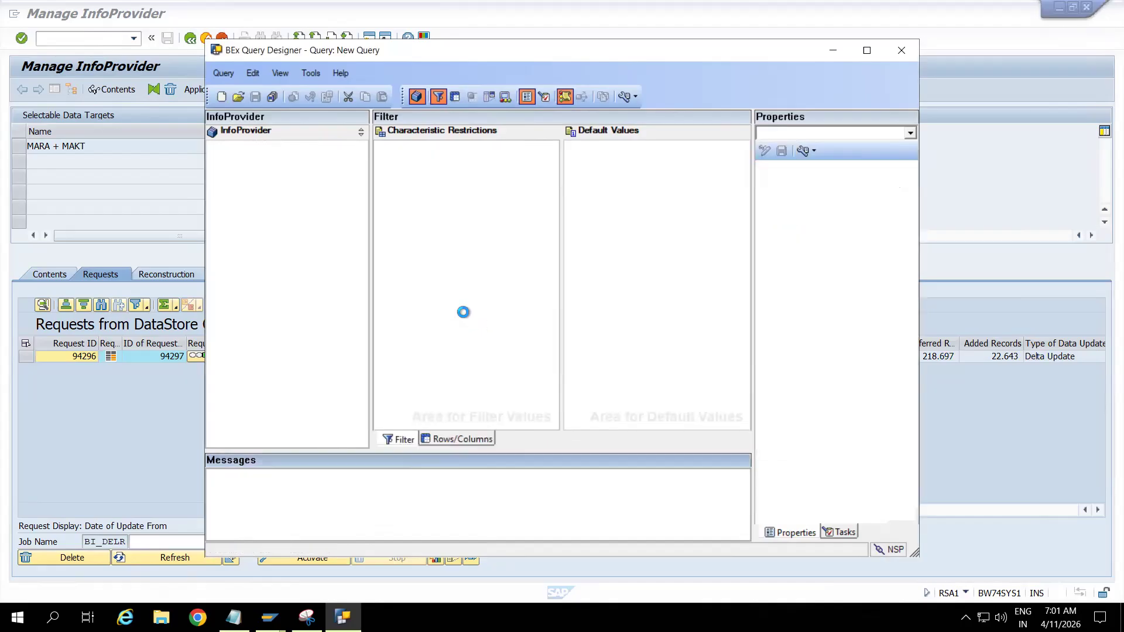
# Place the key figure Number of Records in the query's columns and the Material characteristic in its rows.
pyautogui.click(434, 437)
pyautogui.moveTo(275, 160); pyautogui.dragTo(588, 180)
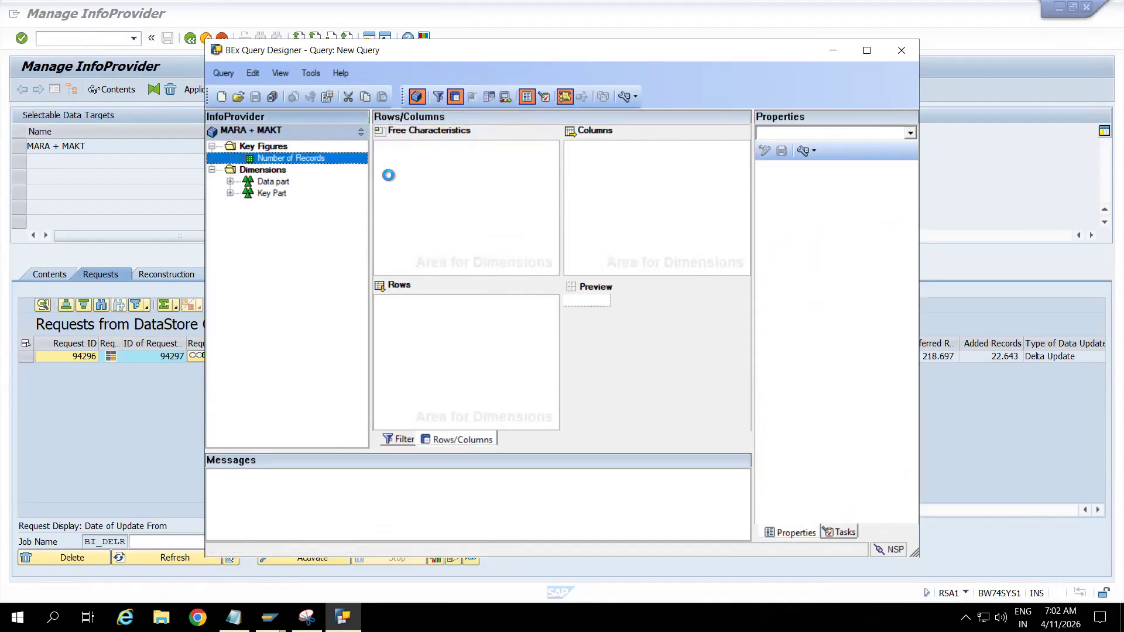
pyautogui.click(230, 194)
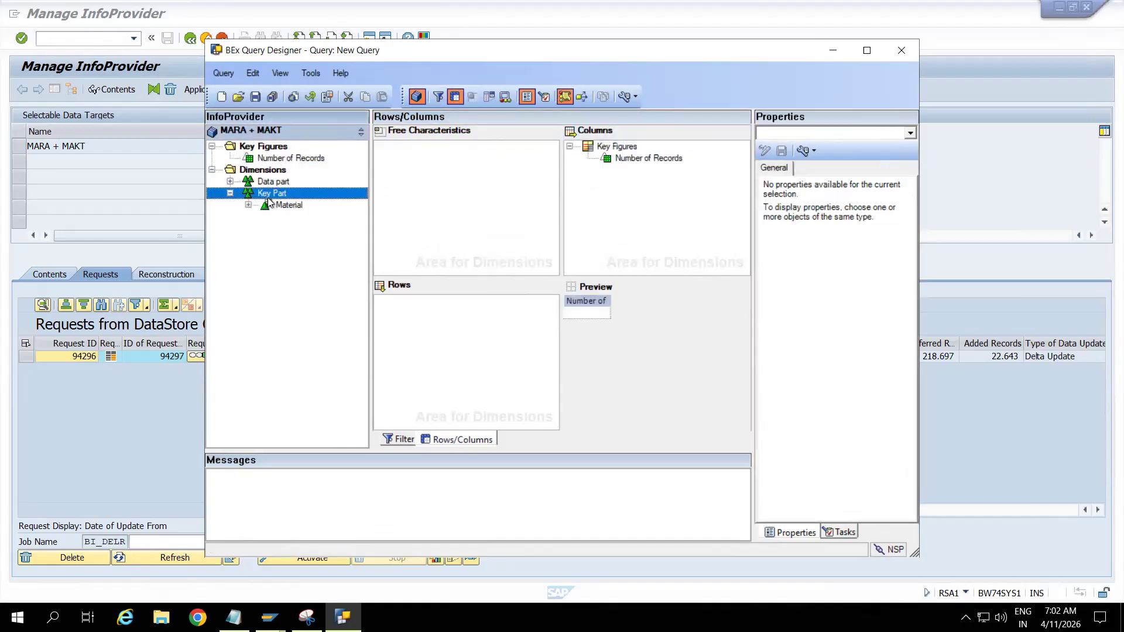
pyautogui.moveTo(285, 206); pyautogui.dragTo(441, 329)
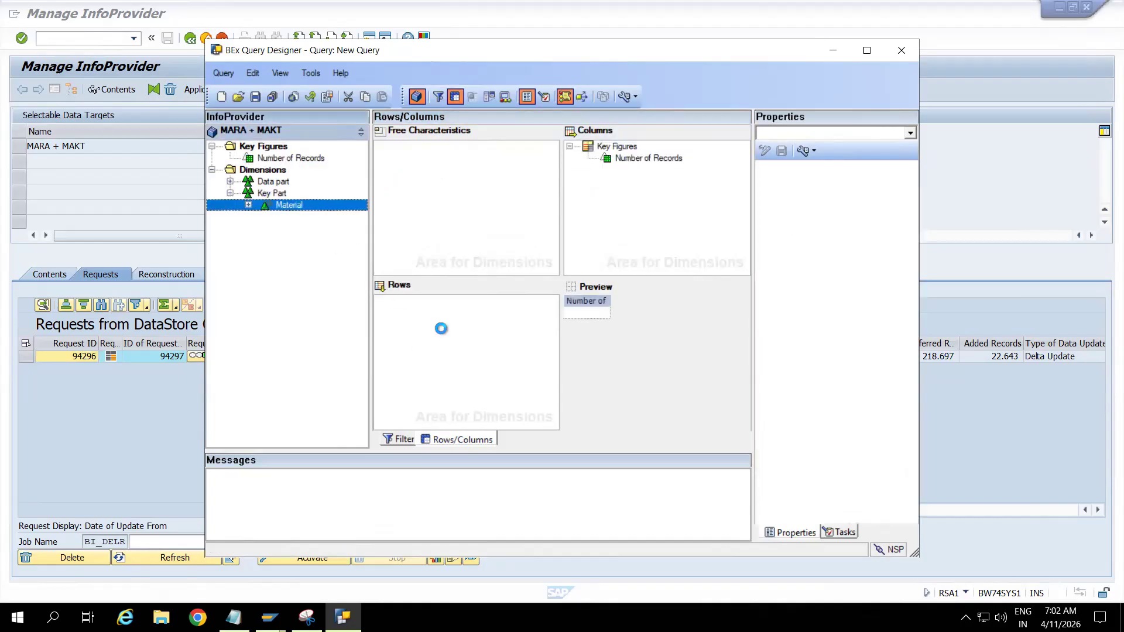
# Add Created by, Created on, Language key, Material group and Material type from the data part to the query's rows.
pyautogui.click(230, 182)
pyautogui.click(292, 194)
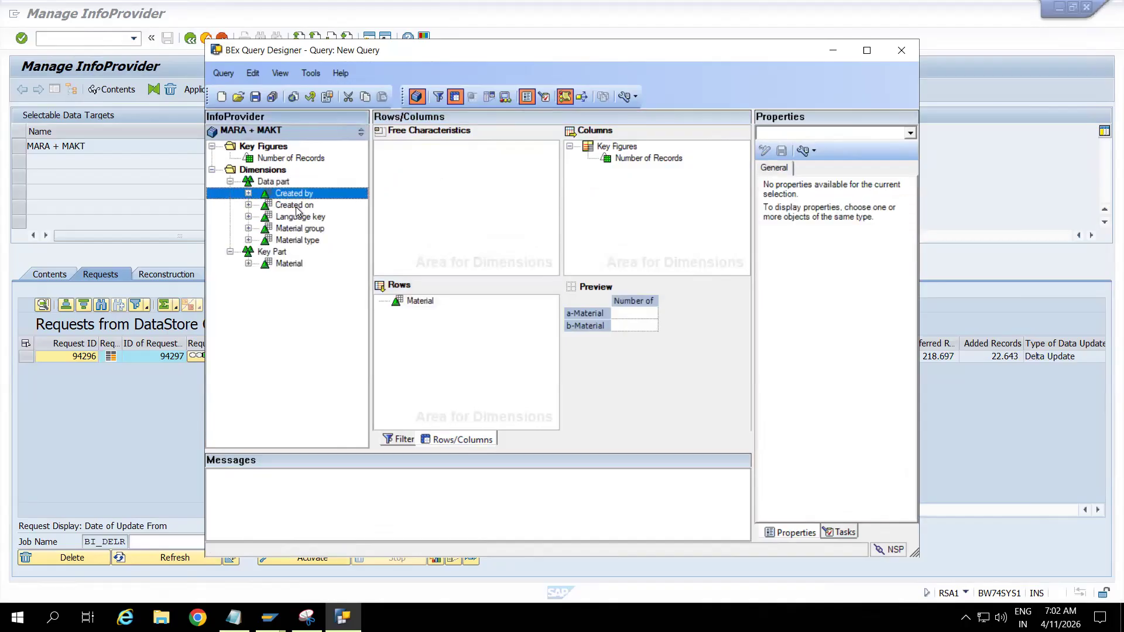
pyautogui.keyDown('ctrl'); pyautogui.click(296, 206); pyautogui.keyUp('ctrl')
pyautogui.keyDown('ctrl'); pyautogui.click(299, 219); pyautogui.keyUp('ctrl')
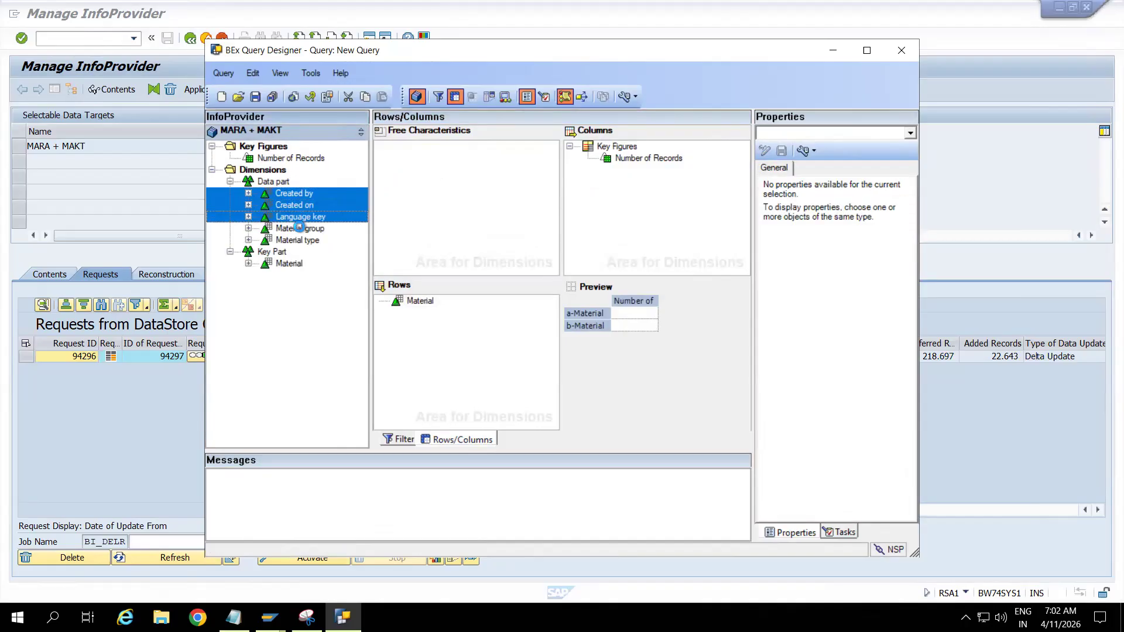
pyautogui.keyDown('ctrl'); pyautogui.click(301, 229); pyautogui.keyUp('ctrl')
pyautogui.keyDown('ctrl'); pyautogui.click(300, 241); pyautogui.keyUp('ctrl')
pyautogui.moveTo(293, 195); pyautogui.dragTo(450, 327)
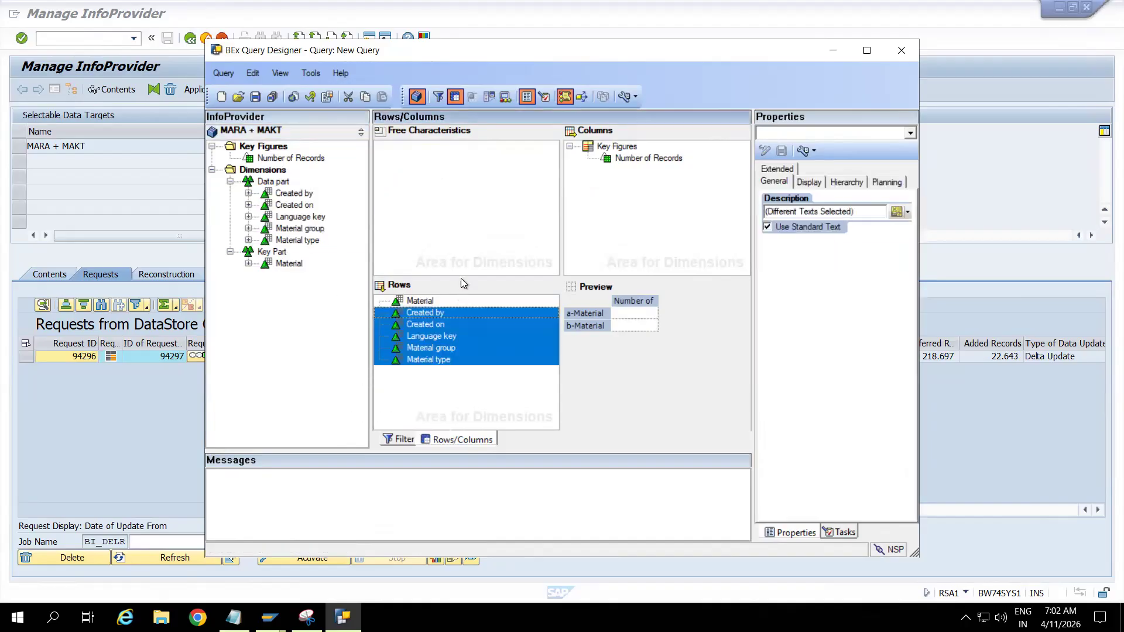
# Set the results rows of the five newly added row characteristics to Always Suppress.
pyautogui.click(809, 182)
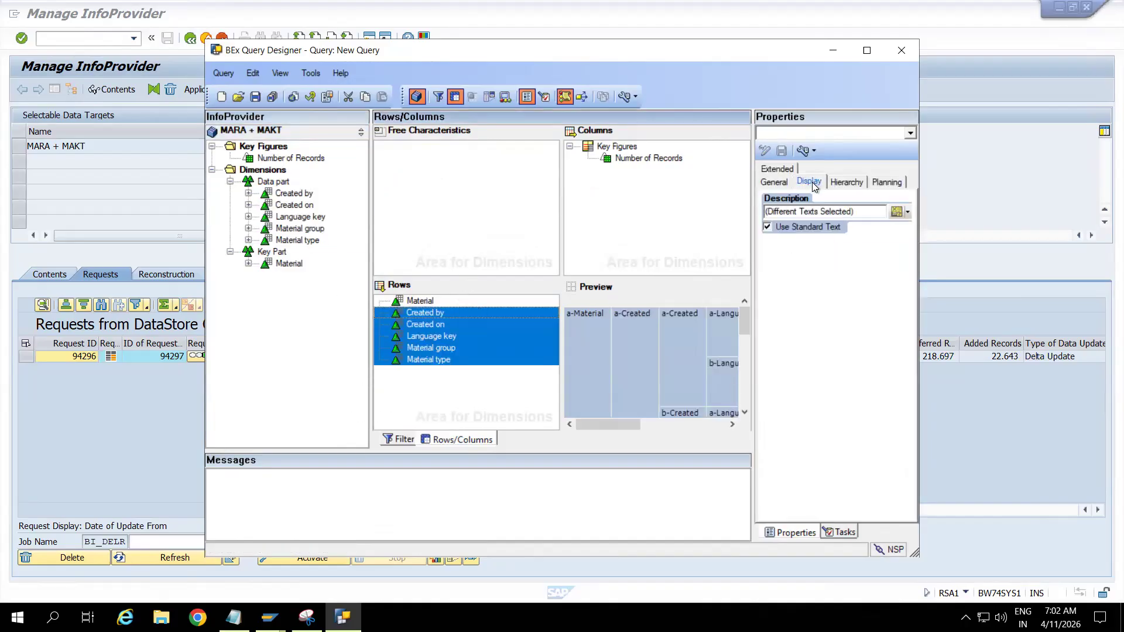
pyautogui.click(813, 181)
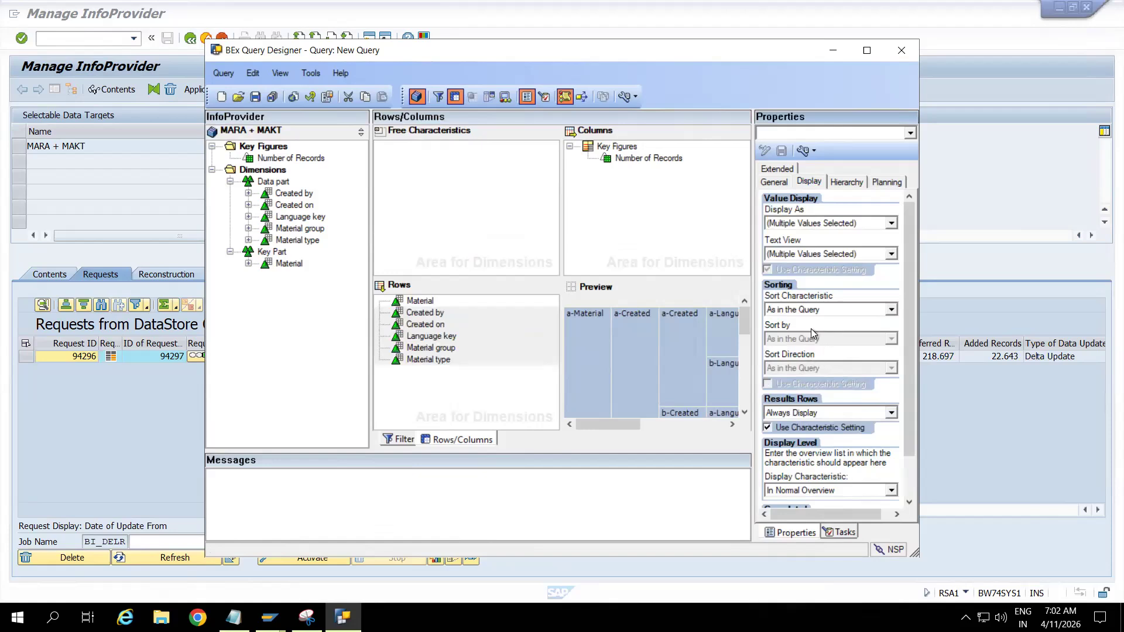
pyautogui.click(817, 413)
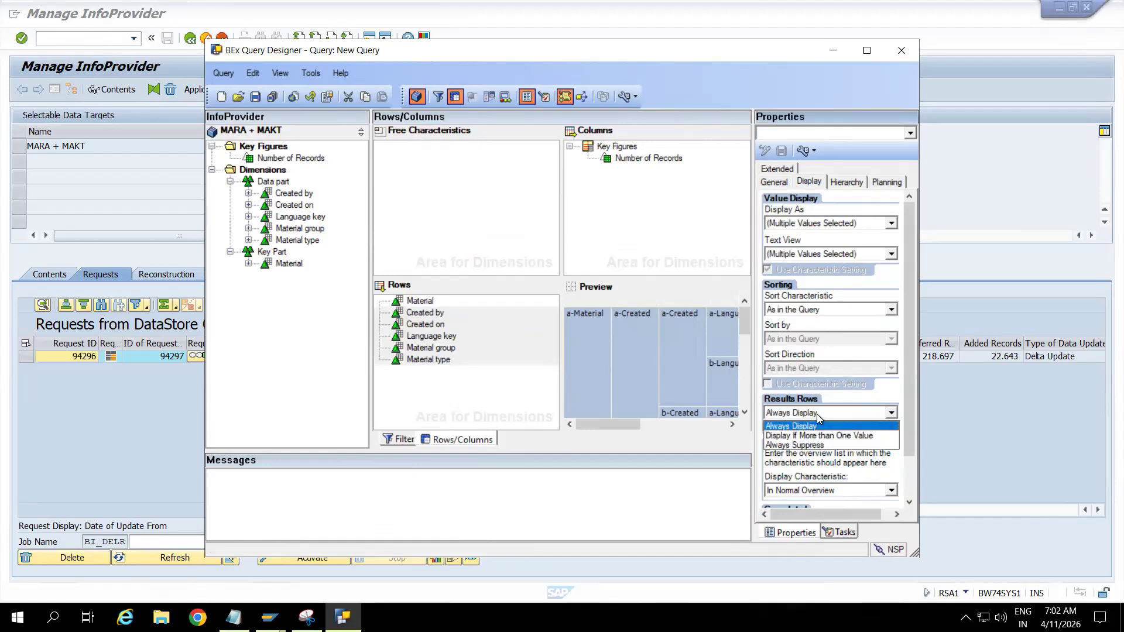
pyautogui.click(811, 446)
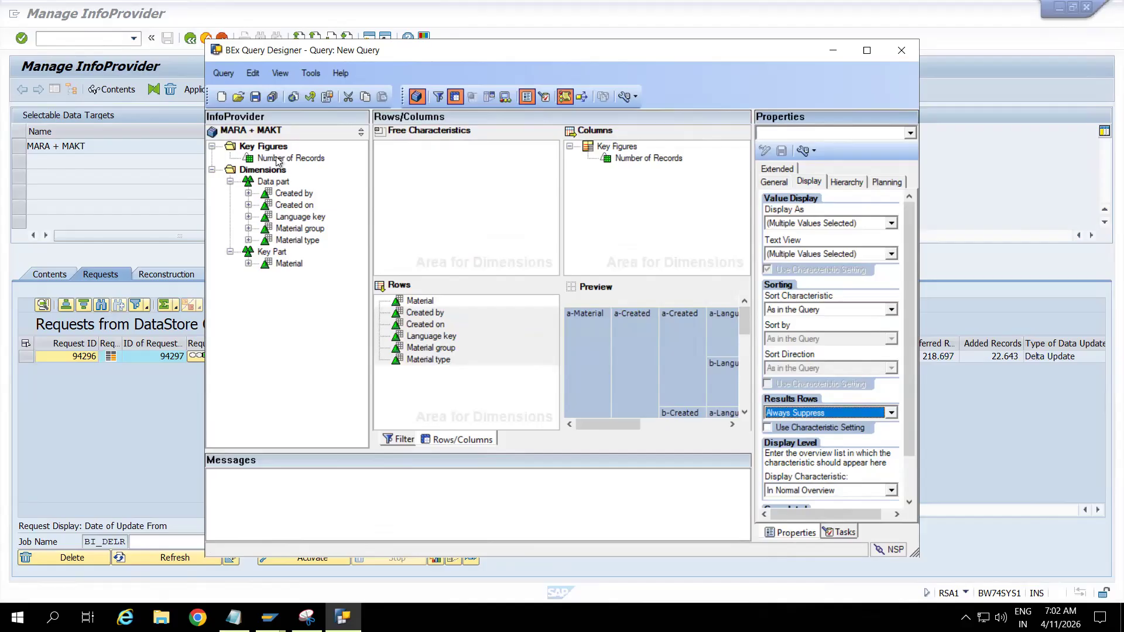
# Save the new query with ZDSOMARA_Q0001 as both its technical name and its description.
pyautogui.click(254, 98)
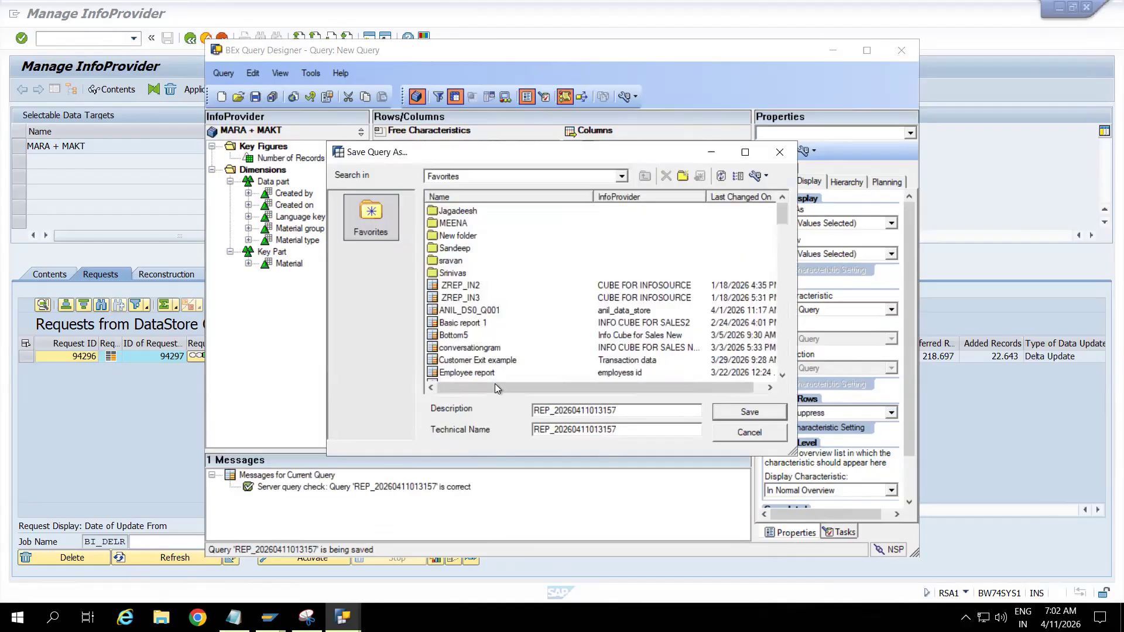
pyautogui.moveTo(623, 429); pyautogui.dragTo(518, 439)
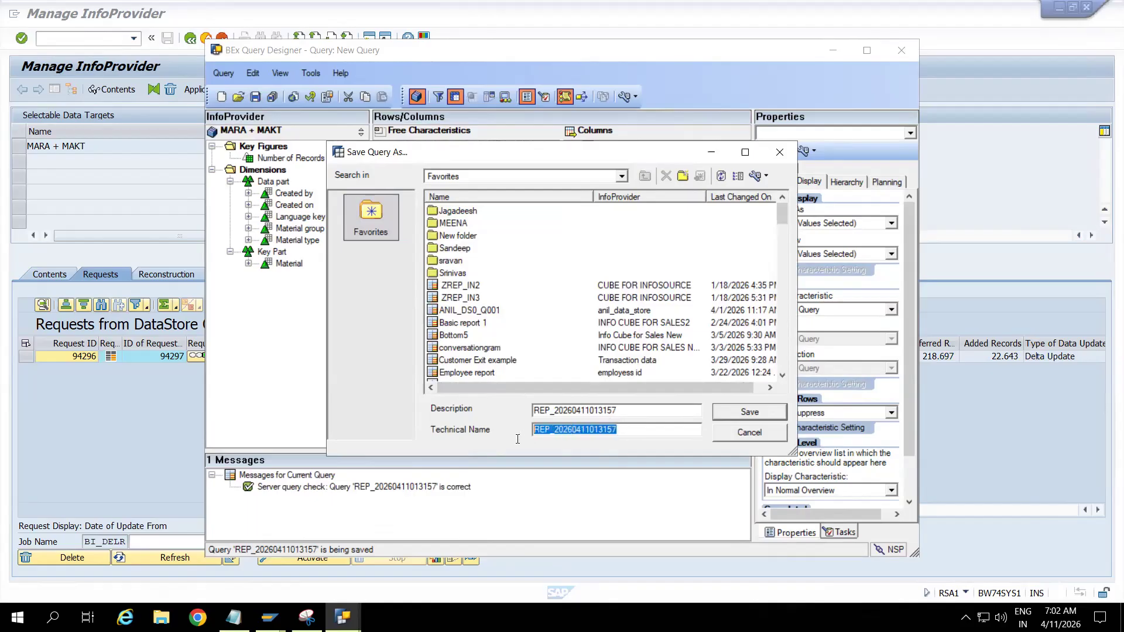
pyautogui.write('ZDS')
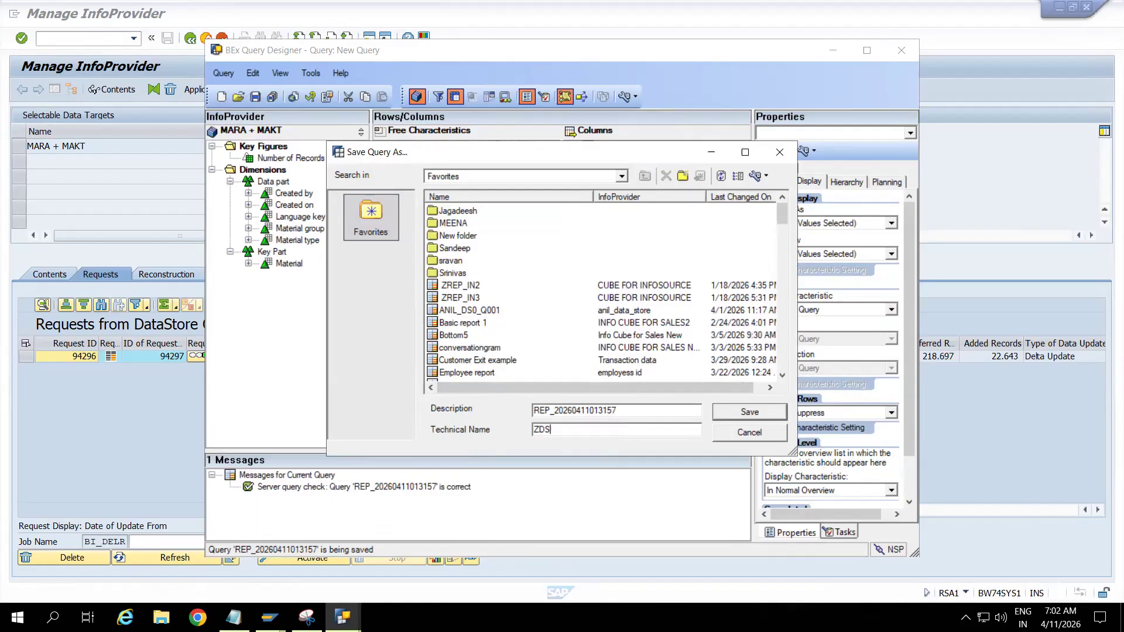
pyautogui.write('OMARA_Q0001')
pyautogui.moveTo(618, 430); pyautogui.dragTo(501, 432)
pyautogui.hotkey('ctrl', 'c')
pyautogui.moveTo(636, 410); pyautogui.dragTo(530, 413)
pyautogui.hotkey('ctrl', 'v')
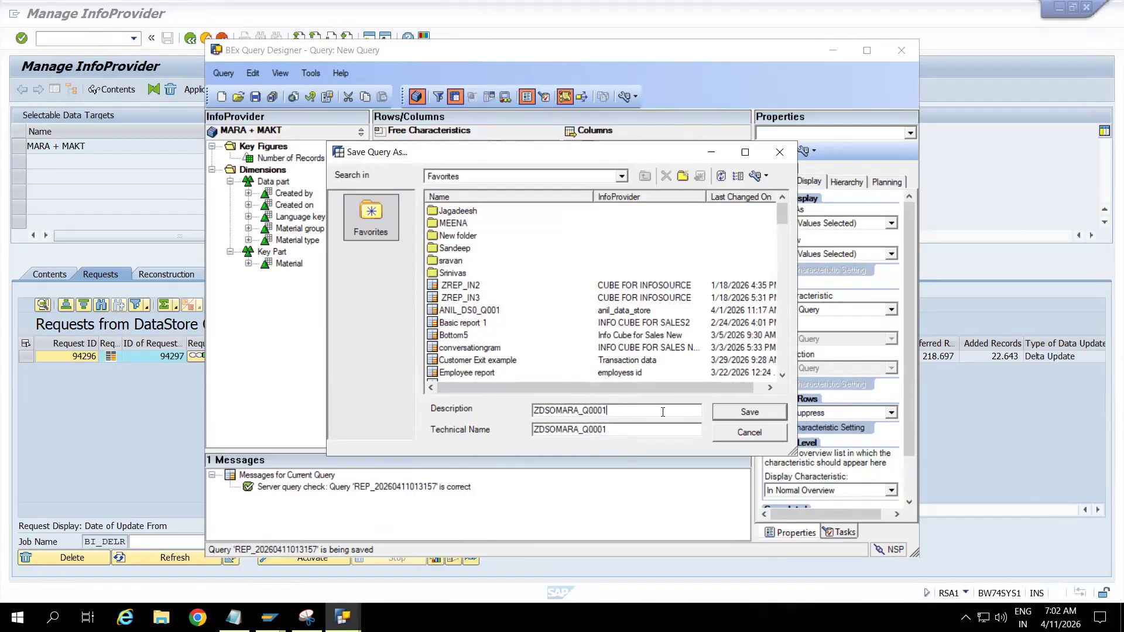
pyautogui.click(760, 416)
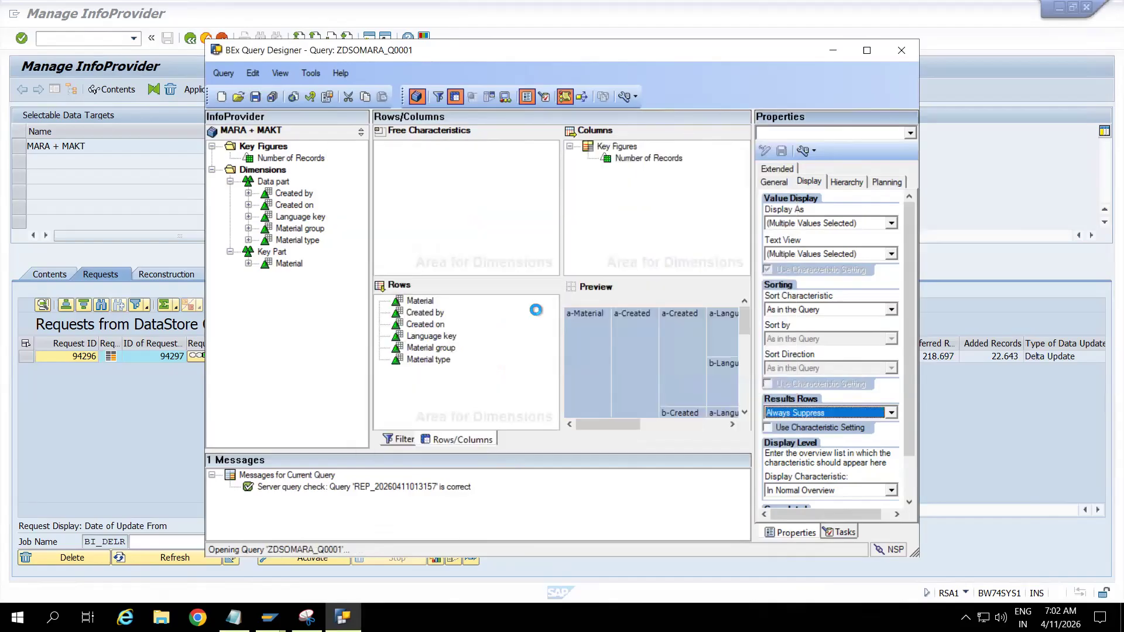
# Maximize the query designer and review the saved query's rows and columns layout.
pyautogui.click(867, 49)
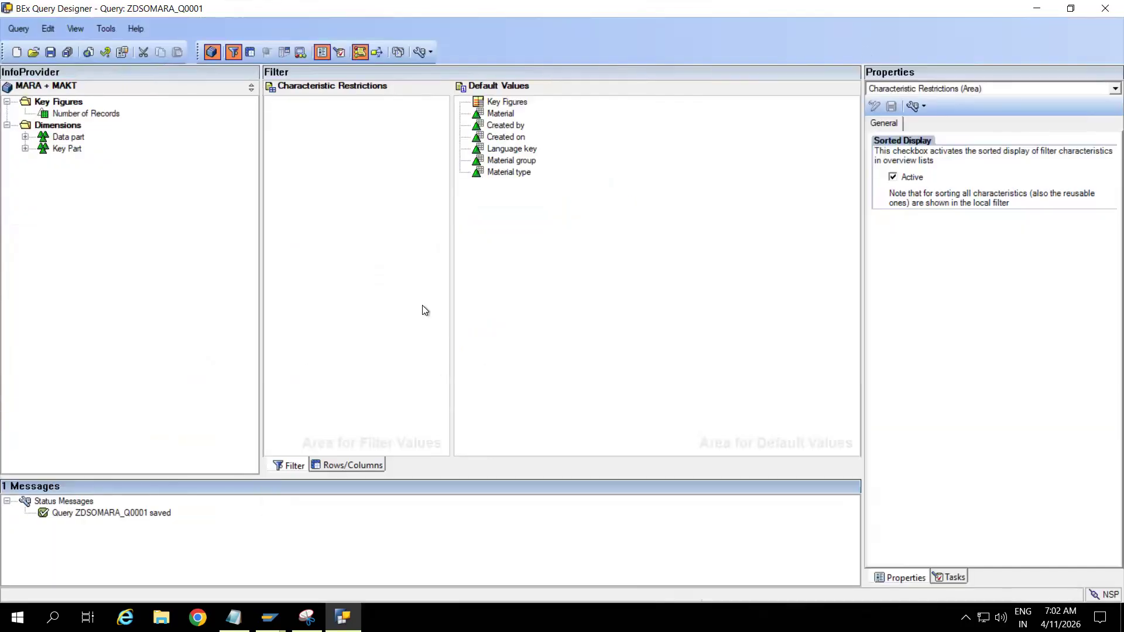
pyautogui.click(353, 466)
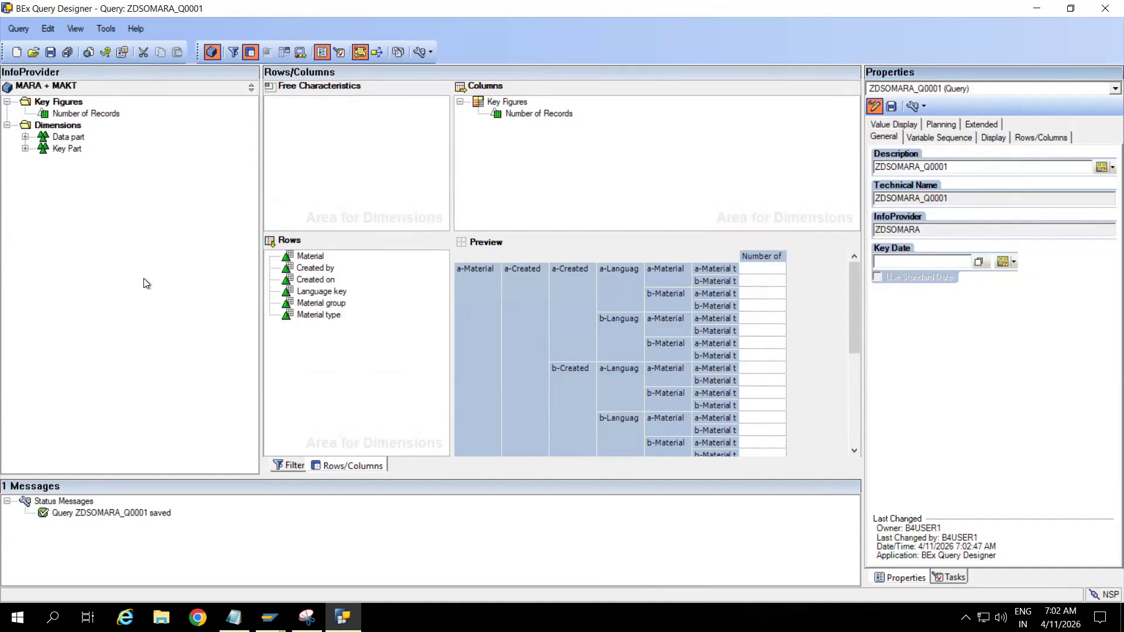
pyautogui.click(269, 617)
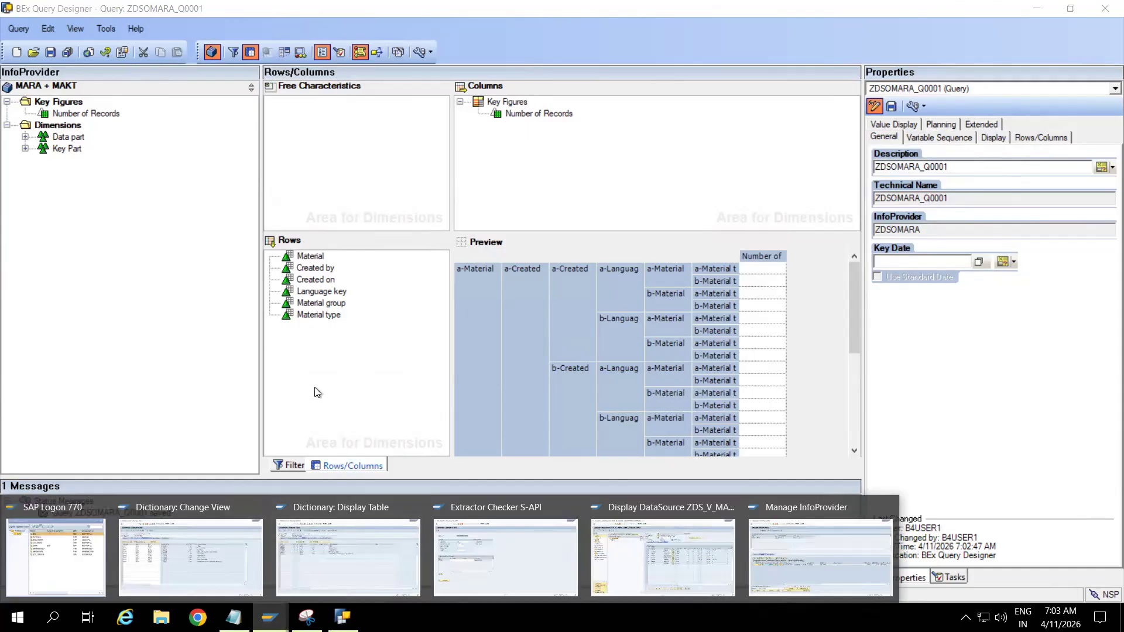
pyautogui.click(314, 387)
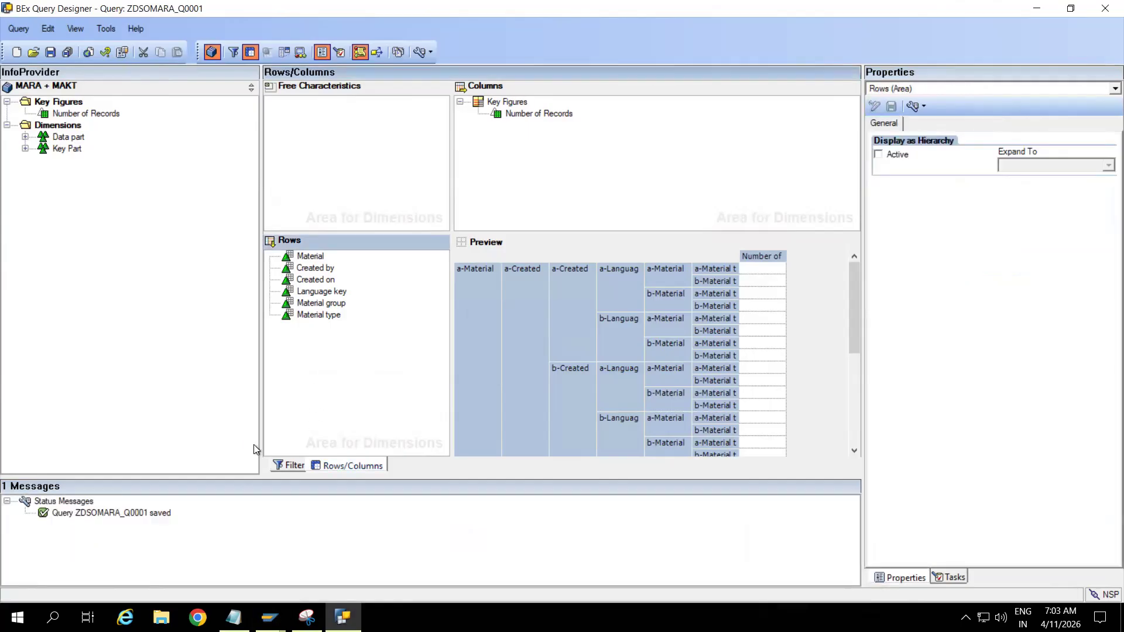
# Launch Excel and create a blank workbook.
pyautogui.press('super+r')
pyautogui.write('excel')
pyautogui.press('Return')
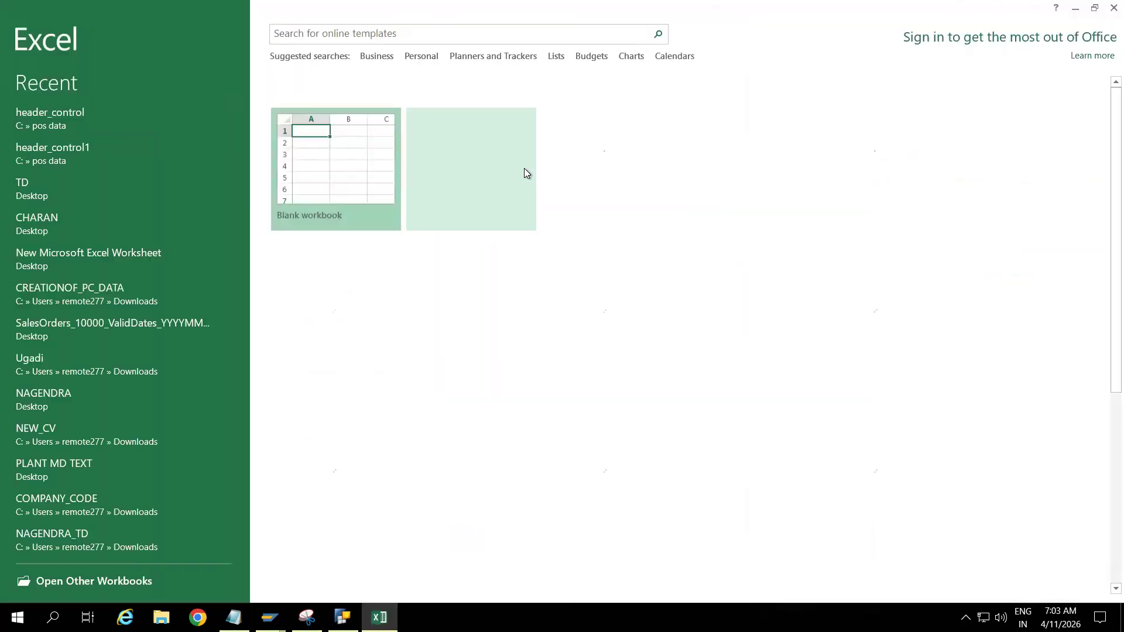
pyautogui.click(363, 173)
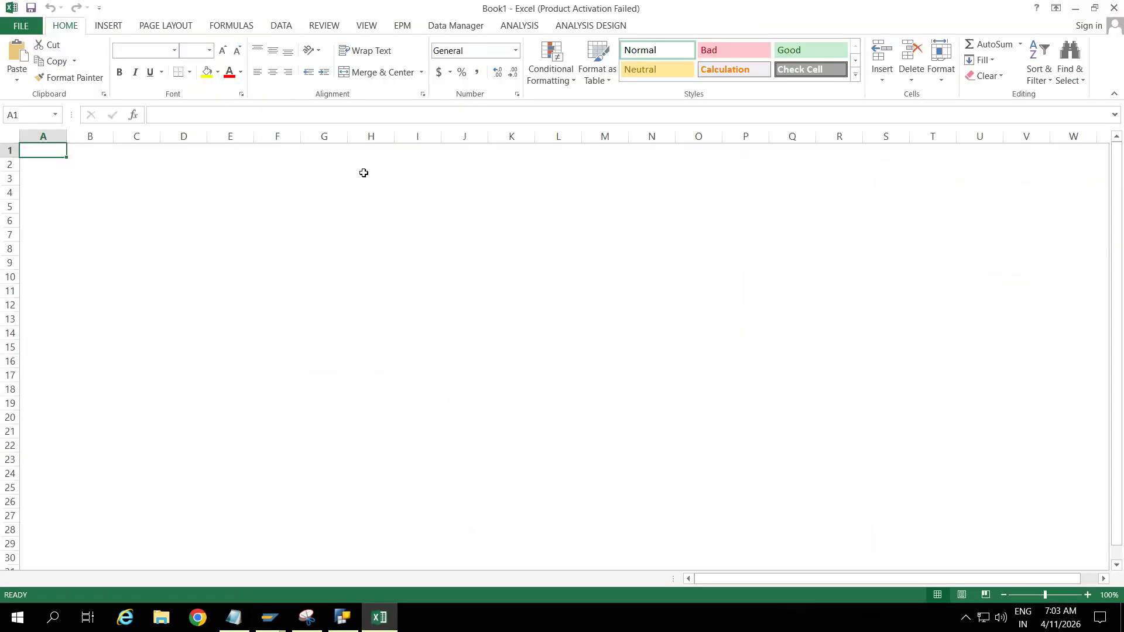
# Begin selecting a data source for analysis, skipping the SAP BusinessObjects BI Platform logon.
pyautogui.click(519, 26)
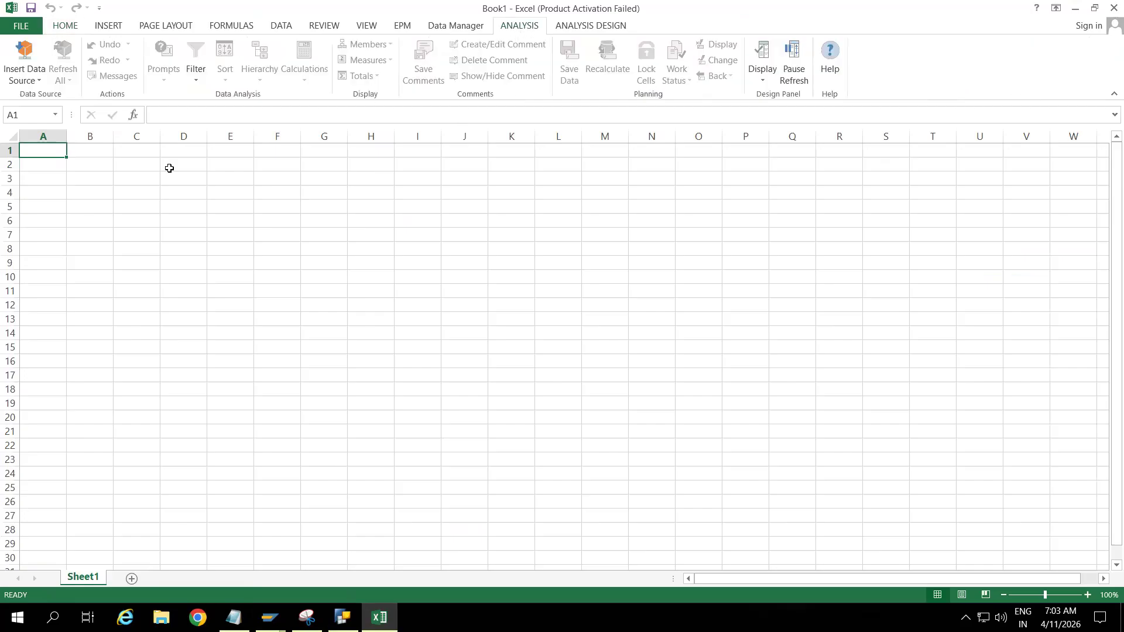
pyautogui.click(40, 80)
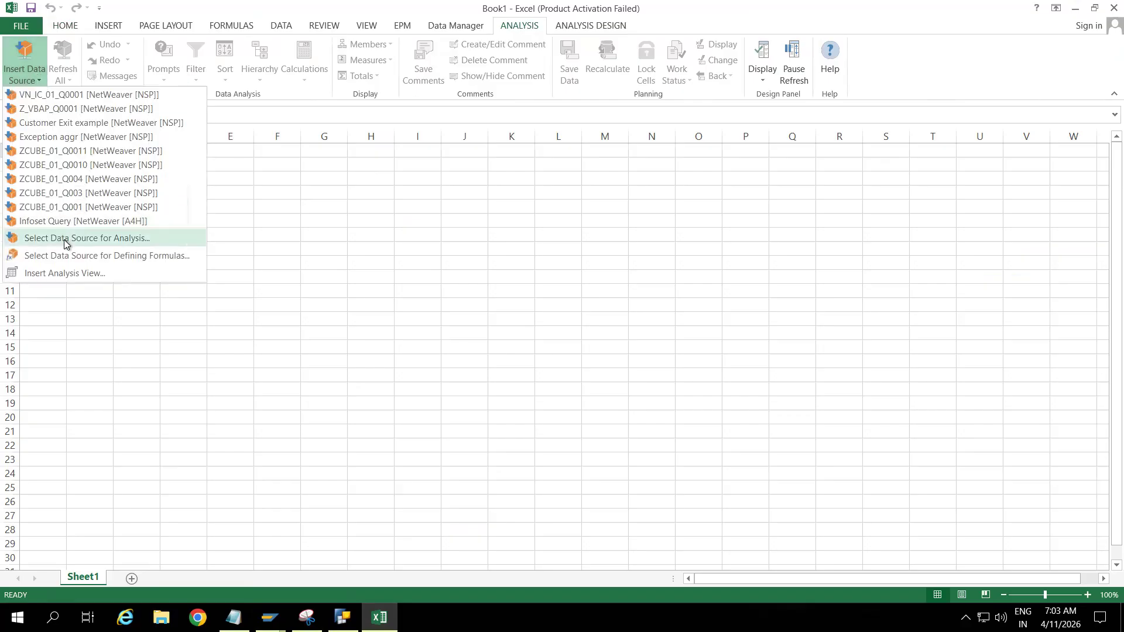
pyautogui.click(68, 240)
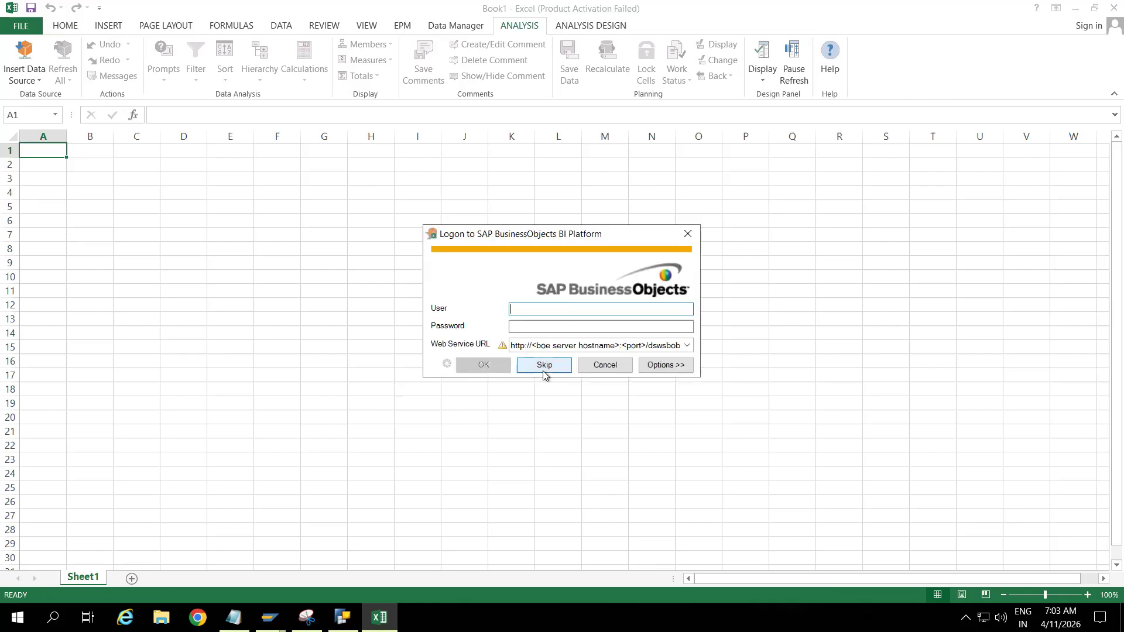
pyautogui.click(545, 365)
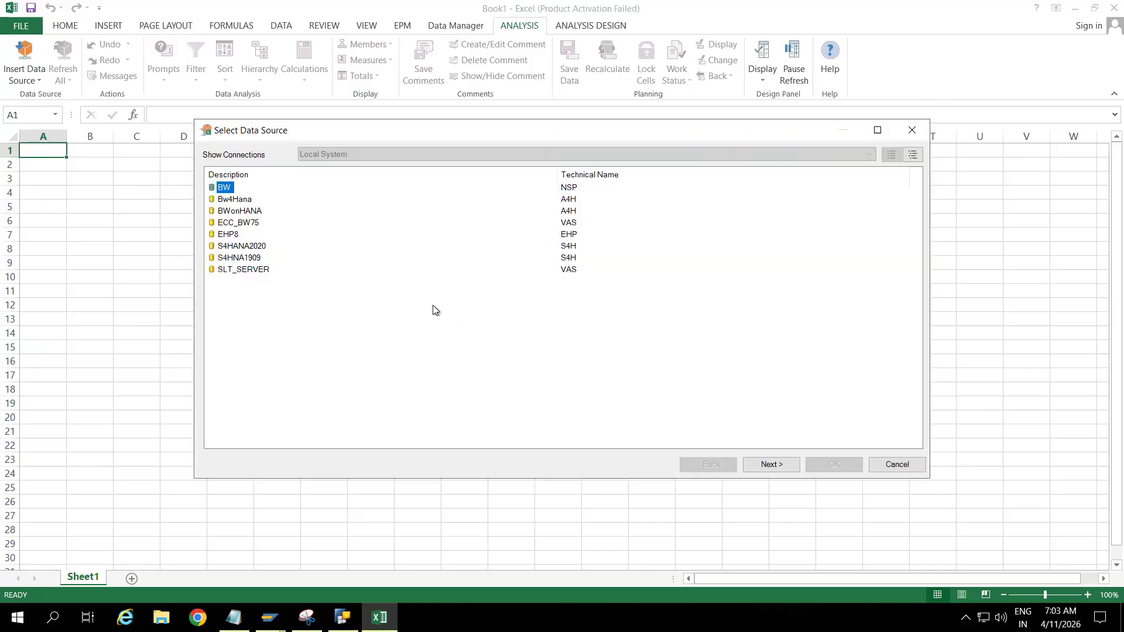
# Log on to the BW system by entering the account password, and continue despite the insecure connection.
pyautogui.doubleClick(225, 188)
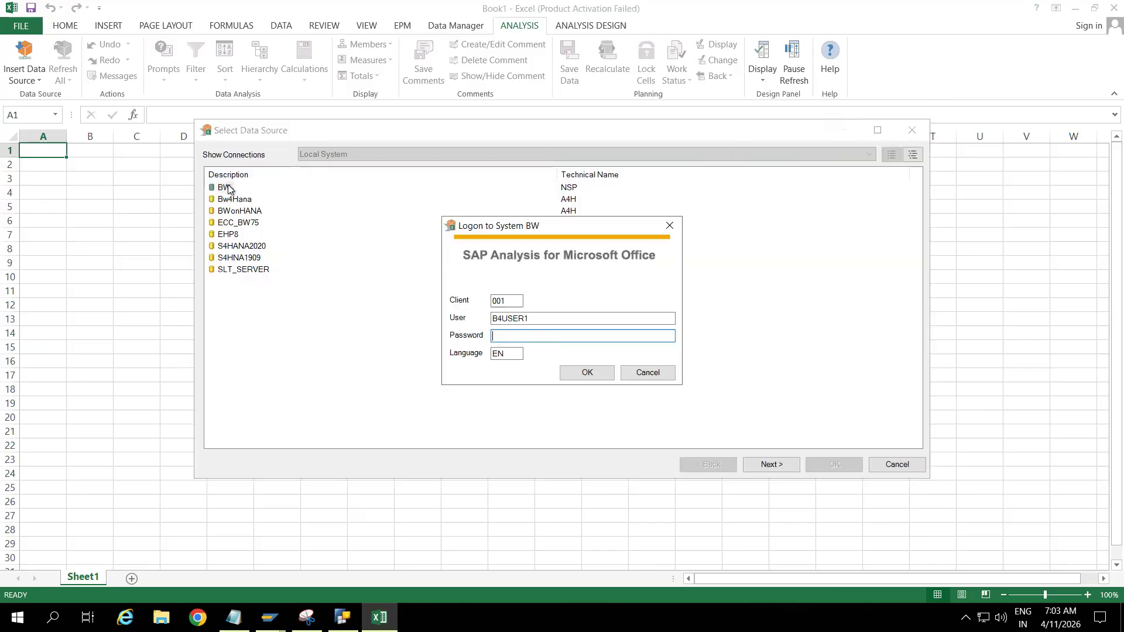
pyautogui.write('***********')
pyautogui.click(593, 374)
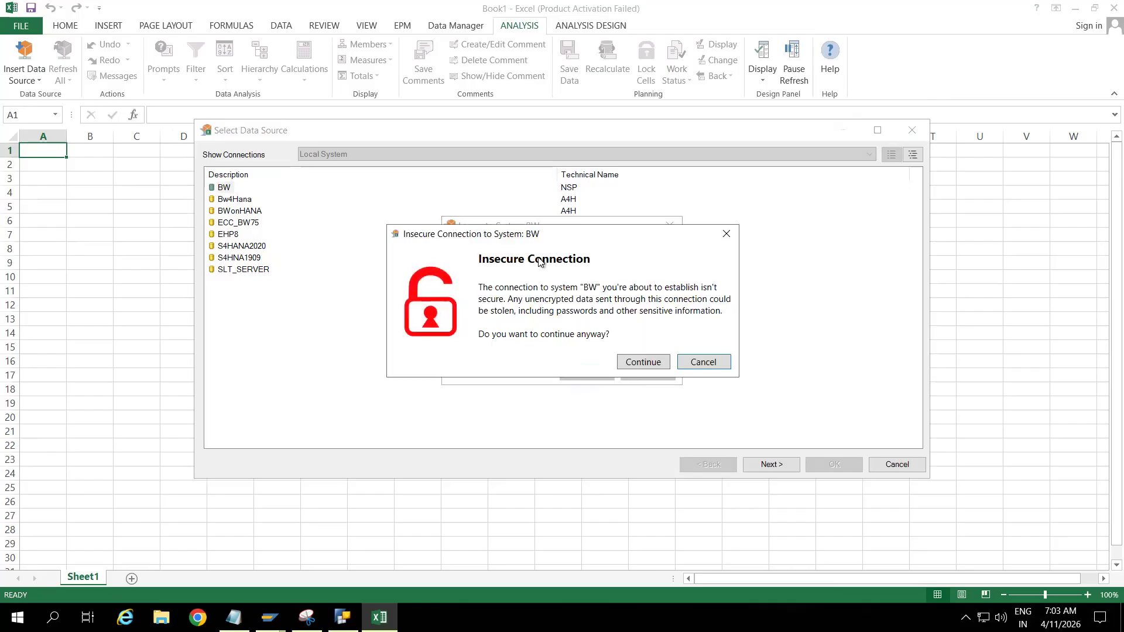
pyautogui.click(643, 361)
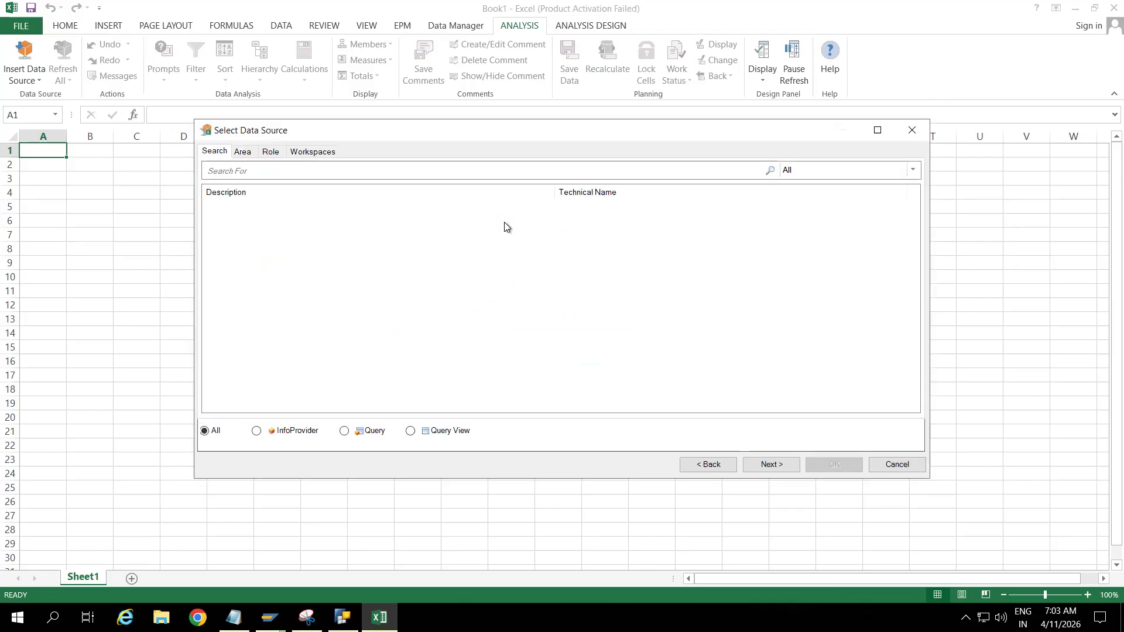
# Search the data sources for ZDSOMARA_Q0001 and insert that query into the worksheet.
pyautogui.click(384, 173)
pyautogui.hotkey('ctrl', 'v')
pyautogui.press('Return')
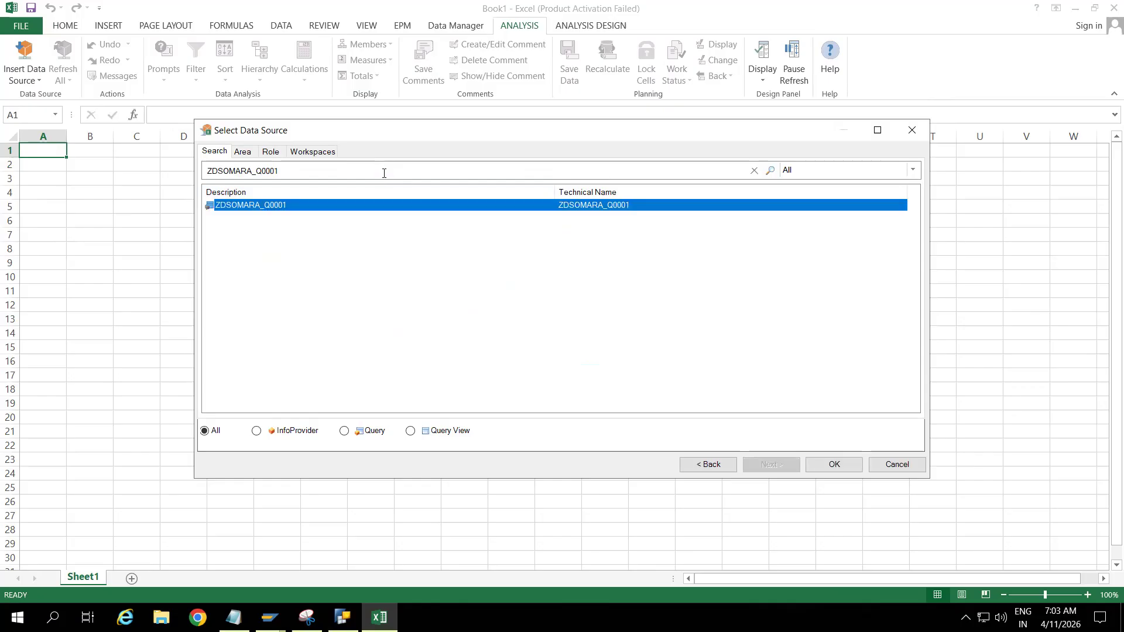
pyautogui.doubleClick(237, 206)
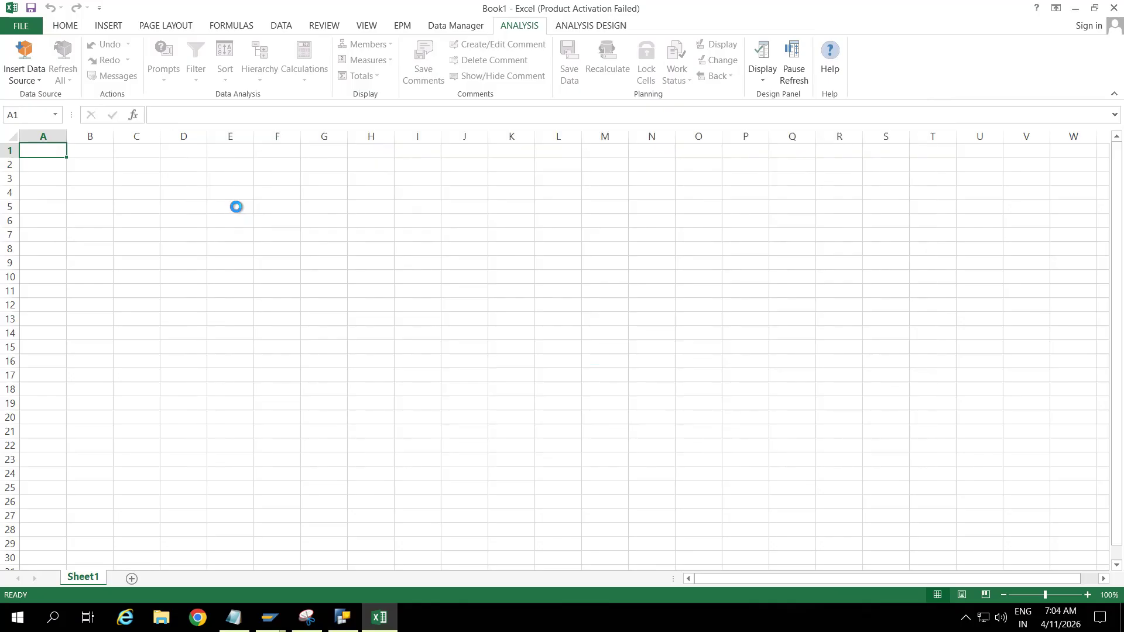
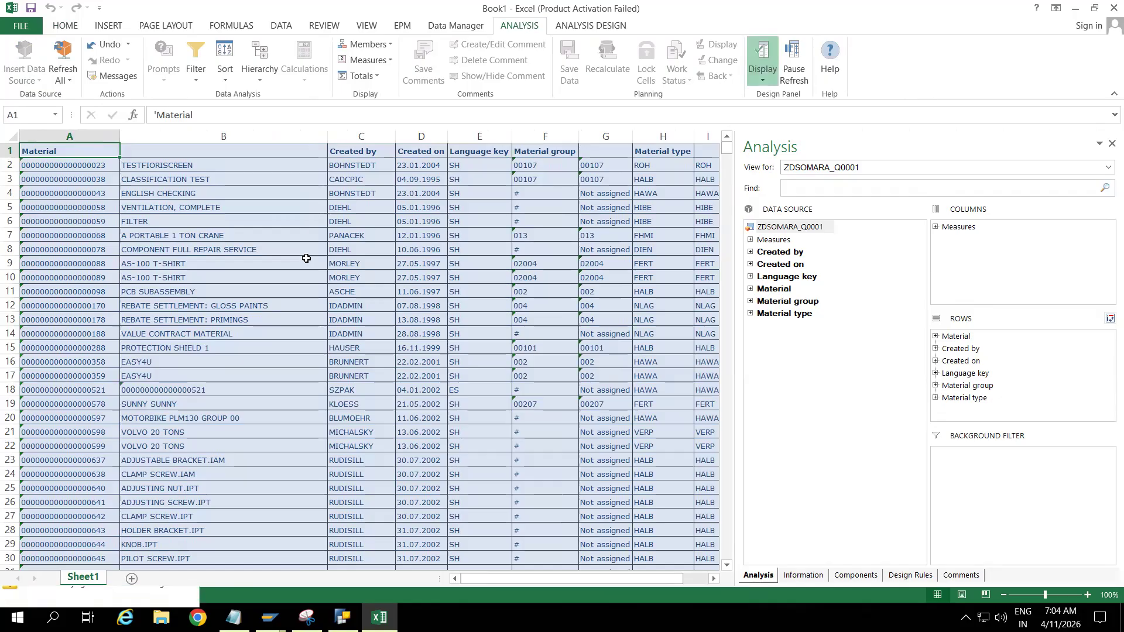
# Examine the query's result rows with the design panel hidden and shown, checking the language key values and dismissing the Office activation wizard.
pyautogui.click(761, 56)
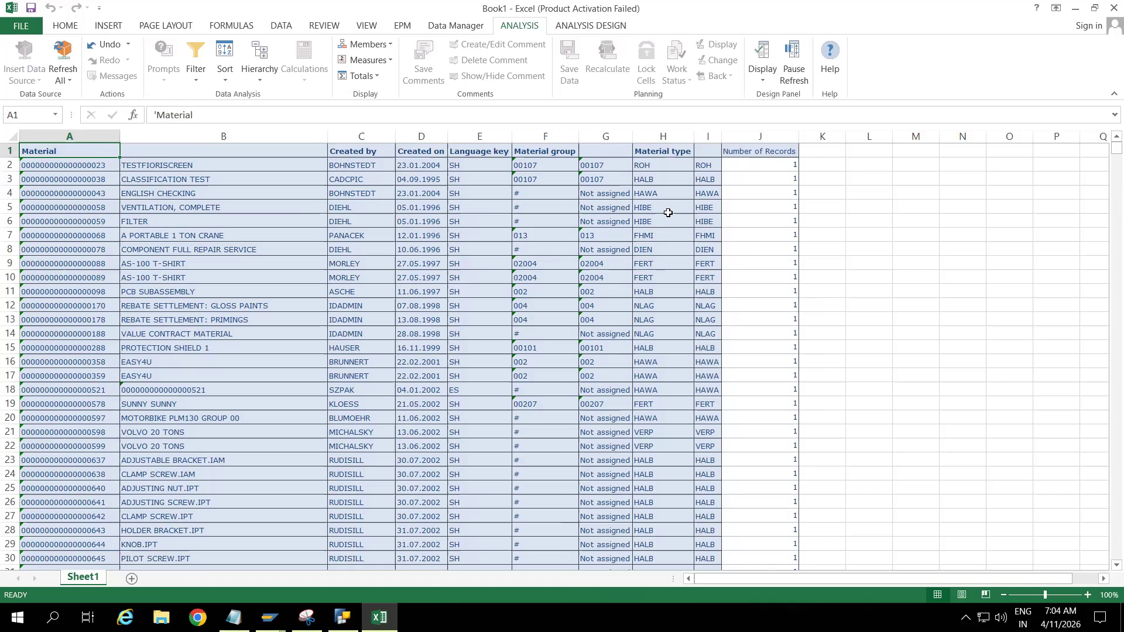
pyautogui.click(660, 262)
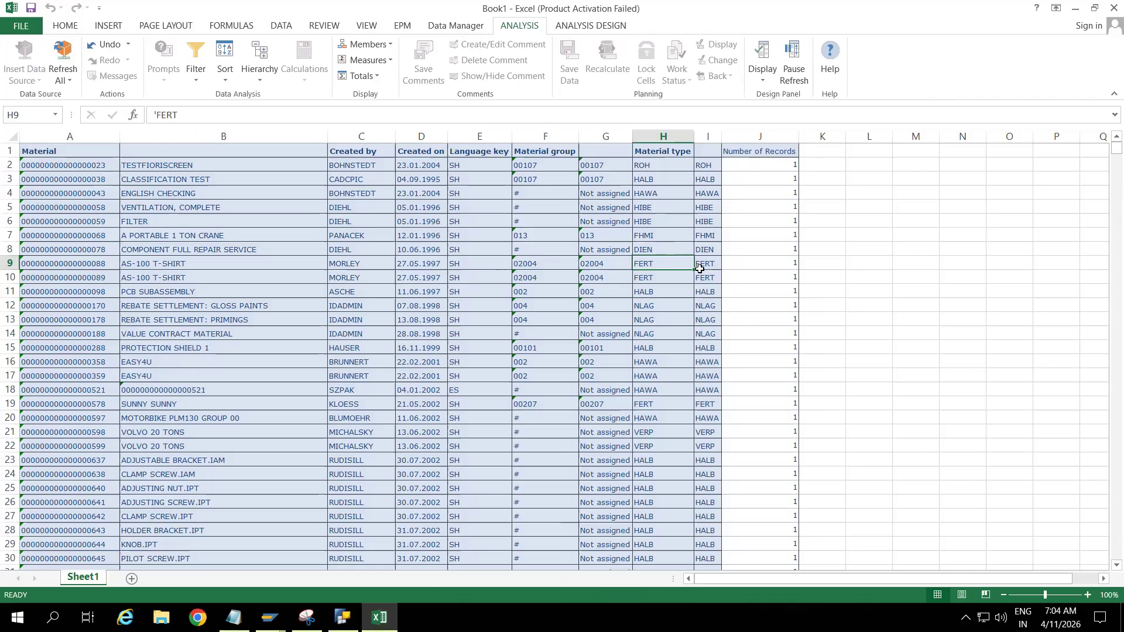
pyautogui.click(764, 58)
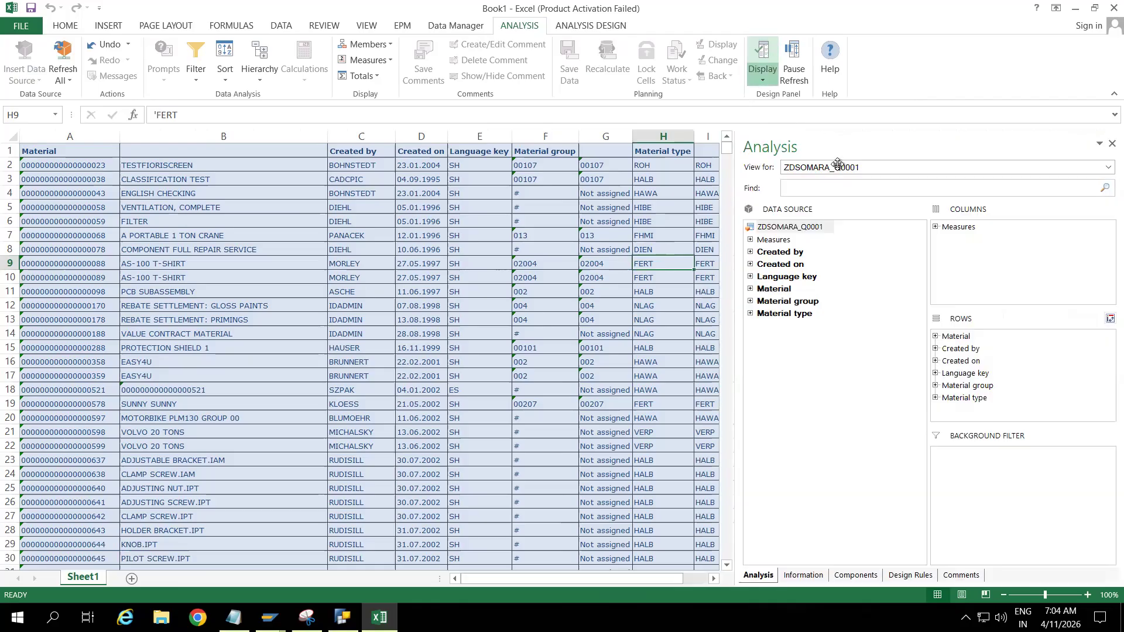
pyautogui.click(780, 227)
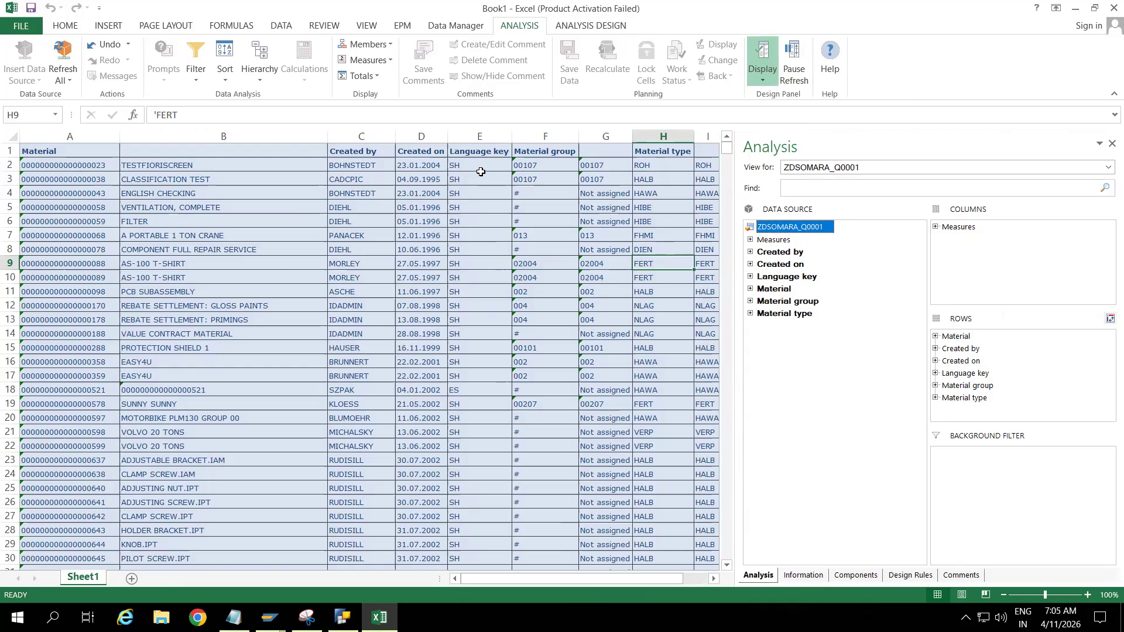
pyautogui.click(474, 390)
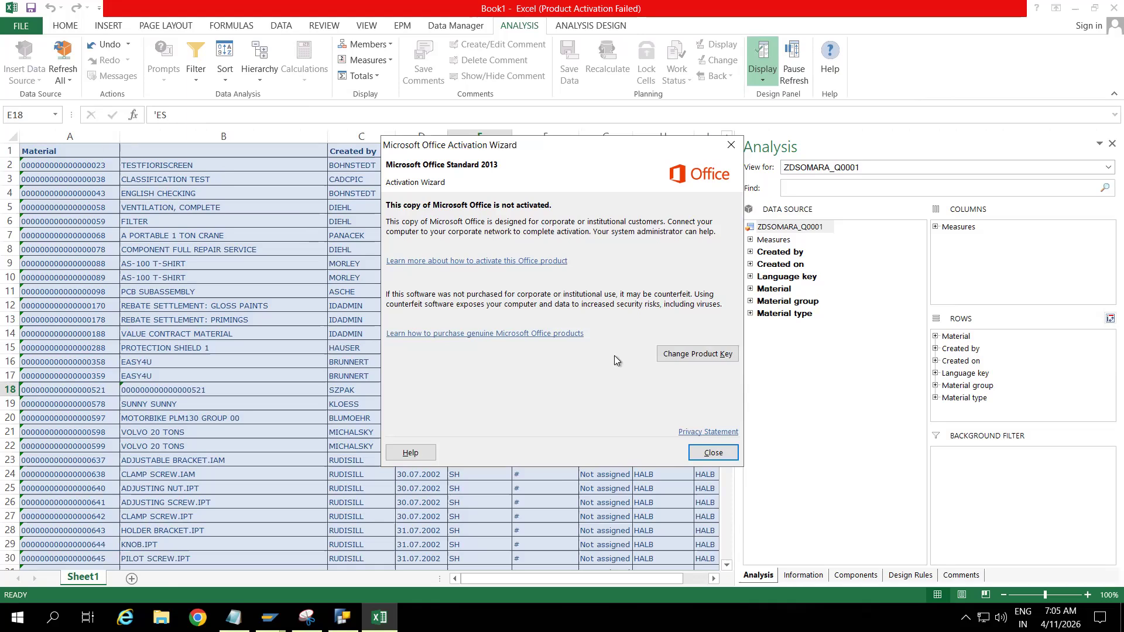
pyautogui.click(710, 453)
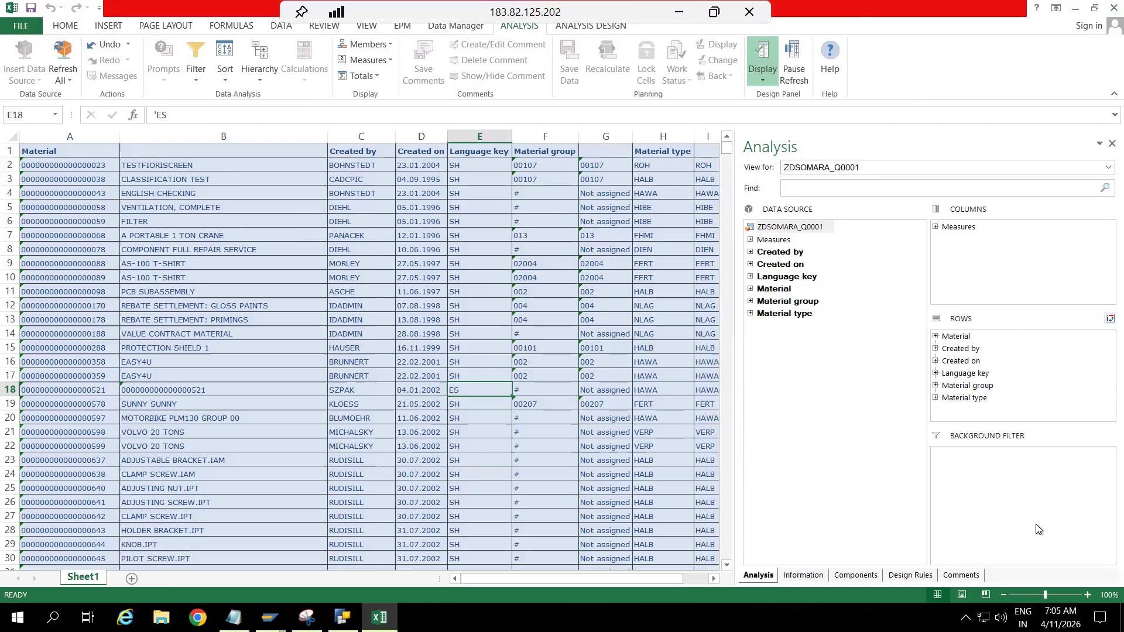
pyautogui.click(805, 435)
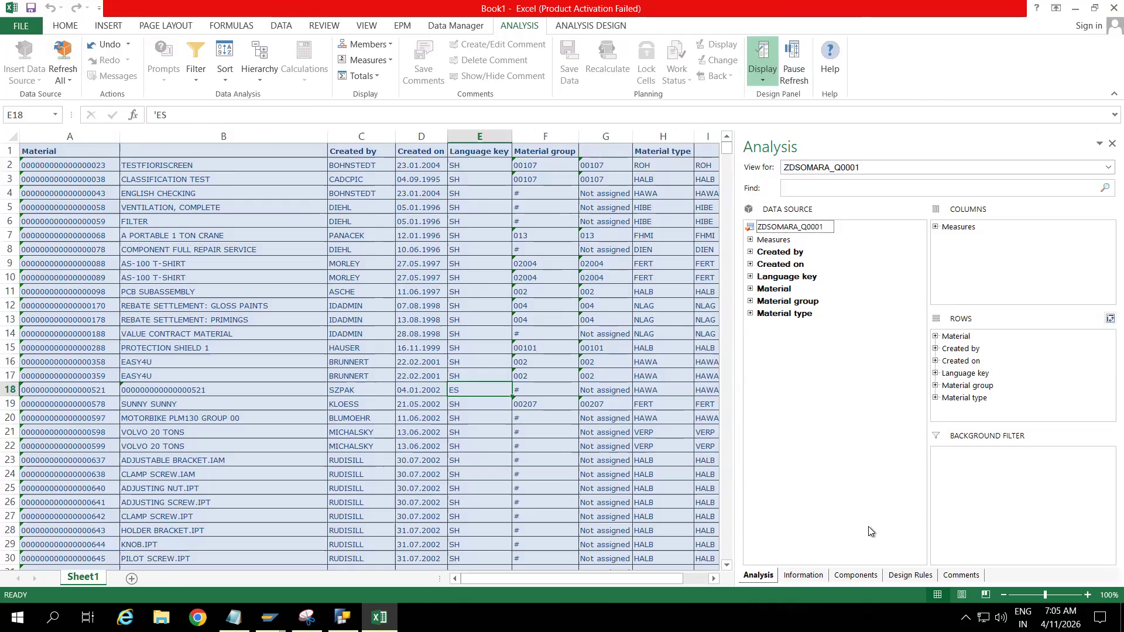